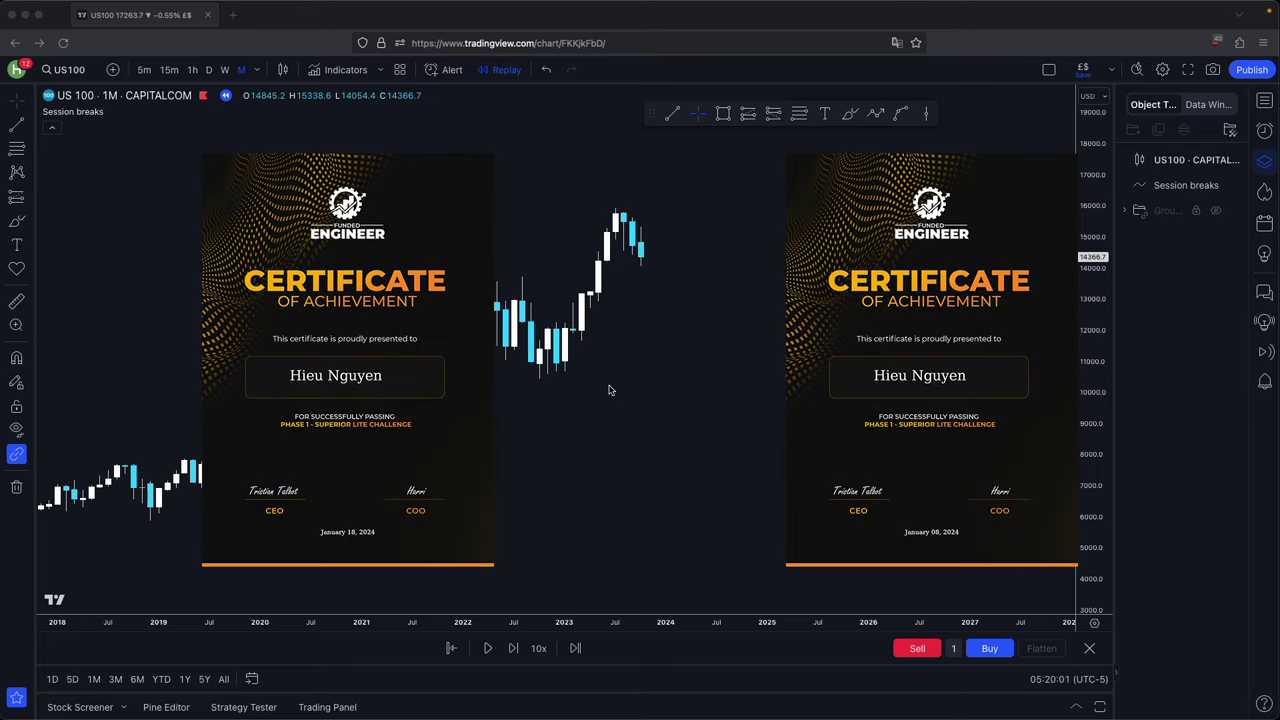
# Add the text labels PREMIUM and DISCOUNT in the empty chart area after the candles, with DISCOUNT aligned below PREMIUM
pyautogui.moveTo(629, 397); pyautogui.dragTo(657, 445)
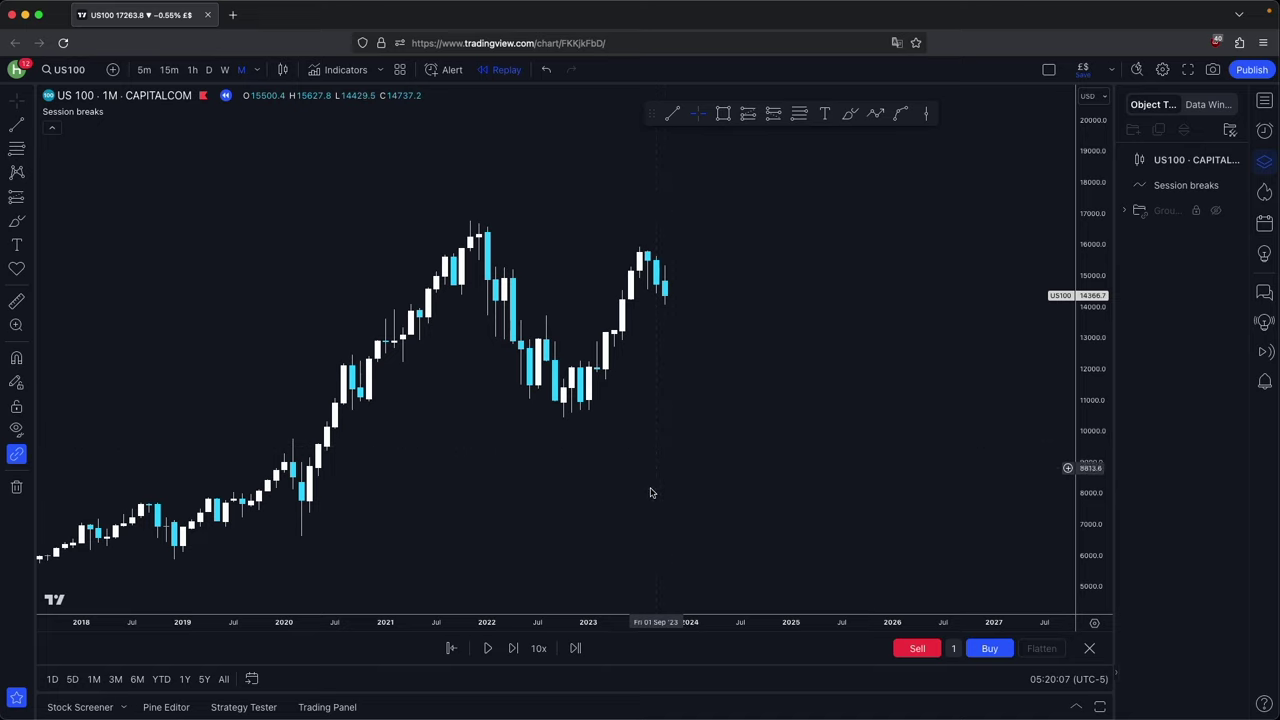
pyautogui.moveTo(655, 455); pyautogui.dragTo(600, 445)
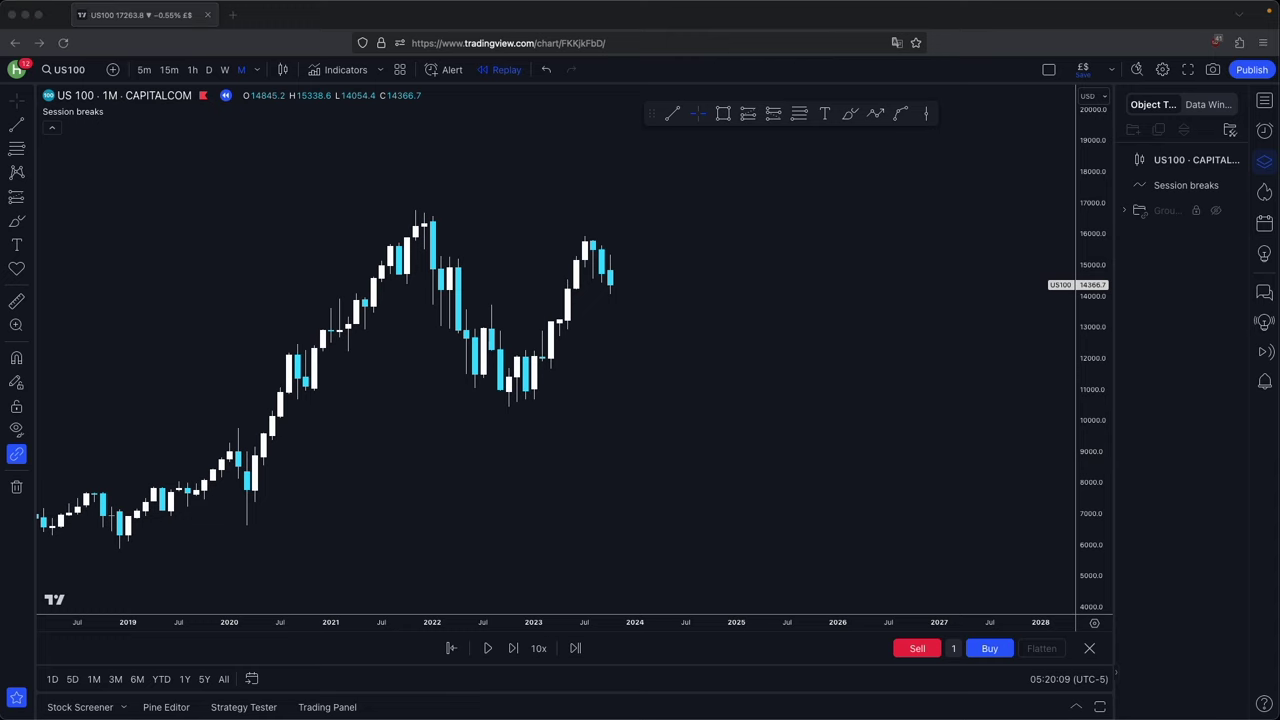
pyautogui.hscroll(5, 674, 418)
pyautogui.click(824, 113)
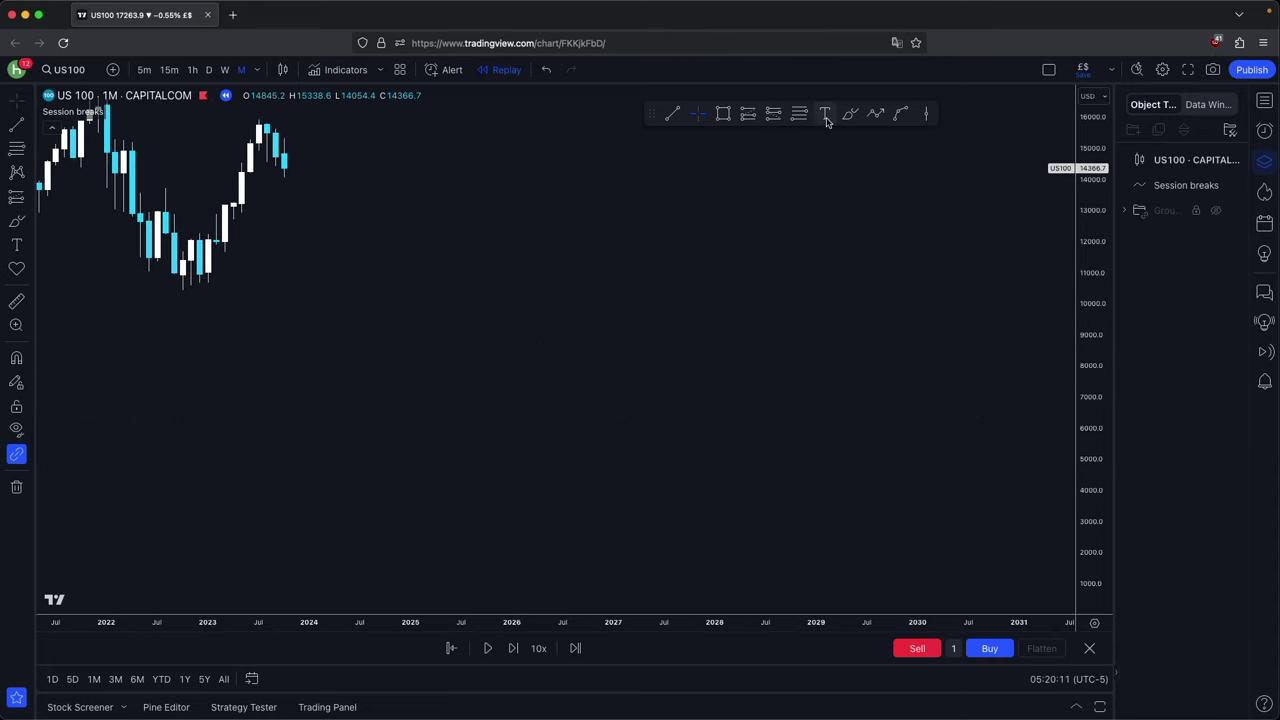
pyautogui.click(606, 379)
pyautogui.write('PRE')
pyautogui.click(647, 272)
pyautogui.click(825, 119)
pyautogui.click(617, 461)
pyautogui.write('ID')
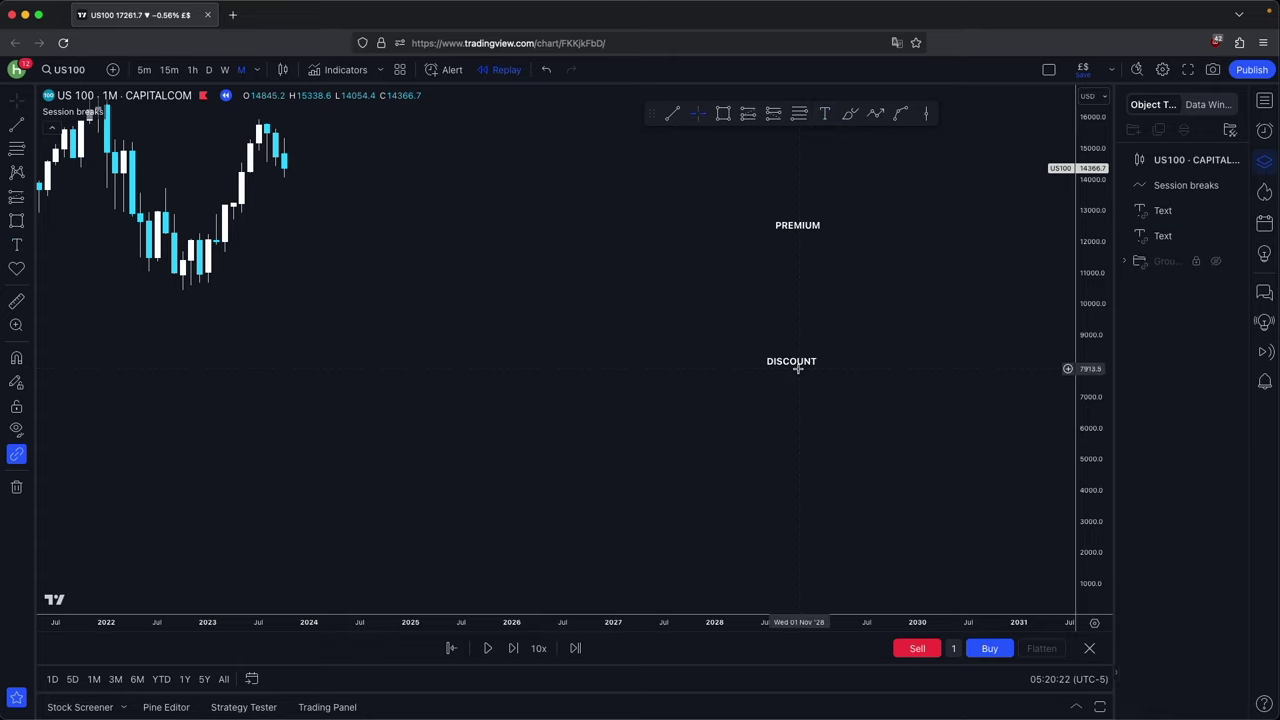
pyautogui.moveTo(798, 365); pyautogui.dragTo(806, 363)
# Add beside PREMIUM the text list OLD HIGHS, REJECTION BLOCK, BEARISH OB, FAIR VALUE GAP / IMBALANCE, LIQUIDITY VOID, BEARISH BREAKER, BEARISH MITIGATION BLOCK
pyautogui.click(690, 212)
pyautogui.write('o')
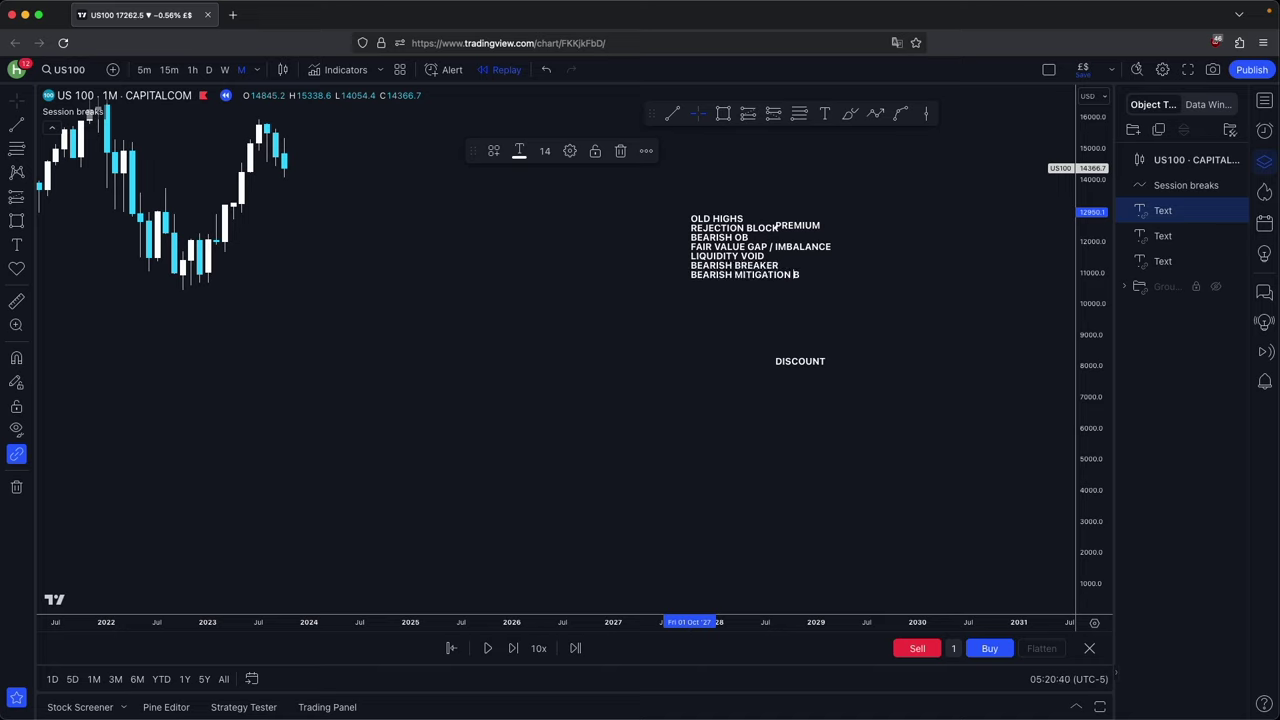
pyautogui.click(690, 212)
pyautogui.moveTo(708, 255); pyautogui.dragTo(896, 264)
pyautogui.moveTo(931, 191); pyautogui.dragTo(754, 193)
# Duplicate the list beside DISCOUNT and rewrite it as BULLISH MITIGATION BLOCKS, BULLISH BREAKER, LIQUIDITY VOID, FAIR VALUE GAP / IMBALANCE, BULLISH OB, REJECTION BLOCK, OLD LOWS
pyautogui.click(746, 250)
pyautogui.press('super+c')
pyautogui.press('super+v')
pyautogui.moveTo(749, 250); pyautogui.dragTo(431, 271)
pyautogui.doubleClick(743, 407)
pyautogui.write('bullish')
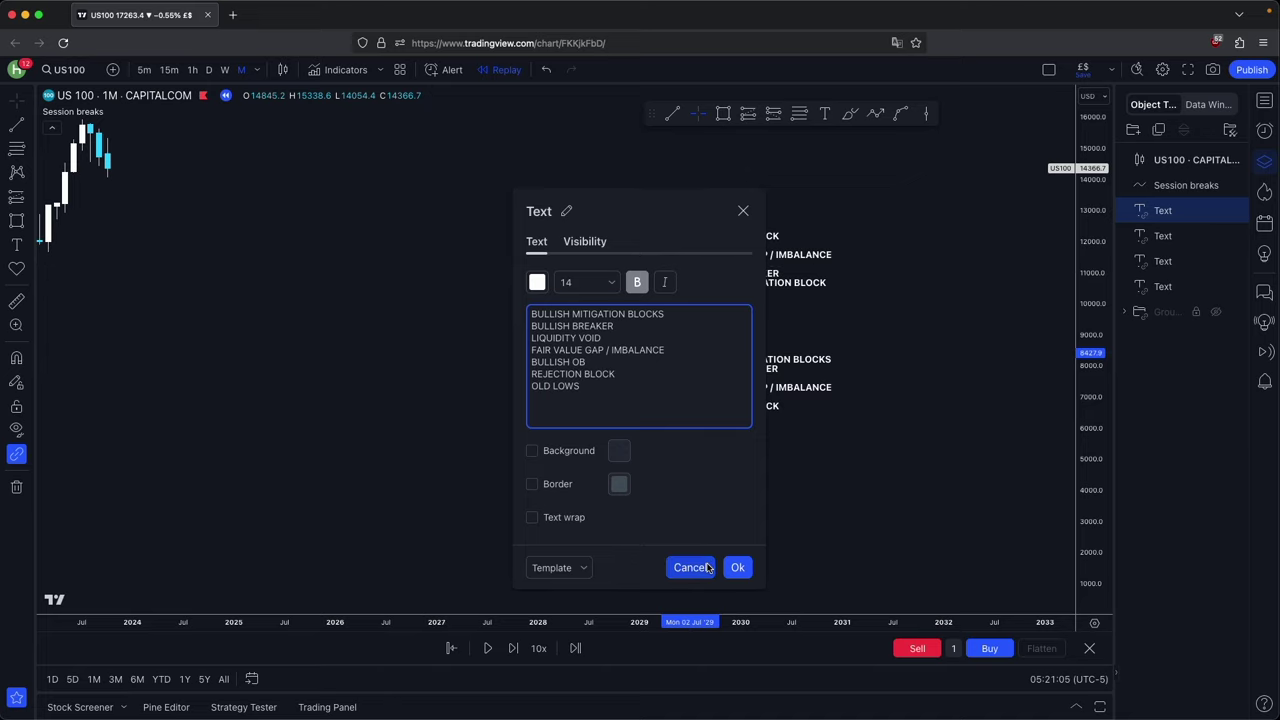
pyautogui.click(708, 568)
# Shift the bearish and bullish lists slightly toward the middle line of the Fib range and stretch the price scale
pyautogui.scroll(1, 771, 434)
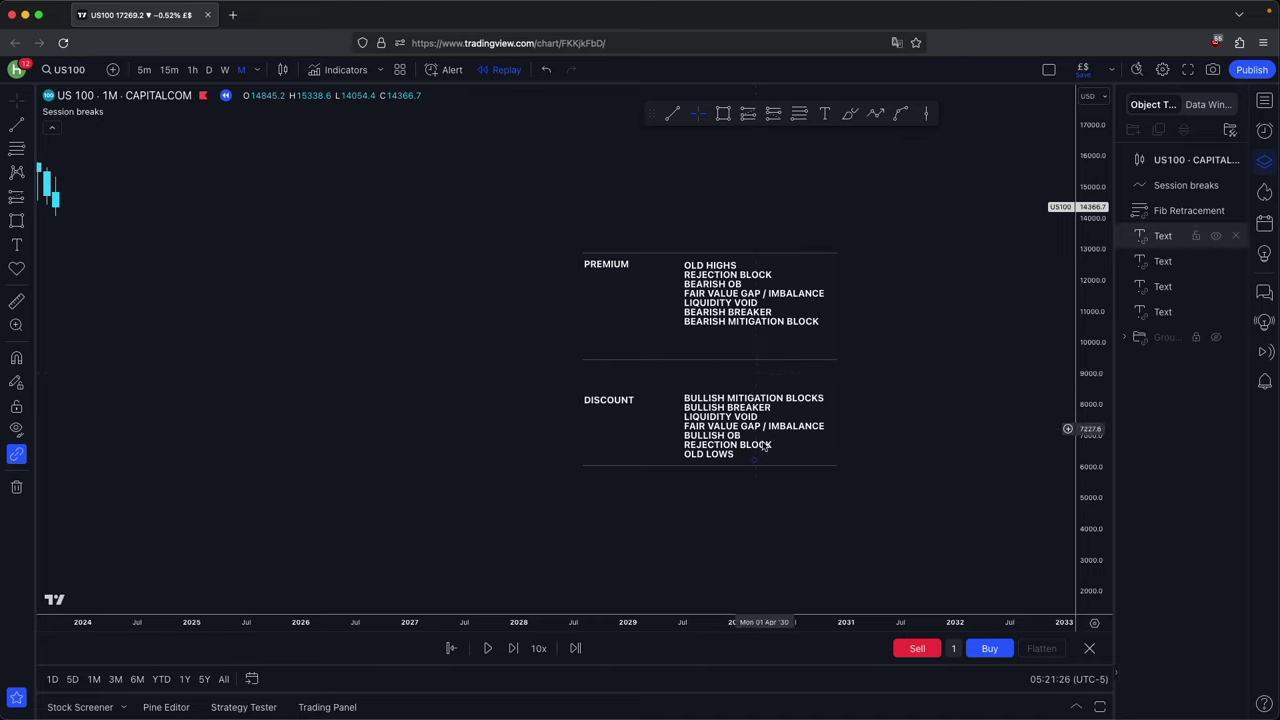
pyautogui.moveTo(871, 417); pyautogui.dragTo(869, 430)
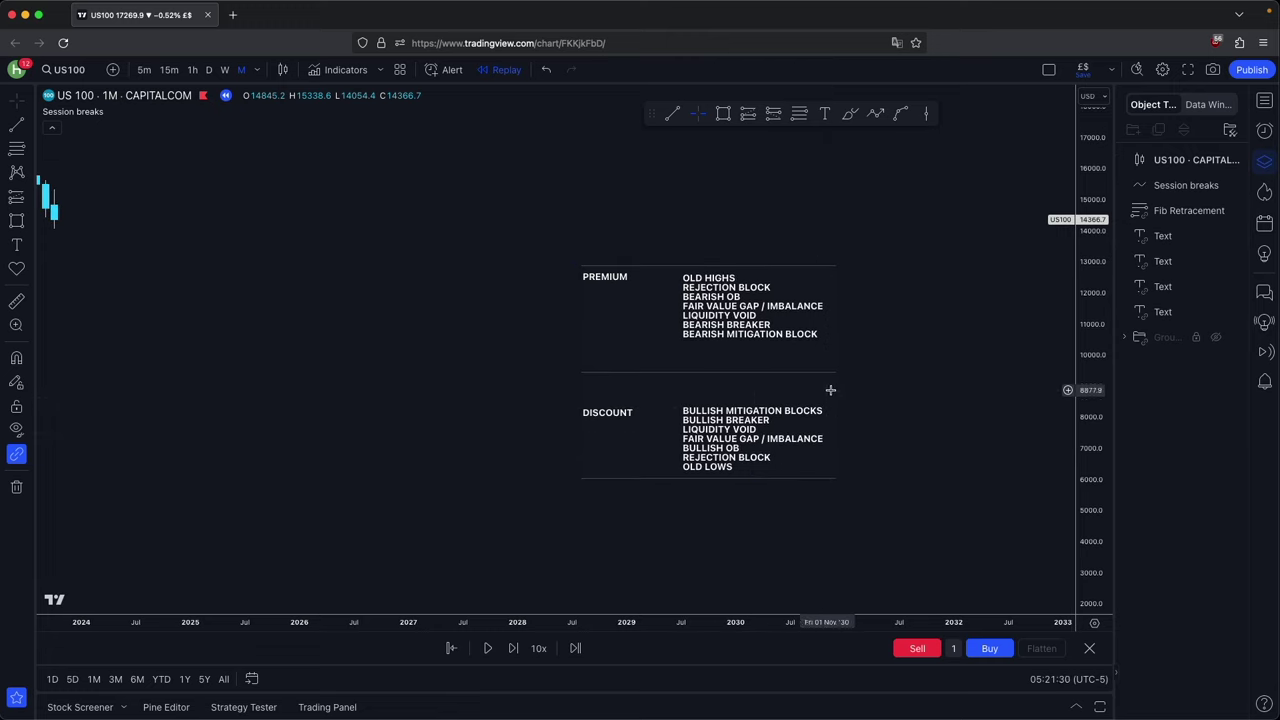
pyautogui.moveTo(754, 438); pyautogui.dragTo(754, 426)
pyautogui.click(978, 420)
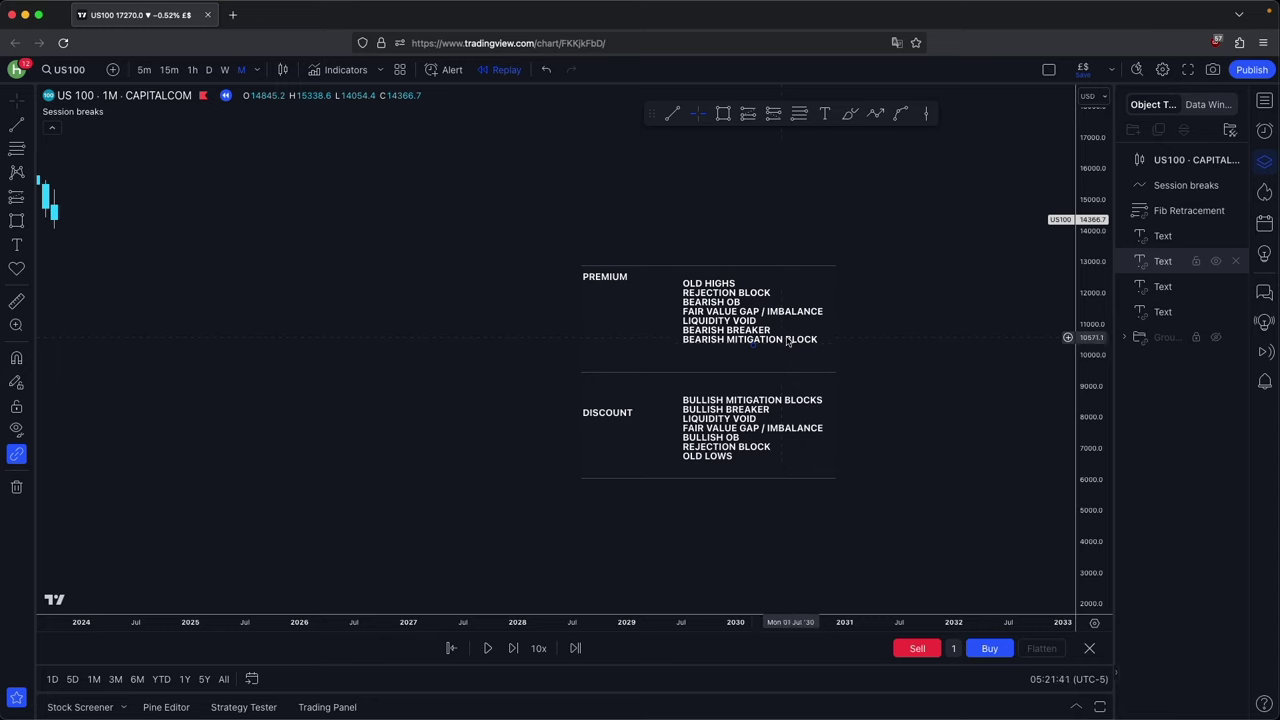
pyautogui.moveTo(1081, 480); pyautogui.dragTo(1079, 388)
pyautogui.scroll(1, 880, 470)
pyautogui.moveTo(894, 273); pyautogui.dragTo(874, 250)
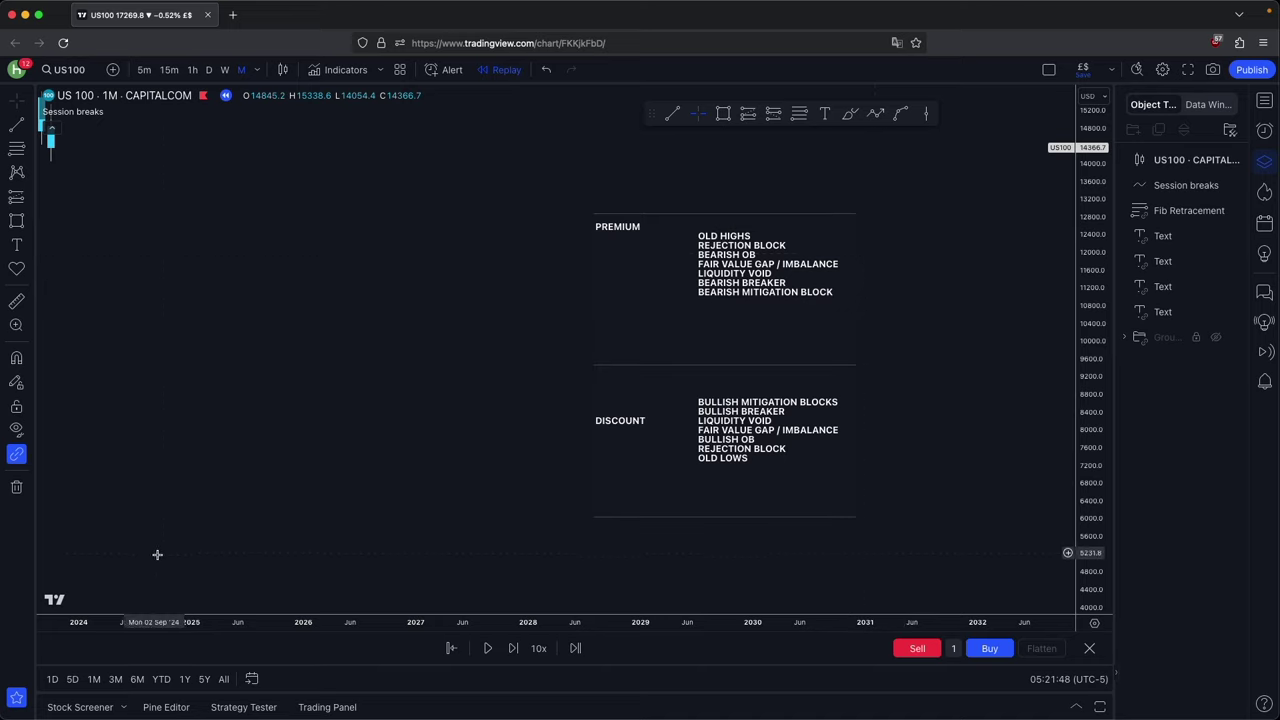
# Draw a rising zigzag path with an up, down and up leg in the empty area before the premium and discount lists
pyautogui.click(875, 113)
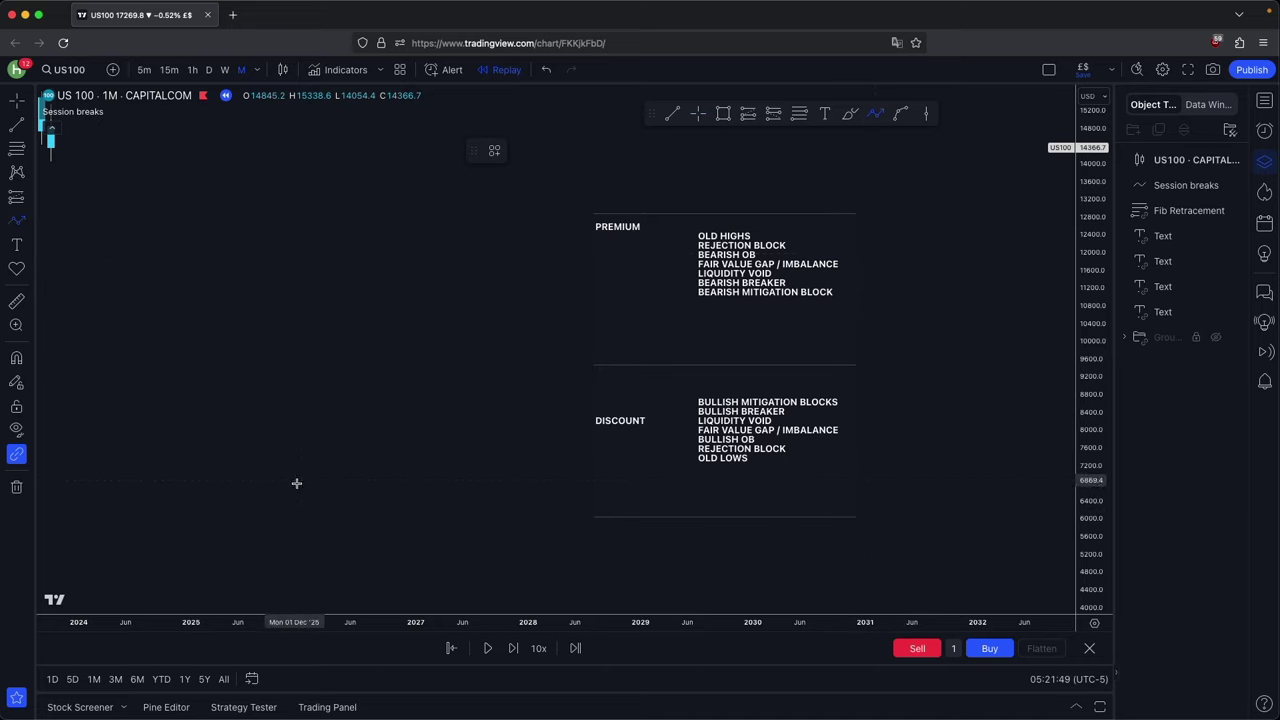
pyautogui.click(275, 513)
pyautogui.click(331, 410)
pyautogui.click(369, 452)
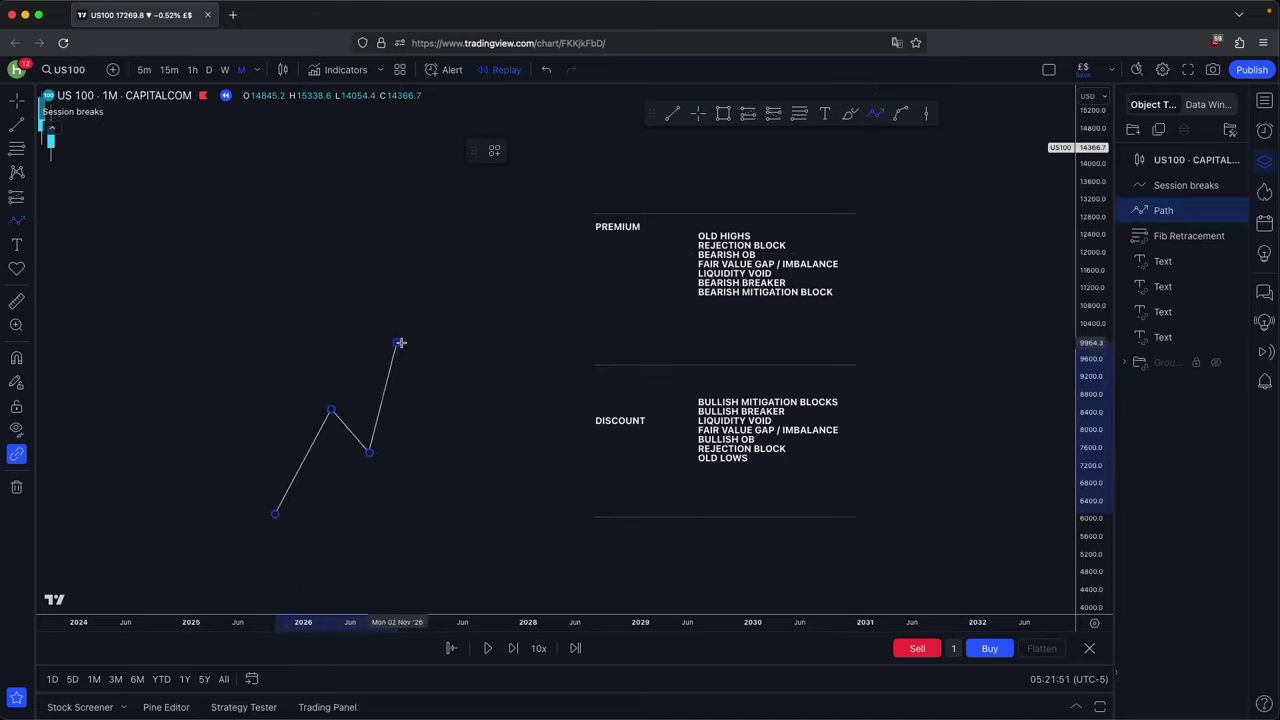
pyautogui.doubleClick(399, 343)
# Draw a wide, flat rectangle zone around the arrowhead at the upper end of the zigzag path
pyautogui.click(818, 134)
pyautogui.click(275, 303)
pyautogui.click(434, 349)
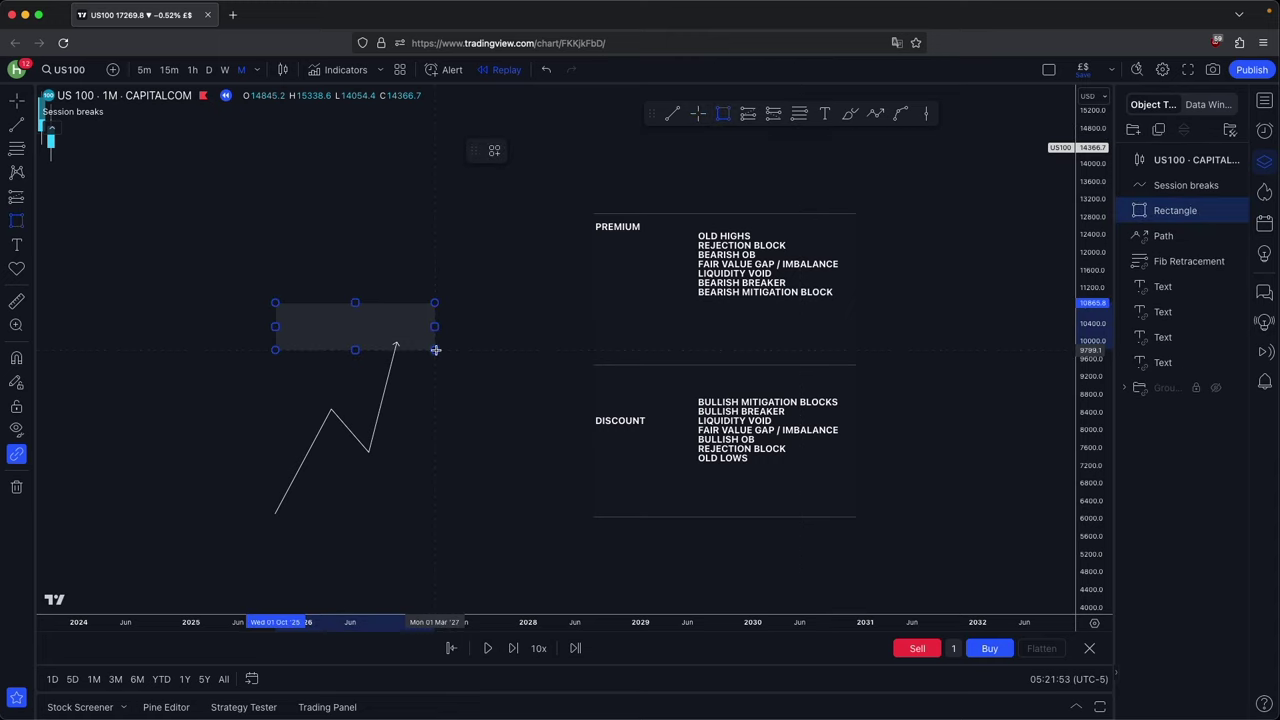
pyautogui.doubleClick(434, 349)
pyautogui.click(743, 262)
pyautogui.click(931, 311)
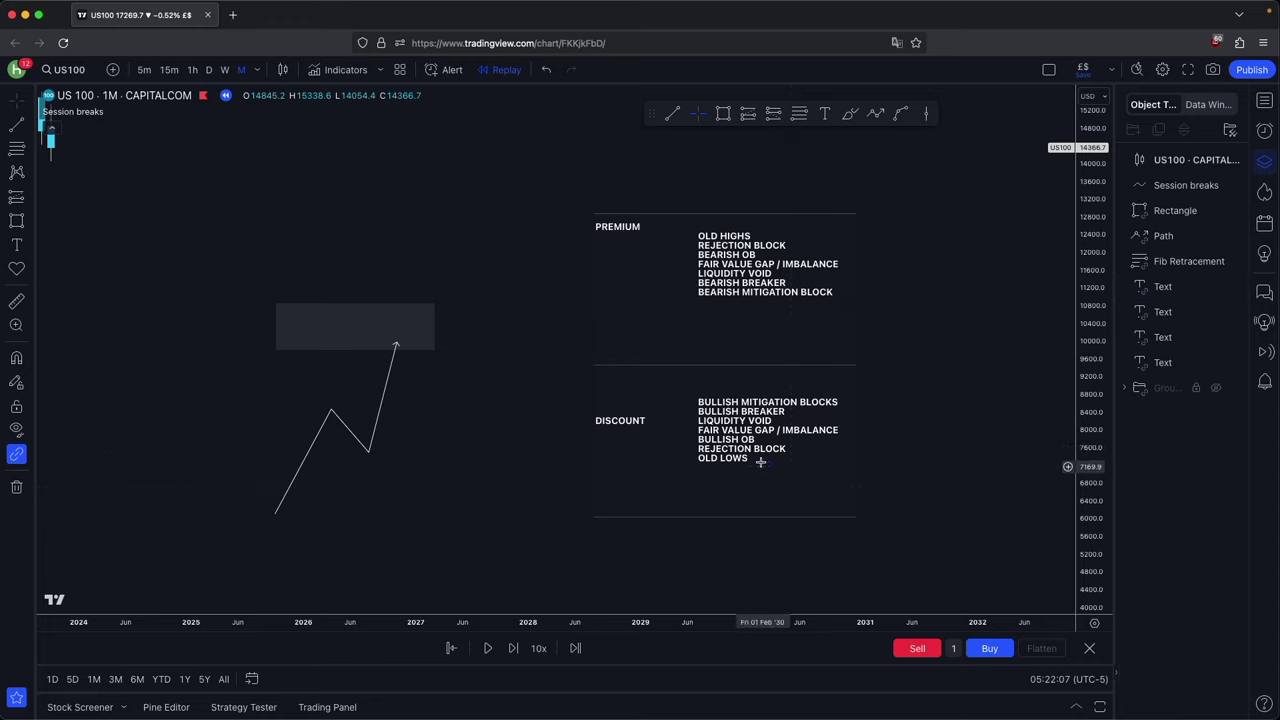
# Shift the zigzag path's arrowhead slightly later in time and shorten the rectangle zone's far side
pyautogui.moveTo(398, 343)
pyautogui.mouseDown()
pyautogui.moveTo(397, 364)
pyautogui.moveTo(406, 342)
pyautogui.mouseUp()
pyautogui.moveTo(463, 403); pyautogui.dragTo(510, 406)
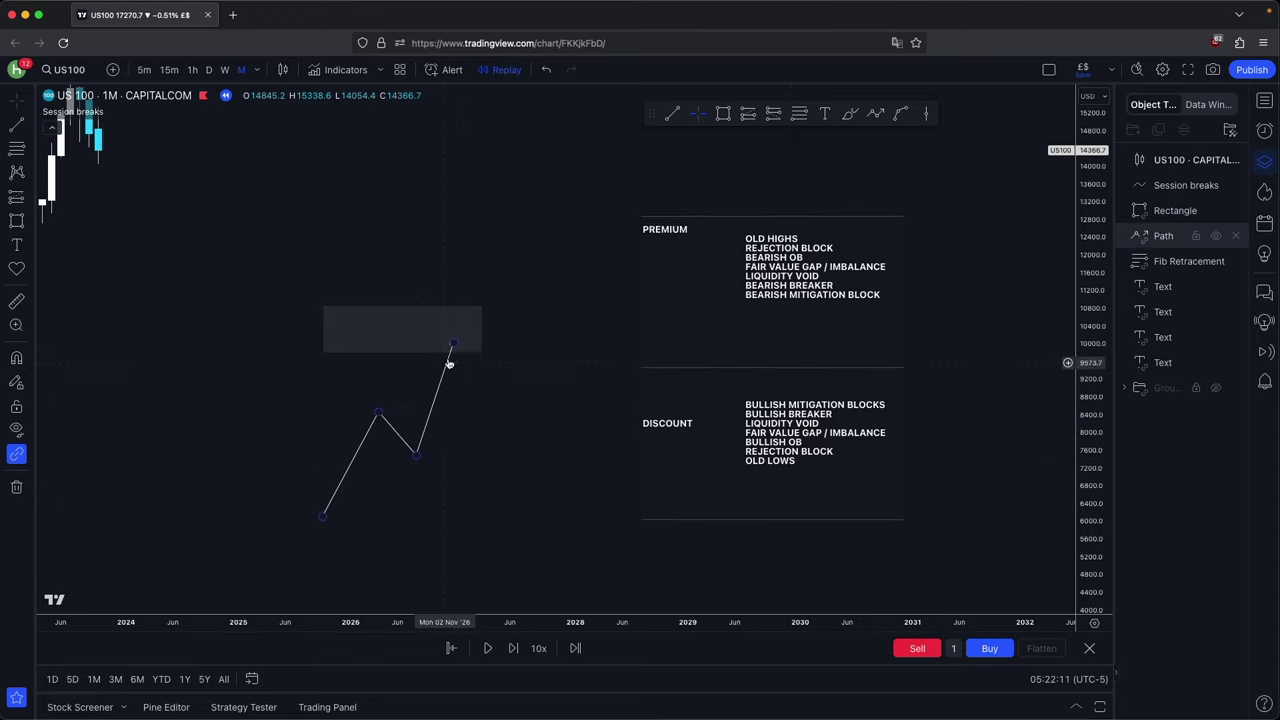
pyautogui.moveTo(480, 331); pyautogui.dragTo(470, 337)
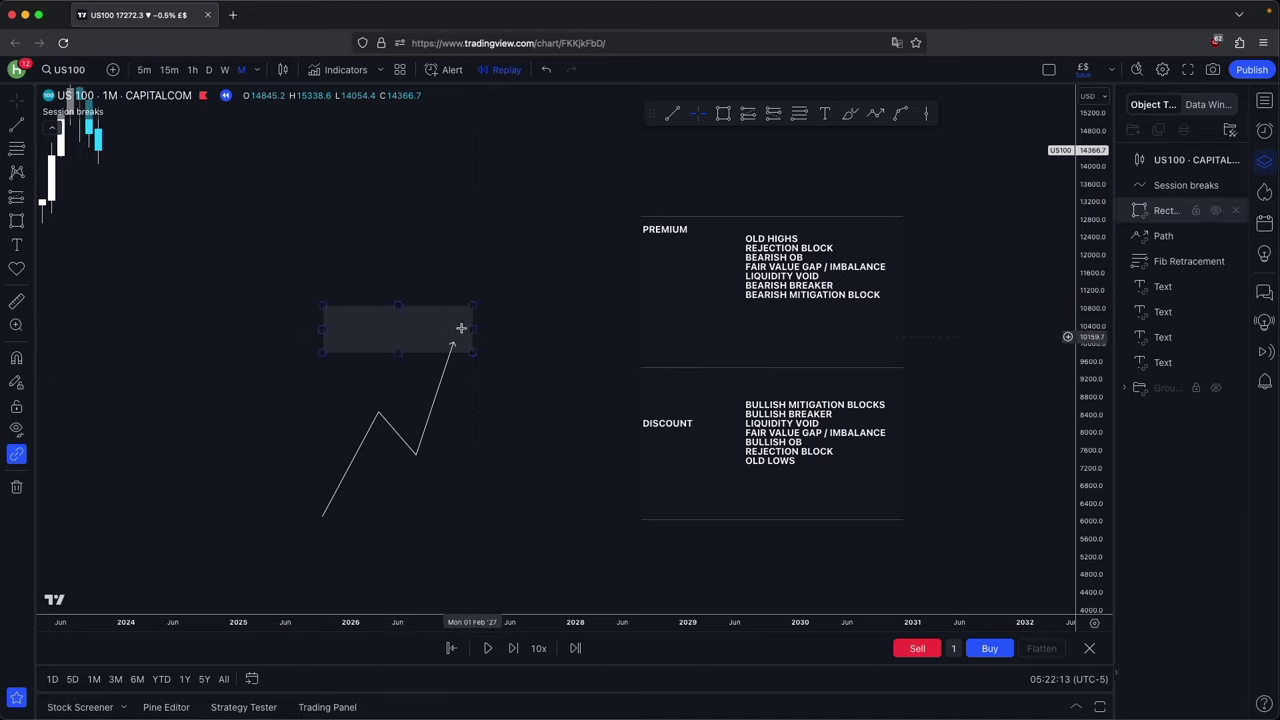
# Draw a short path continuing the zigzag's arrow upward through and just above the rectangle zone
pyautogui.click(874, 113)
pyautogui.click(446, 337)
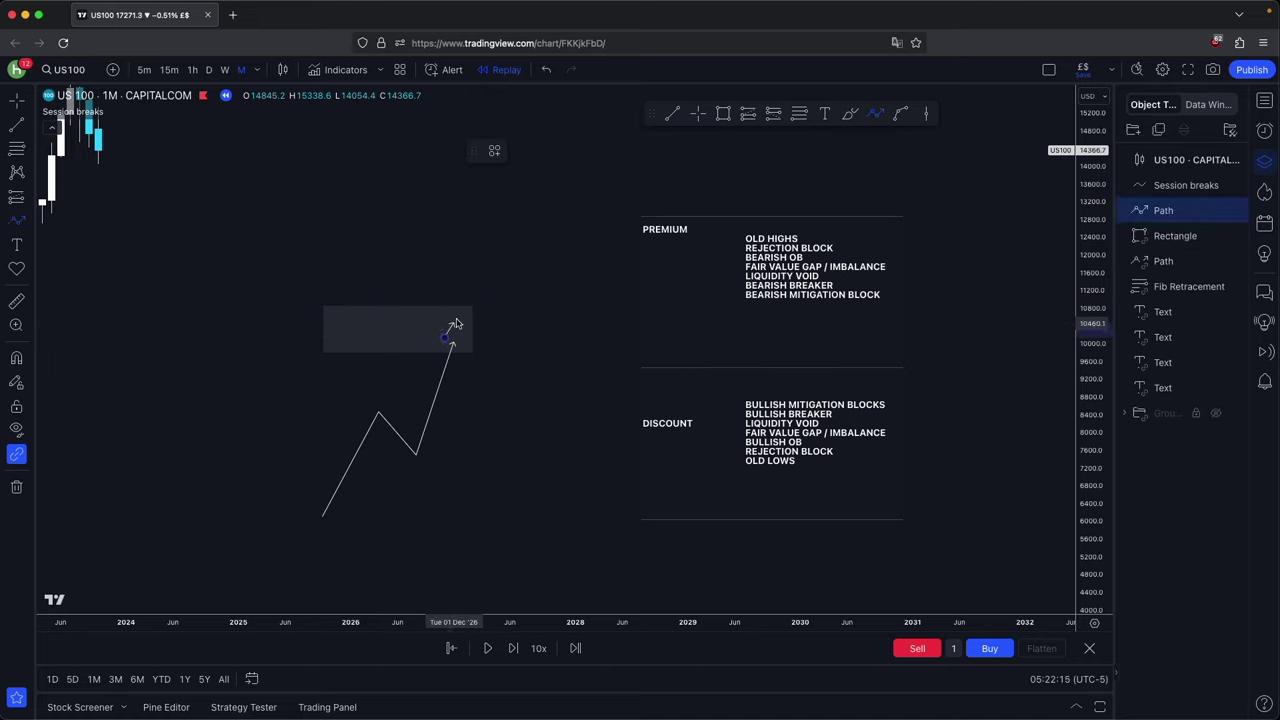
pyautogui.doubleClick(462, 288)
pyautogui.moveTo(454, 321); pyautogui.dragTo(463, 326)
pyautogui.click(477, 366)
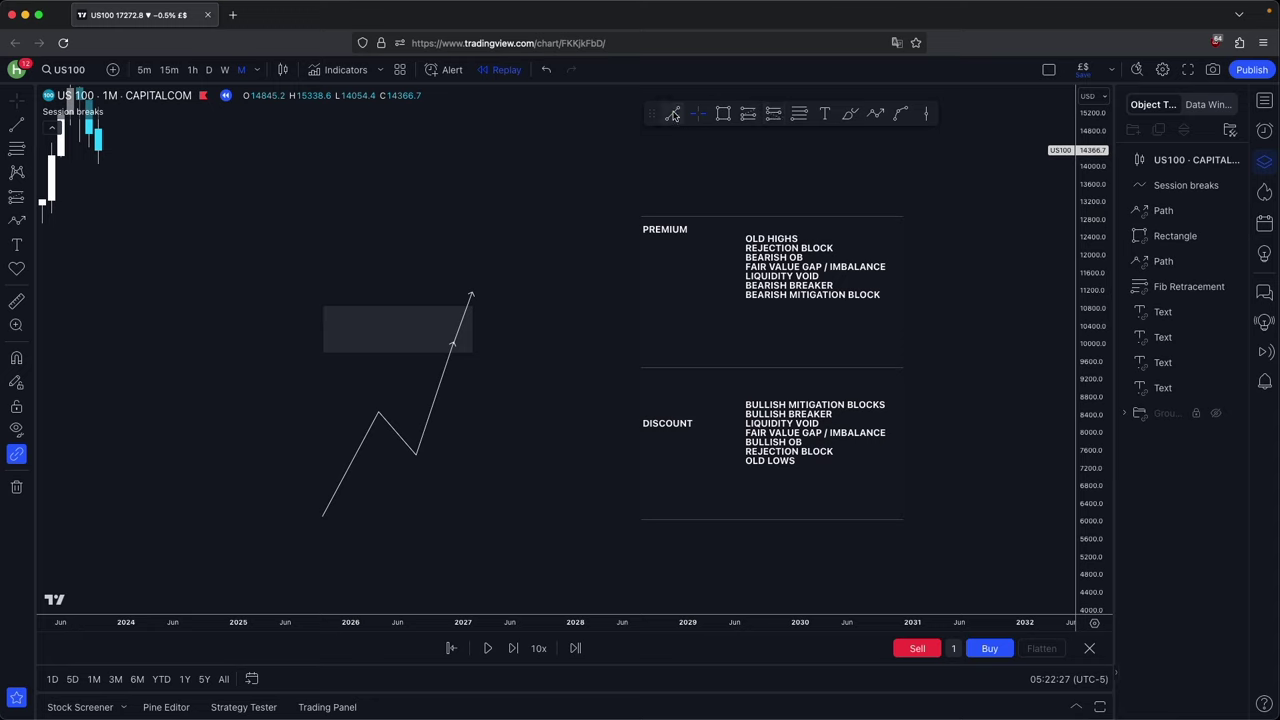
# Draw a path from the latest arrowhead that pulls back to the zone's lower edge and rises to a higher high
pyautogui.click(875, 113)
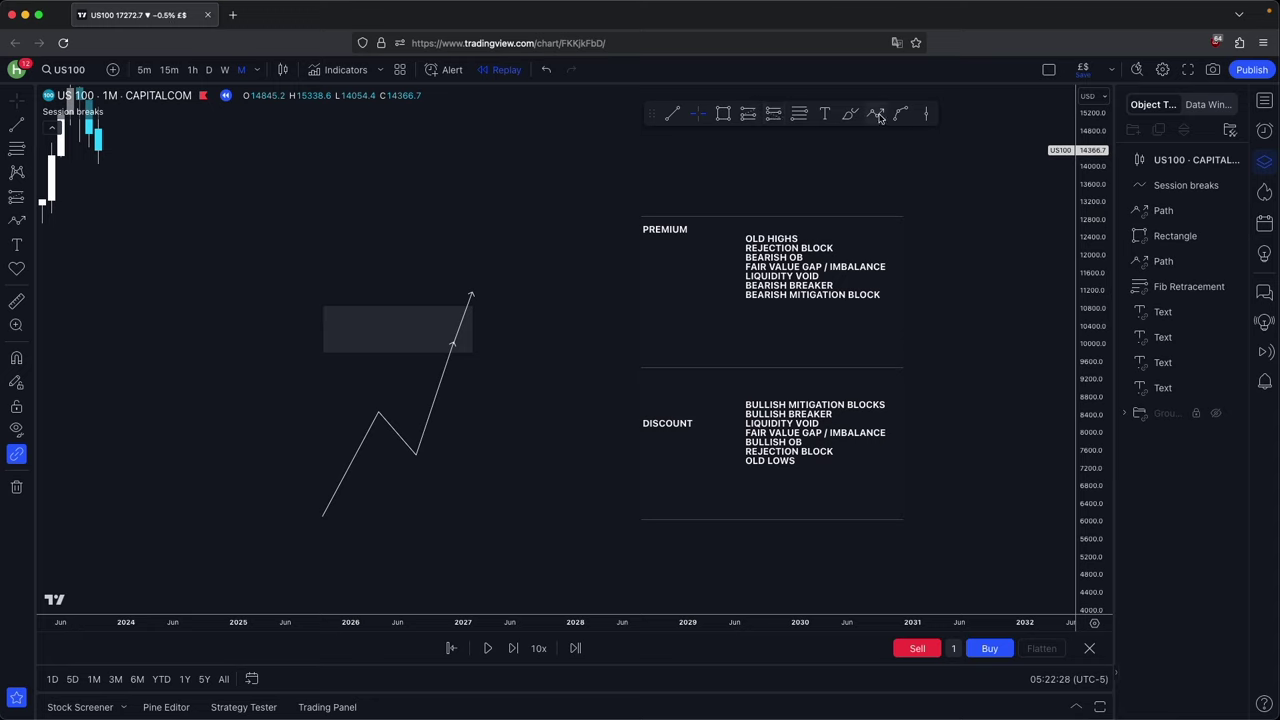
pyautogui.click(473, 296)
pyautogui.click(510, 353)
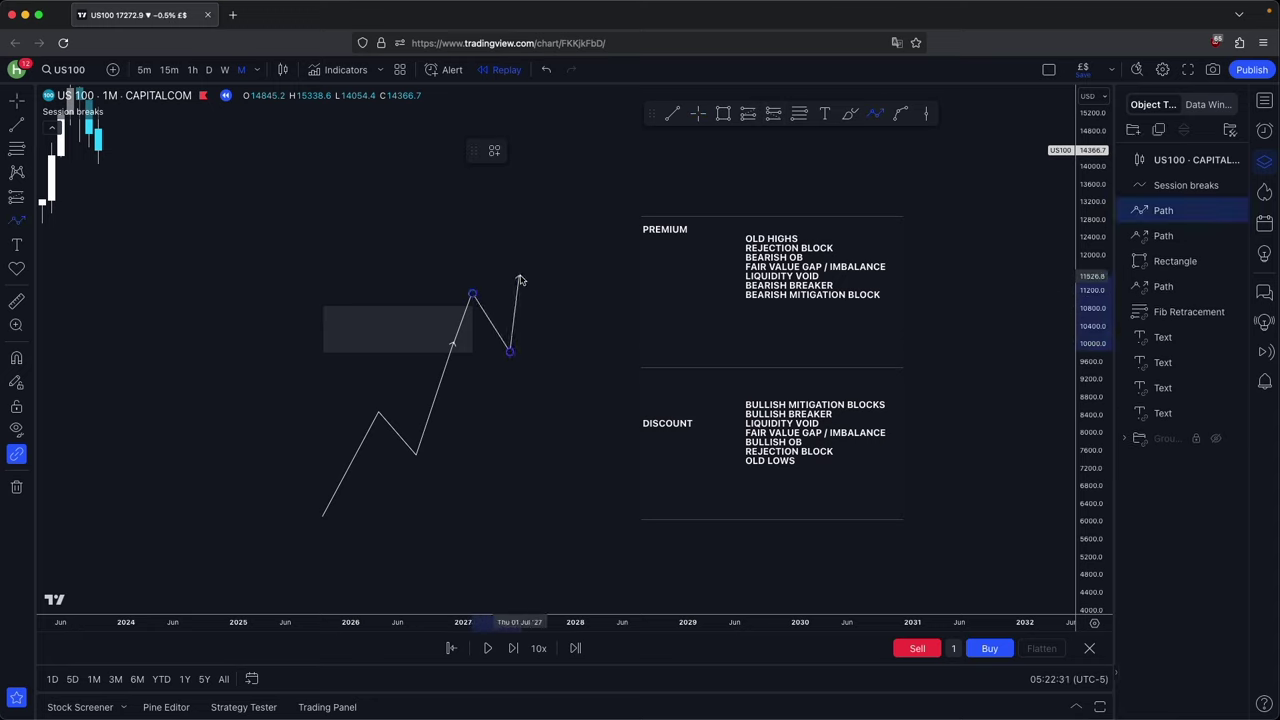
pyautogui.doubleClick(538, 275)
pyautogui.click(588, 241)
# Draw a second rectangle zone just above the arrowhead of the newest path
pyautogui.click(711, 113)
pyautogui.moveTo(350, 225); pyautogui.dragTo(556, 270)
pyautogui.doubleClick(550, 262)
pyautogui.click(743, 262)
# Draw a path from that arrowhead upward through the second rectangle zone
pyautogui.click(875, 113)
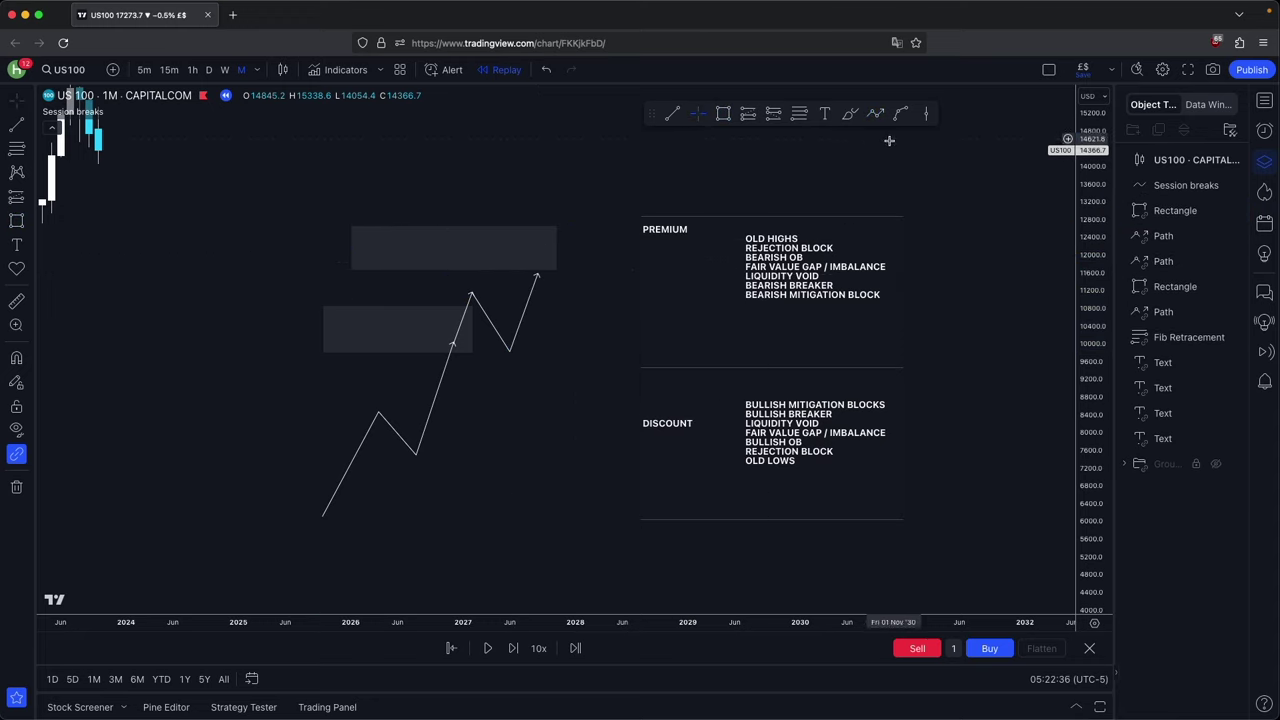
pyautogui.click(535, 278)
pyautogui.doubleClick(565, 200)
pyautogui.click(560, 243)
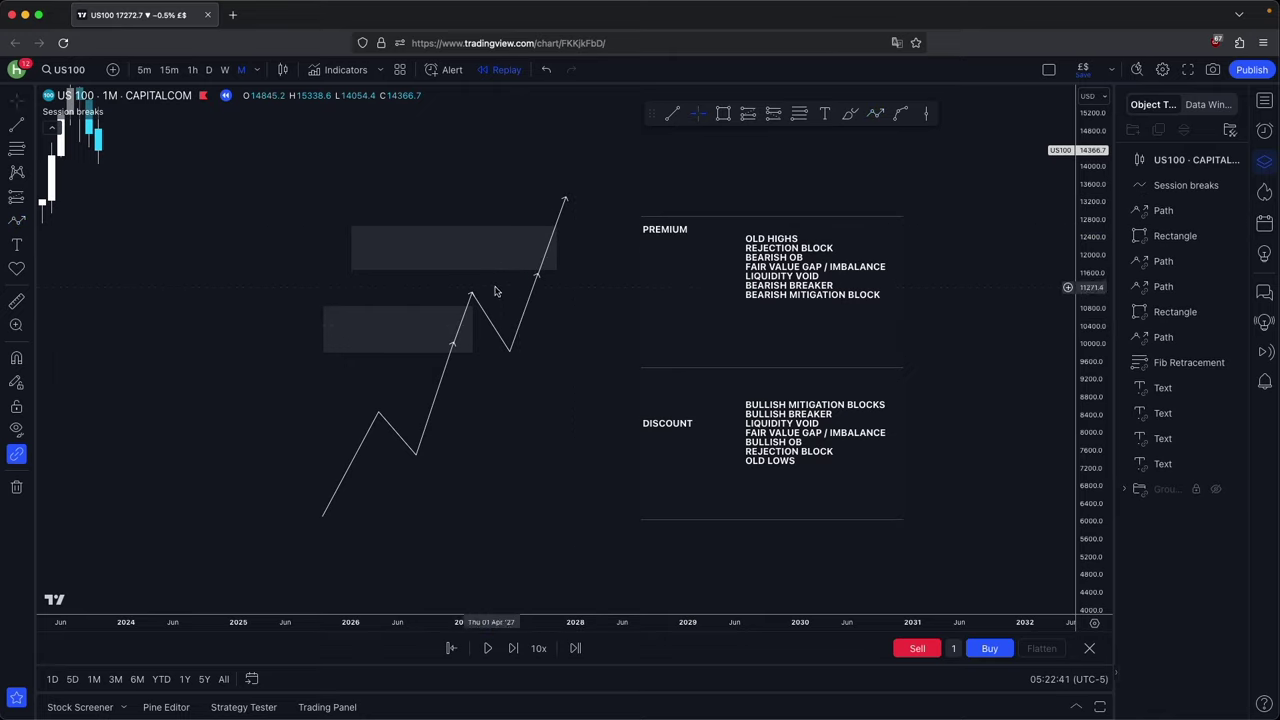
pyautogui.click(530, 266)
pyautogui.click(590, 290)
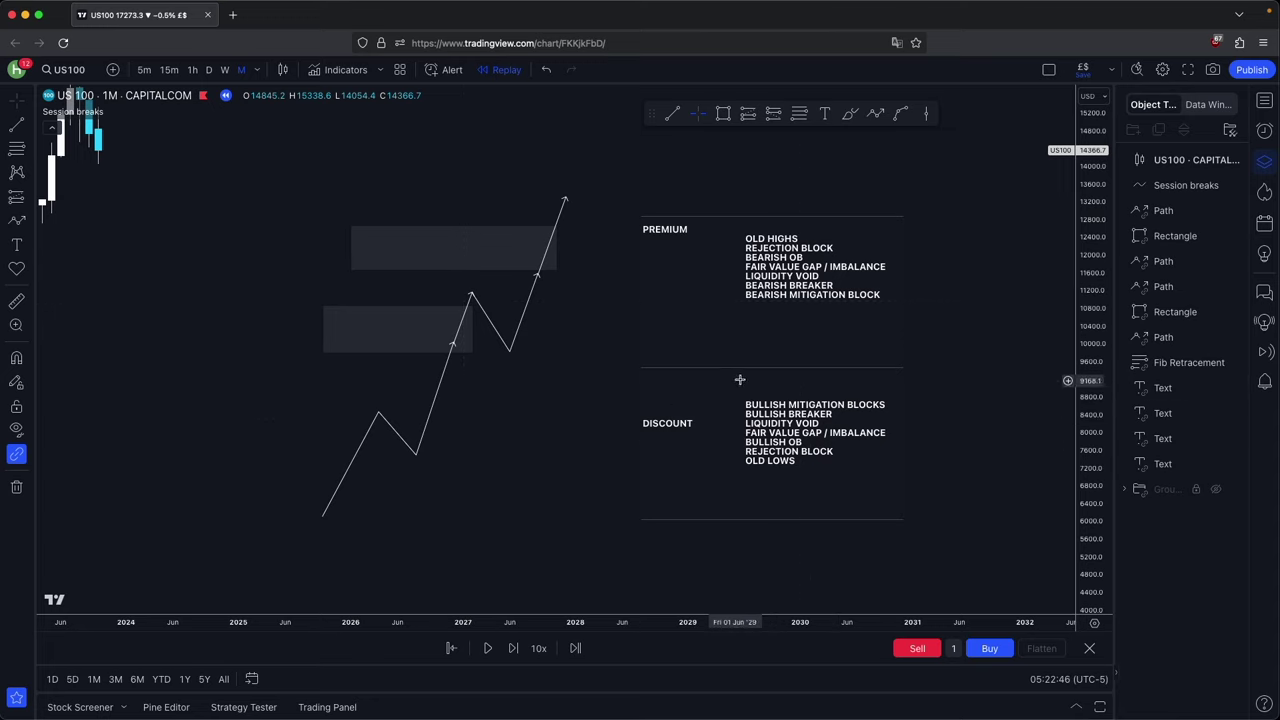
# Delete all the example paths and rectangle zones, keeping the premium and discount lists
pyautogui.moveTo(531, 520); pyautogui.dragTo(290, 190)
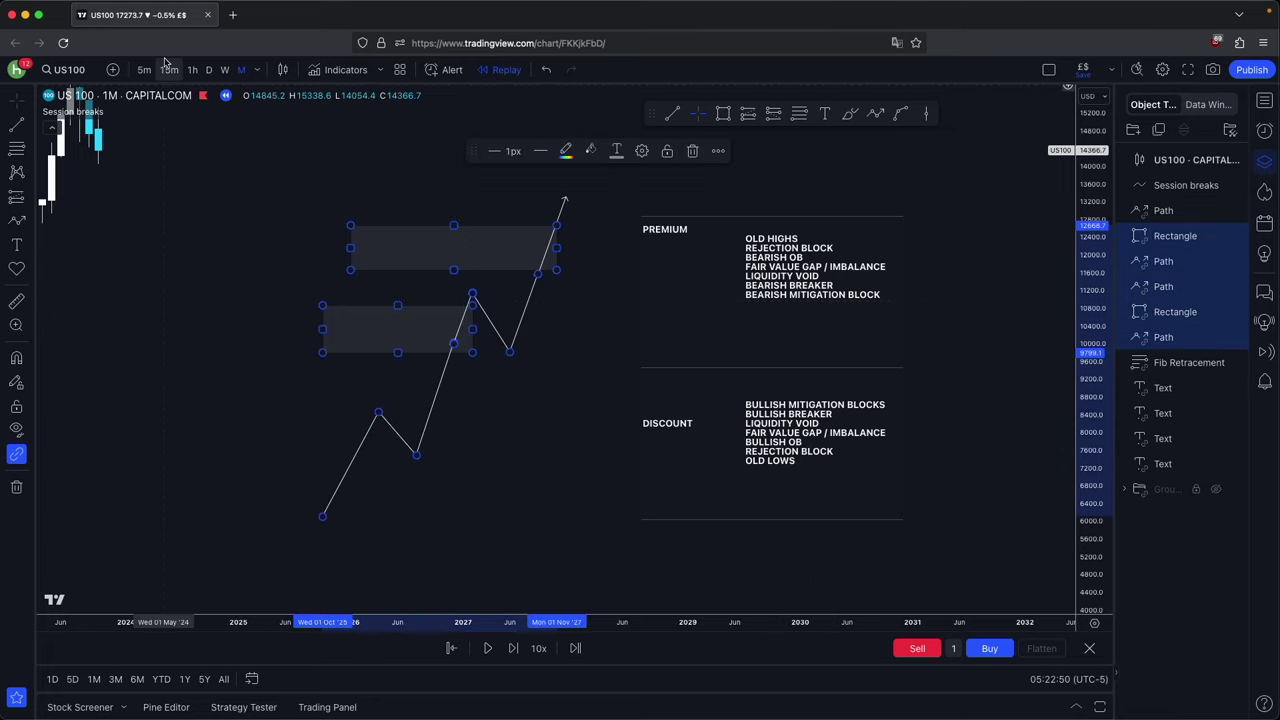
pyautogui.click(403, 531)
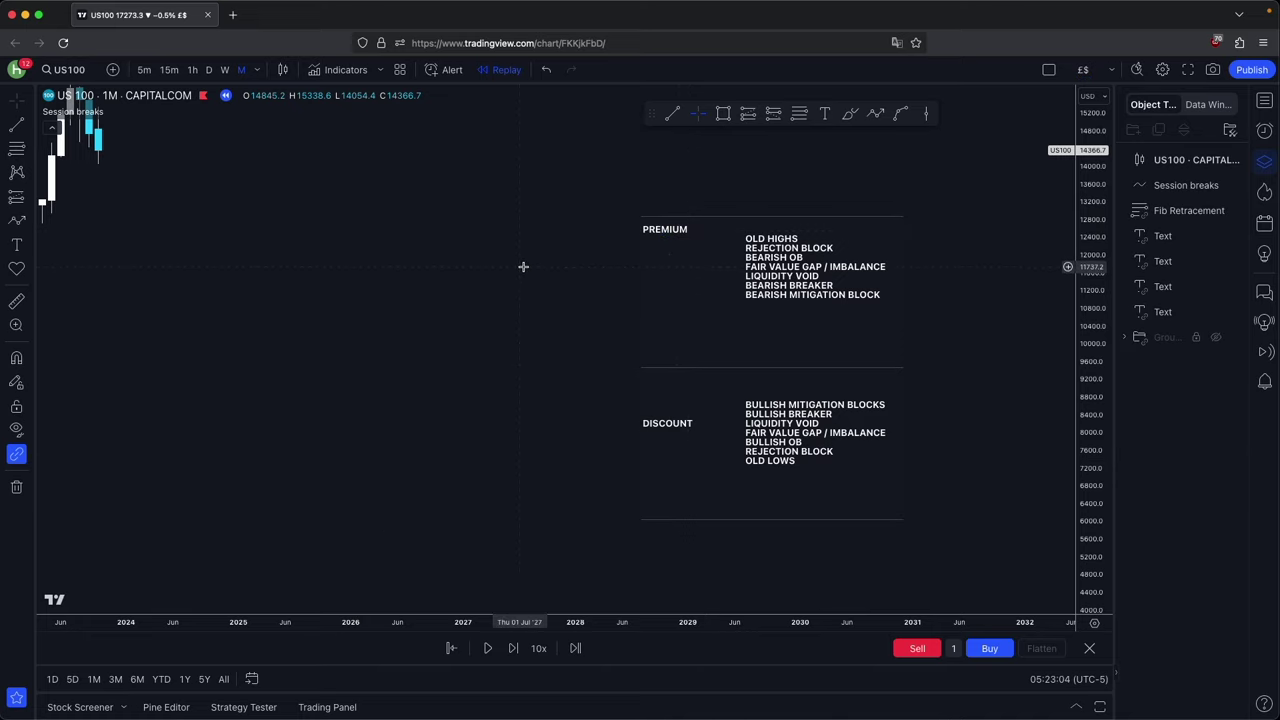
# Move the PREMIUM and DISCOUNT labels closer to the vertical middle of their lists
pyautogui.moveTo(665, 233); pyautogui.dragTo(684, 269)
pyautogui.click(574, 273)
pyautogui.moveTo(681, 433); pyautogui.dragTo(703, 438)
pyautogui.click(583, 397)
# Draw a horizontal trend line from the August 2022 swing high to about February 2023, snapped to the candle's high
pyautogui.moveTo(367, 370); pyautogui.dragTo(839, 487)
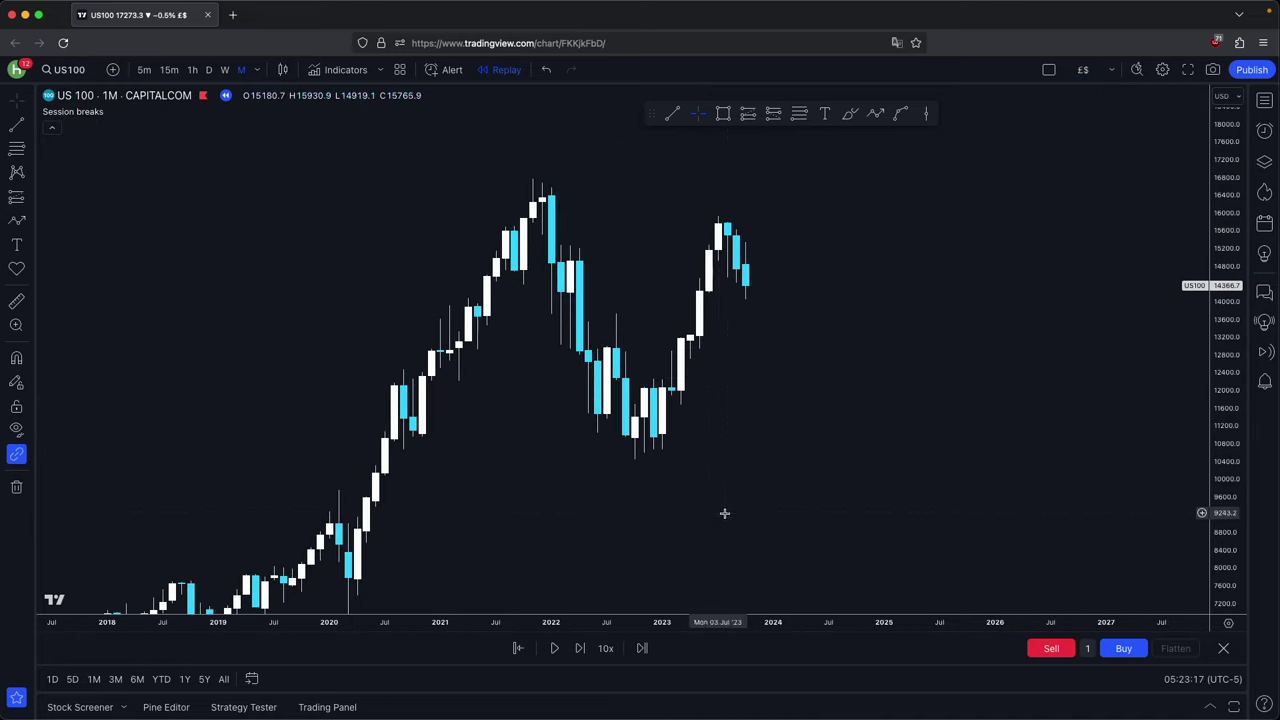
pyautogui.moveTo(651, 500); pyautogui.dragTo(654, 511)
pyautogui.moveTo(835, 365); pyautogui.dragTo(811, 391)
pyautogui.scroll(1, 811, 391)
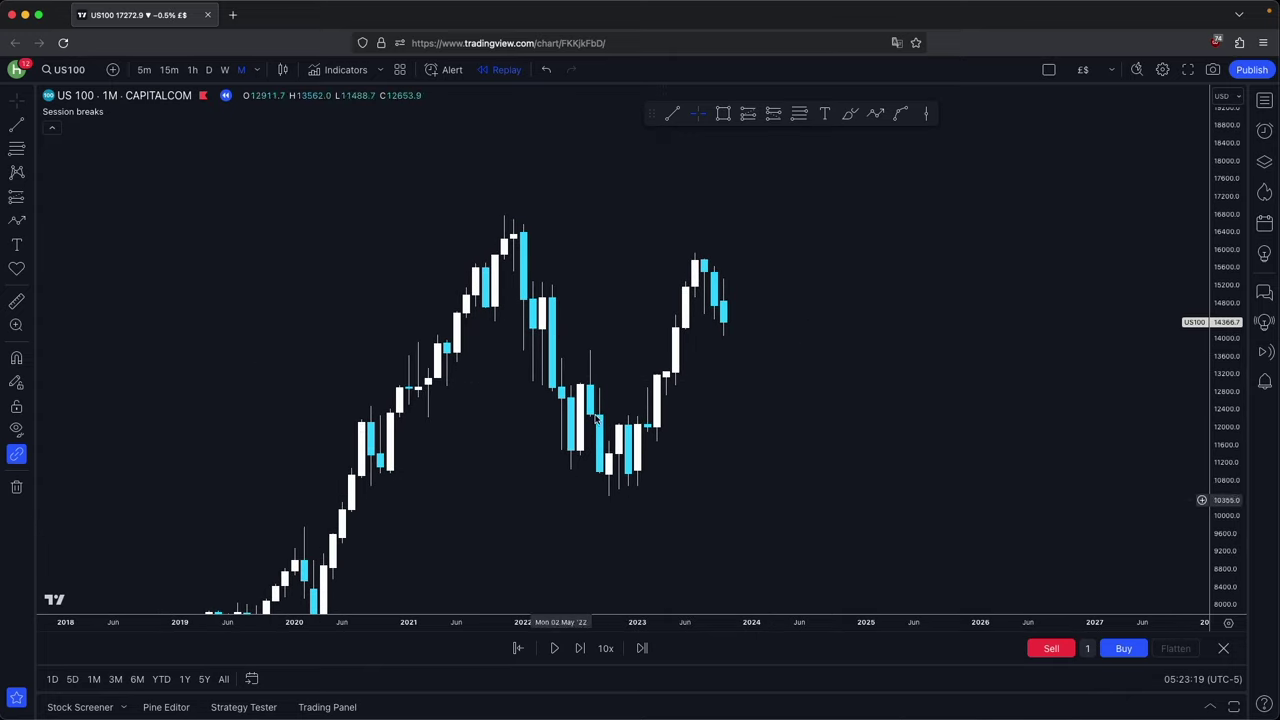
pyautogui.click(672, 114)
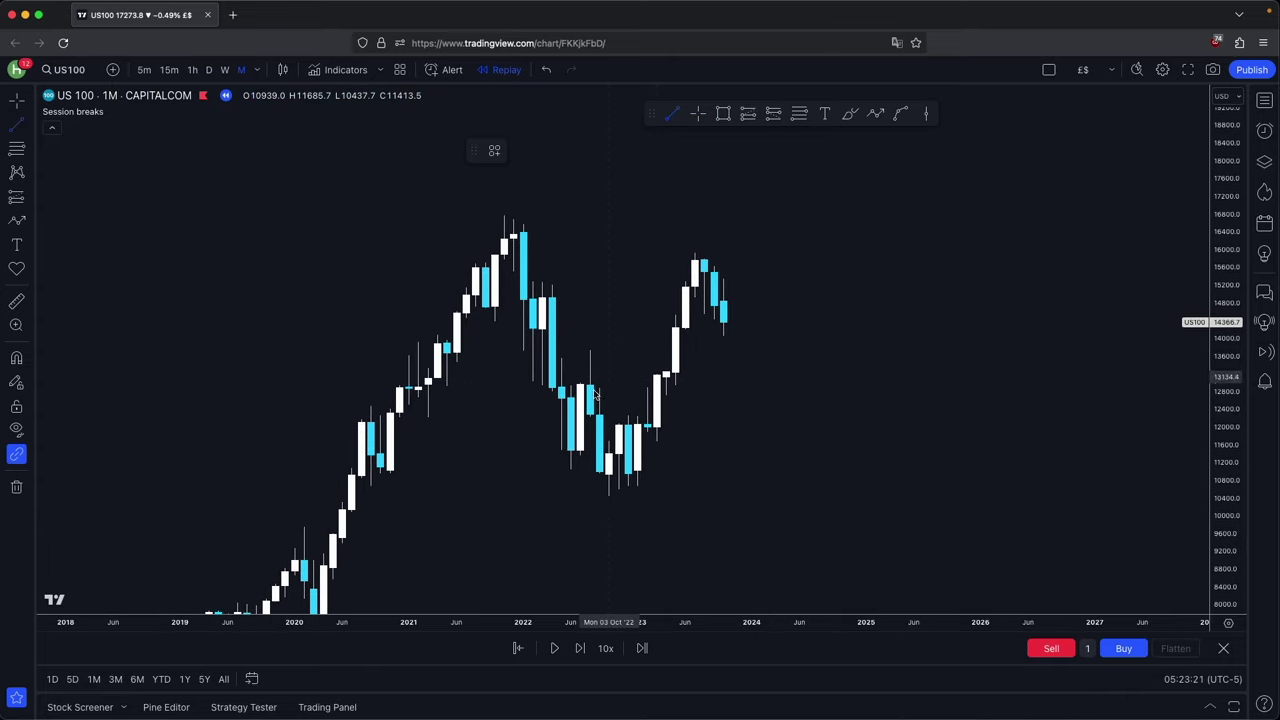
pyautogui.hscroll(3, 570, 365)
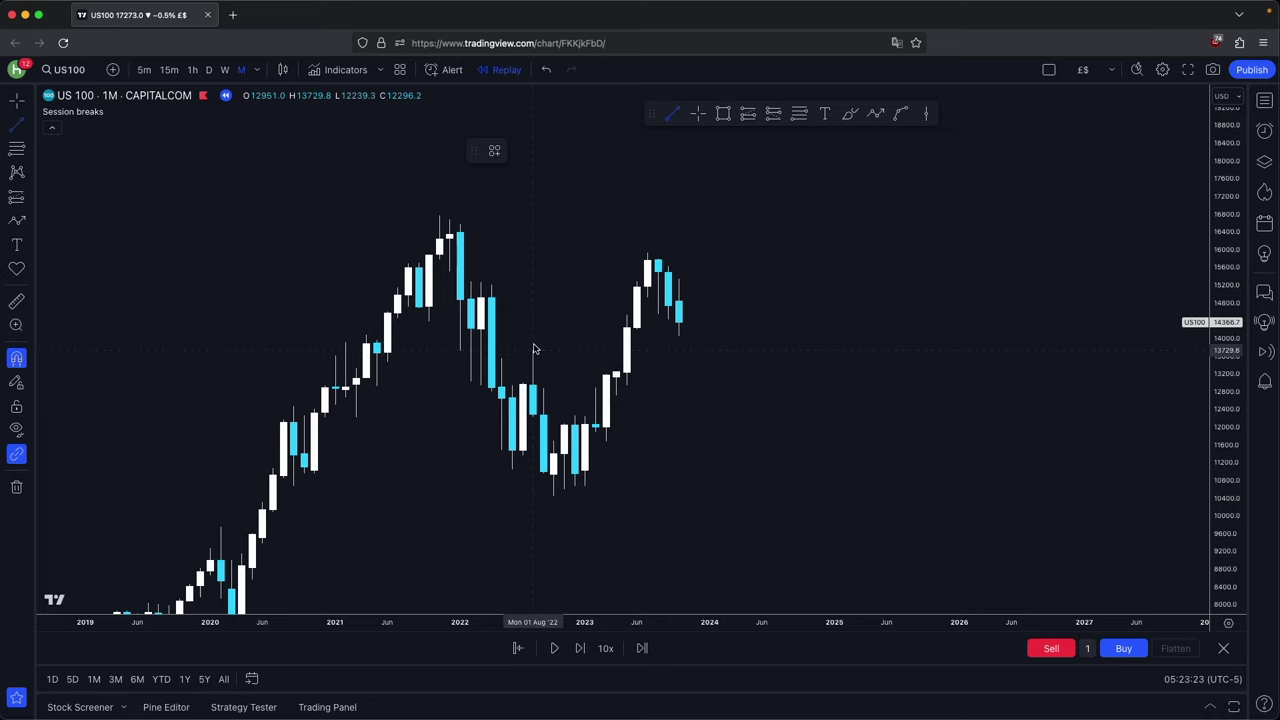
pyautogui.moveTo(533, 349); pyautogui.dragTo(568, 335)
pyautogui.click(568, 336)
pyautogui.click(630, 337)
pyautogui.moveTo(623, 300); pyautogui.dragTo(635, 298)
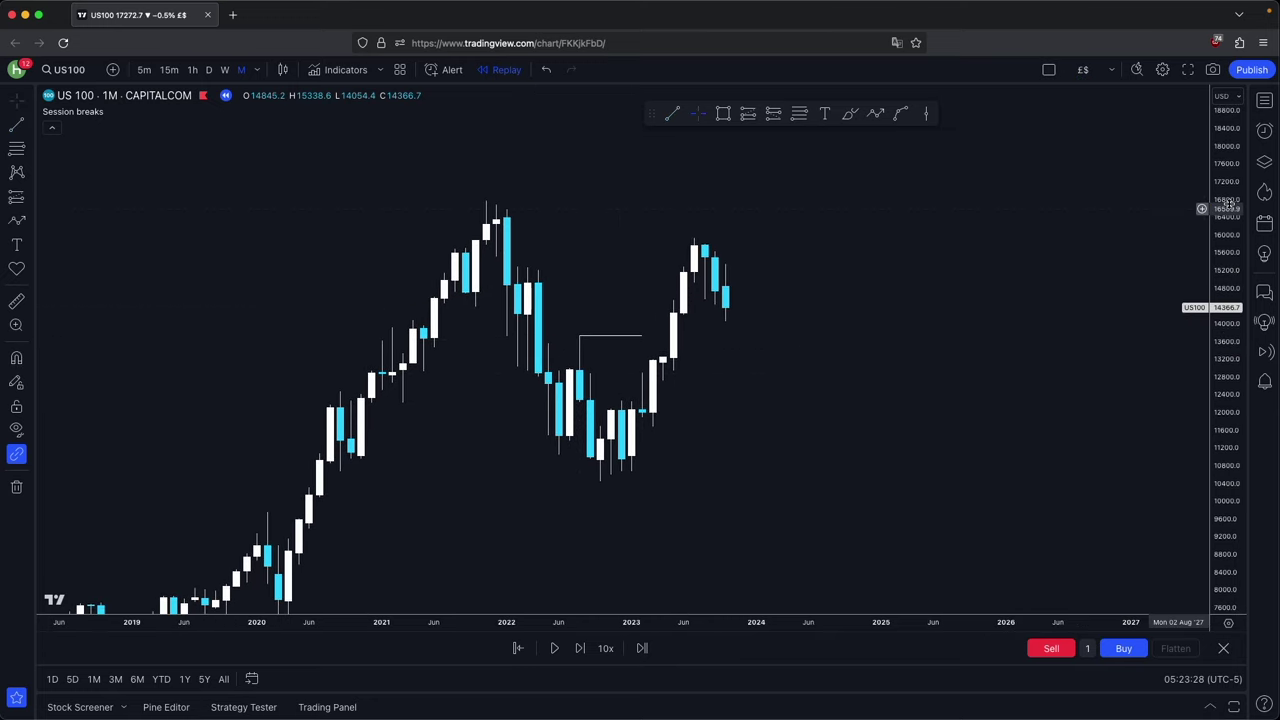
# Review the premium and discount lists, hide their group in the object tree, and return to the candles
pyautogui.click(1265, 162)
pyautogui.click(1212, 235)
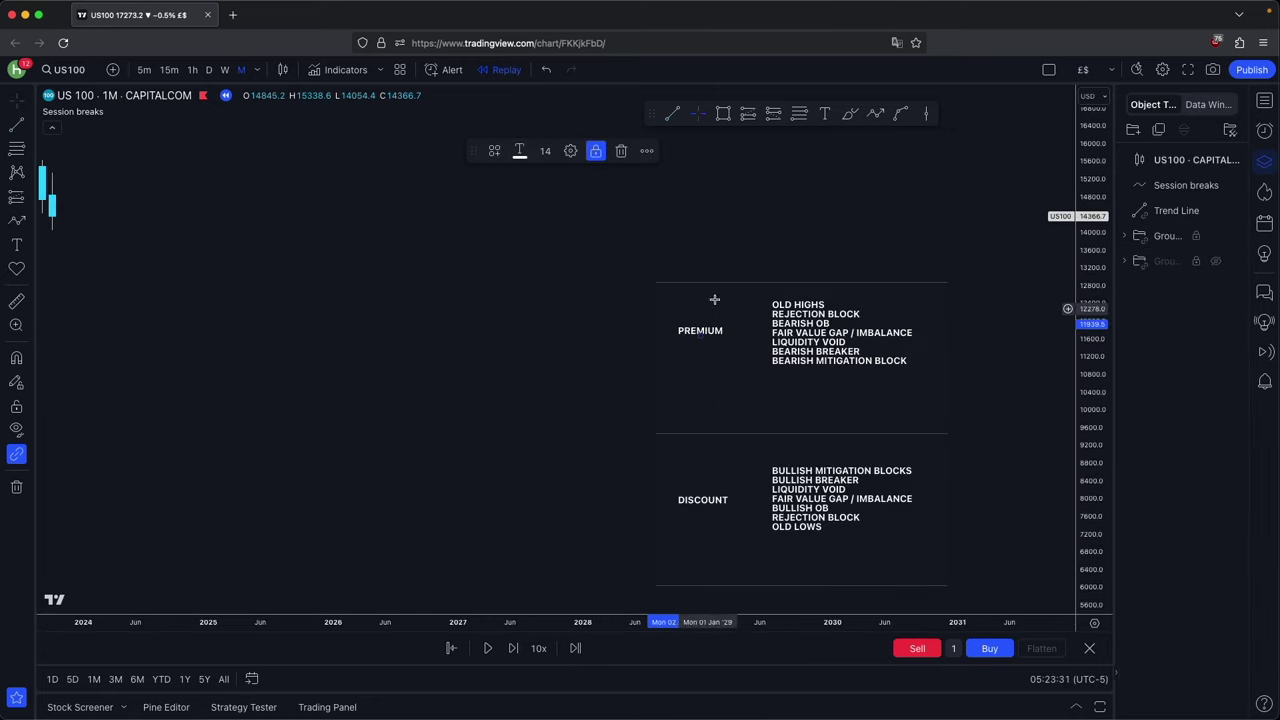
pyautogui.click(1215, 237)
pyautogui.moveTo(190, 291); pyautogui.dragTo(1021, 470)
pyautogui.moveTo(906, 491); pyautogui.dragTo(866, 449)
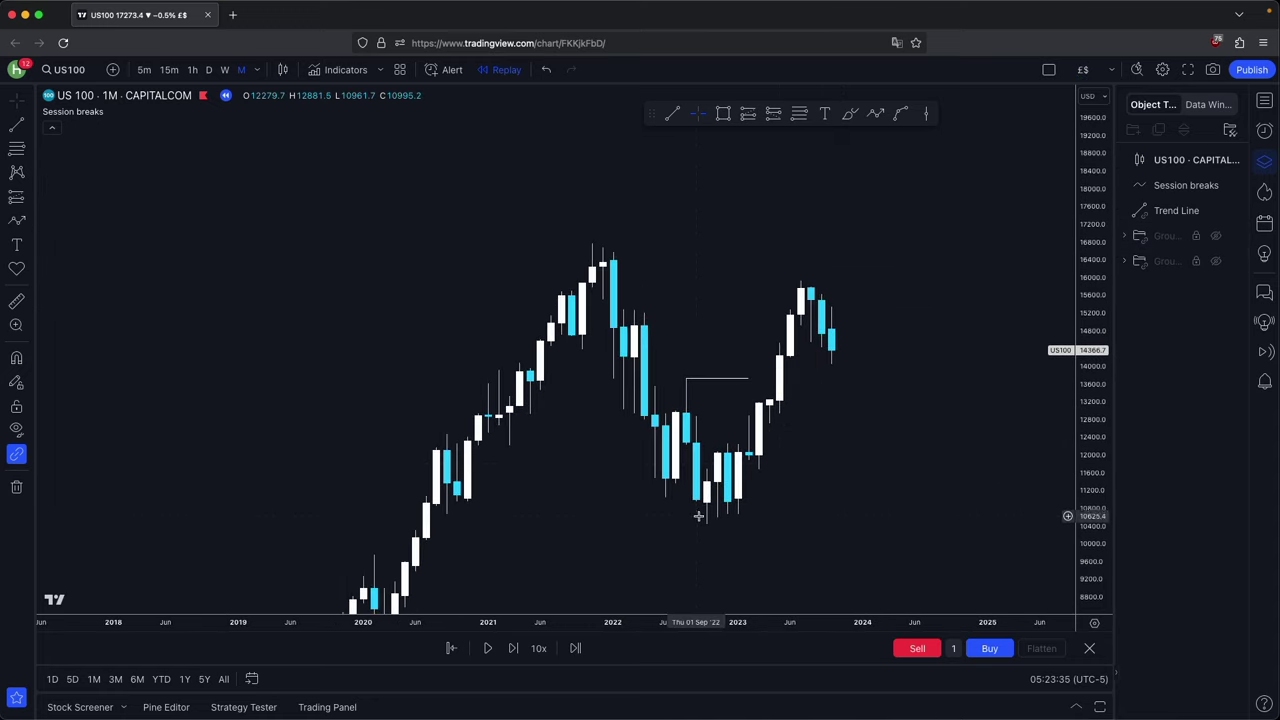
pyautogui.scroll(2, 920, 445)
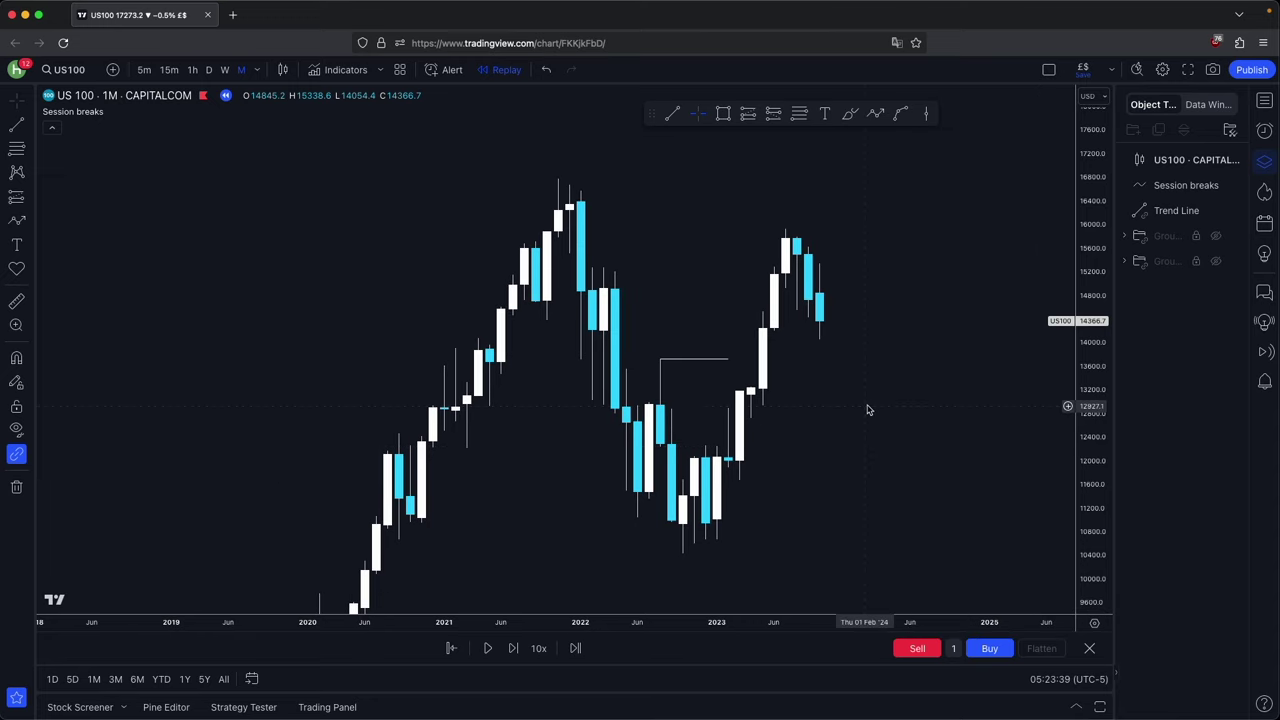
pyautogui.scroll(1, 850, 422)
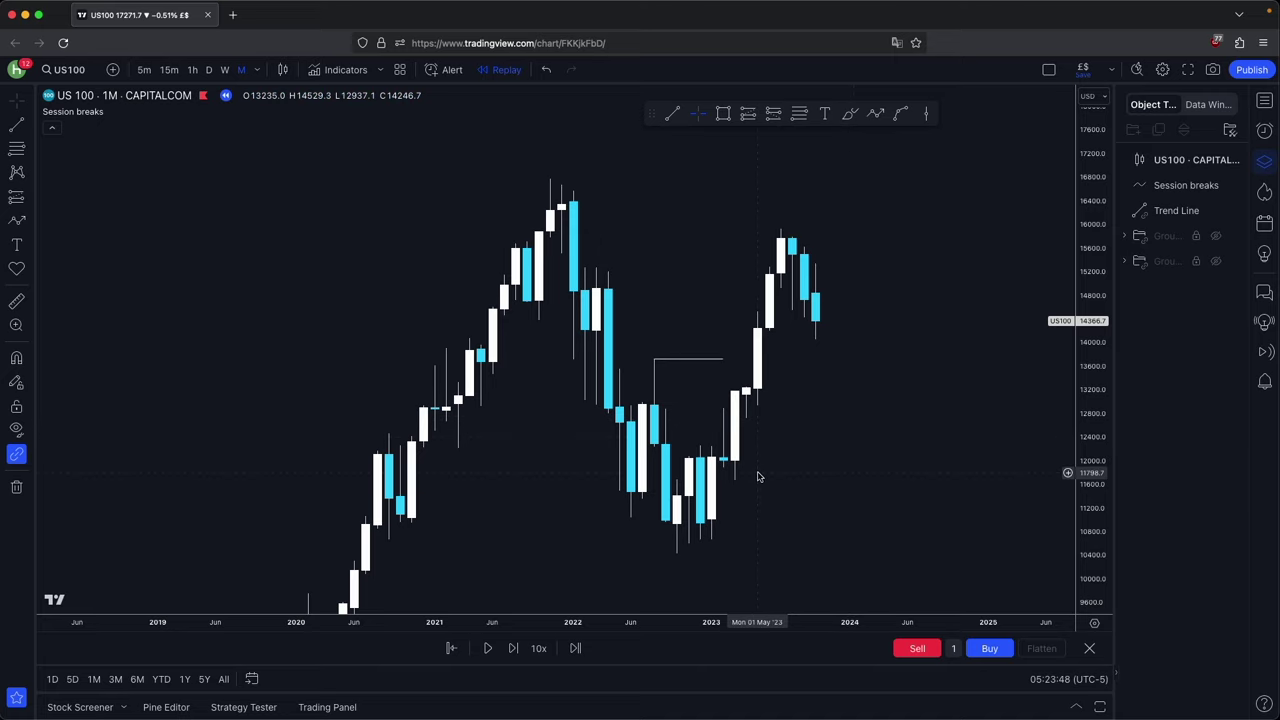
pyautogui.scroll(2, 817, 440)
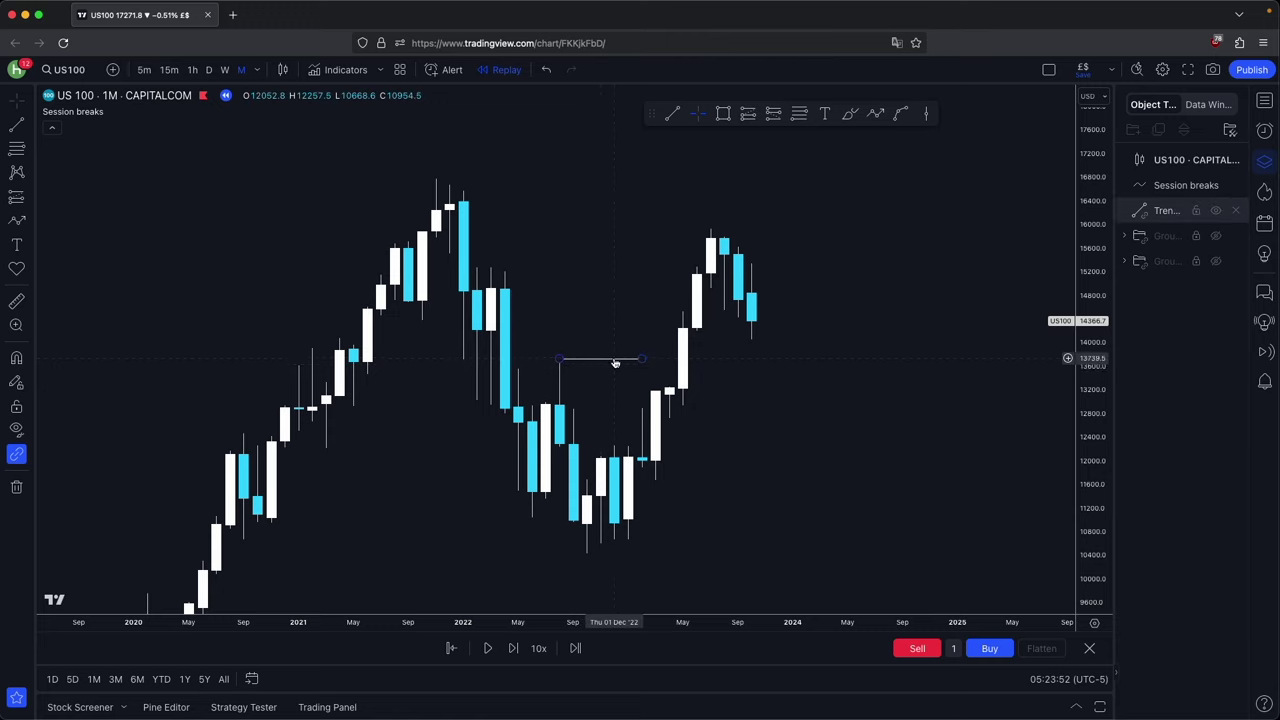
# Change the colour of the August 2022 swing-high trend line to red
pyautogui.moveTo(620, 304); pyautogui.dragTo(606, 300)
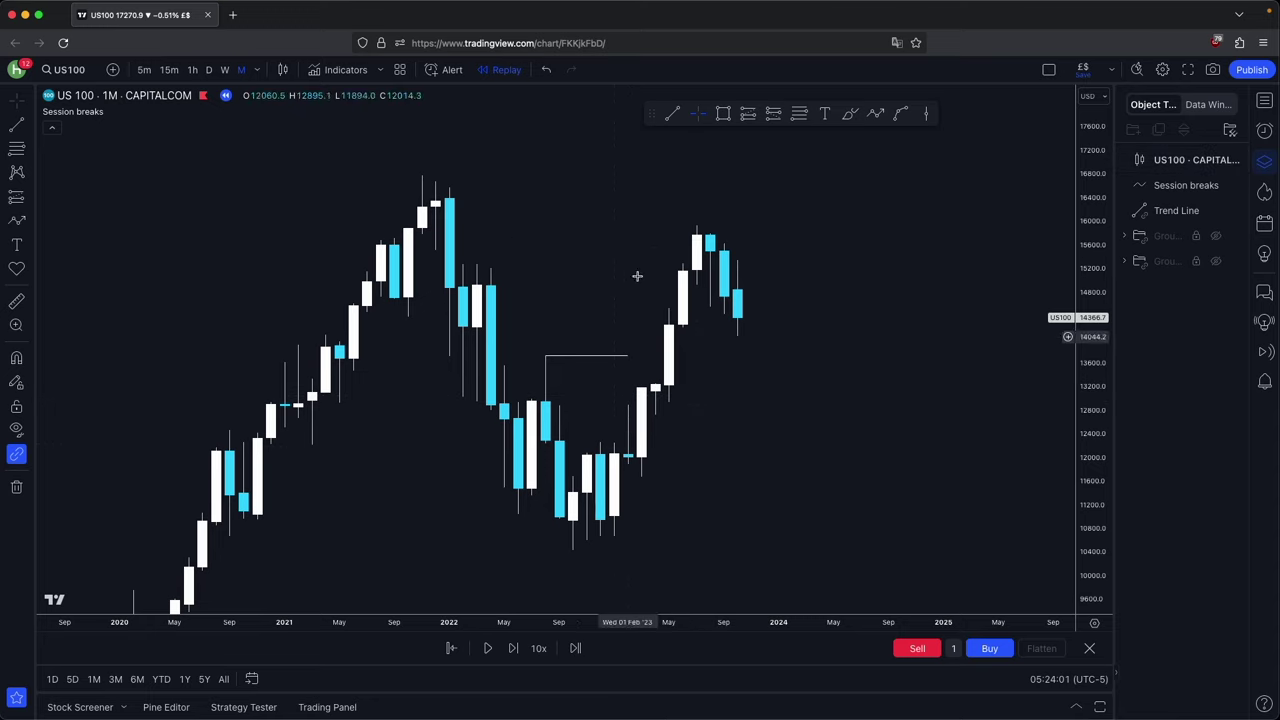
pyautogui.doubleClick(589, 356)
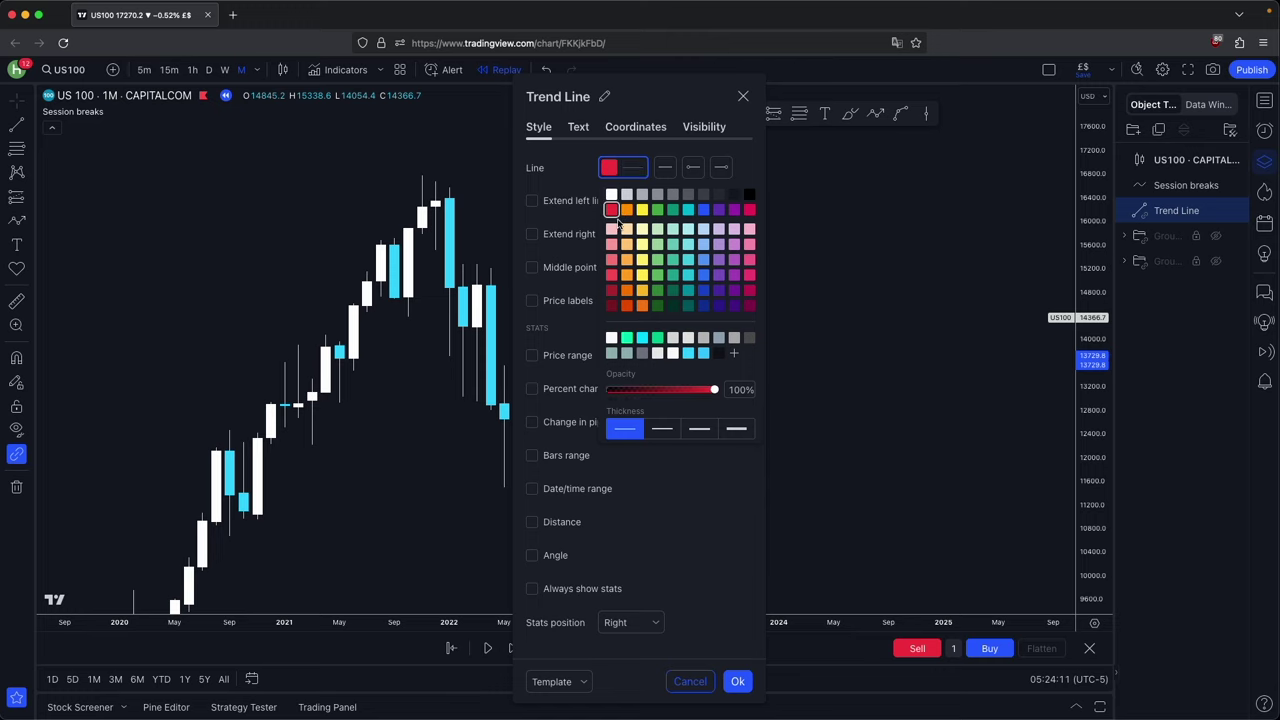
pyautogui.click(743, 686)
pyautogui.click(829, 435)
# Draw a horizontal trend line from the November 2021 high to April 2023 and apply the Buyside LQ template
pyautogui.click(672, 114)
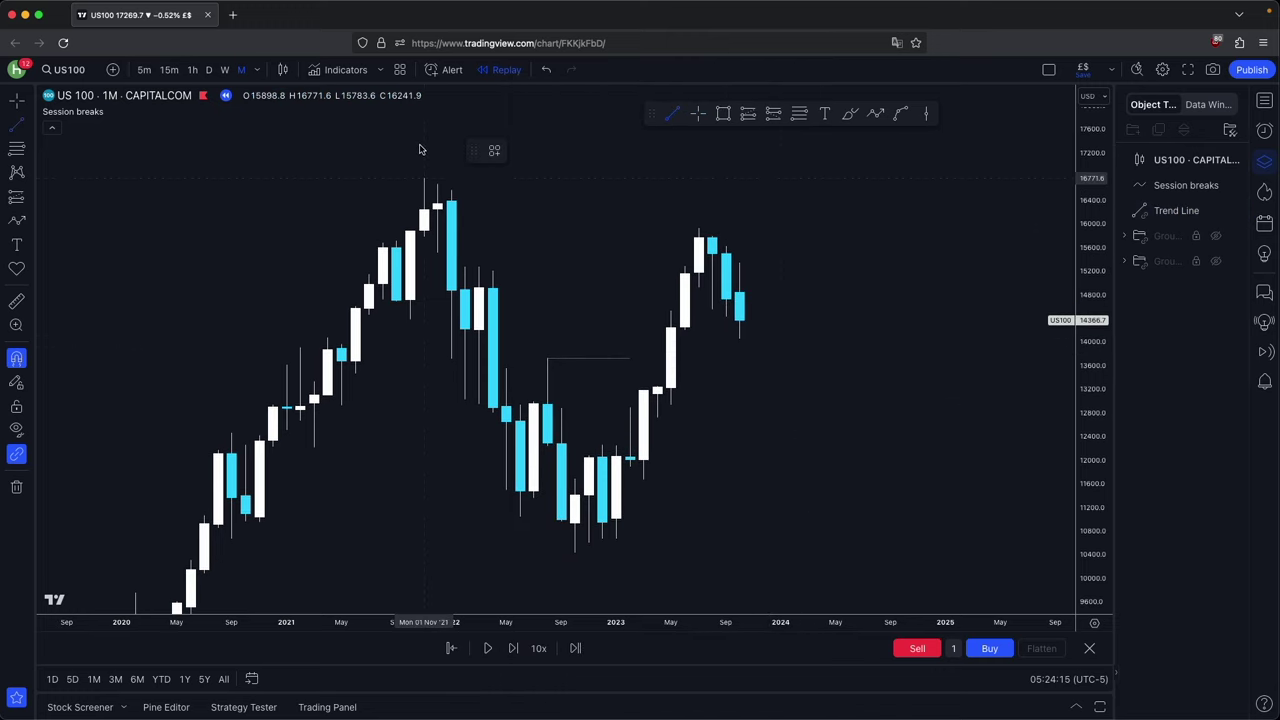
pyautogui.moveTo(424, 178); pyautogui.dragTo(656, 178)
pyautogui.click(494, 150)
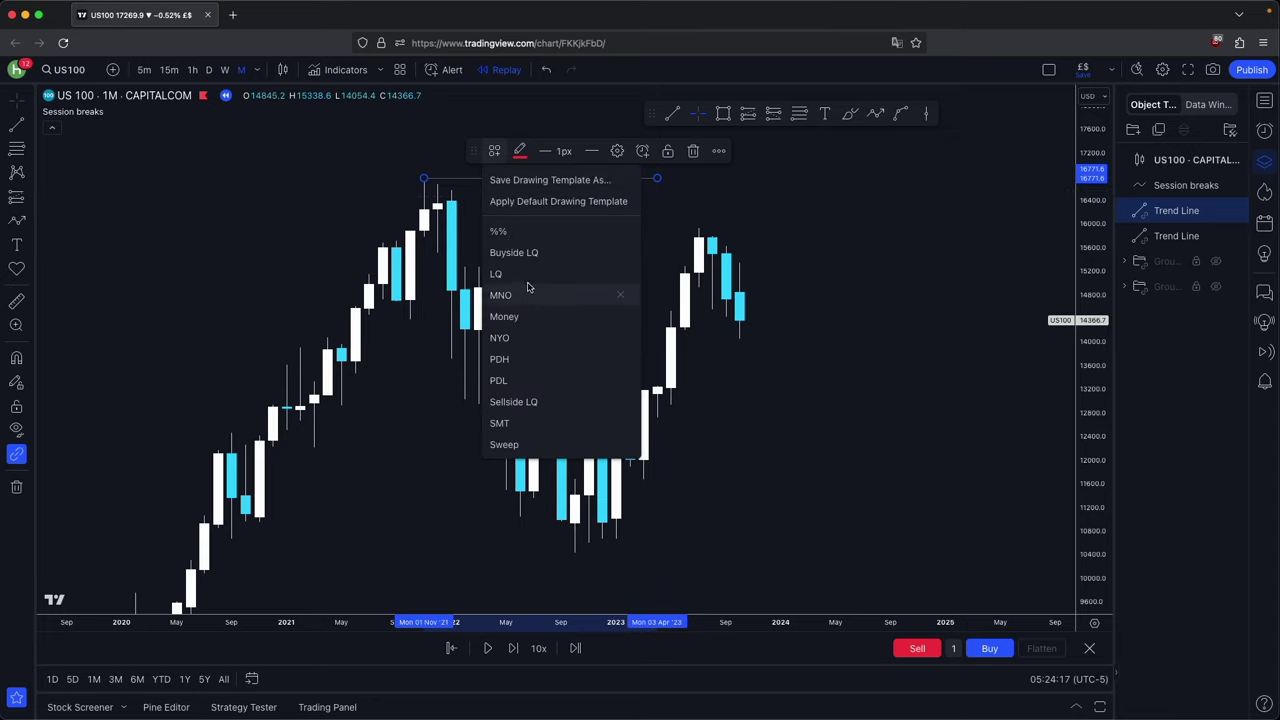
pyautogui.click(531, 252)
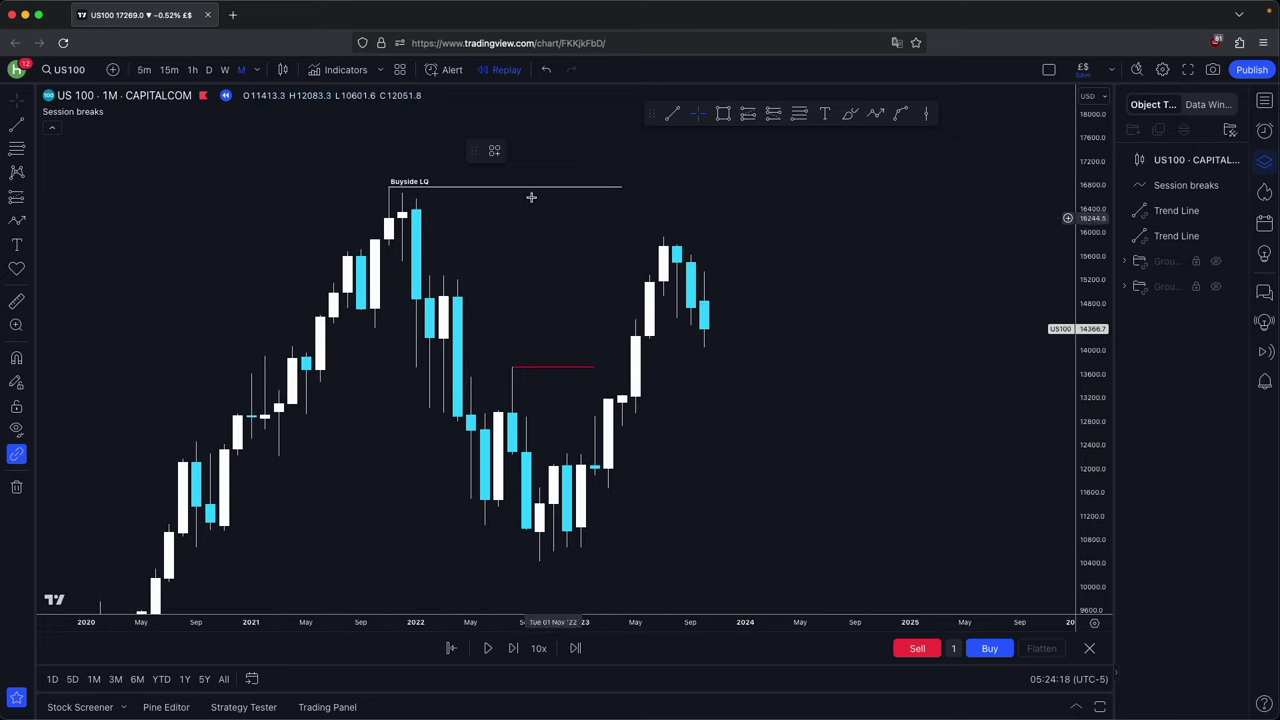
# Draw a horizontal trend line from the July 2023 high to about March 2024 and apply the Buyside LQ template
pyautogui.moveTo(648, 214); pyautogui.dragTo(594, 215)
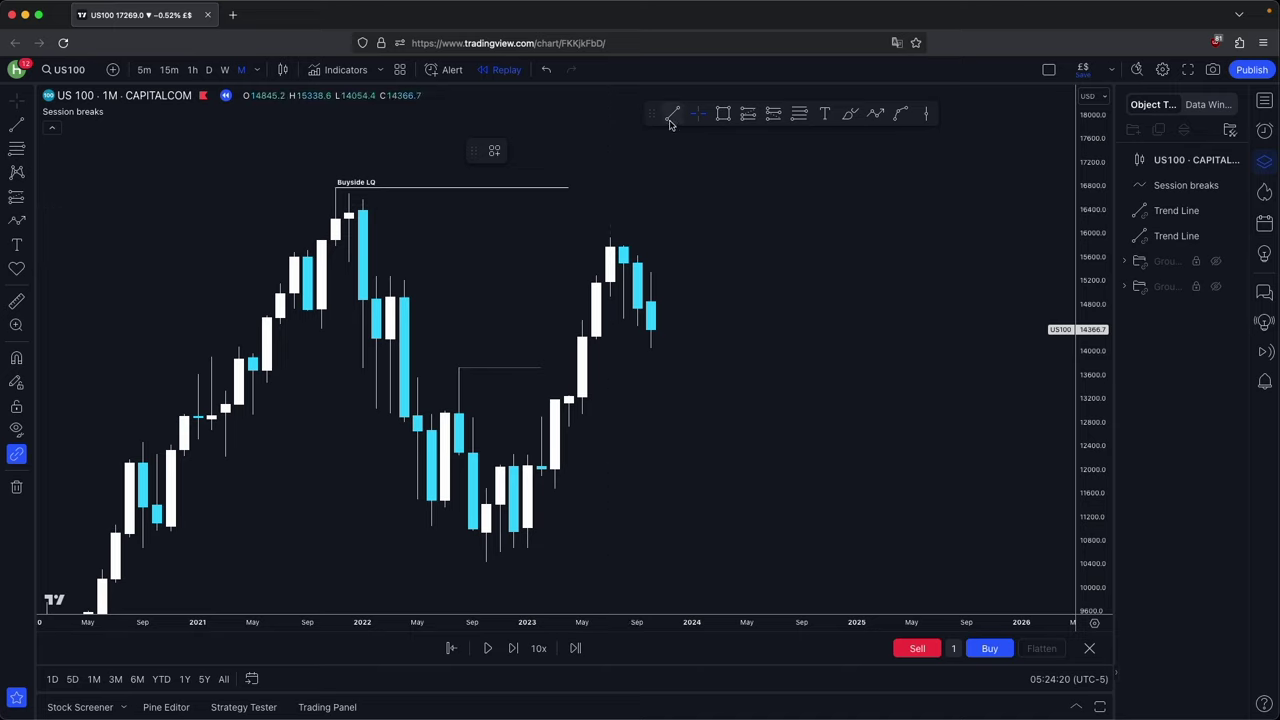
pyautogui.click(610, 238)
pyautogui.click(719, 238)
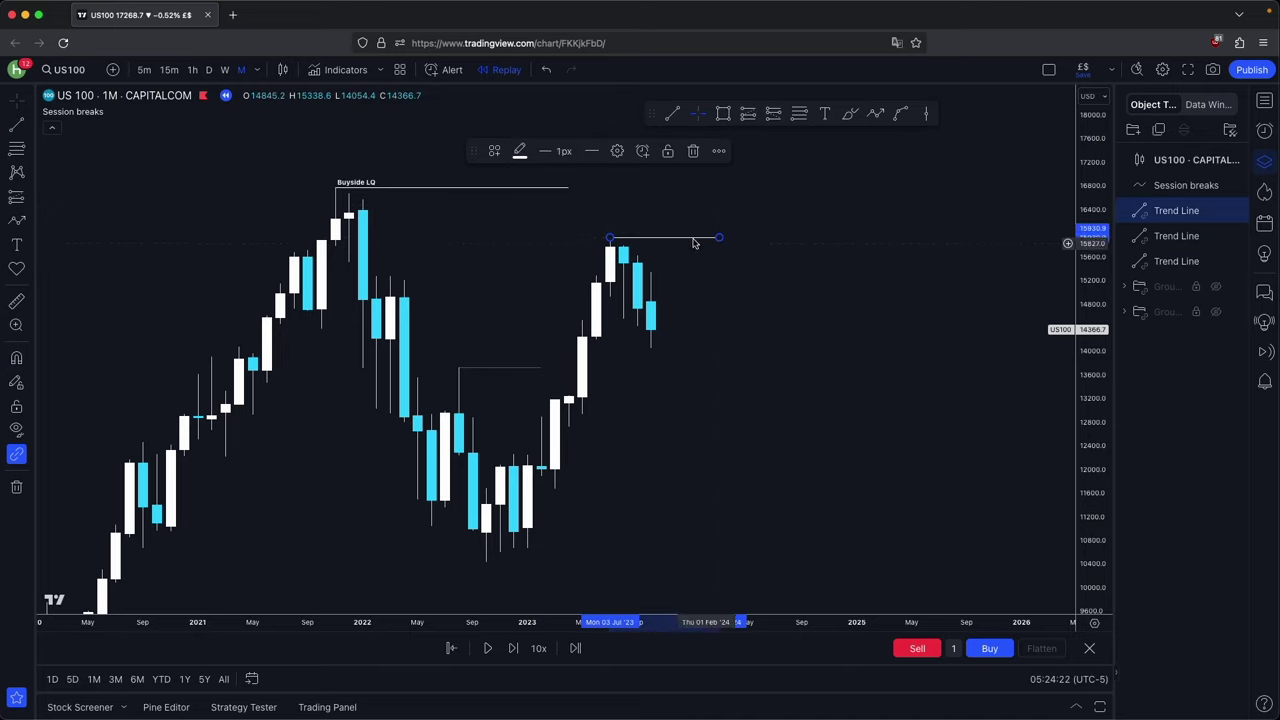
pyautogui.click(490, 151)
pyautogui.click(514, 251)
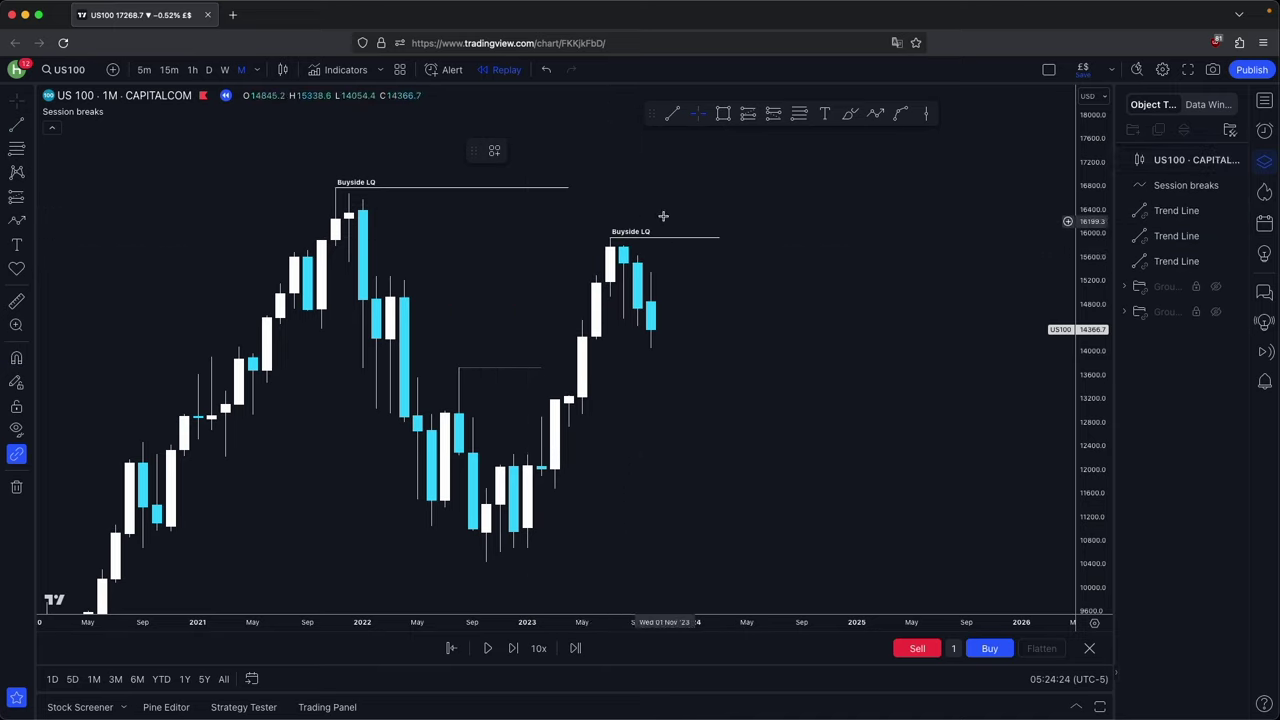
# Extend the November 2021 Buyside LQ line to March 2024, level with the end of the July 2023 line
pyautogui.hscroll(-5, 663, 210)
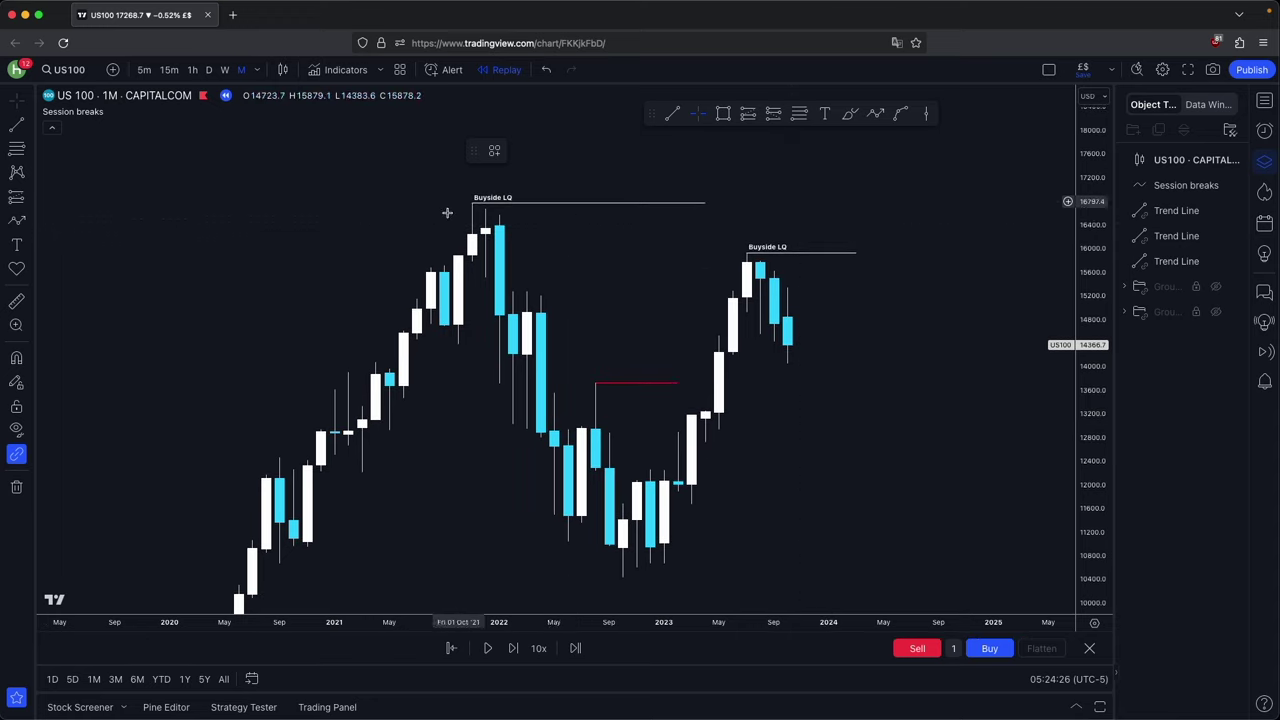
pyautogui.click(703, 203)
pyautogui.moveTo(703, 203); pyautogui.dragTo(853, 230)
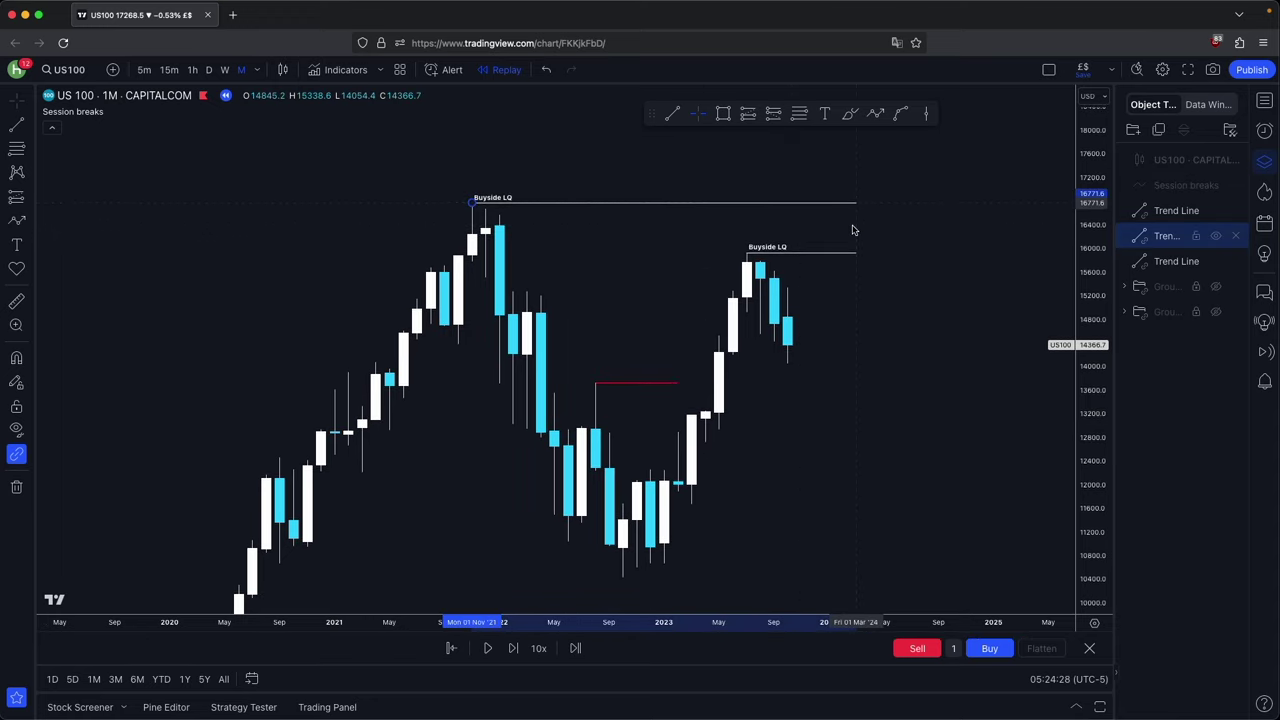
pyautogui.click(853, 230)
# Sketch a path from just below the latest candle up past both Buyside LQ lines, and delete it
pyautogui.hscroll(5, 826, 254)
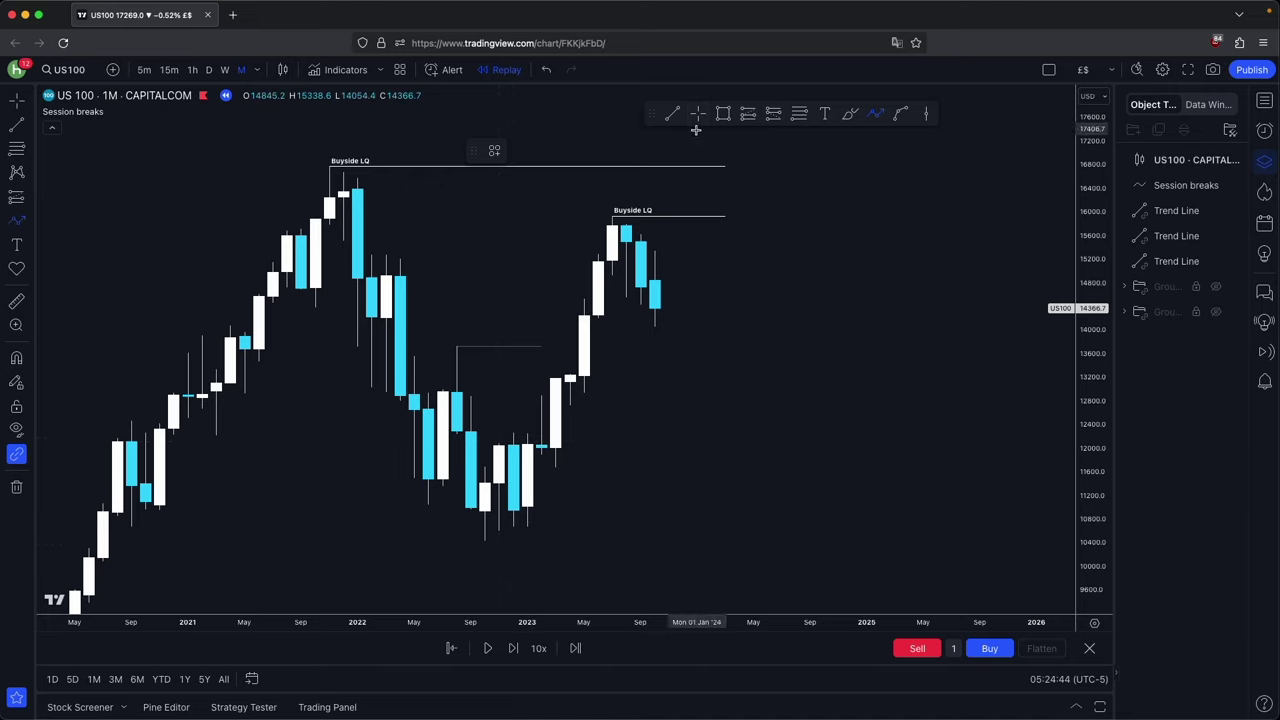
pyautogui.scroll(-1, 696, 130)
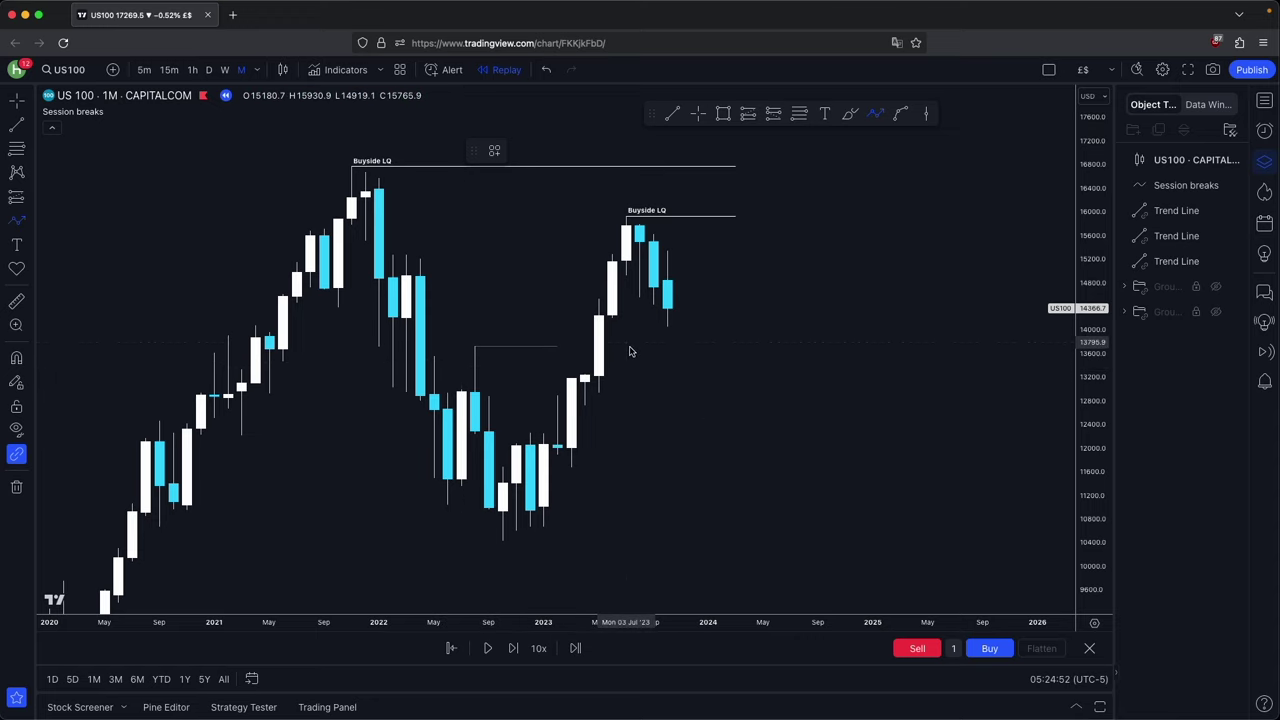
pyautogui.click(682, 346)
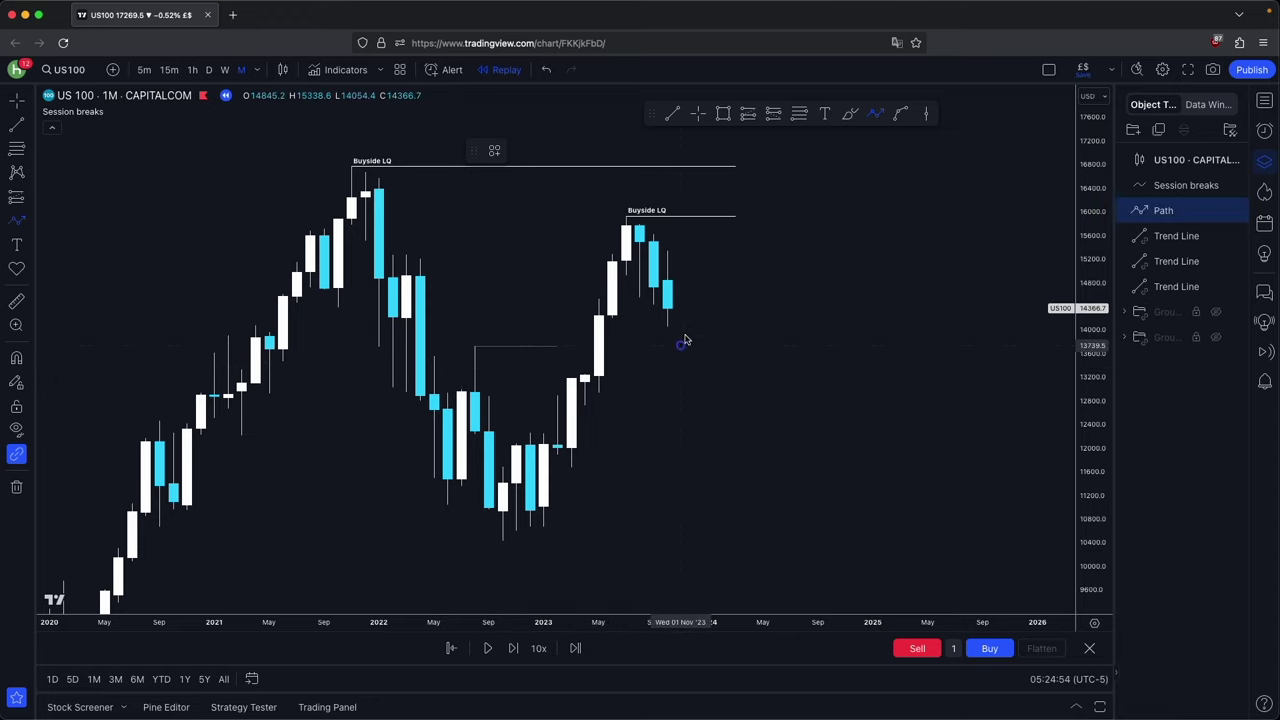
pyautogui.doubleClick(748, 147)
pyautogui.click(672, 153)
pyautogui.click(672, 152)
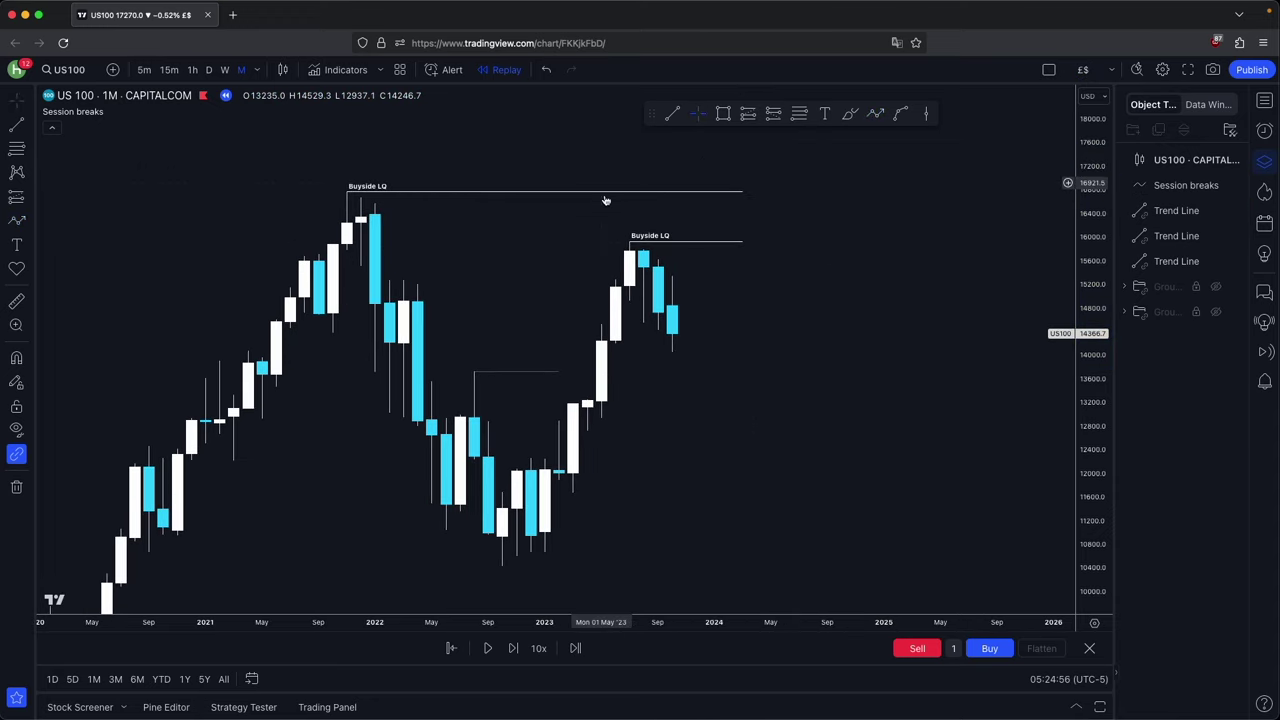
# Draw a rectangle over the gap around the May 2023 candle, from 13258.8 to 14207.5, and extend it to January 2024
pyautogui.moveTo(757, 224); pyautogui.dragTo(782, 234)
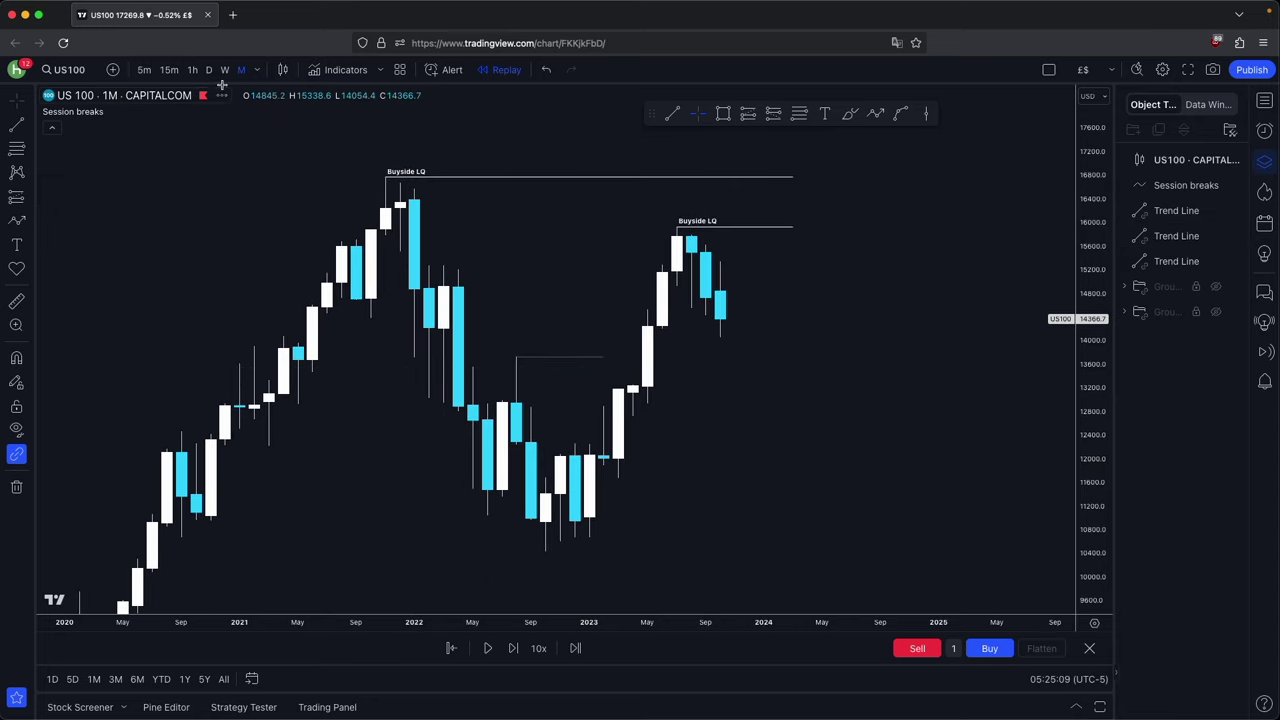
pyautogui.scroll(1, 811, 237)
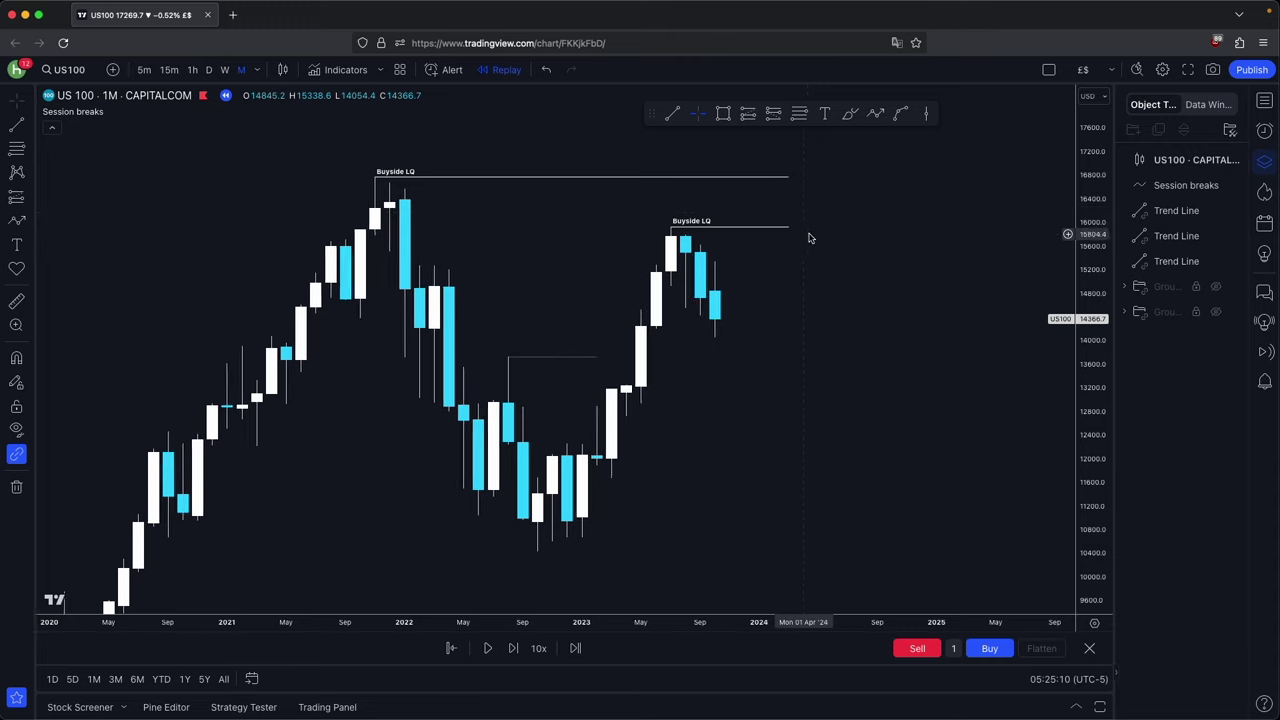
pyautogui.click(723, 114)
pyautogui.keyDown('super'); pyautogui.click(619, 382); pyautogui.keyUp('super')
pyautogui.click(649, 328)
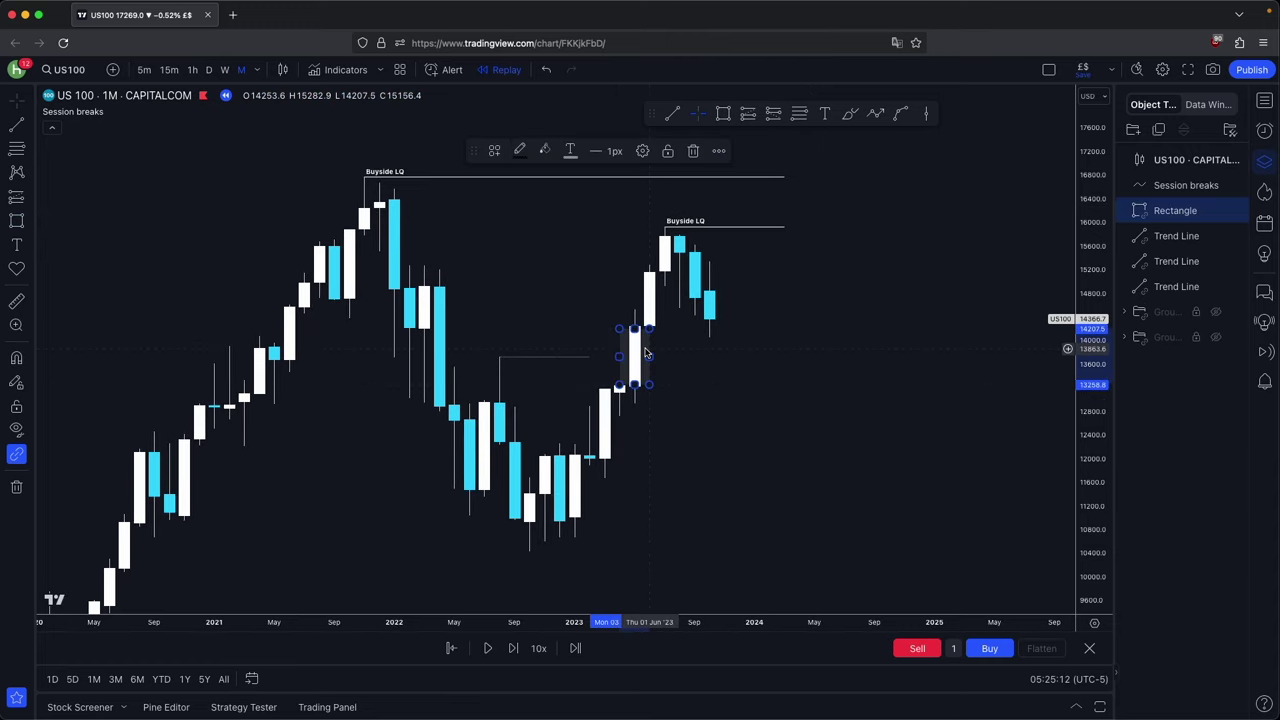
pyautogui.moveTo(651, 355); pyautogui.dragTo(756, 362)
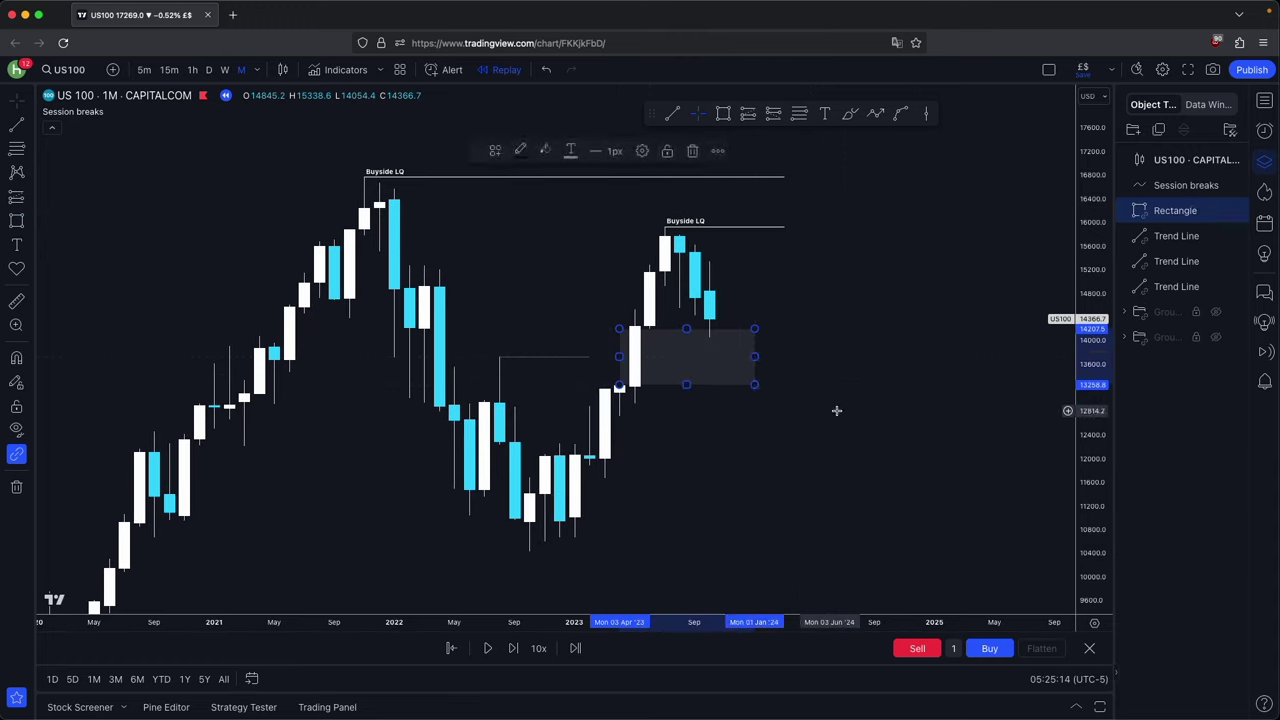
pyautogui.click(837, 411)
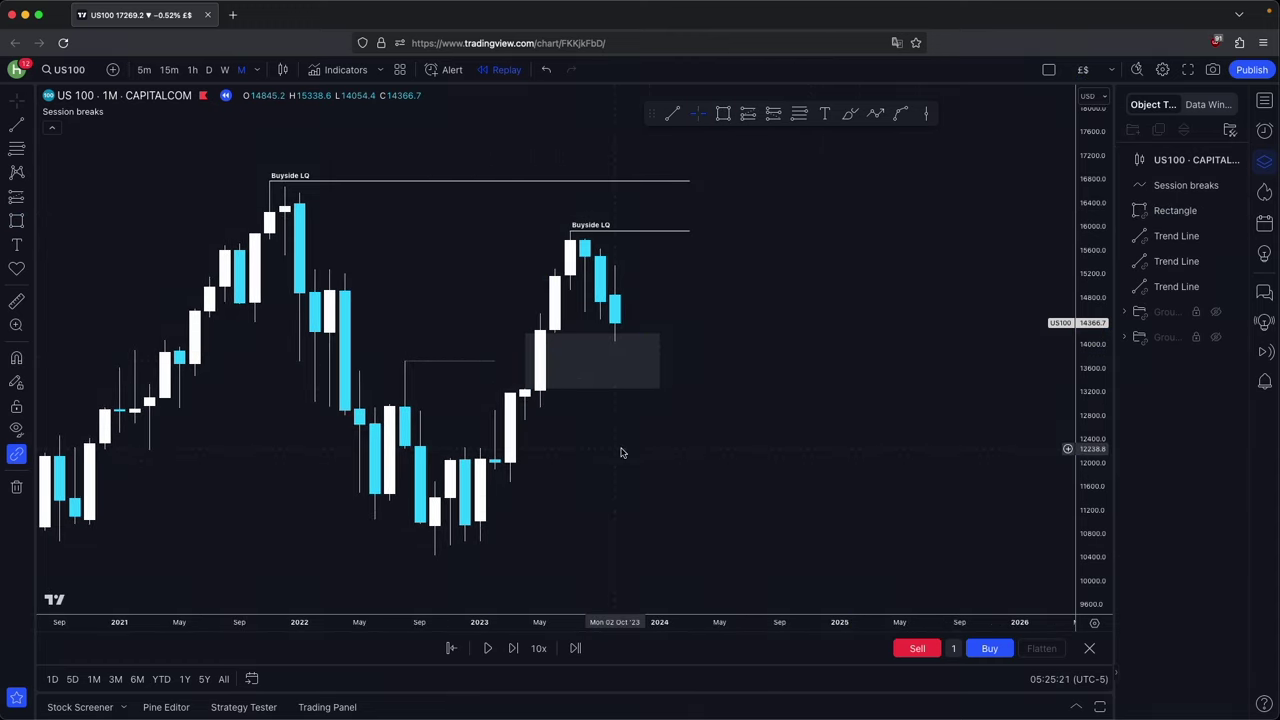
# Switch the chart to the daily timeframe and examine the decline from the July 2023 high into the rectangle zone
pyautogui.moveTo(614, 426); pyautogui.dragTo(611, 475)
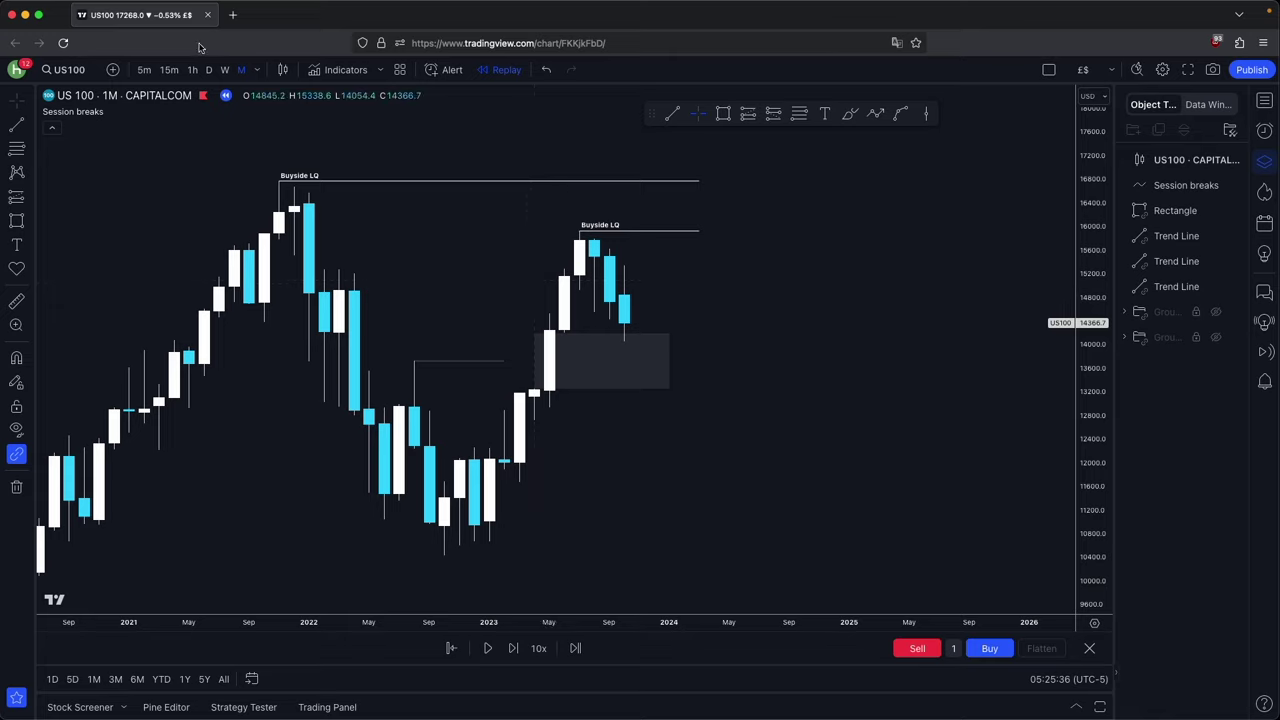
pyautogui.click(209, 70)
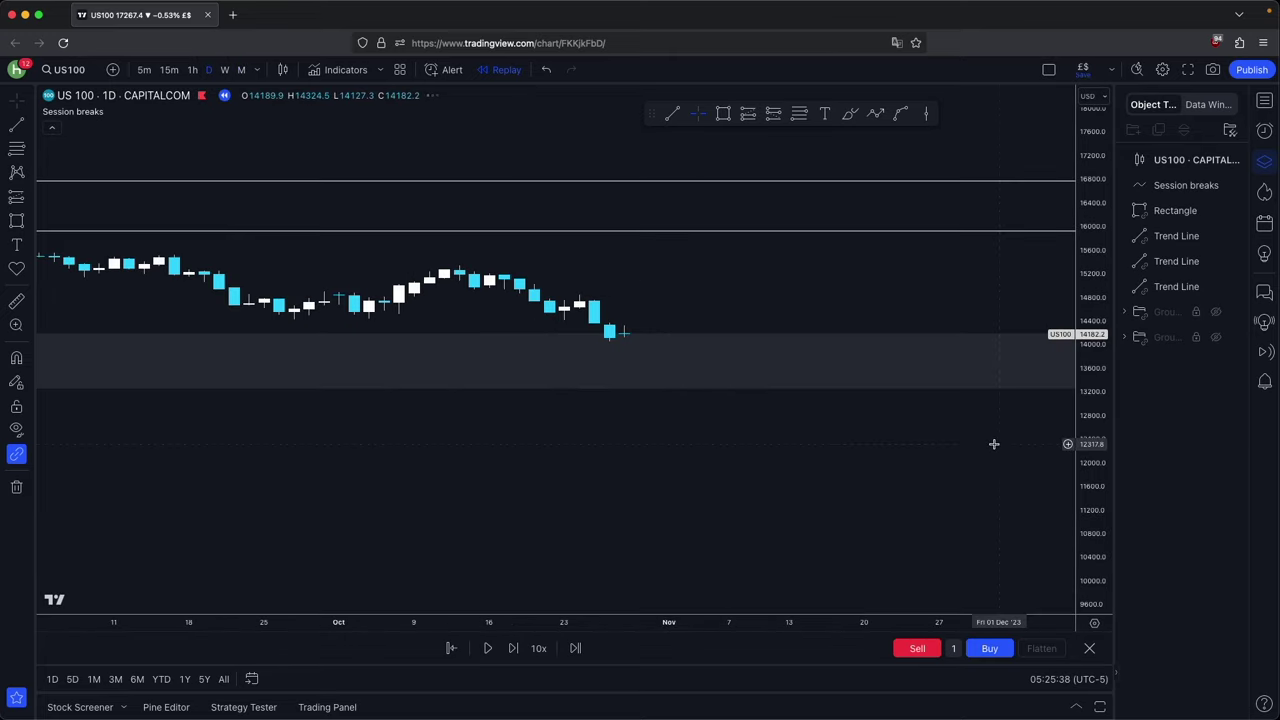
pyautogui.scroll(-6, 994, 257)
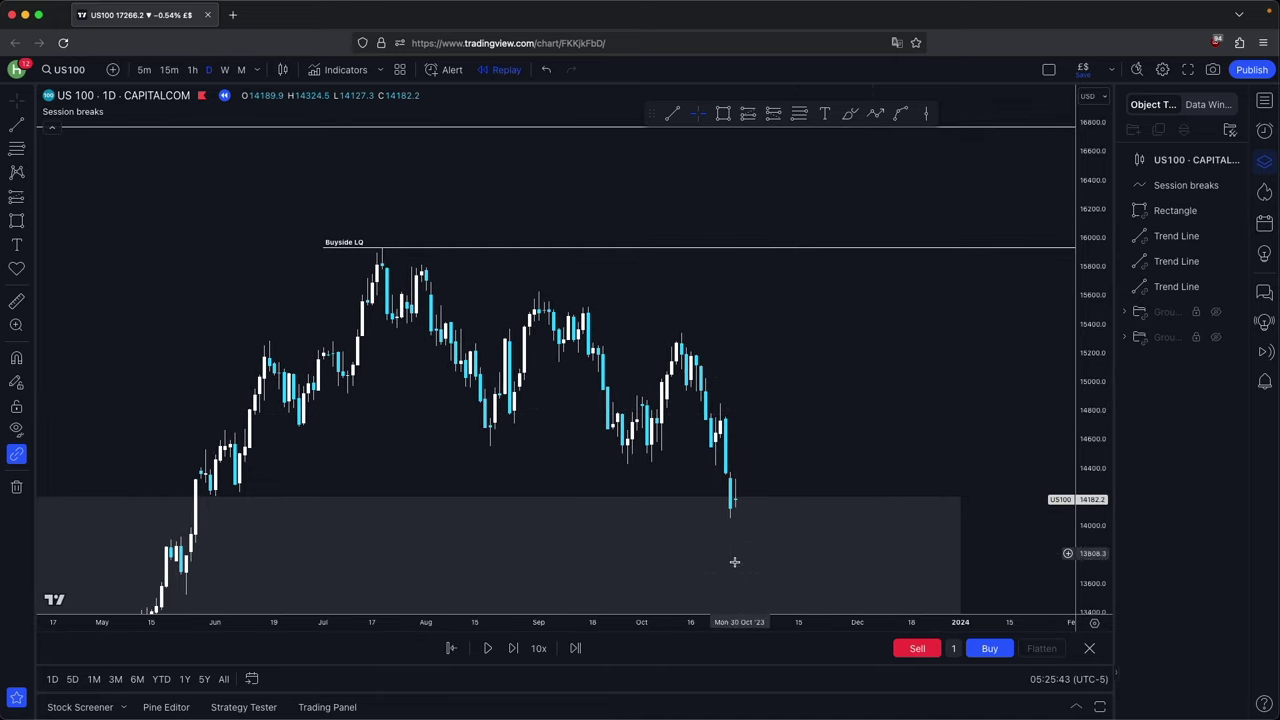
pyautogui.moveTo(857, 325); pyautogui.dragTo(660, 327)
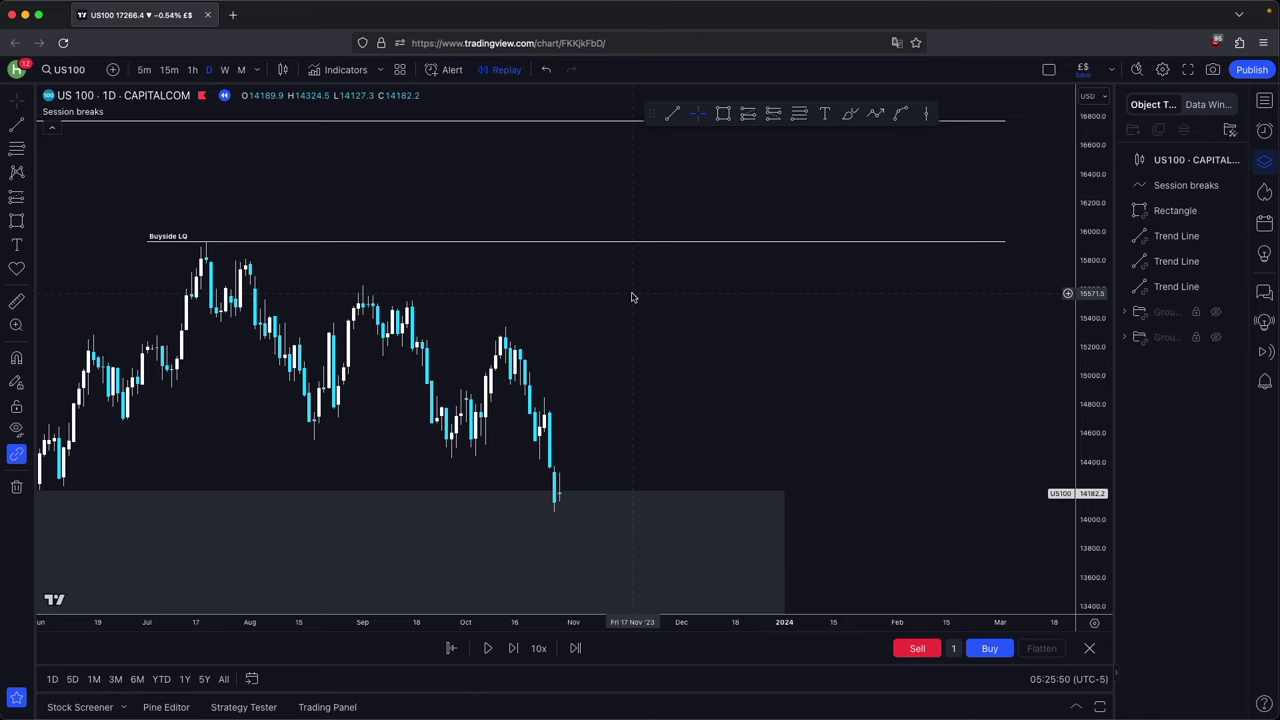
pyautogui.scroll(3, 823, 306)
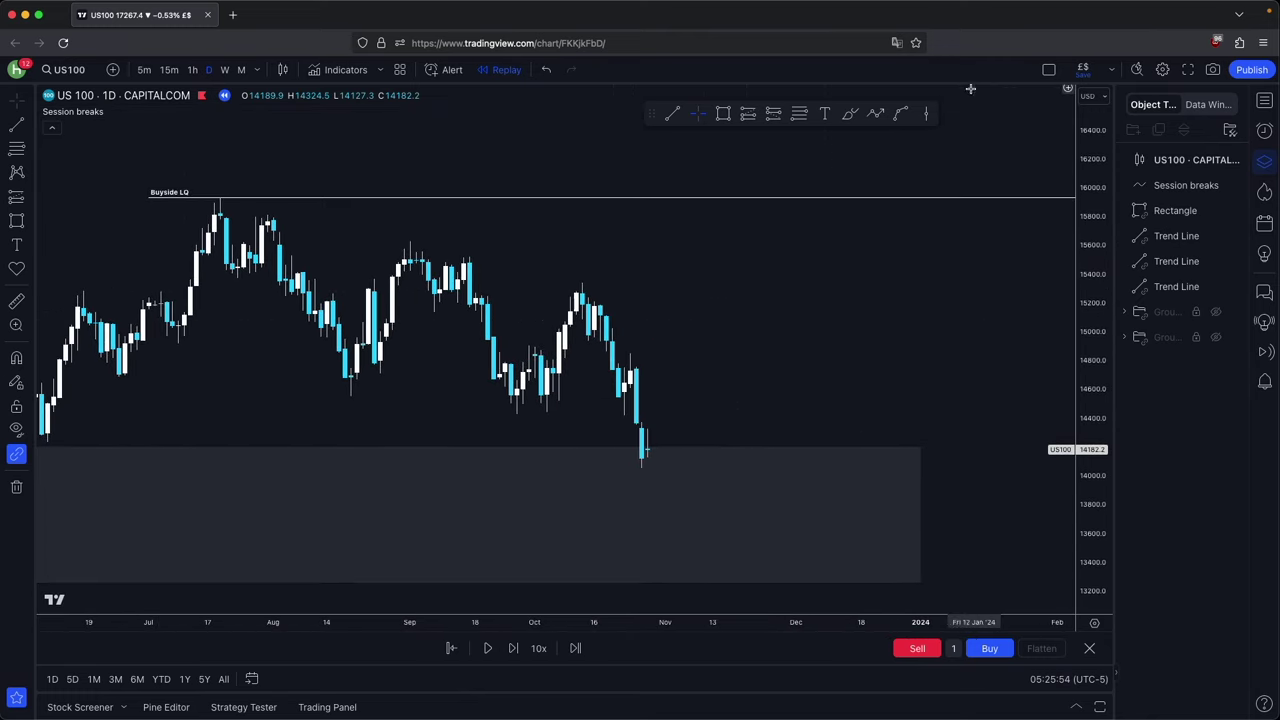
# Circle the July to October 2023 daily swings with the Brush, and undo the stroke
pyautogui.click(852, 117)
pyautogui.moveTo(808, 256)
pyautogui.mouseDown()
pyautogui.moveTo(543, 486)
pyautogui.moveTo(577, 257)
pyautogui.mouseUp()
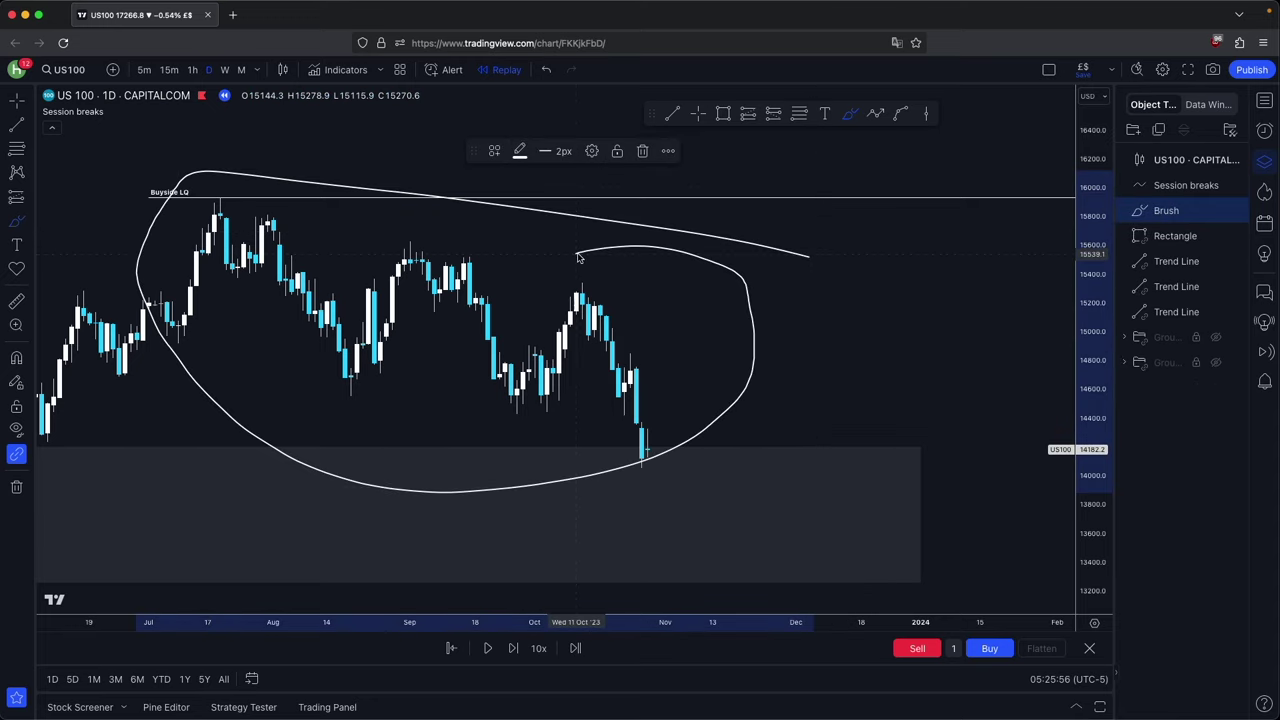
pyautogui.press('super+z')
# Mark the October 2023 low and nearby levels above the latest candles with short brush lines, and undo them all
pyautogui.moveTo(549, 411); pyautogui.dragTo(622, 414)
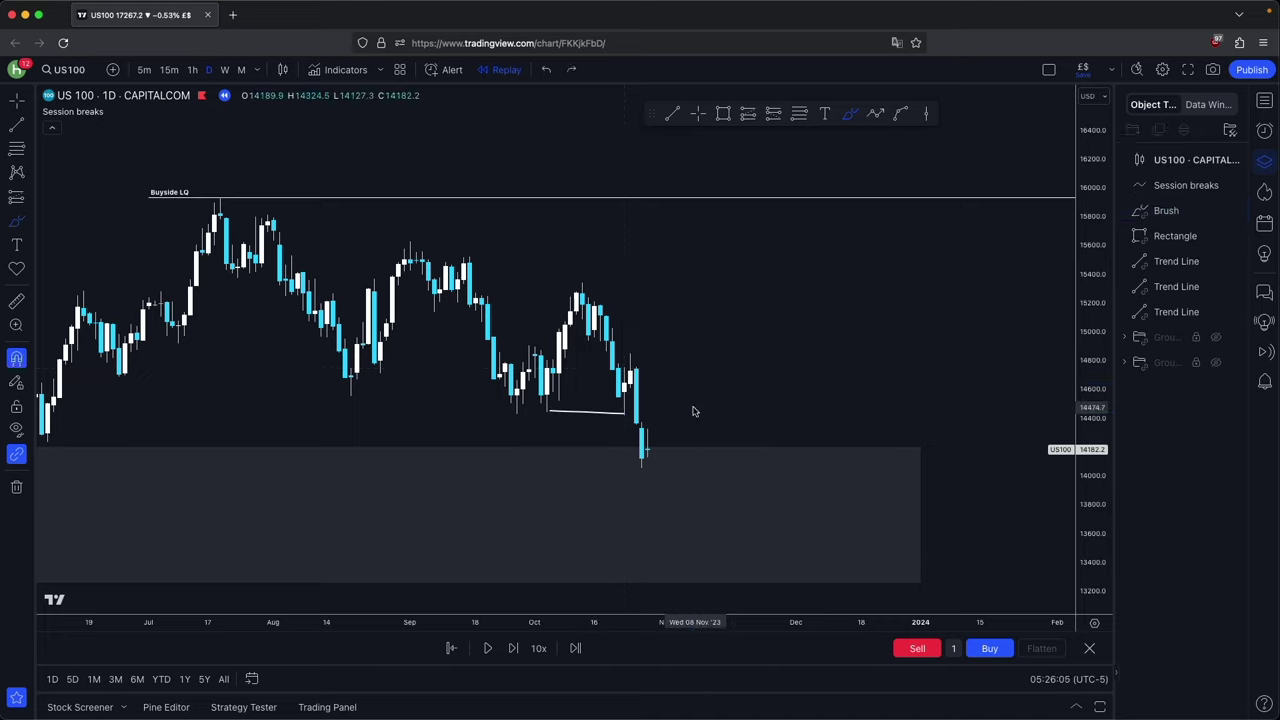
pyautogui.moveTo(618, 362); pyautogui.dragTo(678, 356)
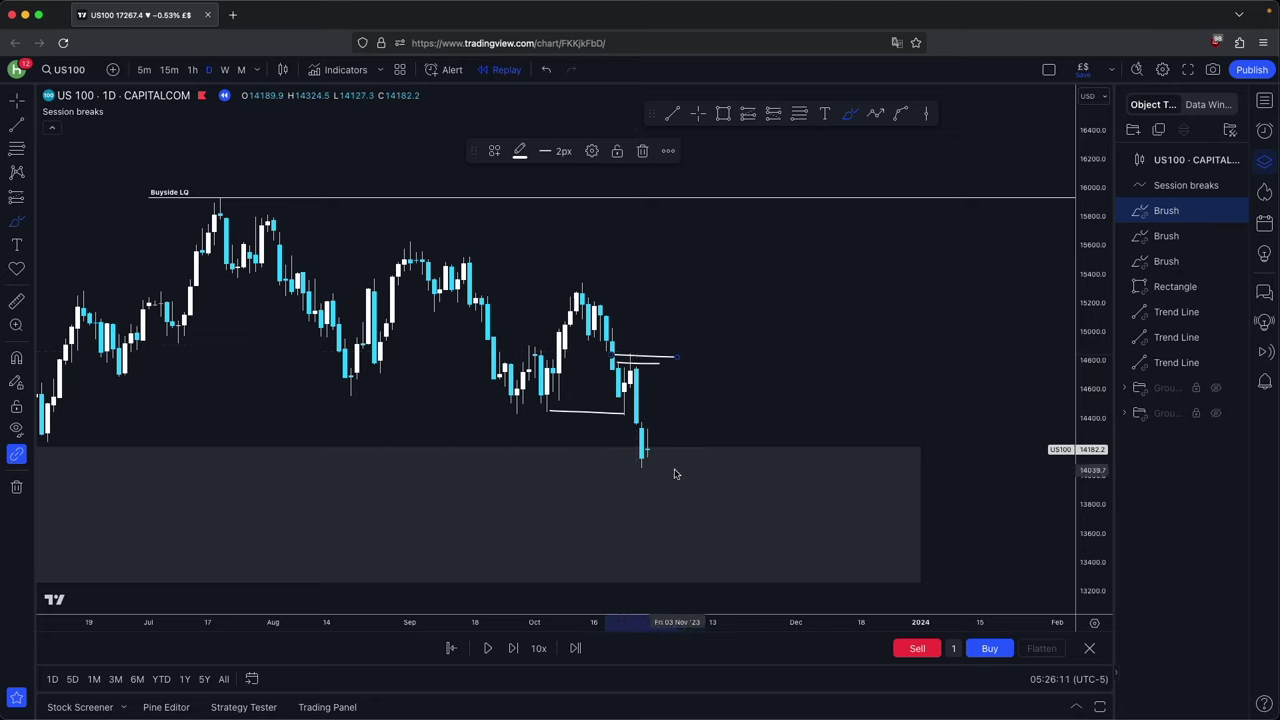
pyautogui.moveTo(624, 421); pyautogui.dragTo(627, 420)
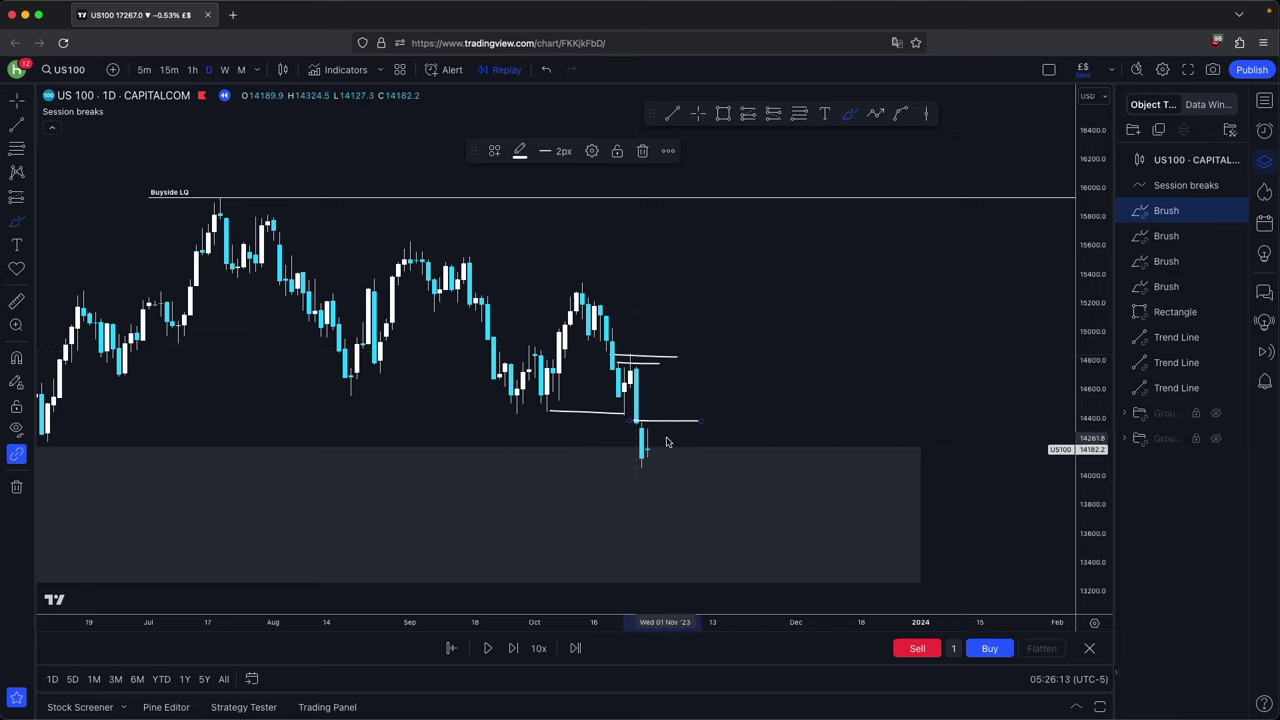
pyautogui.press('super+z')
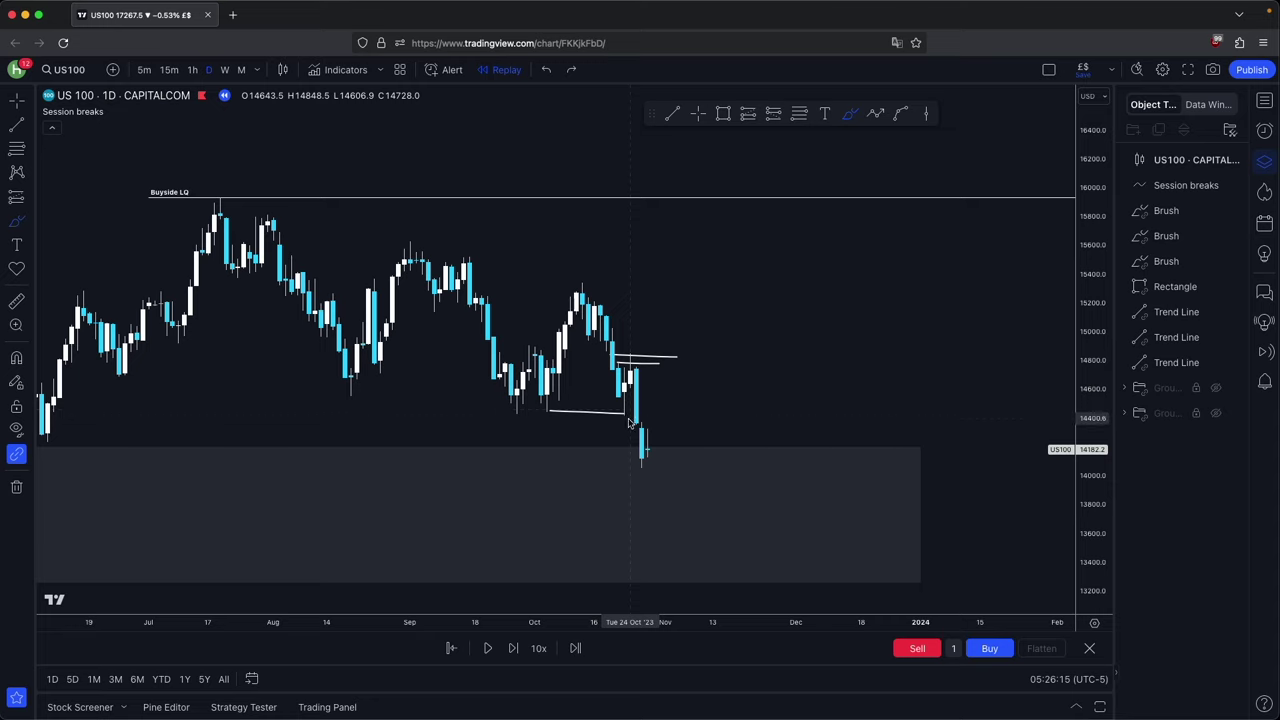
pyautogui.press('super+z')
pyautogui.press('super+z')
pyautogui.press('super+z')
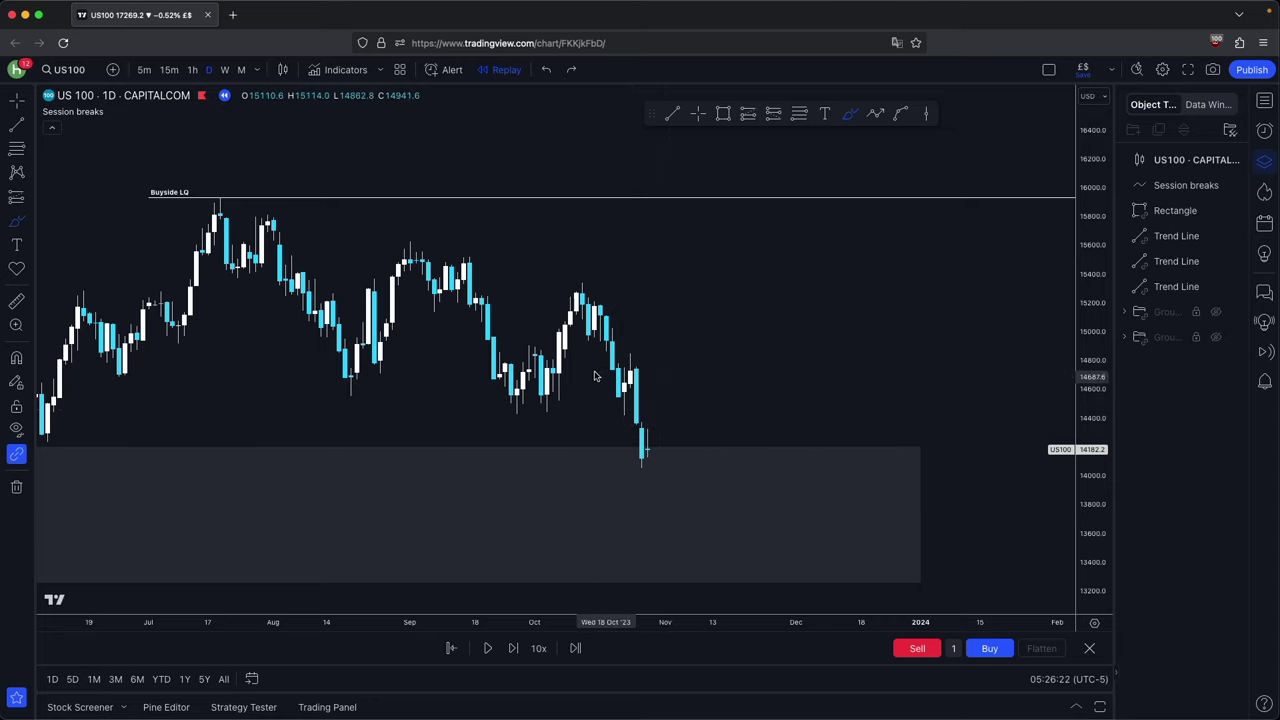
# Return to the crosshair cursor, check the daily and monthly candles, and switch the chart to the weekly timeframe
pyautogui.hscroll(-5, 369, 209)
pyautogui.click(698, 115)
pyautogui.moveTo(670, 312); pyautogui.dragTo(891, 331)
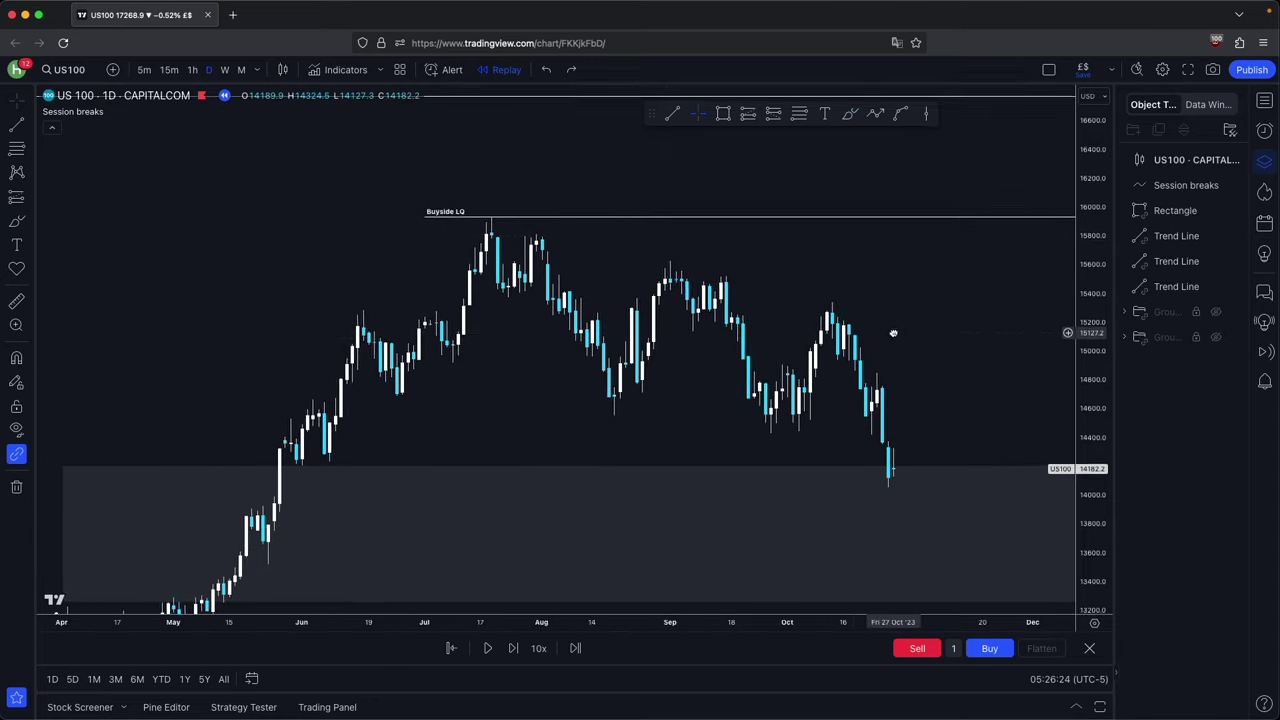
pyautogui.scroll(2, 891, 331)
pyautogui.moveTo(890, 439); pyautogui.dragTo(811, 439)
pyautogui.click(229, 68)
pyautogui.click(227, 69)
pyautogui.click(241, 69)
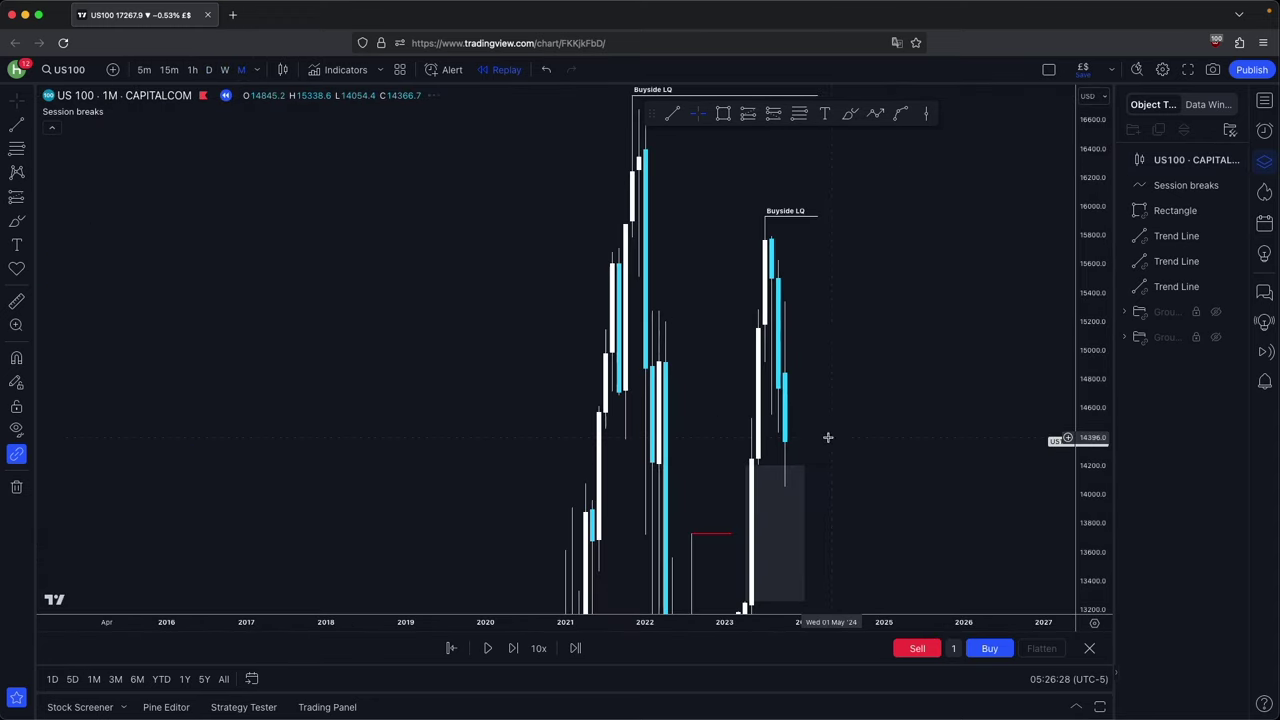
pyautogui.click(225, 69)
# Draw a rectangle over the weekly gap from about 13,900 to 14,200, from May to October 2023, and delete it
pyautogui.hotkey('alt', 'shift', 'r')
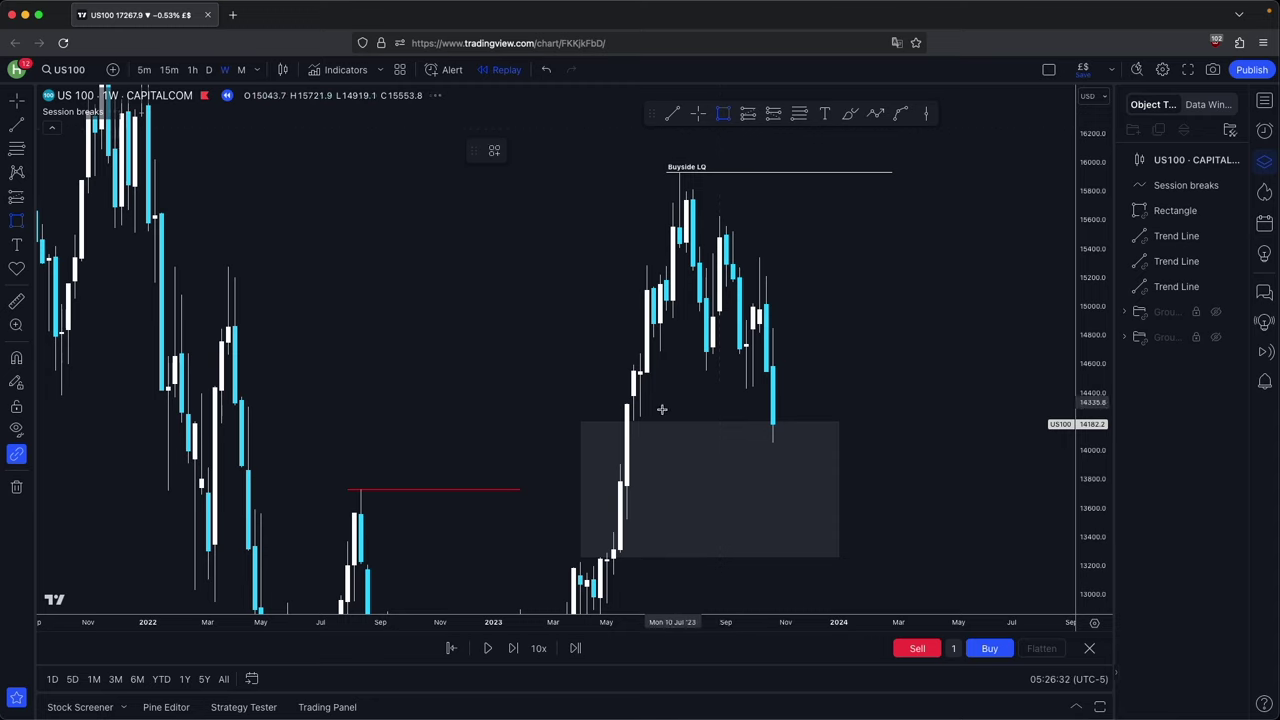
pyautogui.moveTo(621, 464)
pyautogui.mouseDown()
pyautogui.moveTo(640, 416)
pyautogui.moveTo(780, 421)
pyautogui.mouseUp()
pyautogui.click(911, 394)
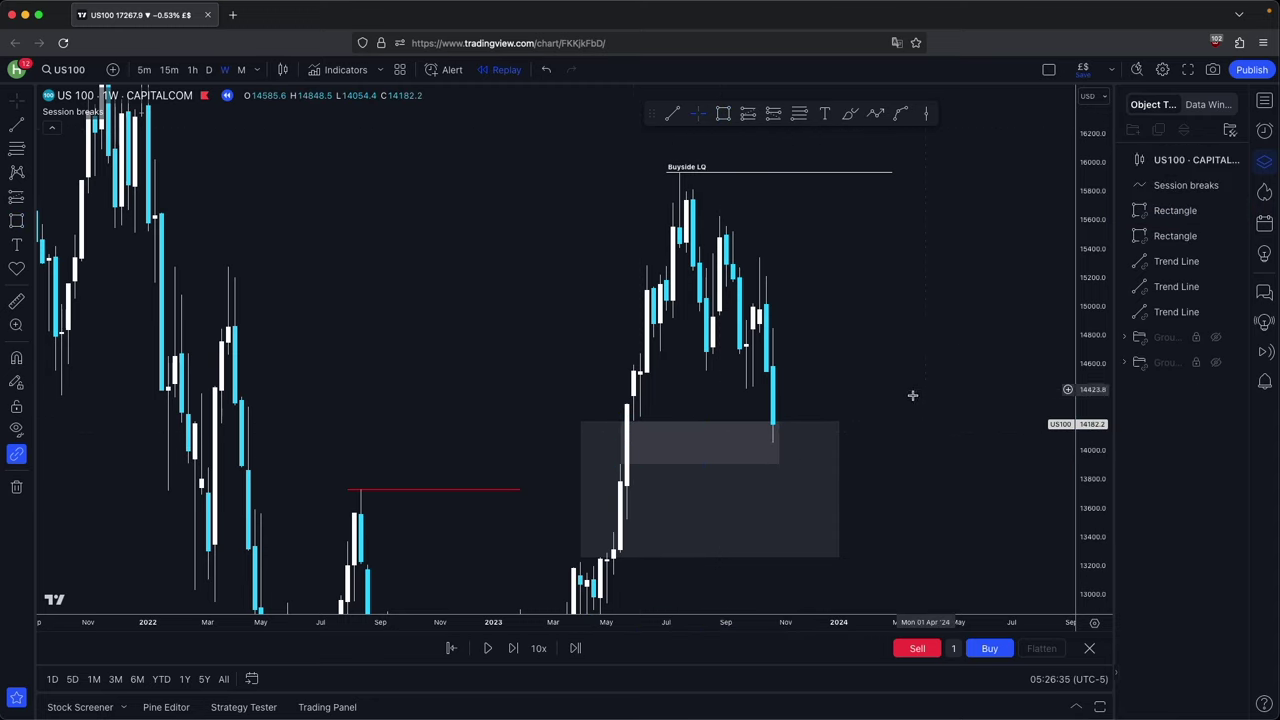
pyautogui.click(784, 451)
pyautogui.click(691, 150)
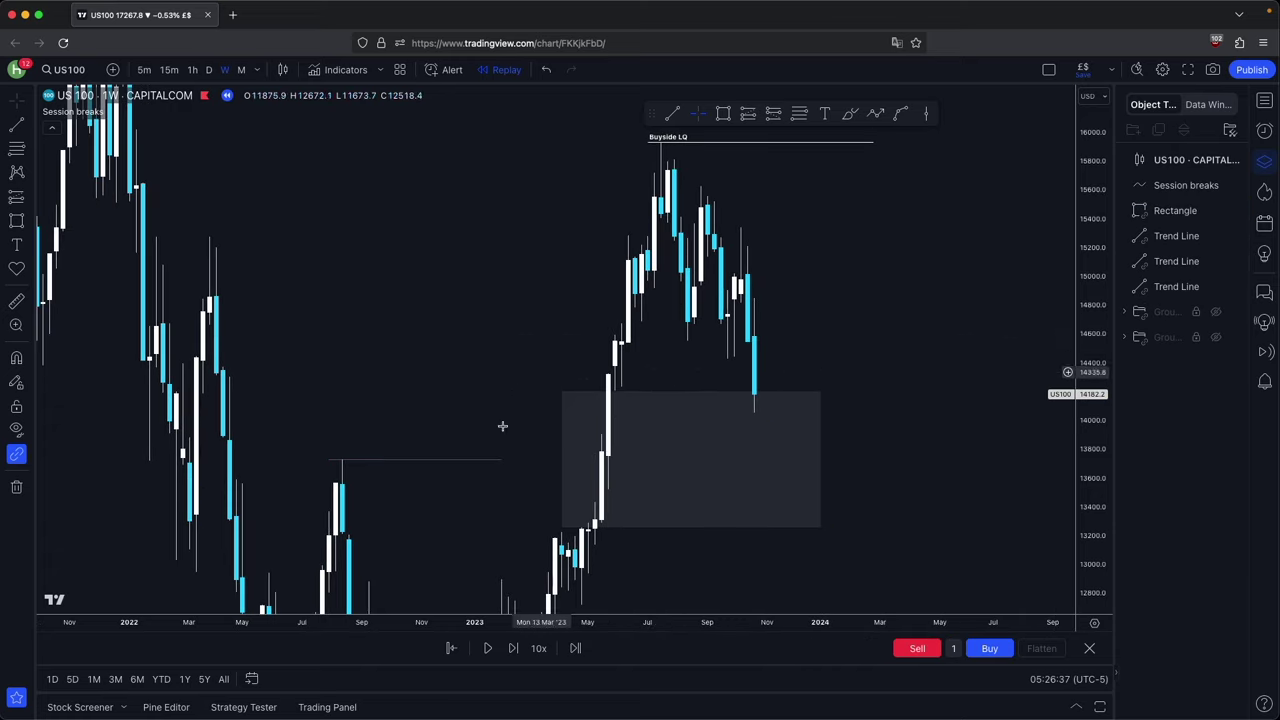
# Switch the US100 chart to the daily timeframe and frame the June to October 2023 candles
pyautogui.click(210, 70)
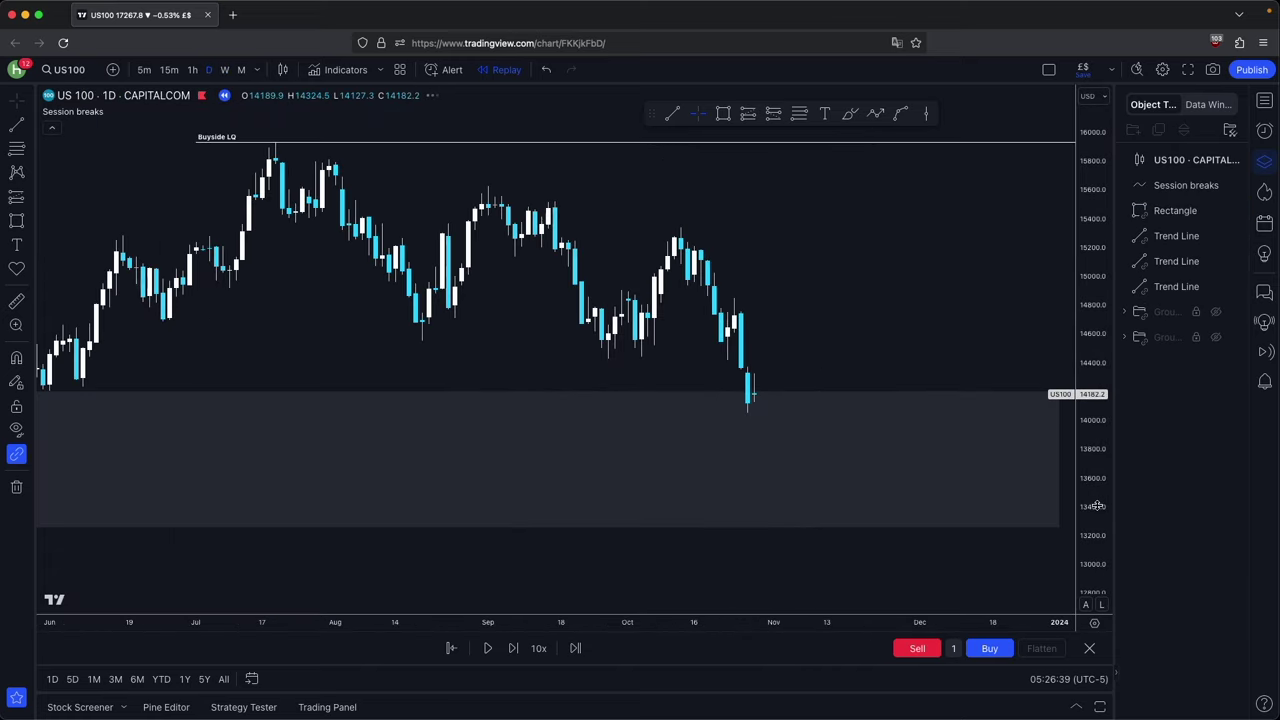
pyautogui.moveTo(1087, 345); pyautogui.dragTo(1087, 469)
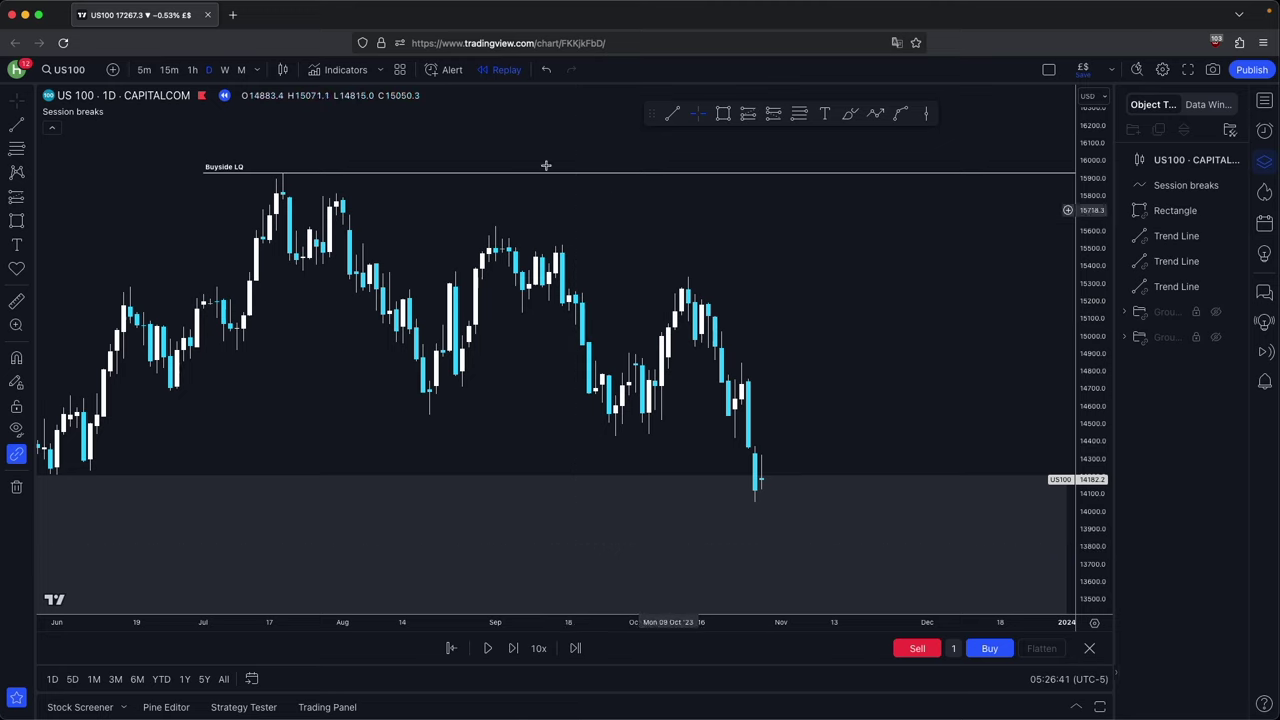
pyautogui.moveTo(852, 364); pyautogui.dragTo(1010, 437)
pyautogui.scroll(1, 1010, 437)
# Draw a small rectangle over the mid-July 2023 daily gap at about 15,550 and extend it to about 20 July
pyautogui.click(670, 114)
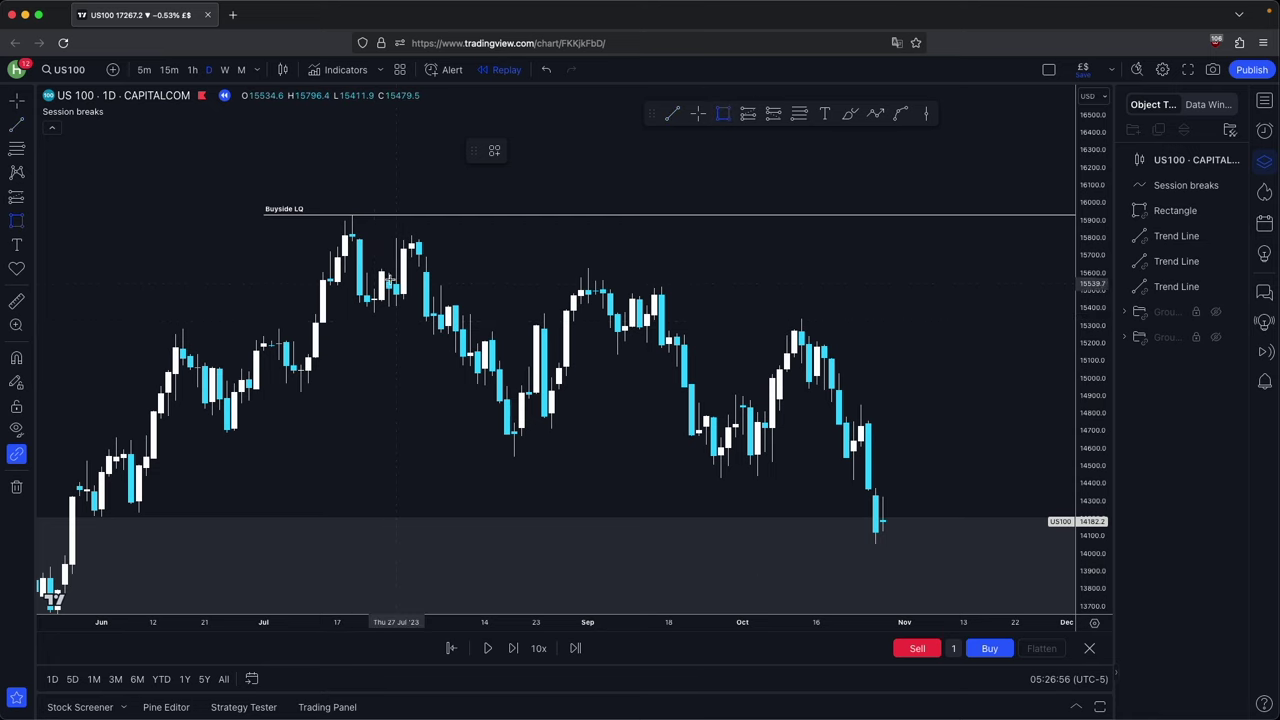
pyautogui.keyDown('super'); pyautogui.click(333, 286); pyautogui.keyUp('super')
pyautogui.moveTo(452, 280); pyautogui.dragTo(508, 292)
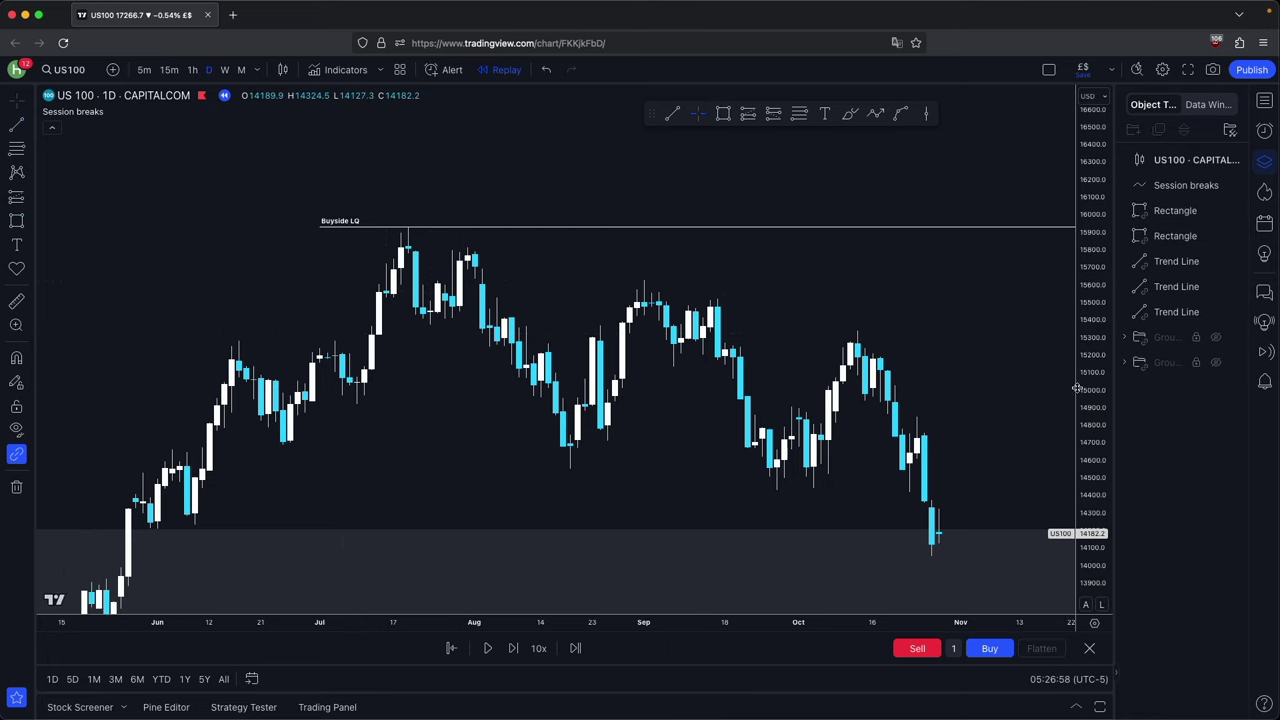
pyautogui.moveTo(1090, 401); pyautogui.dragTo(1085, 115)
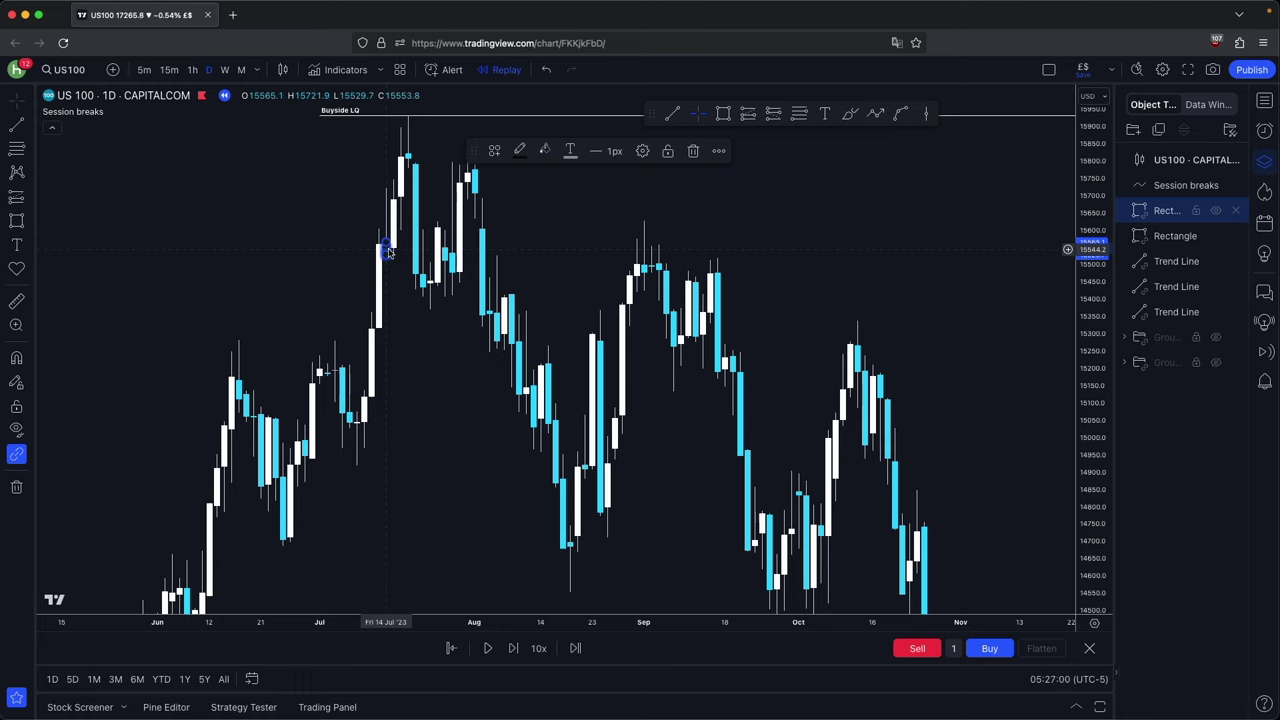
pyautogui.moveTo(387, 250); pyautogui.dragTo(417, 252)
pyautogui.moveTo(620, 255); pyautogui.dragTo(696, 275)
pyautogui.moveTo(1090, 345); pyautogui.dragTo(1085, 458)
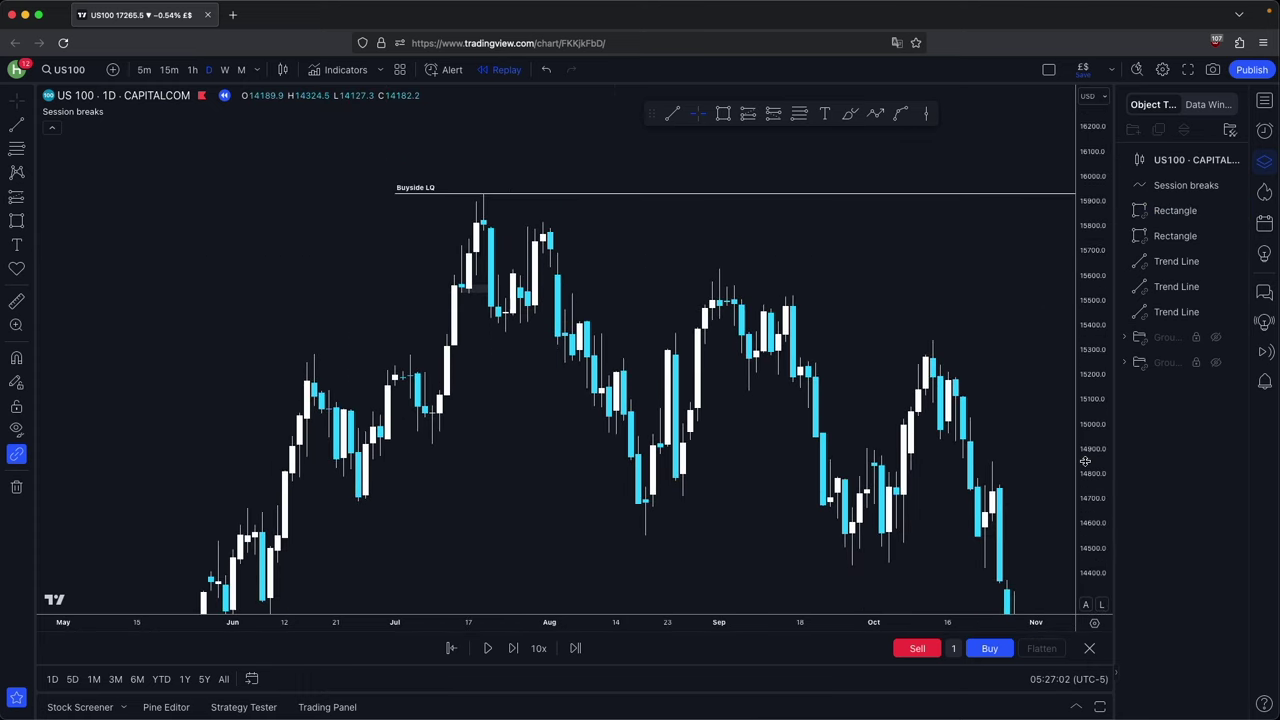
pyautogui.scroll(-1, 1085, 457)
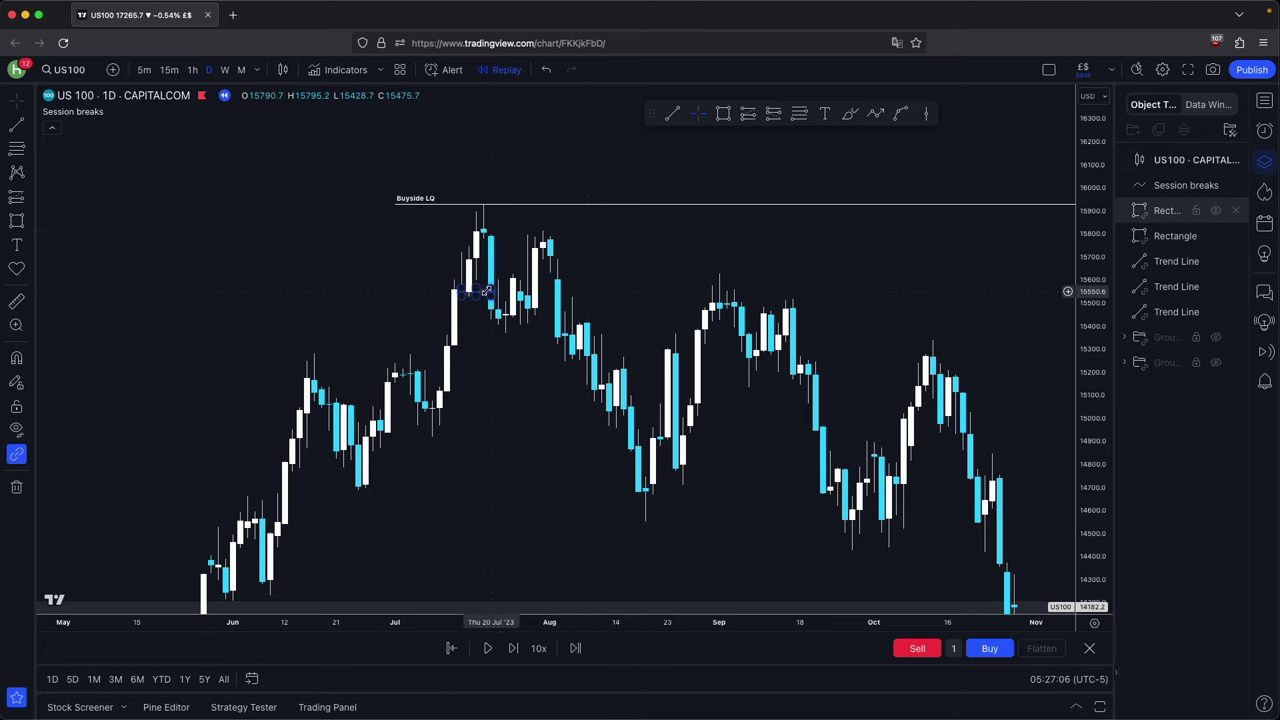
pyautogui.moveTo(485, 324); pyautogui.dragTo(489, 329)
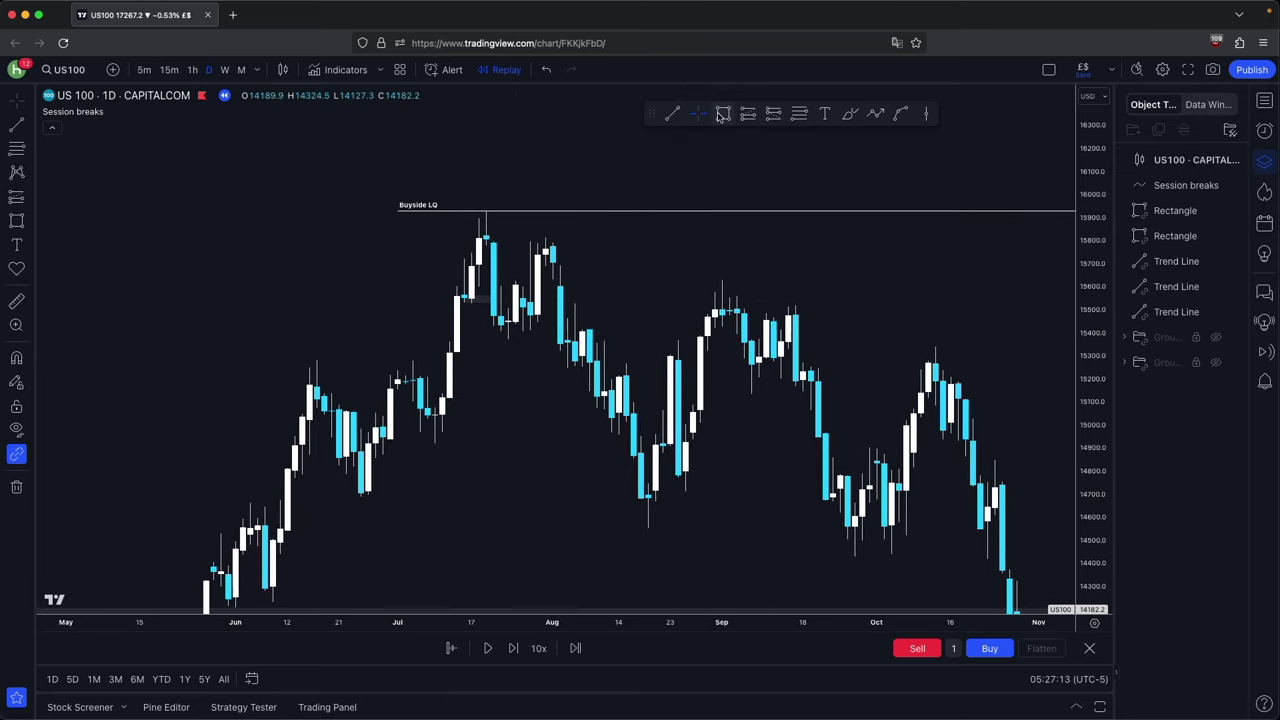
# Draw a rectangle from 15,697.9 to 15,812.1 between 18 July and early August 2023, and a short trend line under the 24 July low
pyautogui.moveTo(485, 238); pyautogui.dragTo(562, 259)
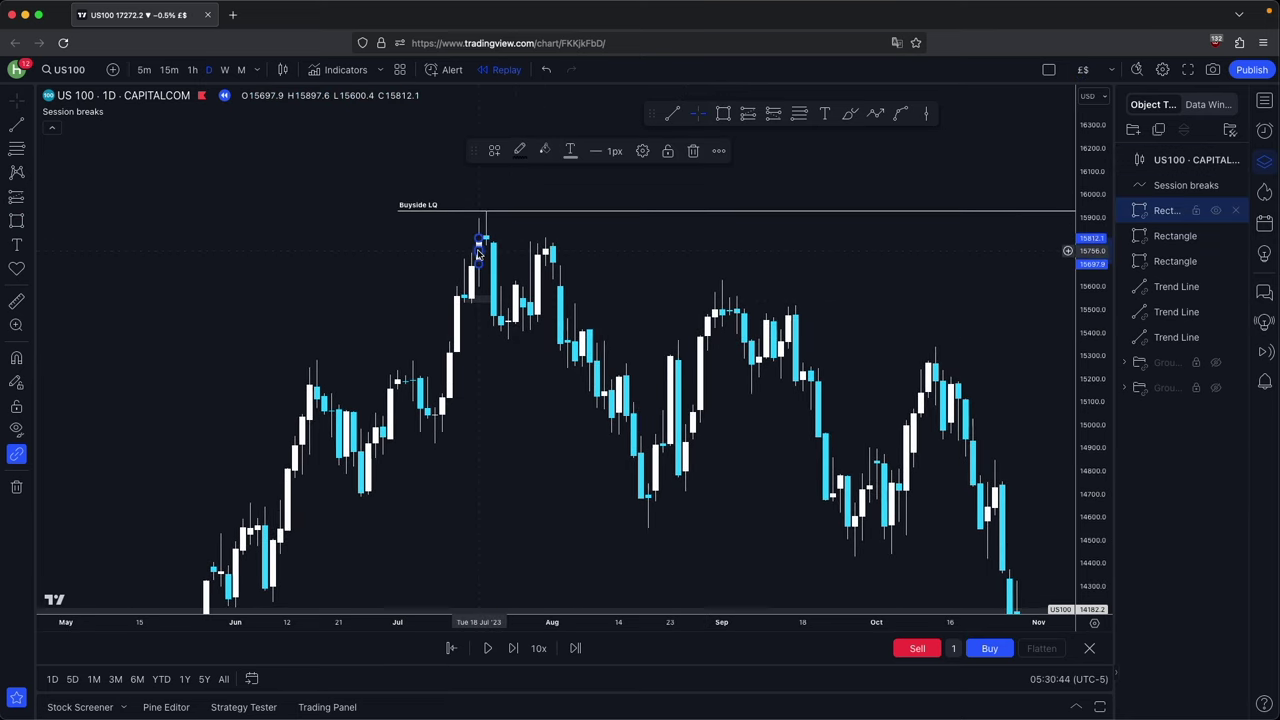
pyautogui.click(563, 275)
pyautogui.click(673, 114)
pyautogui.click(508, 339)
pyautogui.click(545, 339)
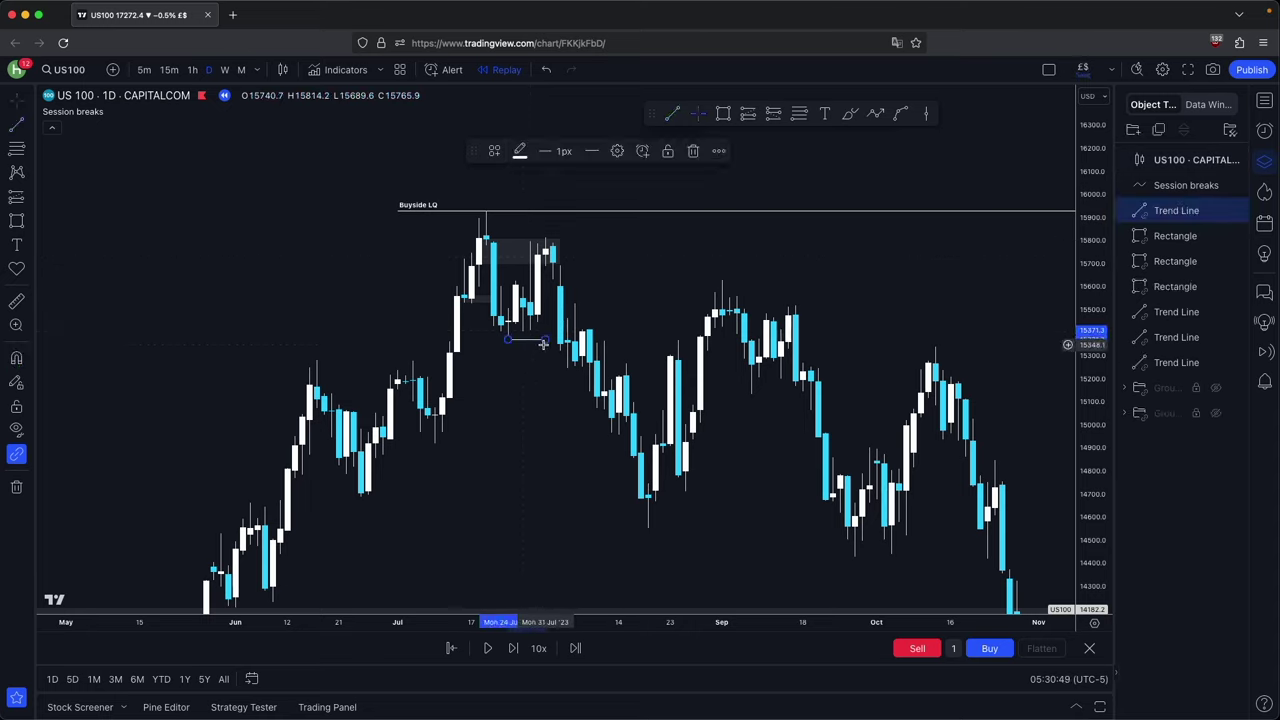
# Draw a thin rectangle from the 26 July 2023 candle at about 15,550 into early August, and delete all the July array drawings
pyautogui.click(523, 298)
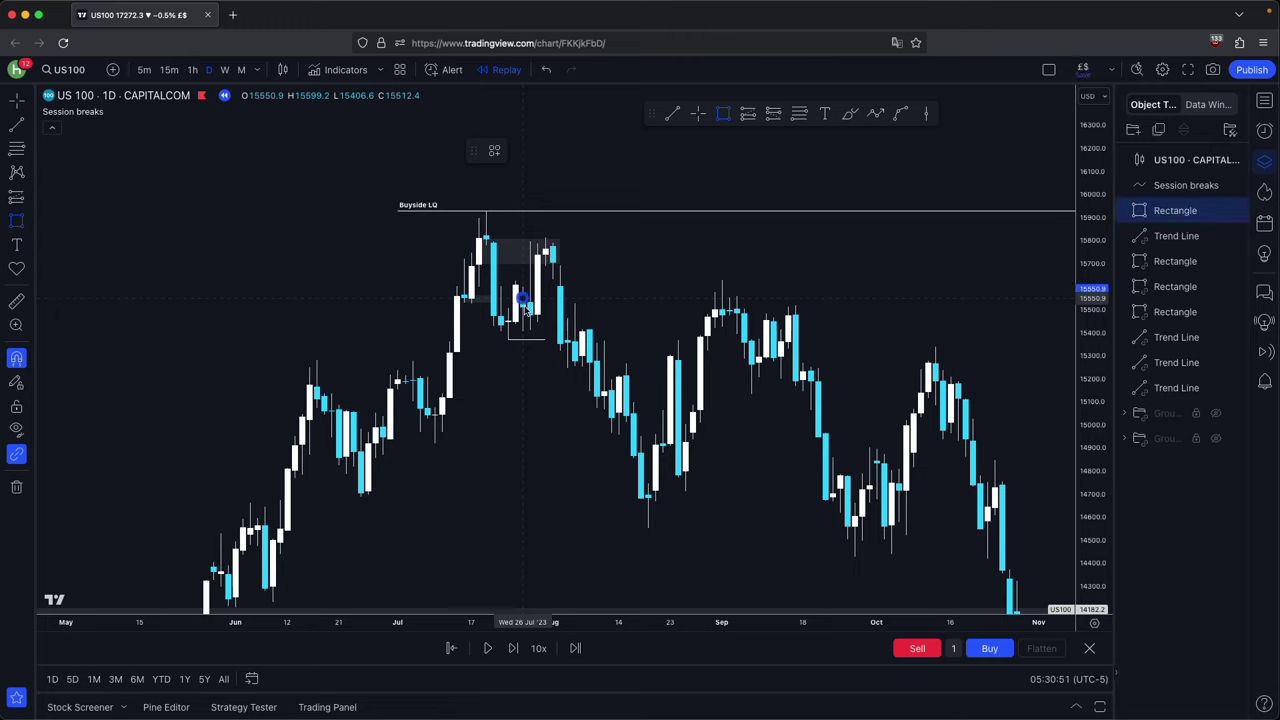
pyautogui.click(530, 314)
pyautogui.moveTo(531, 305); pyautogui.dragTo(560, 307)
pyautogui.click(596, 313)
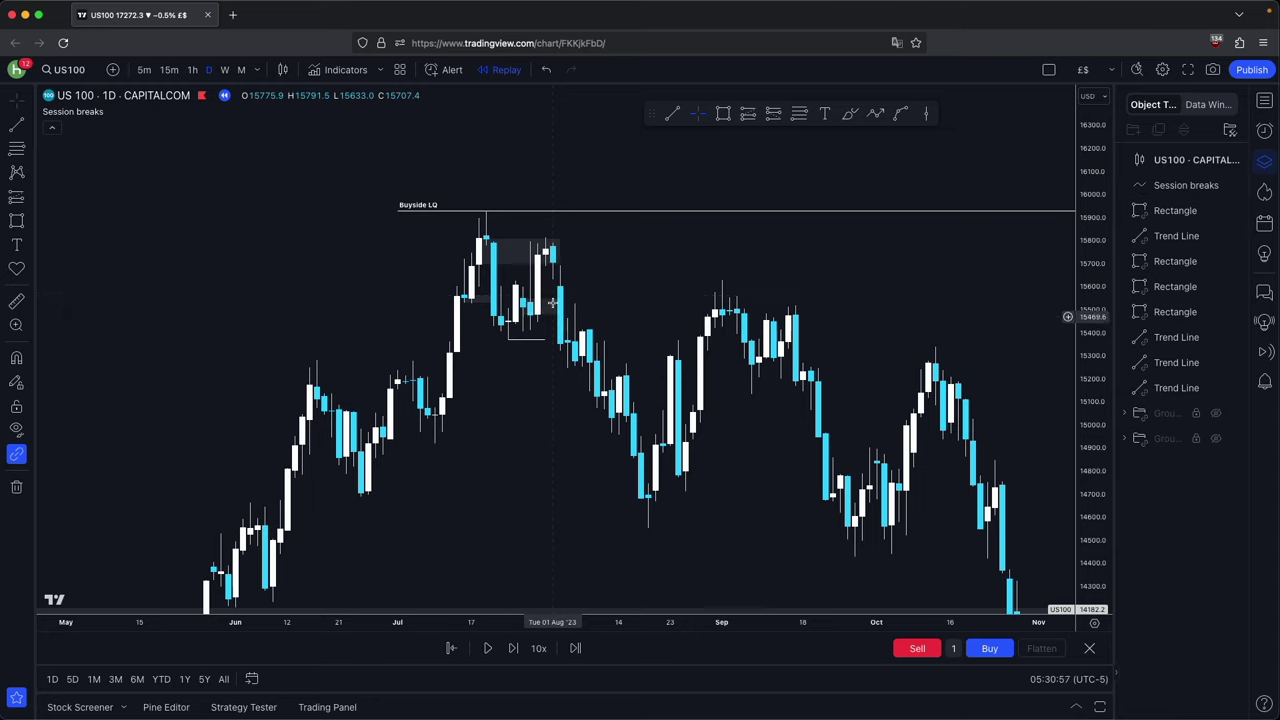
pyautogui.moveTo(574, 391); pyautogui.dragTo(366, 183)
pyautogui.click(692, 151)
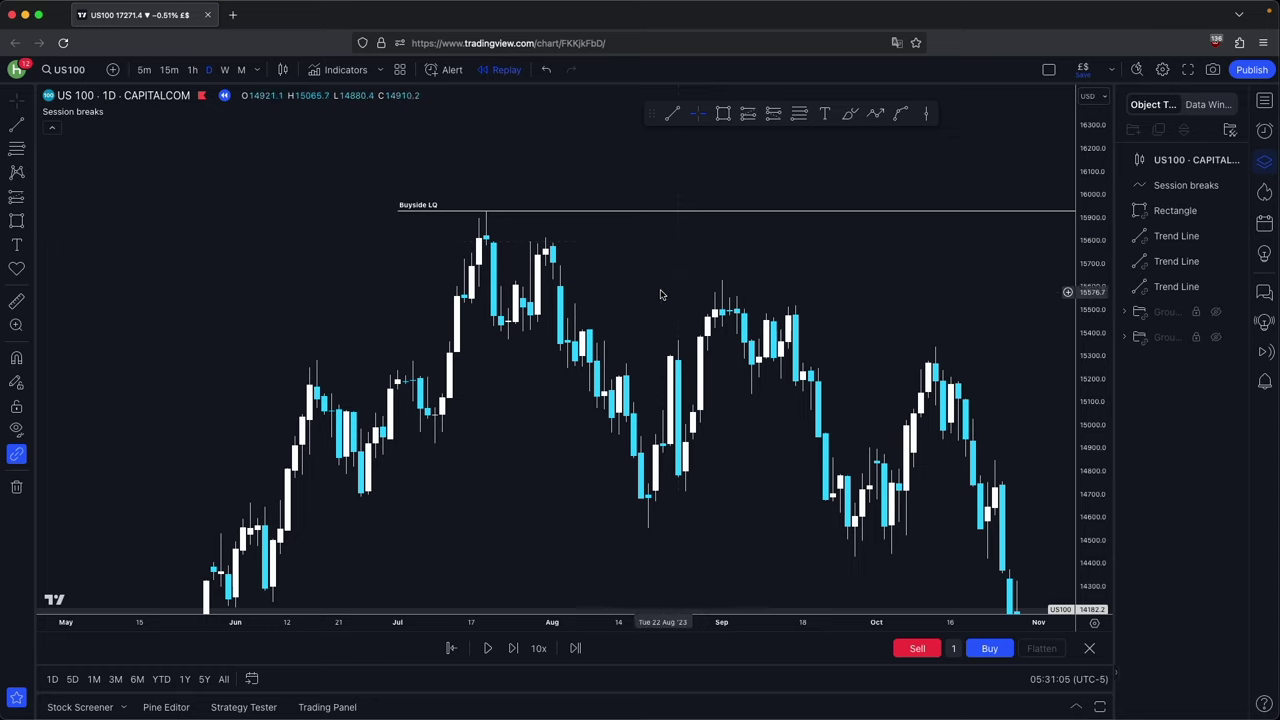
# Draw a short trend line under the early August 2023 low at about 15,250, ending near 7 August
pyautogui.keyDown('super'); pyautogui.click(568, 379); pyautogui.keyUp('super')
pyautogui.click(583, 380)
pyautogui.moveTo(586, 382); pyautogui.dragTo(582, 370)
pyautogui.click(598, 372)
pyautogui.click(636, 314)
# Draw a rectangle over the early August 2023 gap from about 15,300 to 15,400 and extend it to about 14 August
pyautogui.click(723, 114)
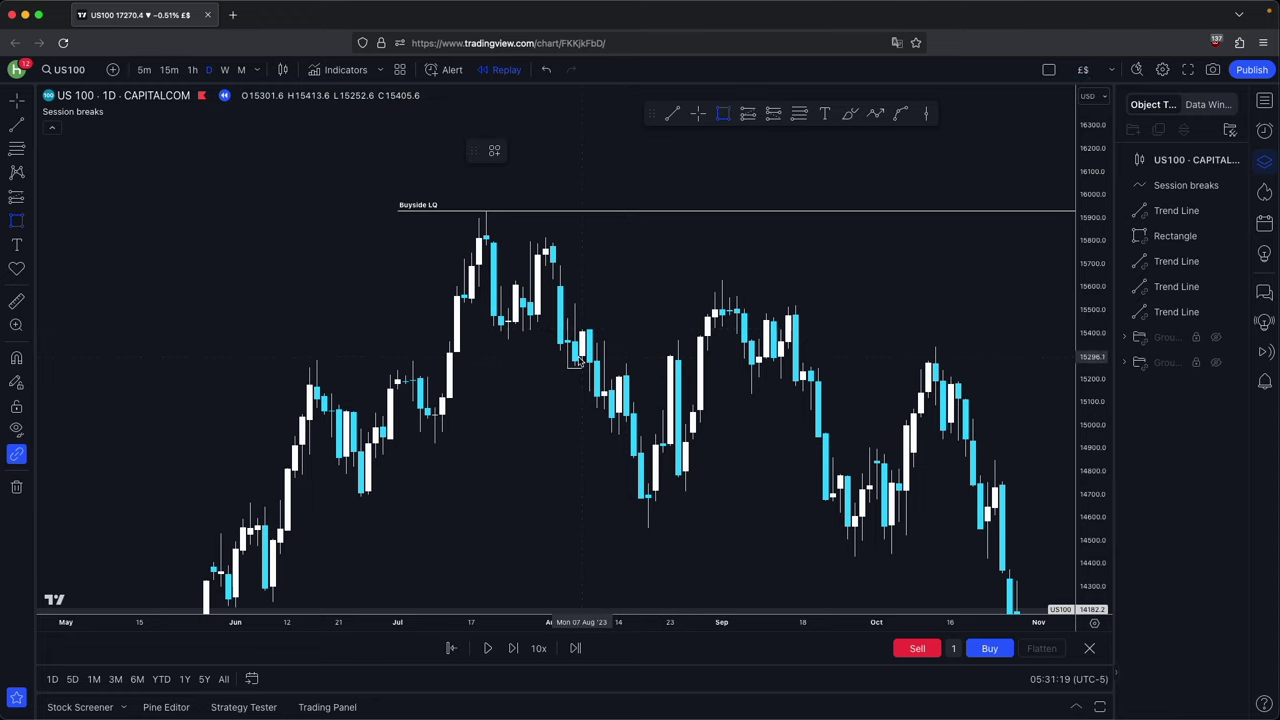
pyautogui.keyDown('super'); pyautogui.click(581, 356); pyautogui.keyUp('super')
pyautogui.keyDown('super'); pyautogui.click(589, 332); pyautogui.keyUp('super')
pyautogui.moveTo(590, 343); pyautogui.dragTo(630, 351)
pyautogui.click(634, 345)
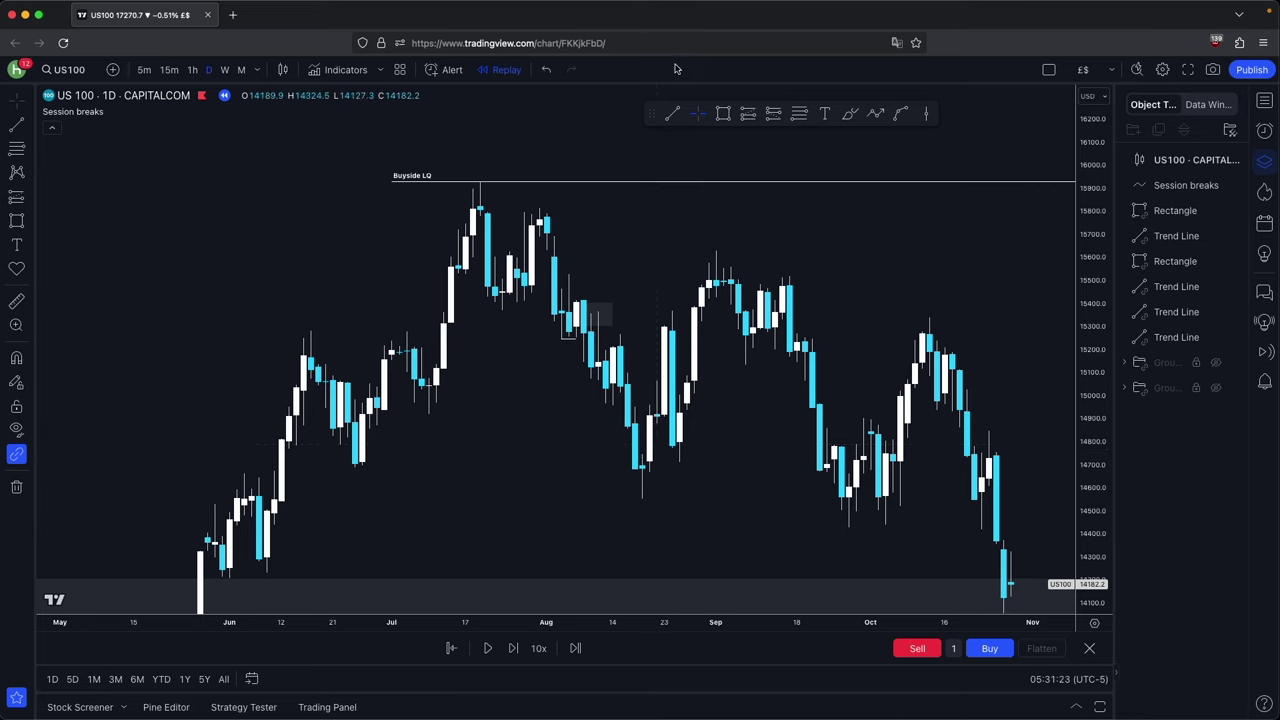
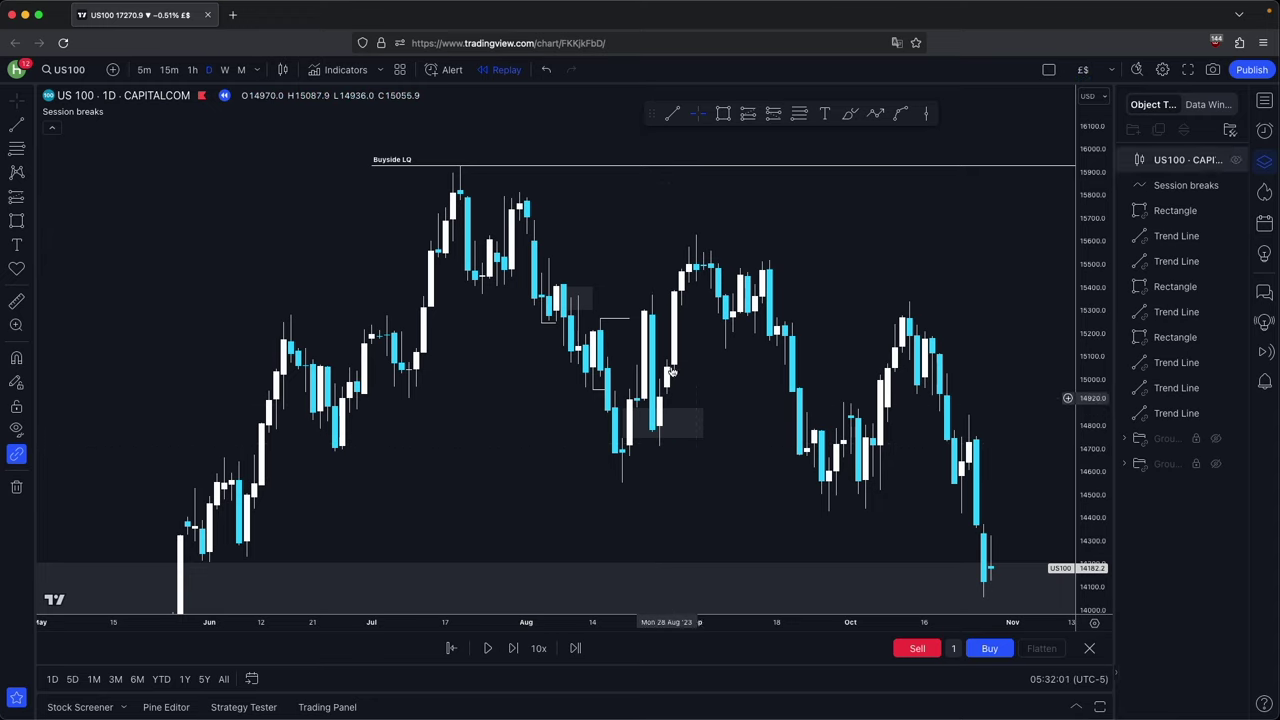
# Draw a short horizontal trend line from the 24 August 2023 high at 15,368.3 to the rally that breaks it
pyautogui.moveTo(649, 285); pyautogui.dragTo(675, 299)
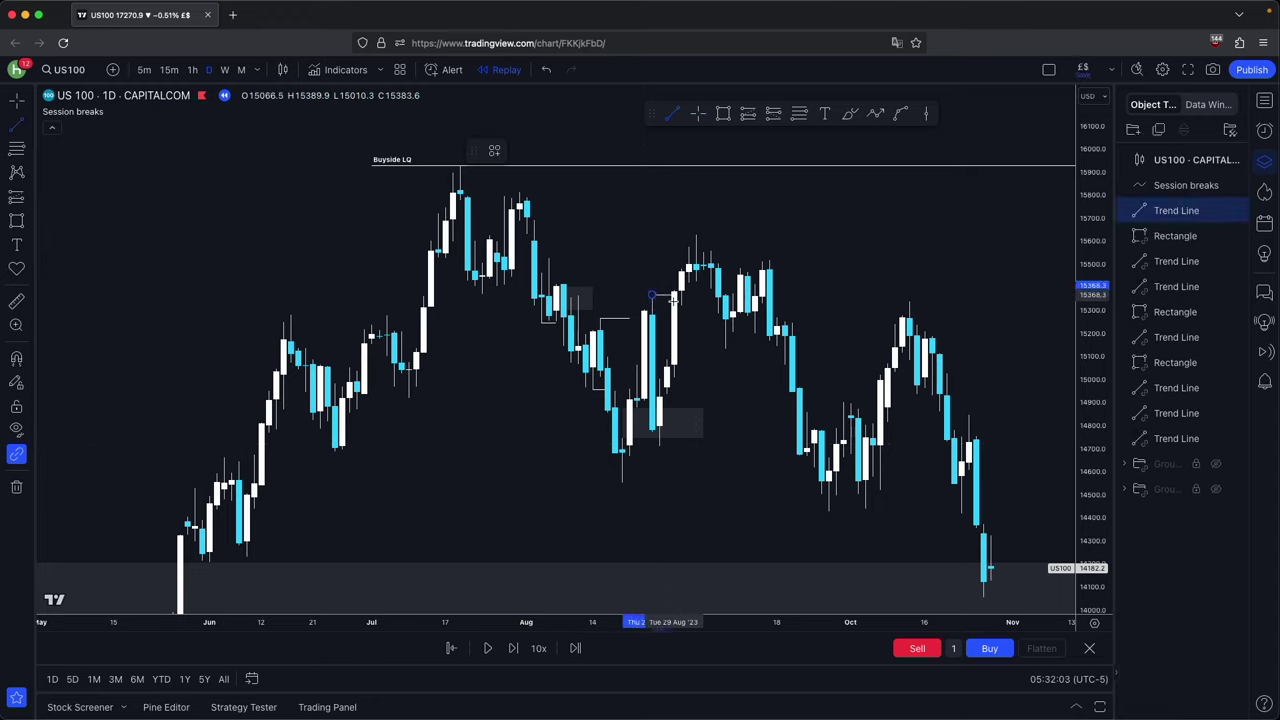
pyautogui.click(676, 343)
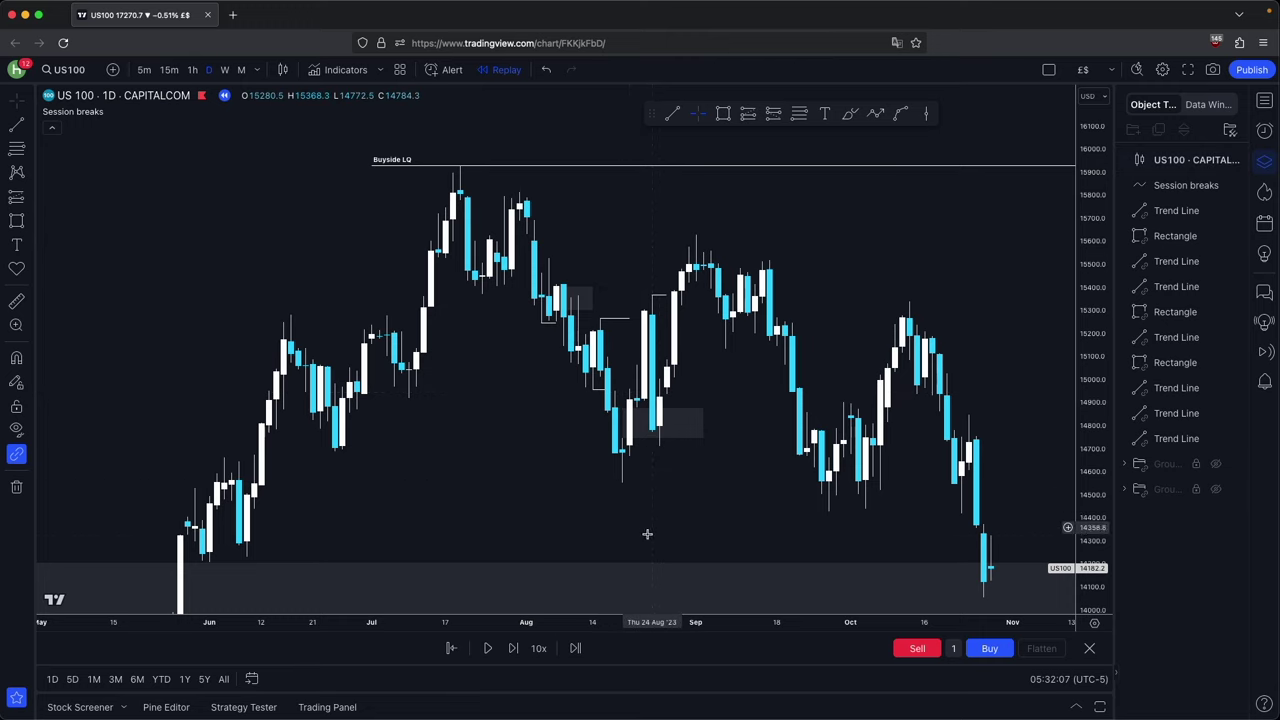
pyautogui.moveTo(729, 238); pyautogui.dragTo(700, 239)
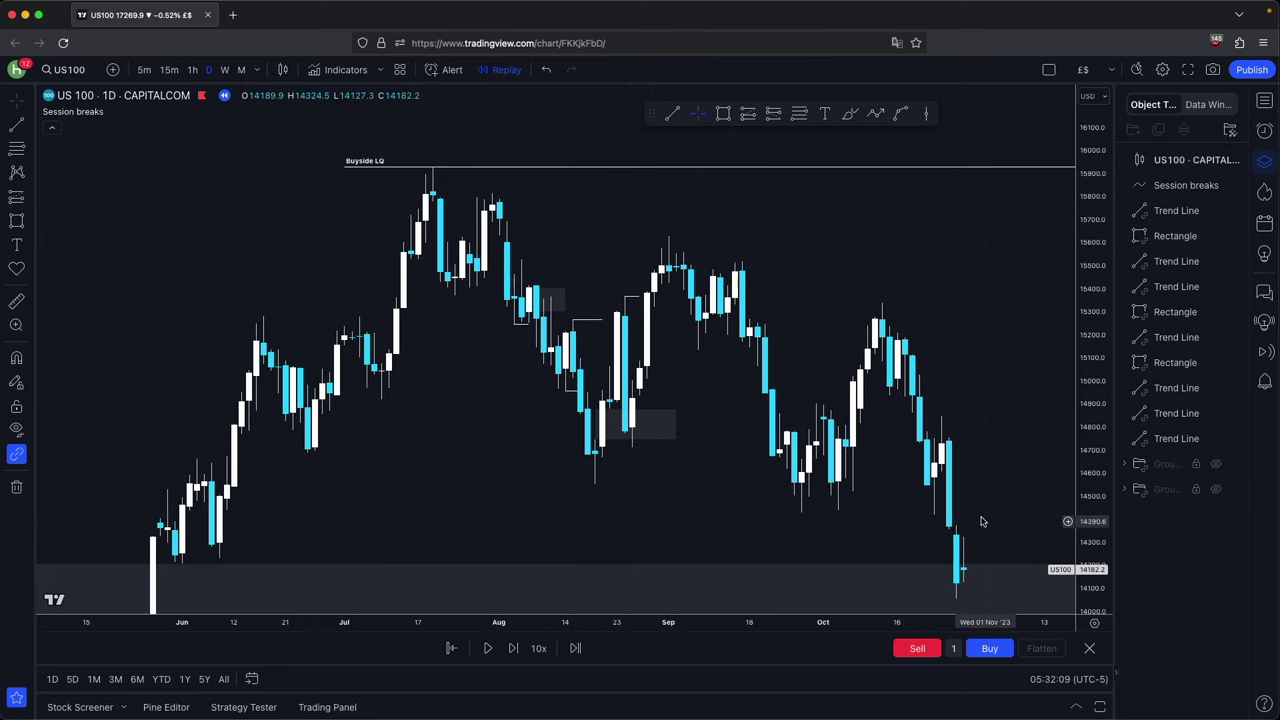
pyautogui.moveTo(983, 470); pyautogui.dragTo(897, 470)
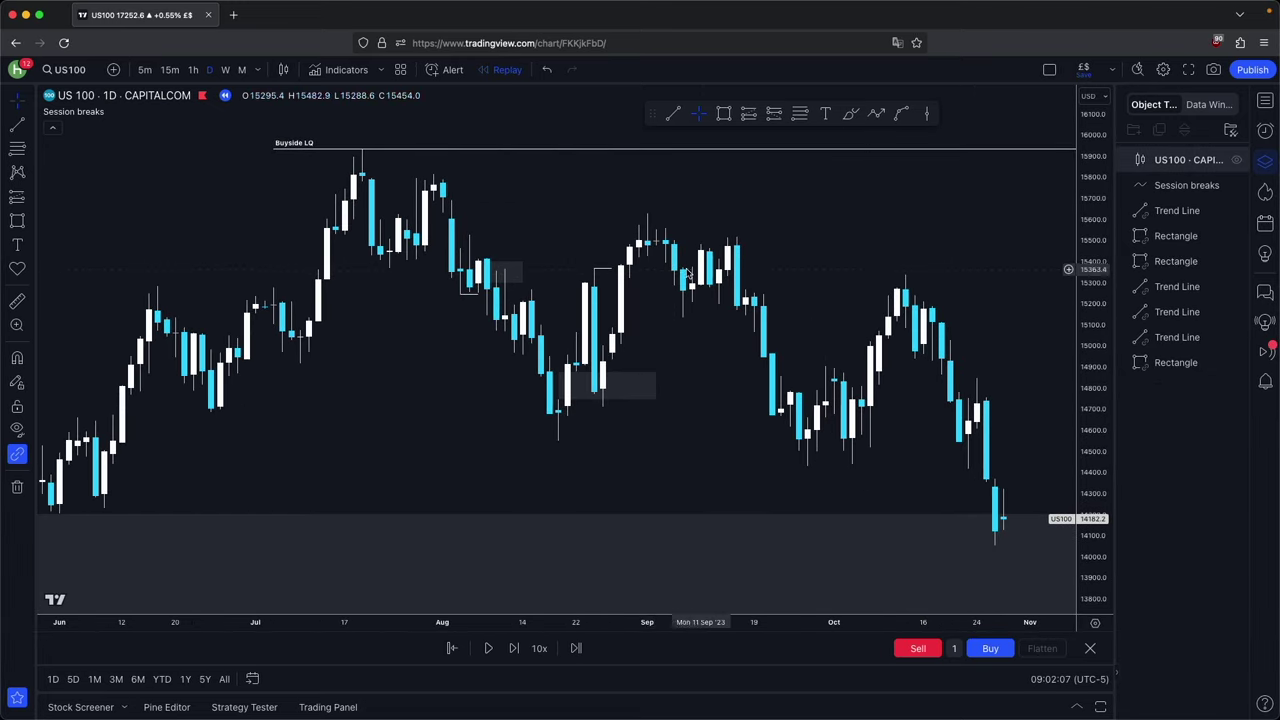
# Check the weekly chart, switch to the monthly timeframe, and frame both Buyside LQ levels with the gap rectangle
pyautogui.moveTo(807, 300); pyautogui.dragTo(717, 318)
pyautogui.click(225, 69)
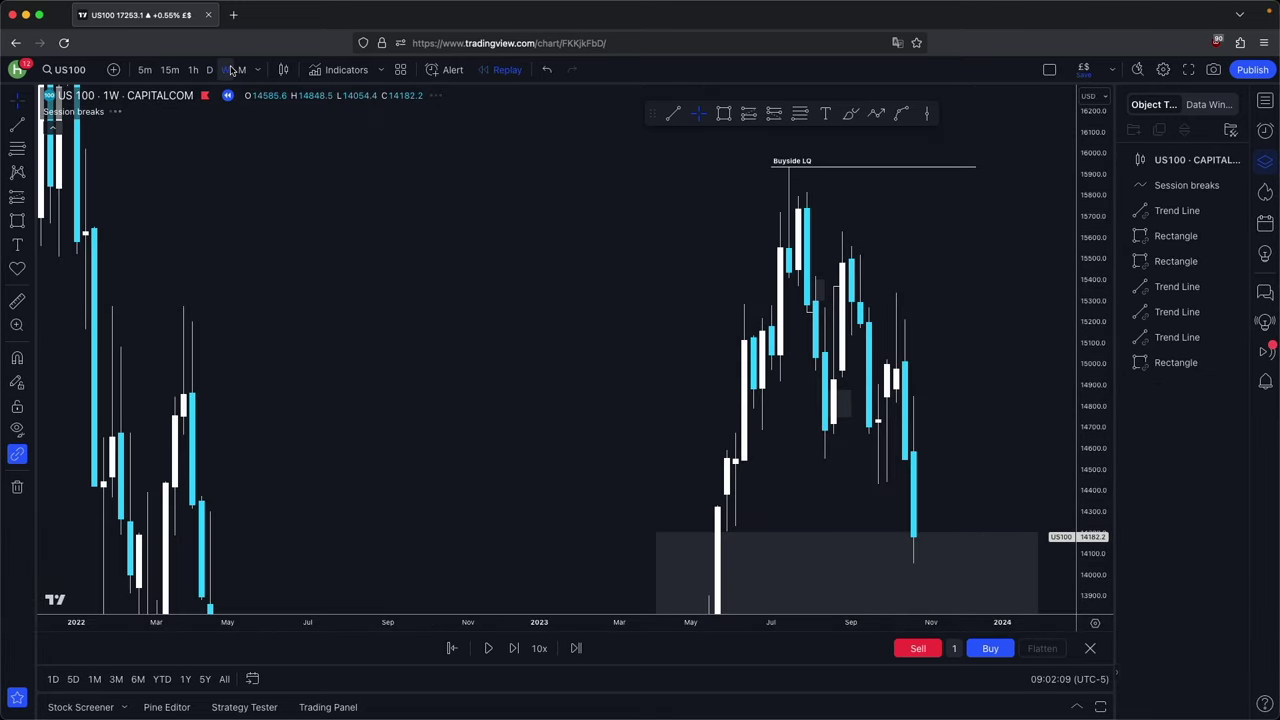
pyautogui.click(241, 69)
pyautogui.moveTo(1090, 268); pyautogui.dragTo(1088, 570)
pyautogui.moveTo(988, 577); pyautogui.dragTo(974, 496)
pyautogui.scroll(3, 860, 440)
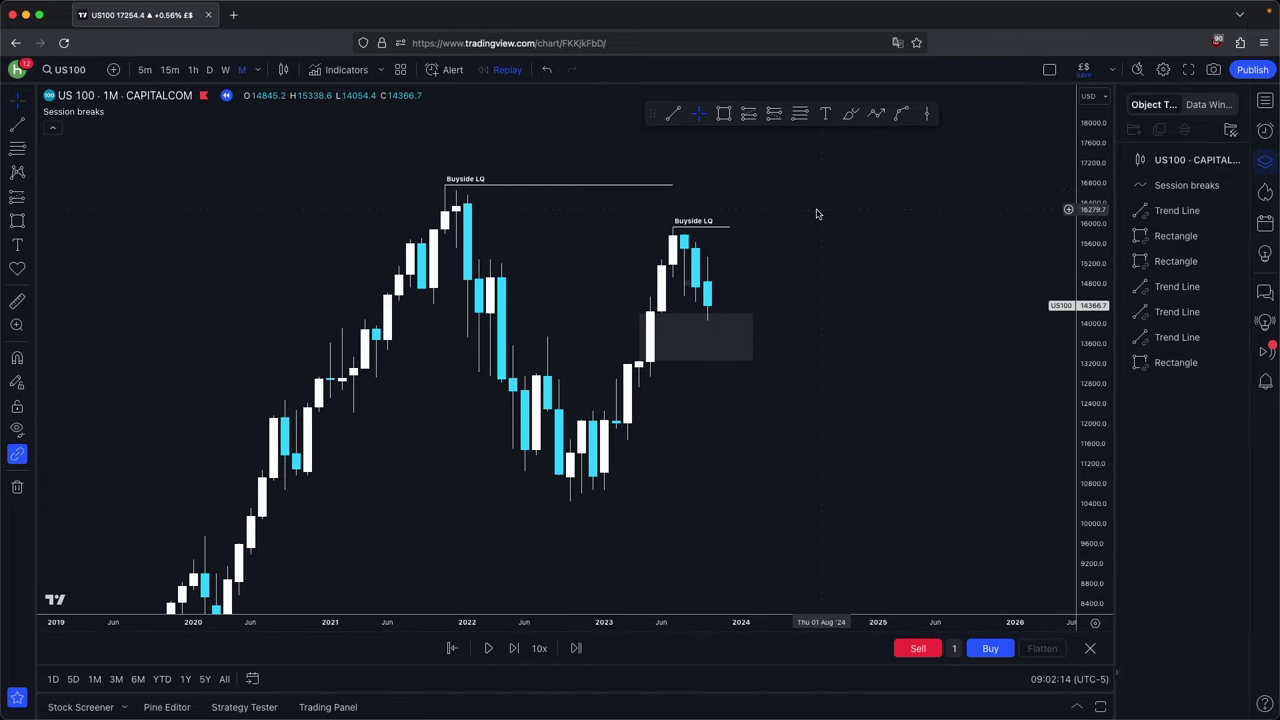
# Return the chart to the daily timeframe and frame the July to October 2023 swings with the gap rectangle
pyautogui.moveTo(820, 211); pyautogui.dragTo(821, 229)
pyautogui.moveTo(753, 355)
pyautogui.mouseDown()
pyautogui.moveTo(793, 358)
pyautogui.moveTo(736, 357)
pyautogui.moveTo(749, 358)
pyautogui.mouseUp()
pyautogui.click(773, 351)
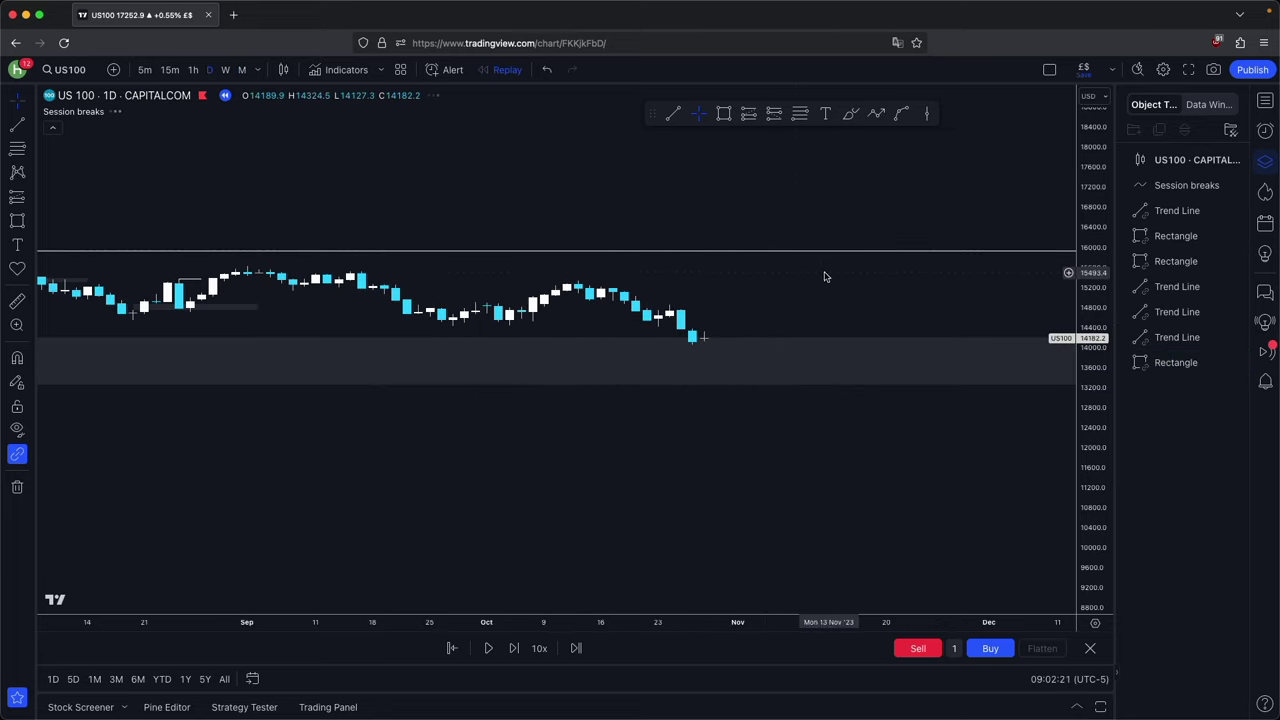
pyautogui.scroll(-2, 826, 276)
pyautogui.moveTo(826, 276); pyautogui.dragTo(814, 314)
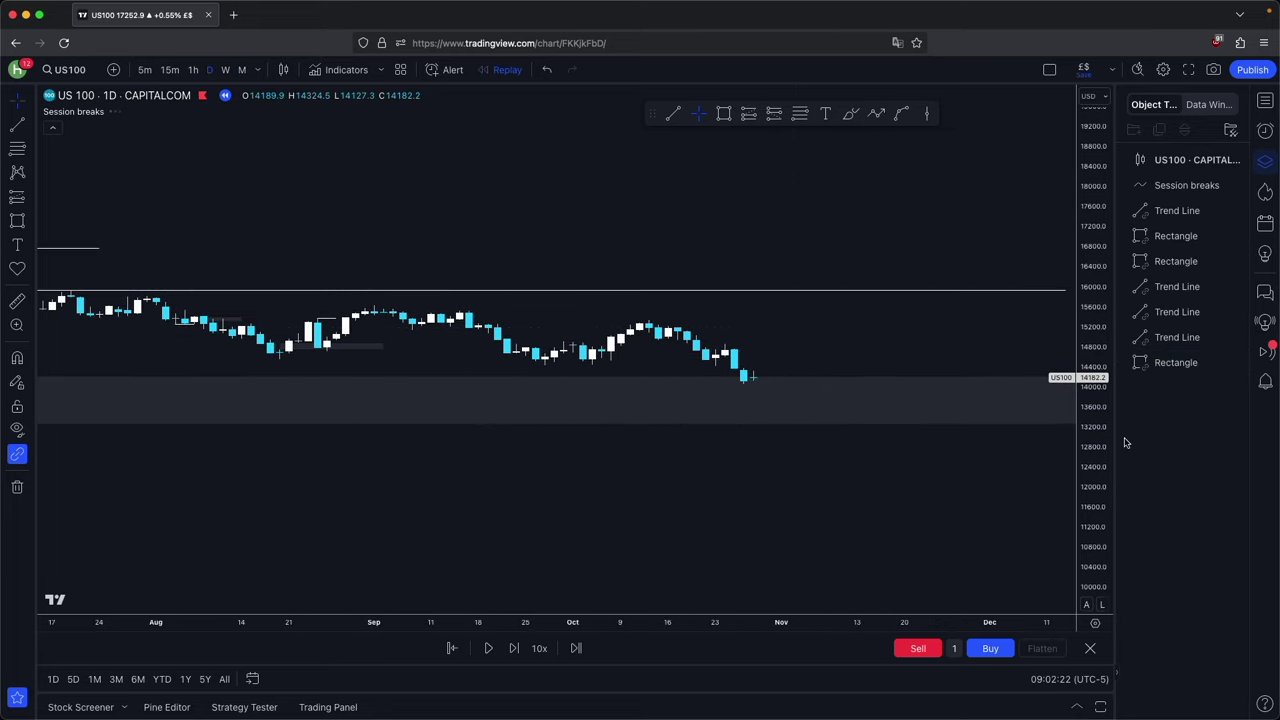
pyautogui.moveTo(1100, 455); pyautogui.dragTo(897, 23)
pyautogui.scroll(-5, 900, 266)
pyautogui.moveTo(900, 267); pyautogui.dragTo(818, 288)
# Sketch brush strokes over the 2023 swings, in the gap rectangle and up toward the Buyside LQ line, and undo them all
pyautogui.click(851, 116)
pyautogui.moveTo(677, 286)
pyautogui.mouseDown()
pyautogui.moveTo(723, 557)
pyautogui.moveTo(529, 155)
pyautogui.moveTo(540, 160)
pyautogui.mouseUp()
pyautogui.press('super+z')
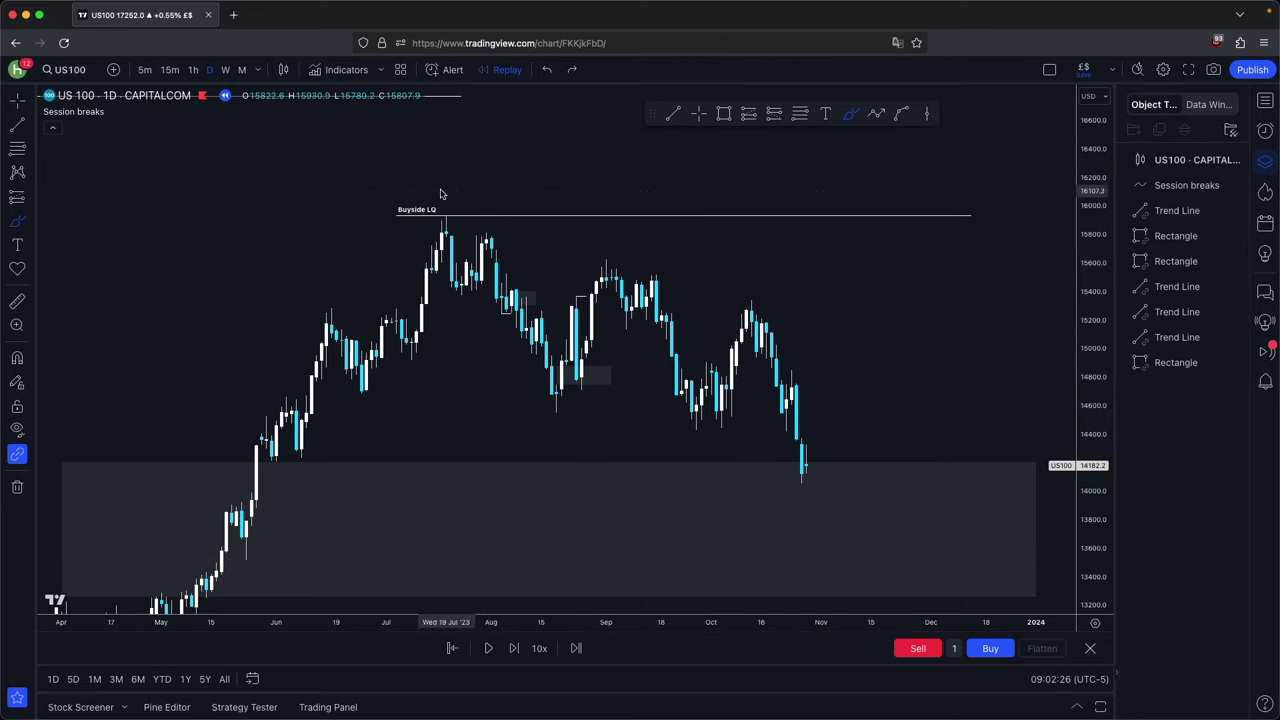
pyautogui.moveTo(697, 486)
pyautogui.mouseDown()
pyautogui.moveTo(834, 487)
pyautogui.moveTo(777, 589)
pyautogui.moveTo(716, 541)
pyautogui.mouseUp()
pyautogui.press('super+z')
pyautogui.press('super+z')
pyautogui.moveTo(811, 528)
pyautogui.mouseDown()
pyautogui.moveTo(908, 125)
pyautogui.moveTo(930, 232)
pyautogui.mouseUp()
pyautogui.press('super+z')
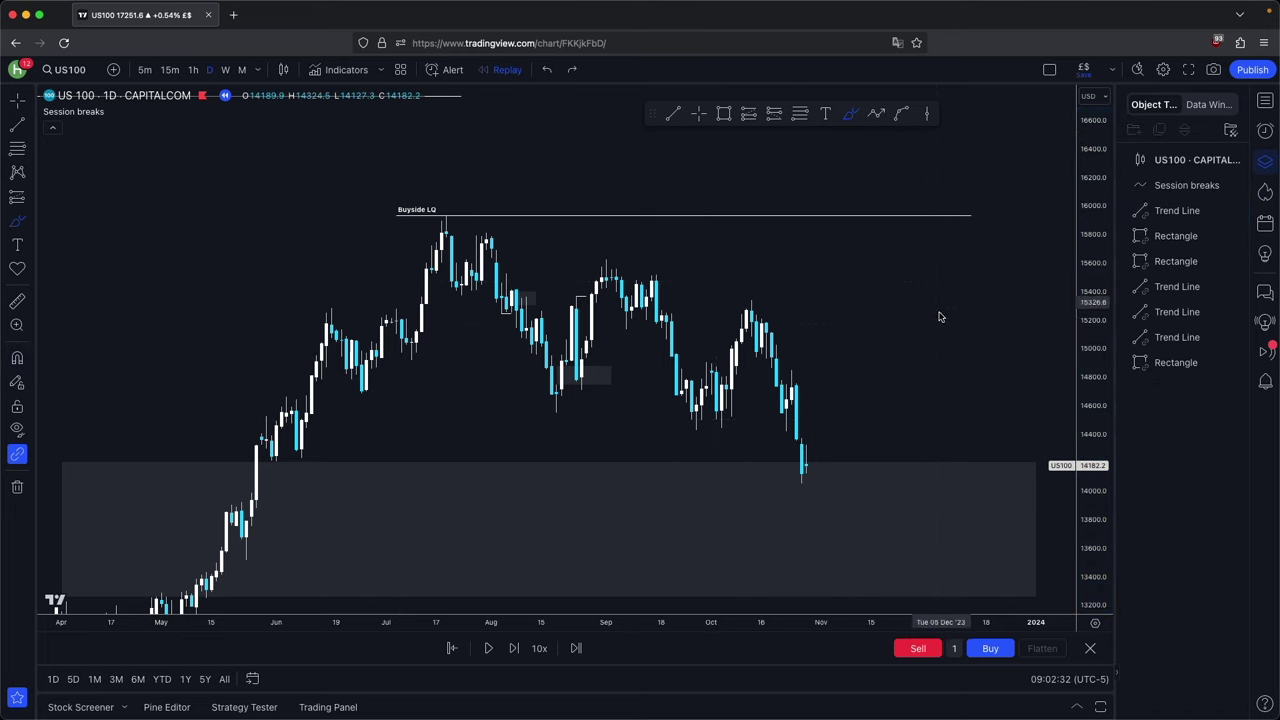
# Sketch a descending zigzag of lower highs and lower lows with the Brush in the empty area past the candles, and undo it
pyautogui.hscroll(5, 357, 423)
pyautogui.hscroll(2, 432, 246)
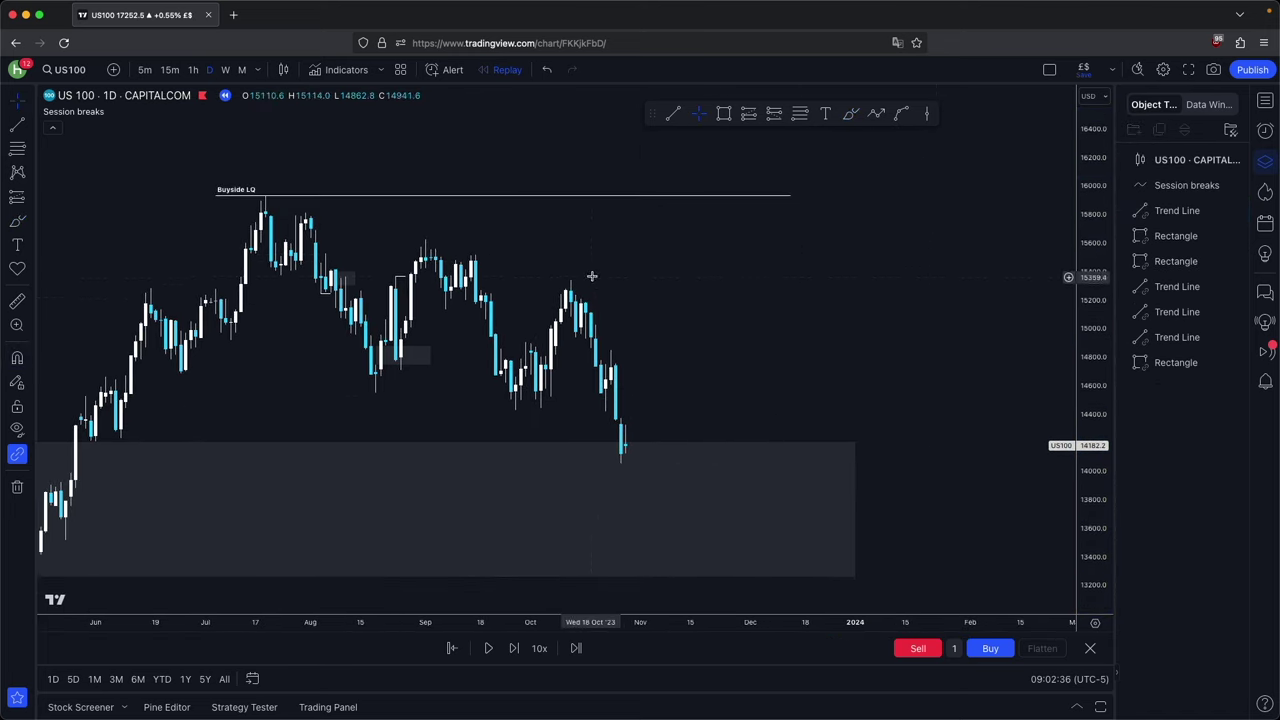
pyautogui.hscroll(10, 587, 278)
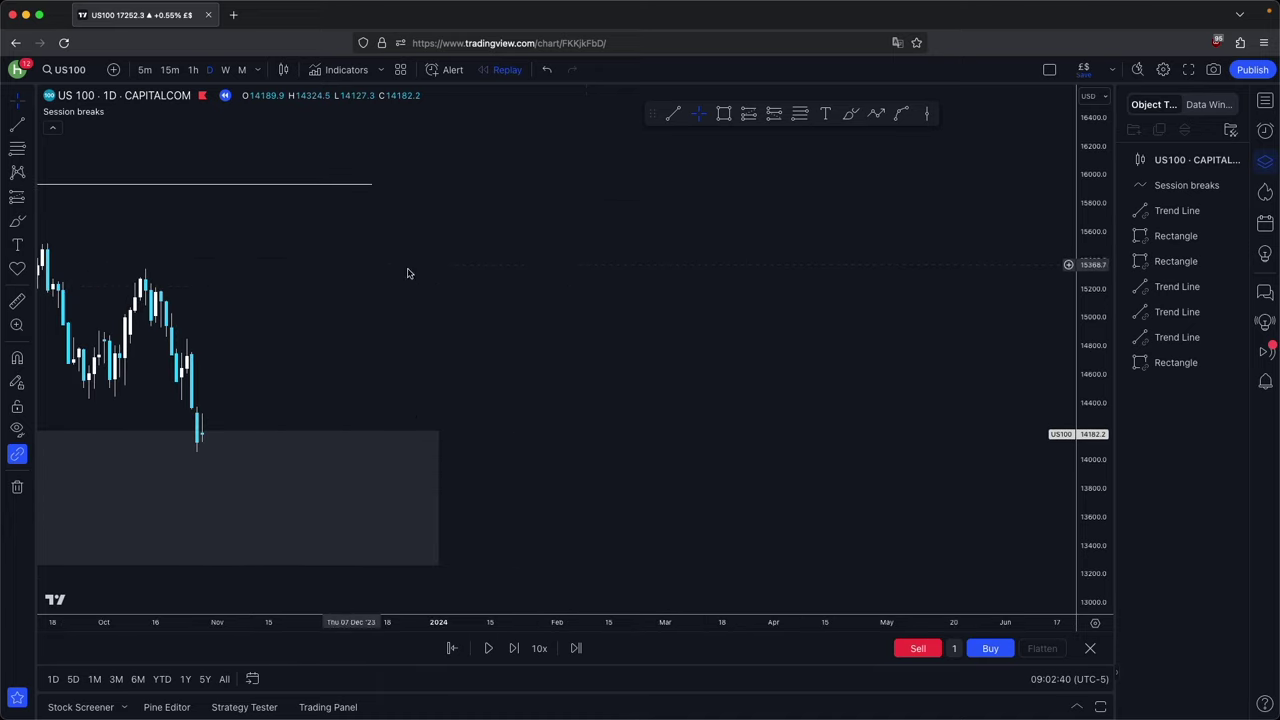
pyautogui.click(851, 113)
pyautogui.moveTo(340, 217)
pyautogui.mouseDown()
pyautogui.moveTo(392, 396)
pyautogui.moveTo(455, 282)
pyautogui.moveTo(532, 485)
pyautogui.moveTo(615, 392)
pyautogui.moveTo(689, 567)
pyautogui.mouseUp()
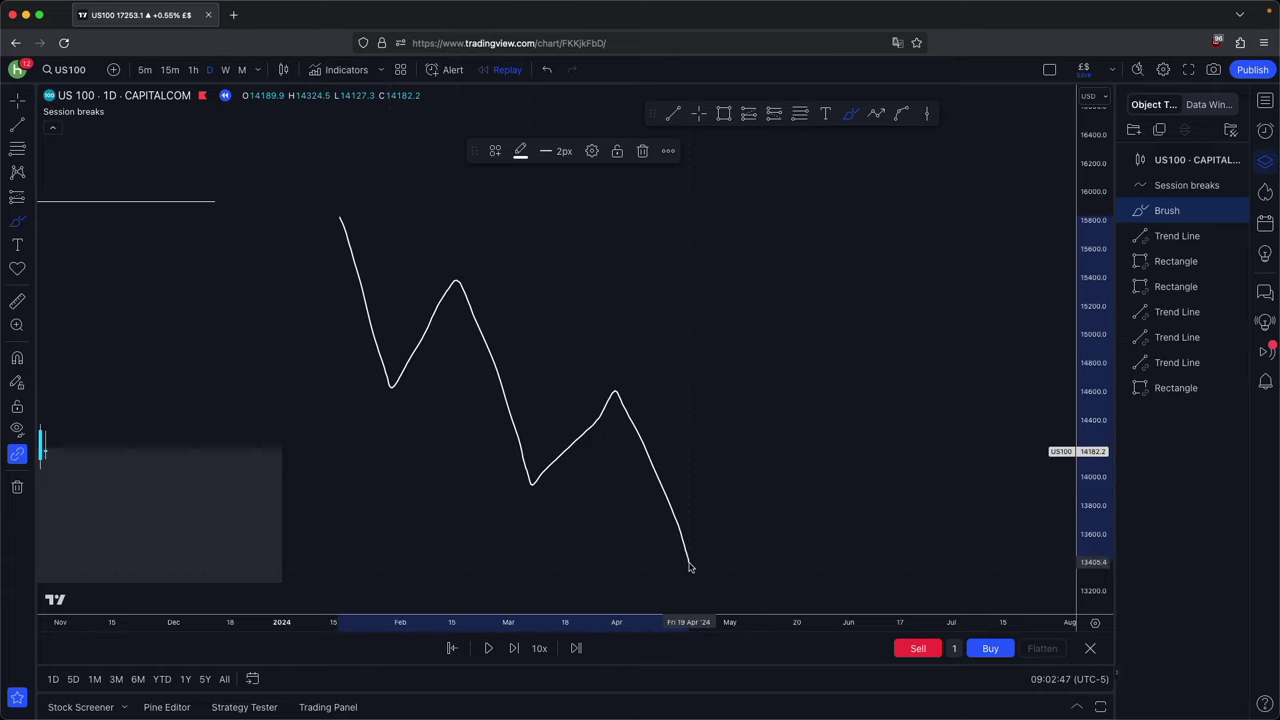
pyautogui.press('super+z')
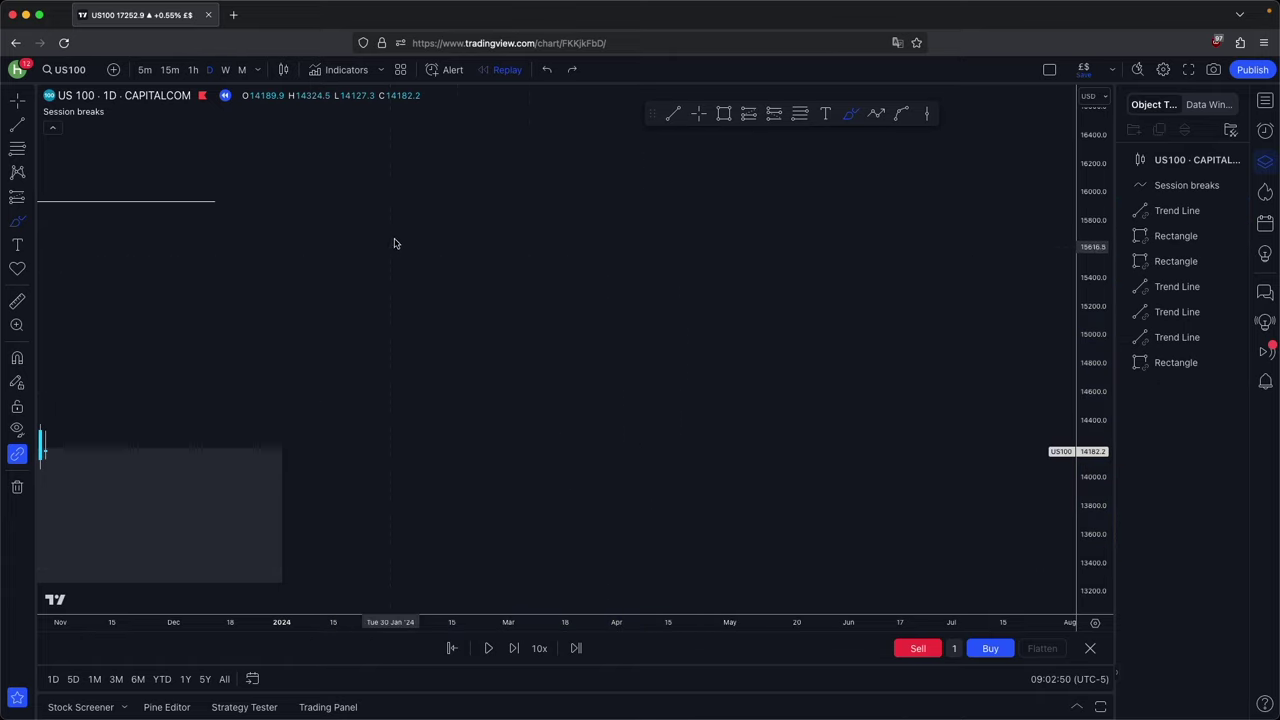
# Sketch a price path with a lower low and a rally above its middle high, and mark that high with horizontal brush strokes
pyautogui.moveTo(377, 183)
pyautogui.mouseDown()
pyautogui.moveTo(408, 362)
pyautogui.moveTo(566, 450)
pyautogui.moveTo(666, 163)
pyautogui.mouseUp()
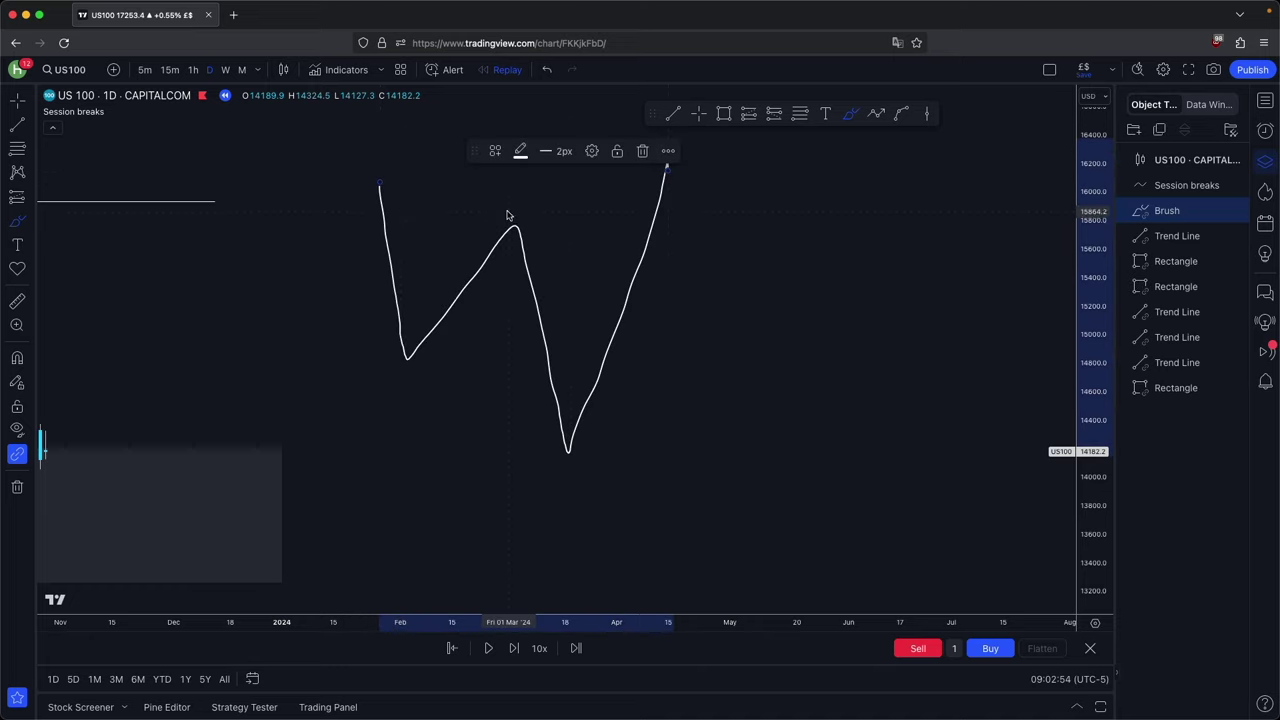
pyautogui.moveTo(510, 214); pyautogui.dragTo(638, 211)
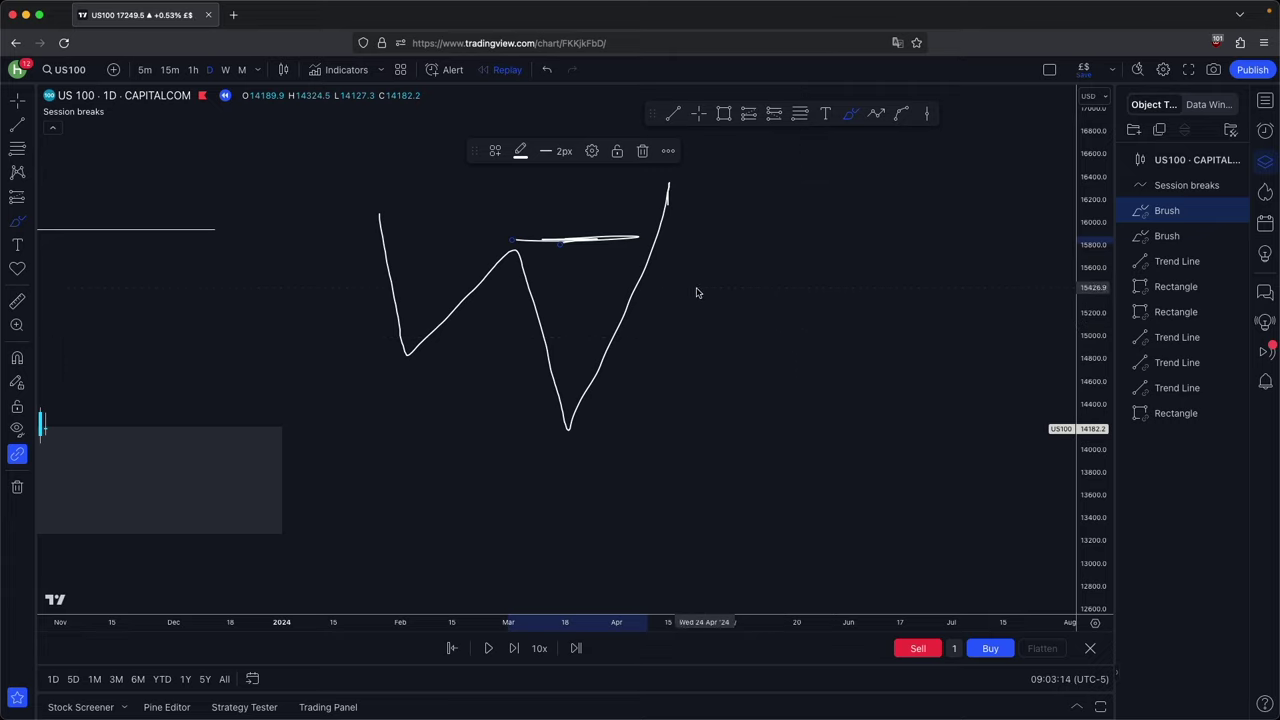
pyautogui.moveTo(513, 245); pyautogui.dragTo(560, 236)
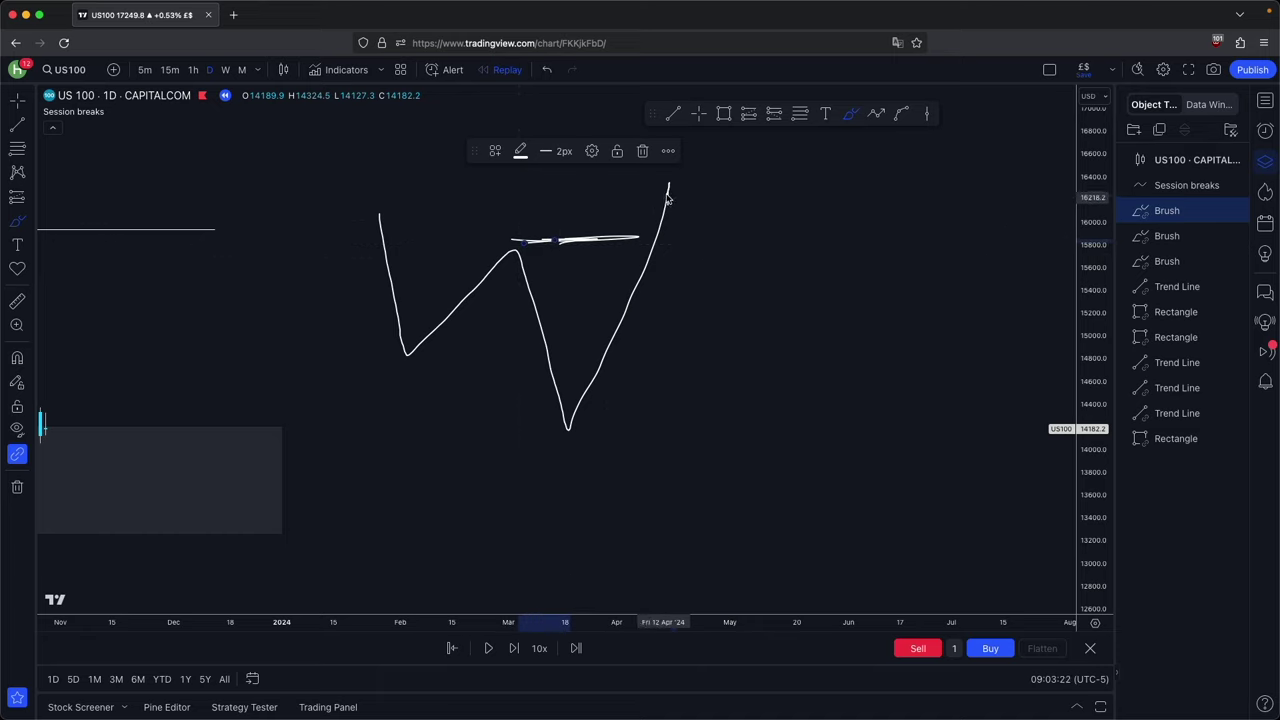
# Add a steep down leg from the sketched peak, and continue illustrating the move with further brush strokes
pyautogui.moveTo(668, 198); pyautogui.dragTo(723, 435)
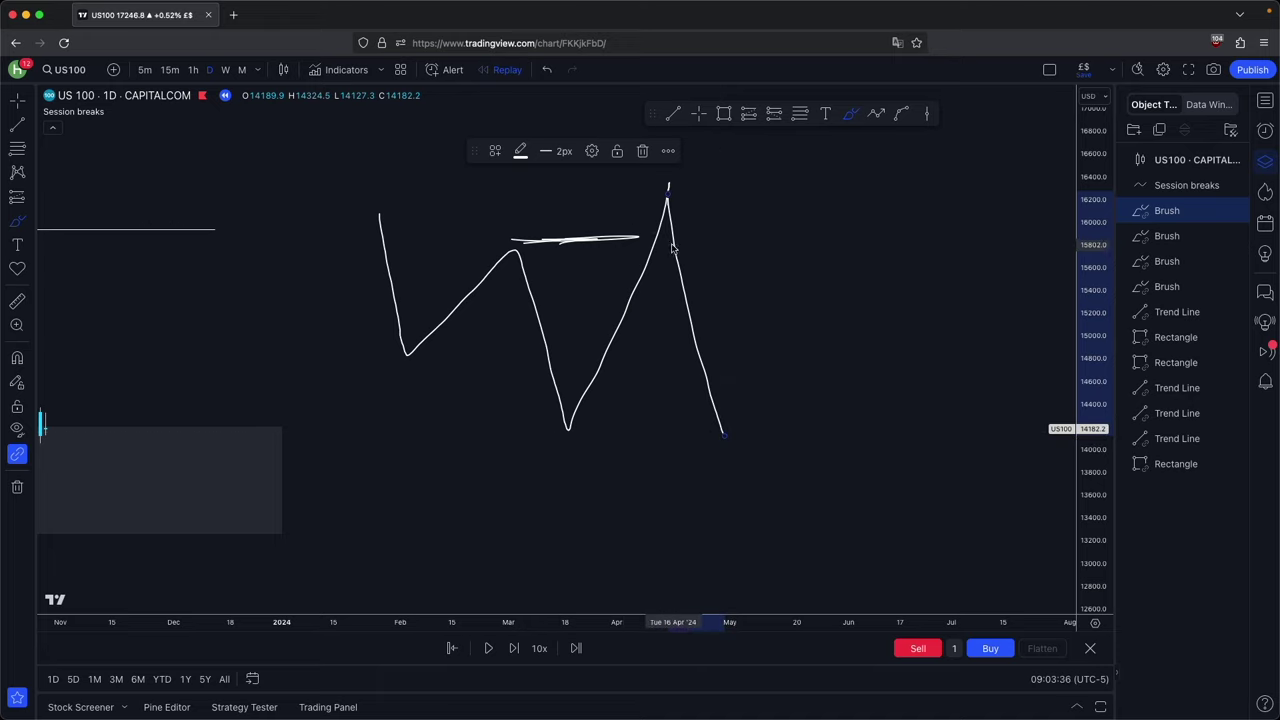
pyautogui.moveTo(547, 235); pyautogui.dragTo(452, 238)
pyautogui.moveTo(667, 186); pyautogui.dragTo(736, 482)
pyautogui.moveTo(746, 533)
pyautogui.mouseDown()
pyautogui.moveTo(777, 471)
pyautogui.moveTo(705, 205)
pyautogui.moveTo(833, 135)
pyautogui.mouseUp()
# Draw a descending zigzag of lower highs and lower lows with the Path tool in the empty area below the sketches, and lengthen its final leg
pyautogui.click(400, 214)
pyautogui.click(477, 447)
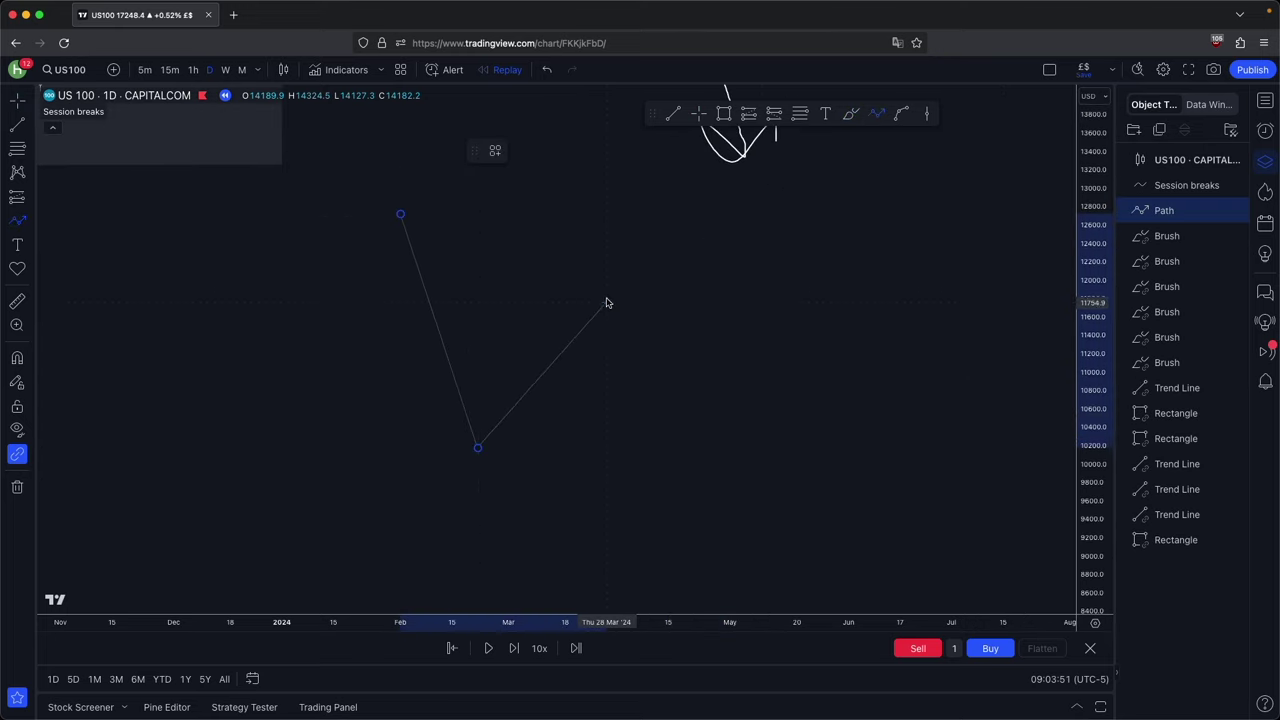
pyautogui.click(606, 299)
pyautogui.click(756, 577)
pyautogui.click(854, 420)
pyautogui.doubleClick(931, 610)
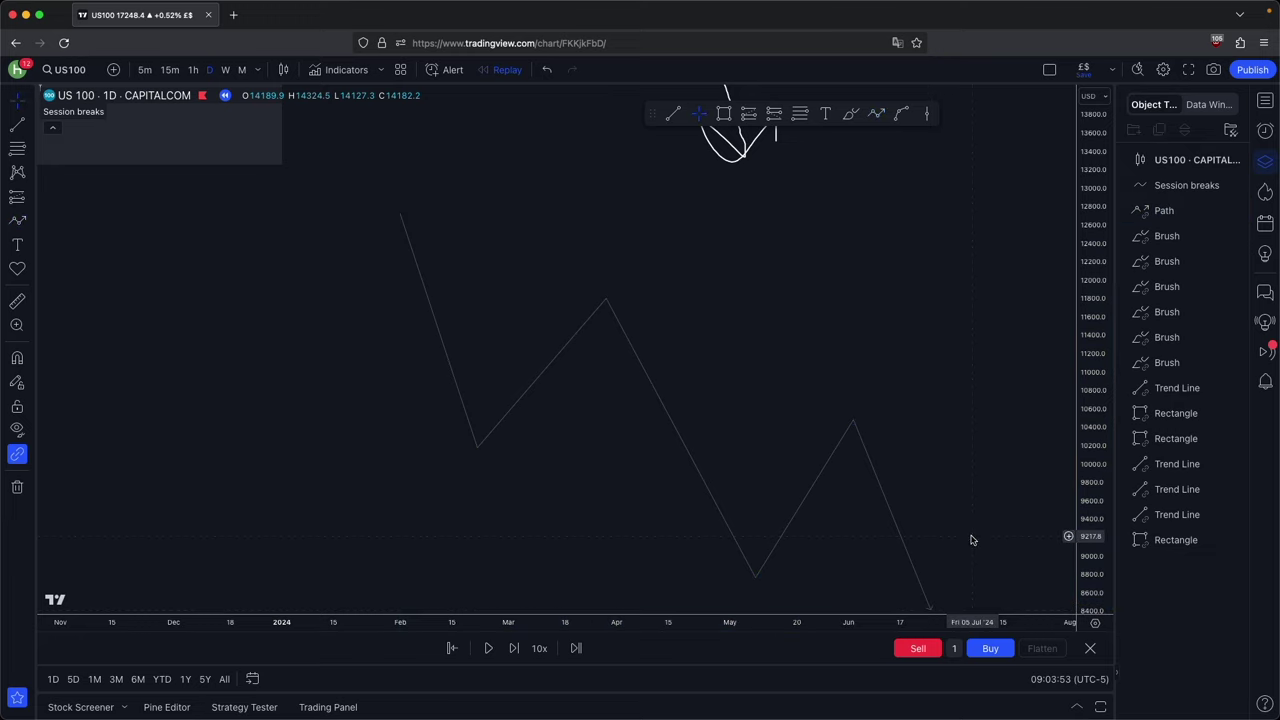
pyautogui.moveTo(971, 537); pyautogui.dragTo(971, 458)
pyautogui.moveTo(931, 533); pyautogui.dragTo(946, 577)
pyautogui.click(951, 560)
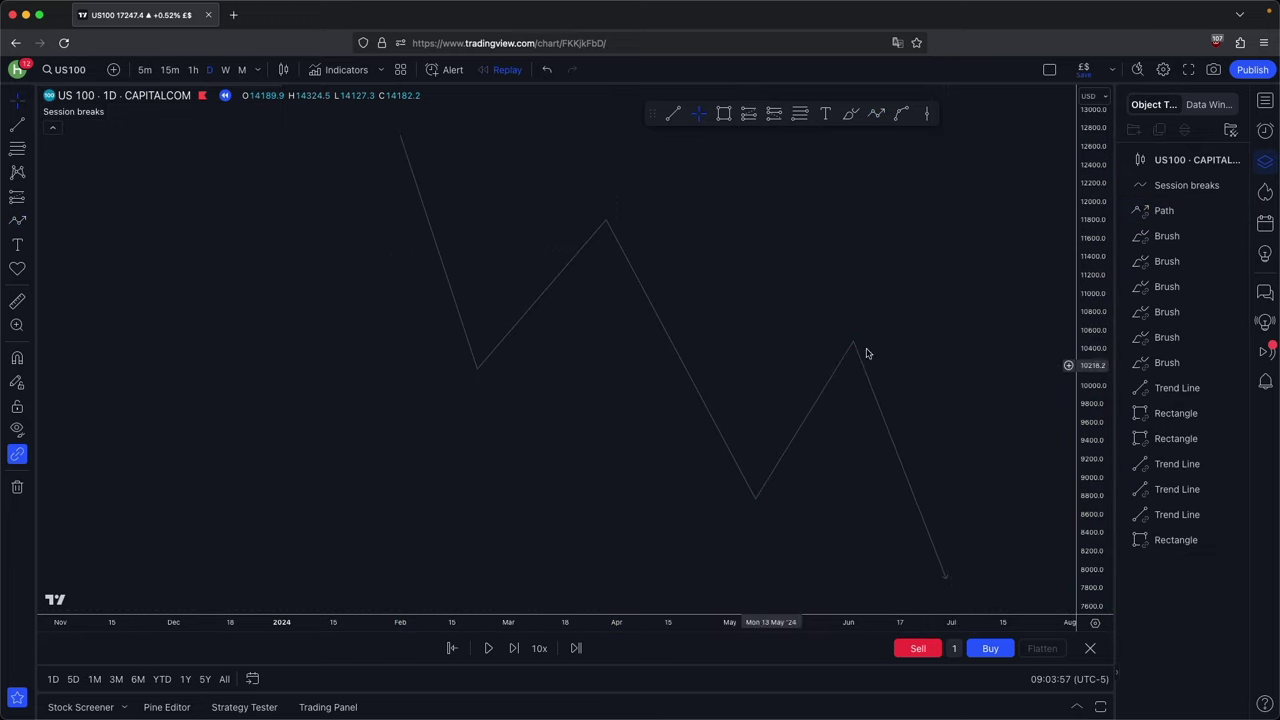
# Remove the illustrative zigzag path and all brush sketches, and return to the 2023 daily candles below the Buyside LQ line
pyautogui.moveTo(710, 318); pyautogui.dragTo(714, 460)
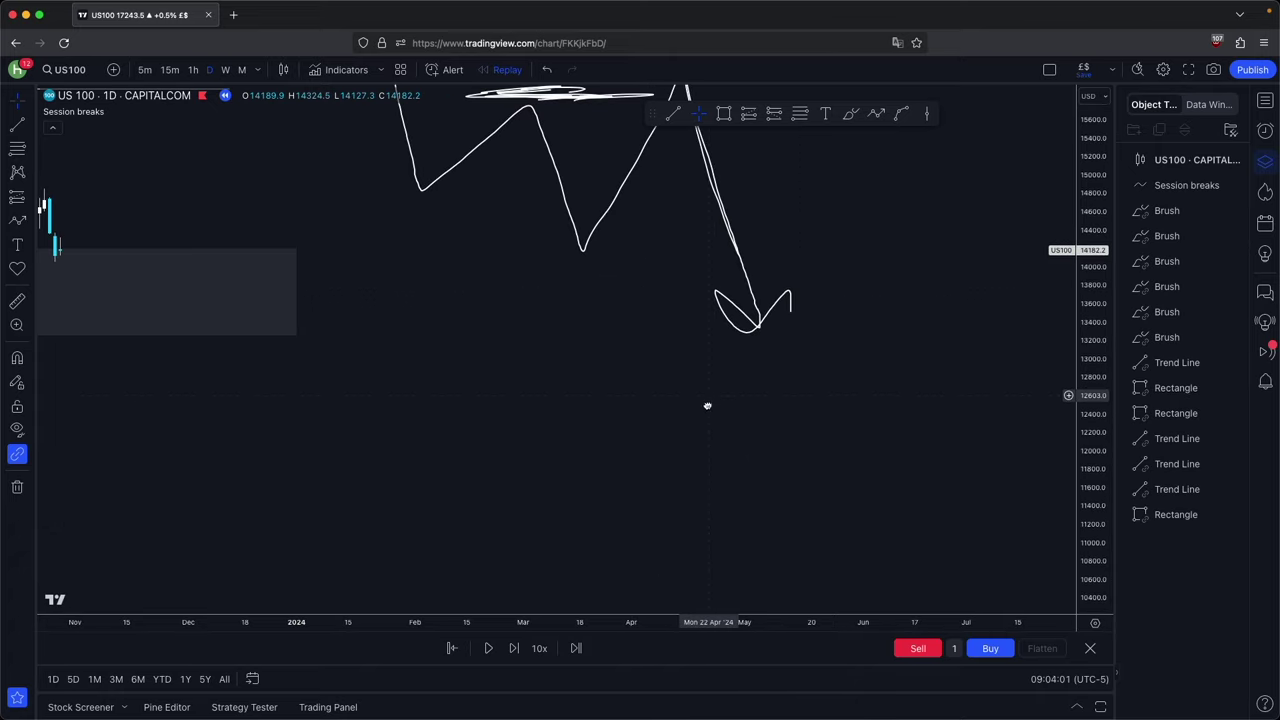
pyautogui.moveTo(661, 342); pyautogui.dragTo(692, 472)
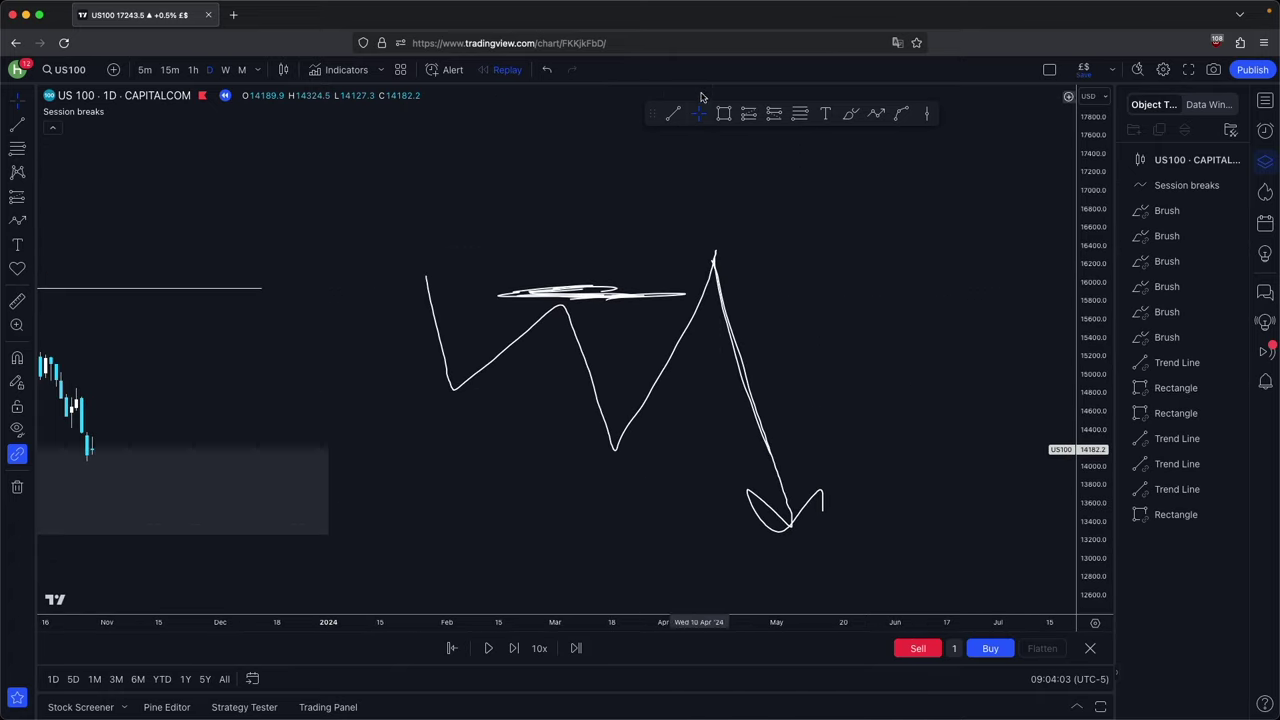
pyautogui.hscroll(-10, 648, 543)
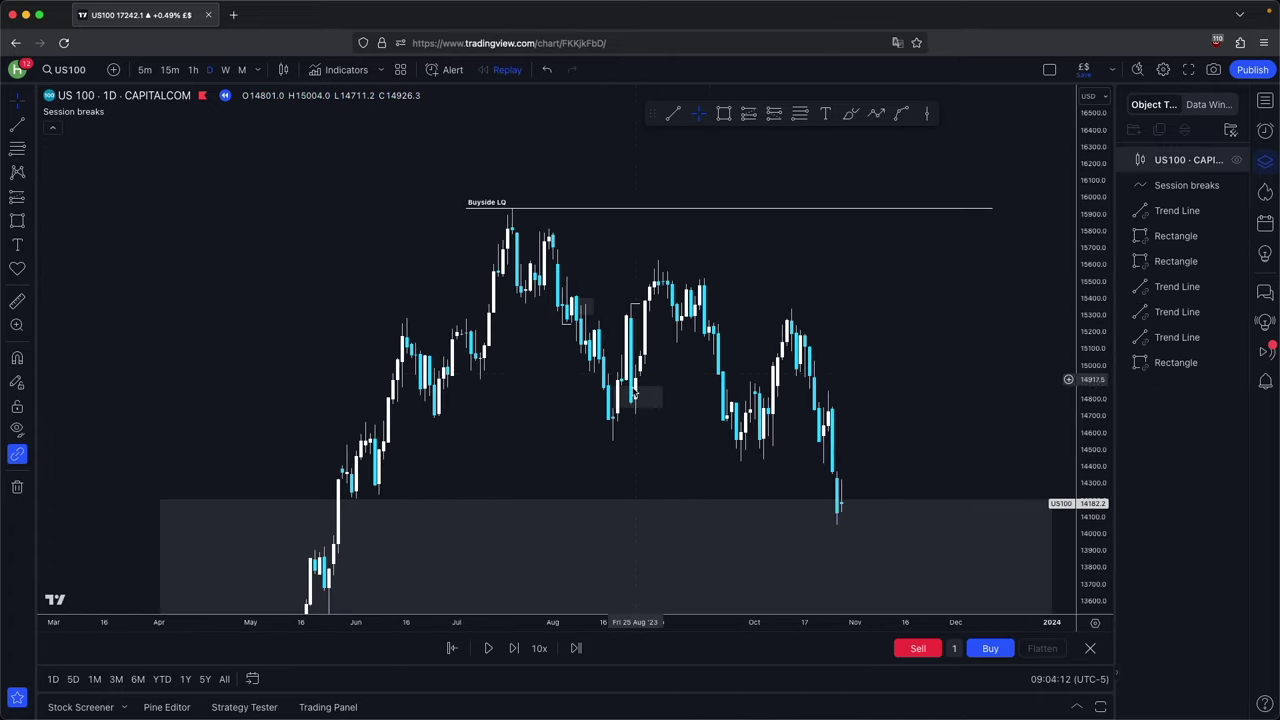
pyautogui.scroll(2, 618, 432)
pyautogui.moveTo(529, 440); pyautogui.dragTo(548, 434)
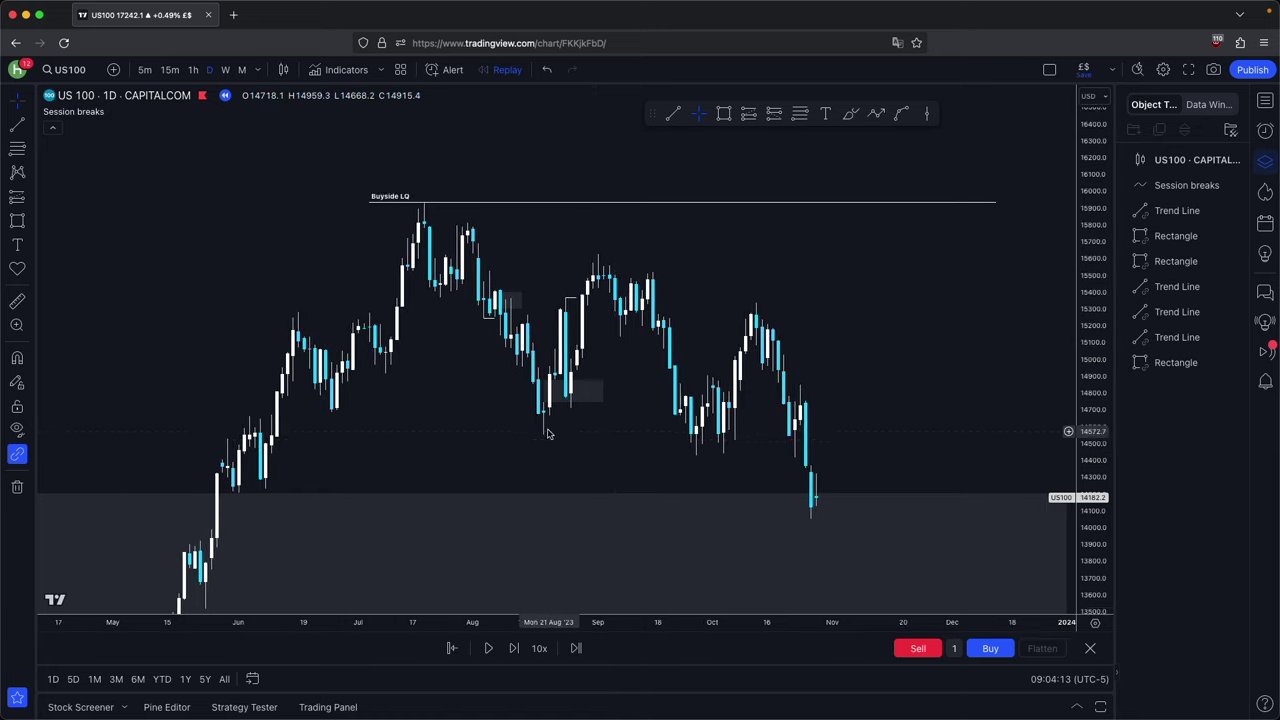
pyautogui.scroll(3, 562, 305)
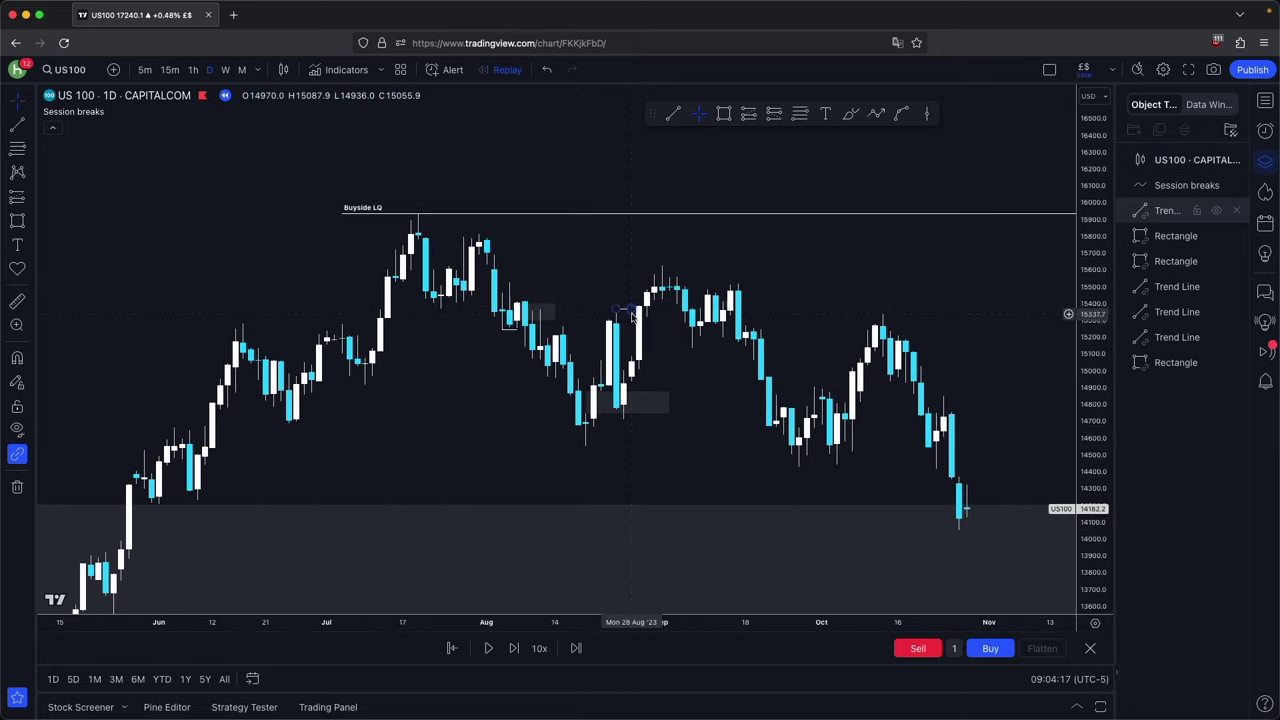
# Apply the Buyside LQ drawing template to the short trend line at the late-August high
pyautogui.click(656, 310)
pyautogui.click(494, 150)
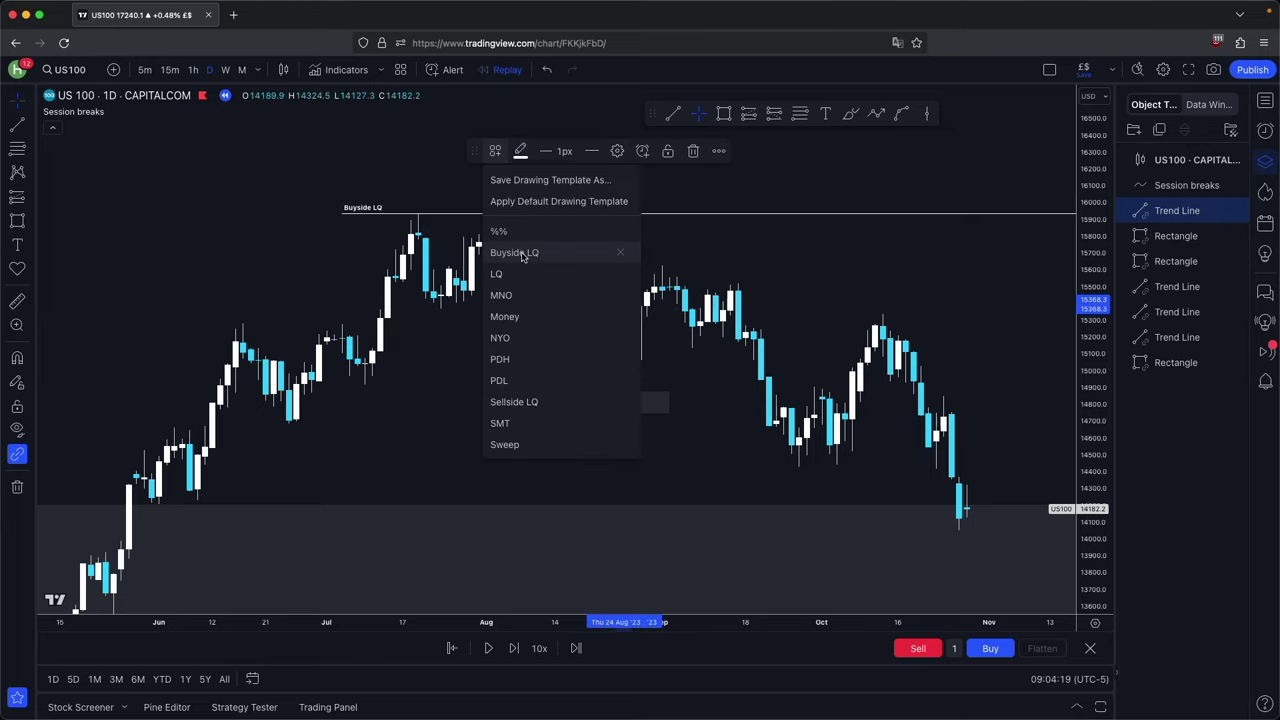
pyautogui.click(523, 251)
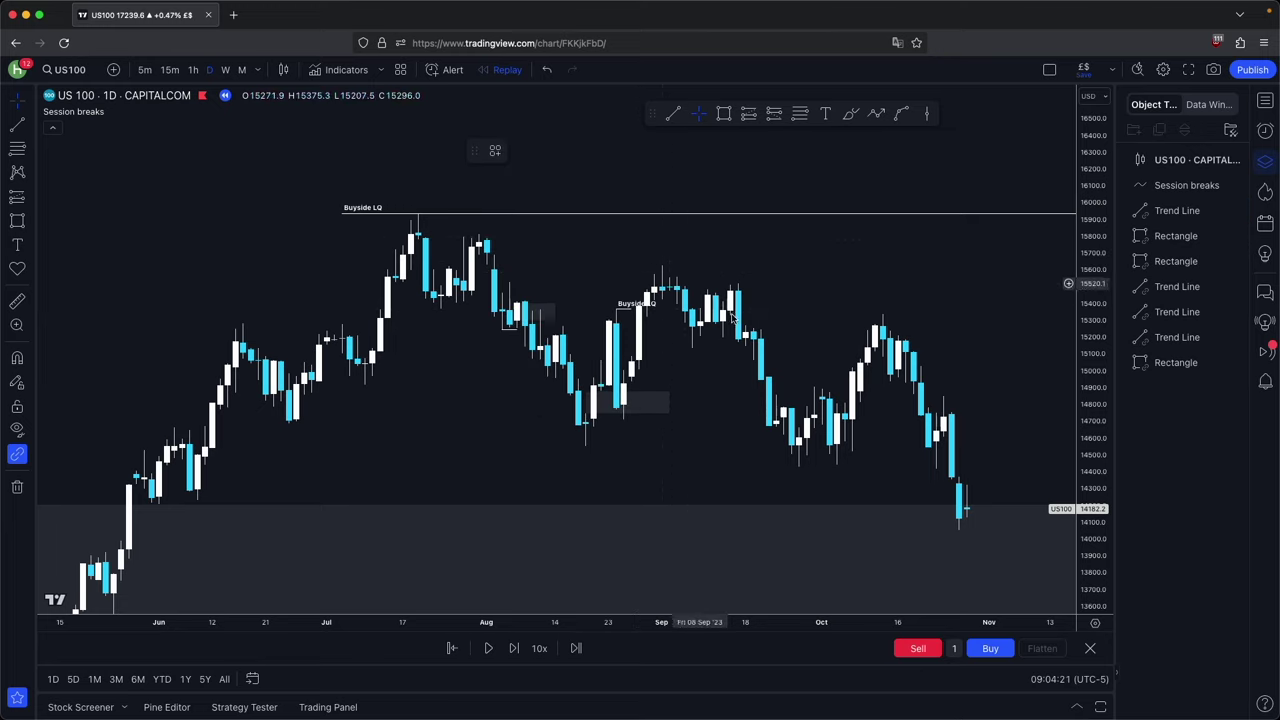
# Check the Buyside LQ lines and the large gap rectangle on the monthly timeframe, and return to the late-October candles on the daily chart
pyautogui.moveTo(510, 231); pyautogui.dragTo(226, 100)
pyautogui.click(241, 69)
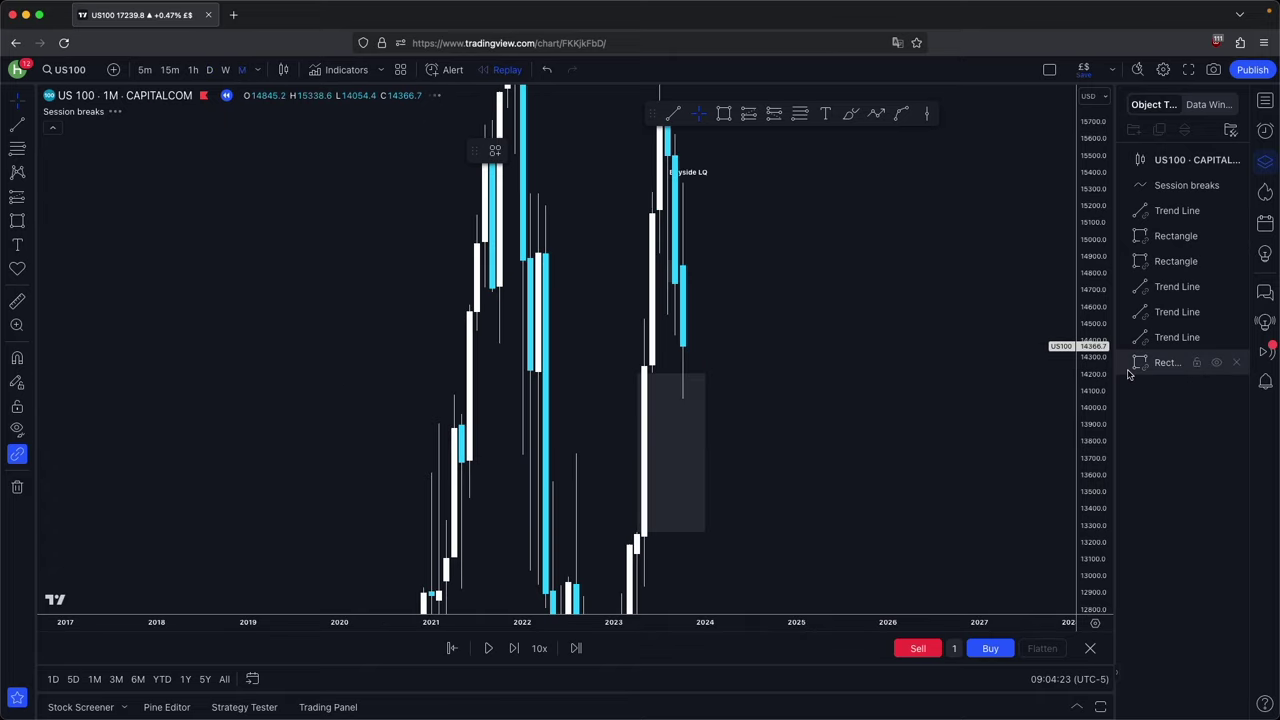
pyautogui.scroll(-3, 700, 350)
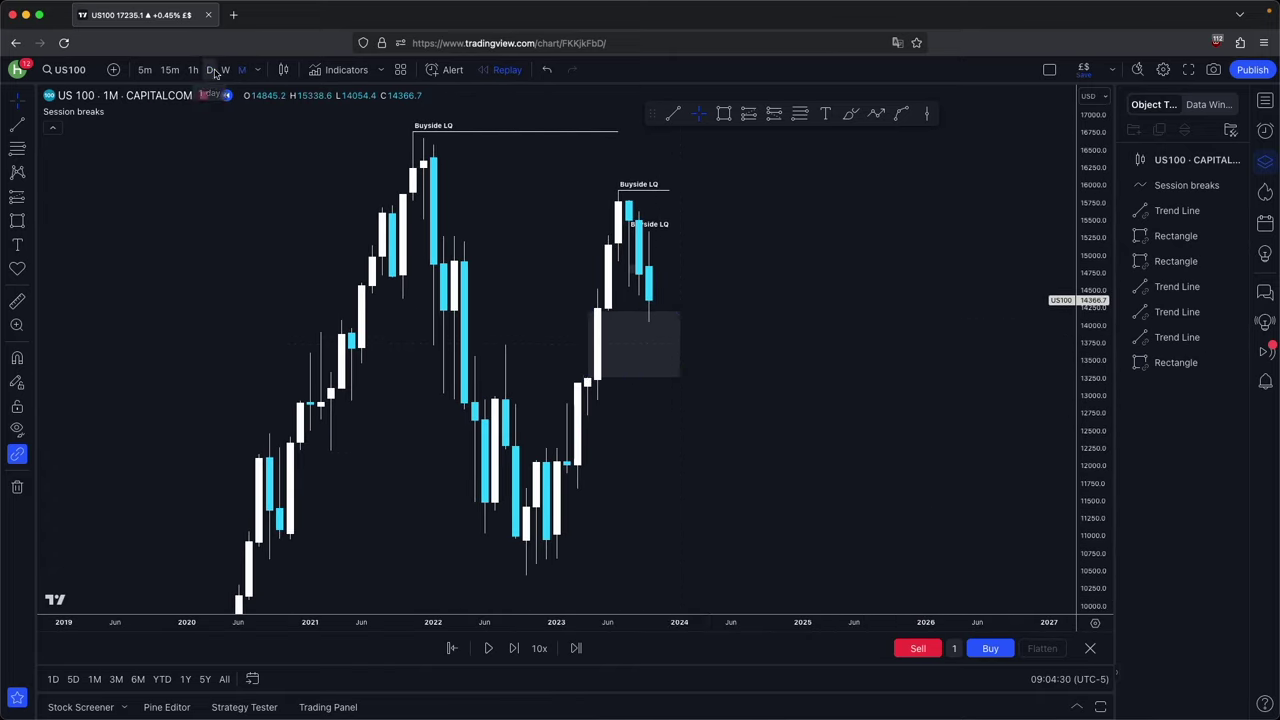
pyautogui.click(209, 69)
pyautogui.moveTo(1110, 573); pyautogui.dragTo(1100, 252)
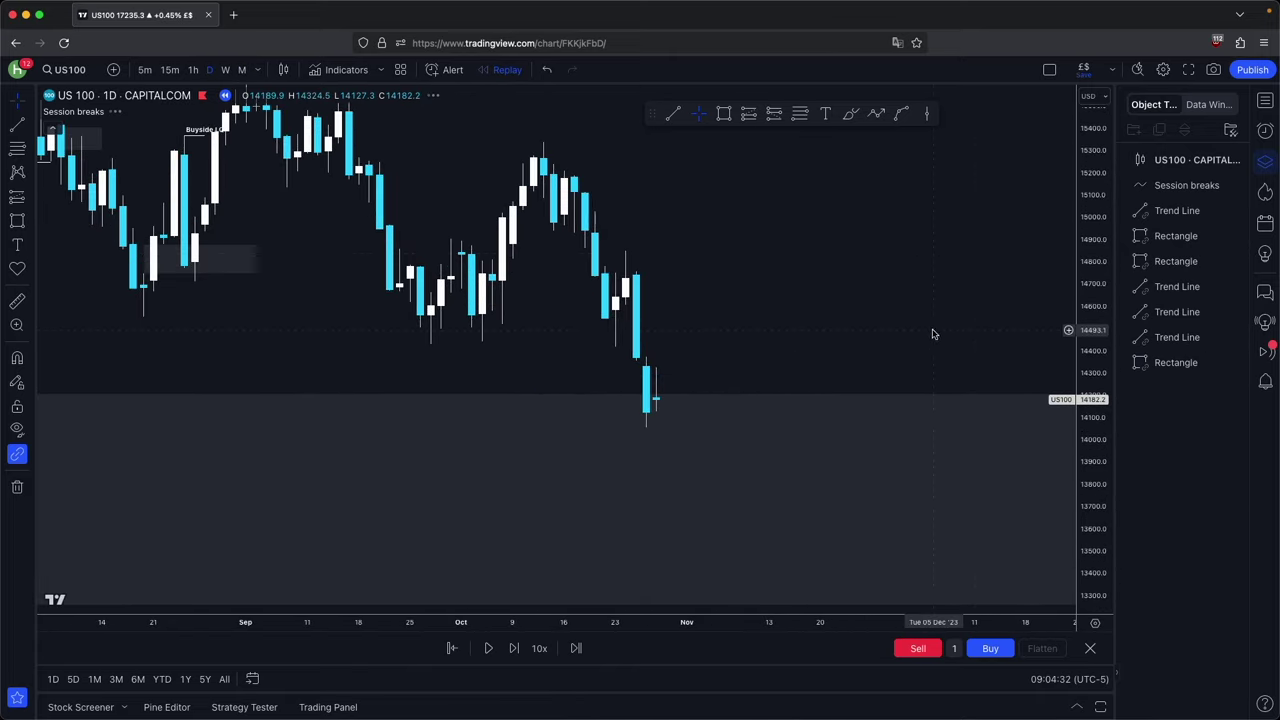
pyautogui.moveTo(915, 330); pyautogui.dragTo(906, 351)
pyautogui.scroll(1, 664, 293)
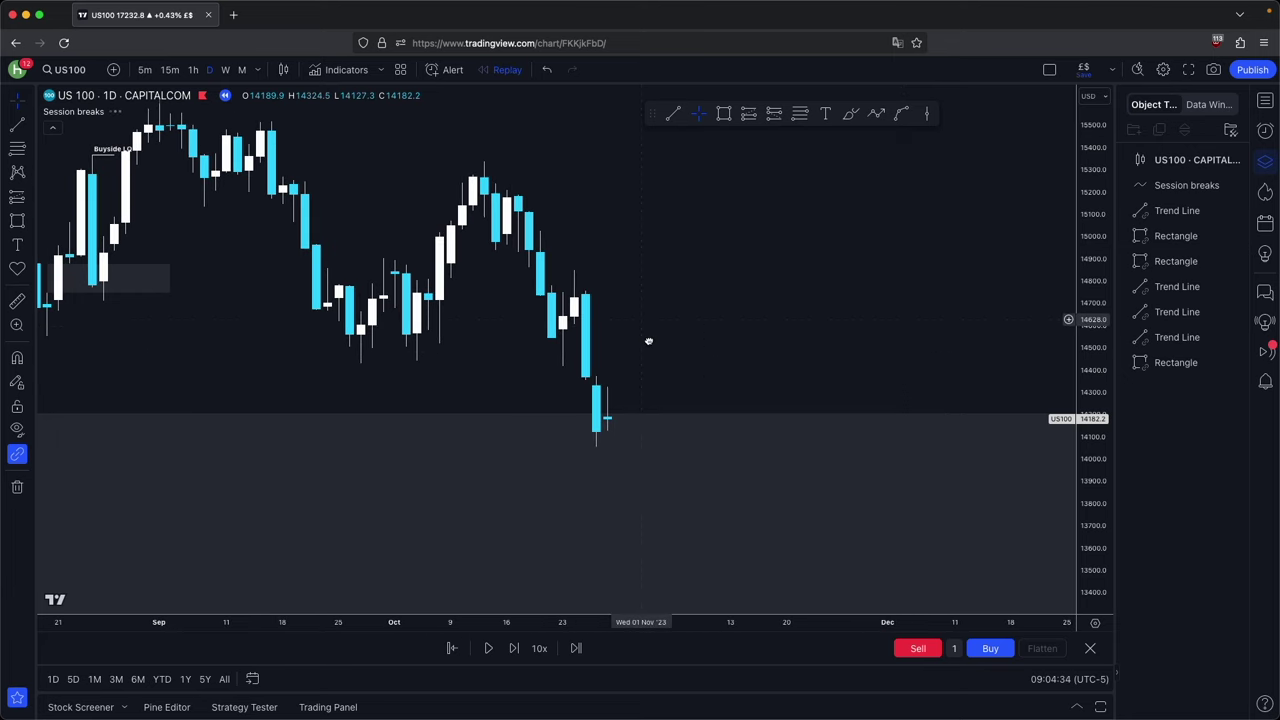
pyautogui.moveTo(645, 319); pyautogui.dragTo(667, 392)
pyautogui.click(720, 117)
pyautogui.moveTo(596, 343); pyautogui.dragTo(616, 515)
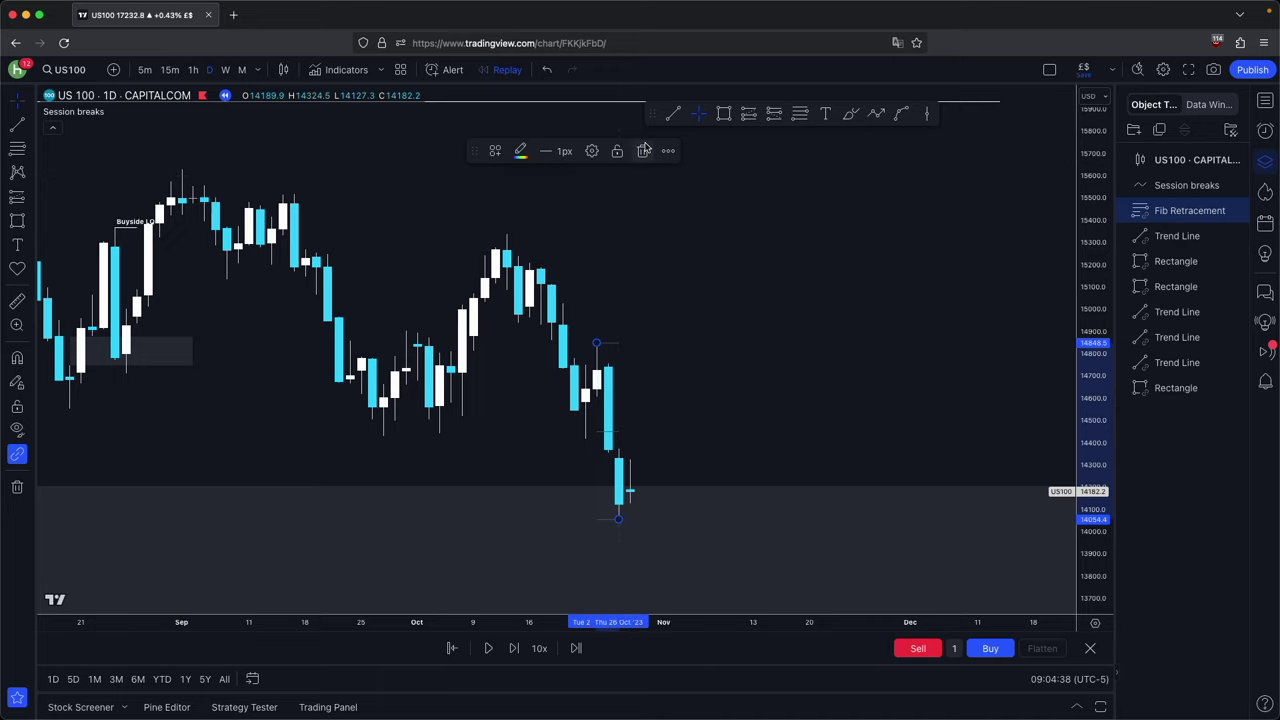
pyautogui.click(643, 150)
# Draw a short horizontal trend line from the October 24 high at 14848.5 and recolour it red
pyautogui.press('super')
pyautogui.moveTo(598, 330); pyautogui.dragTo(675, 335)
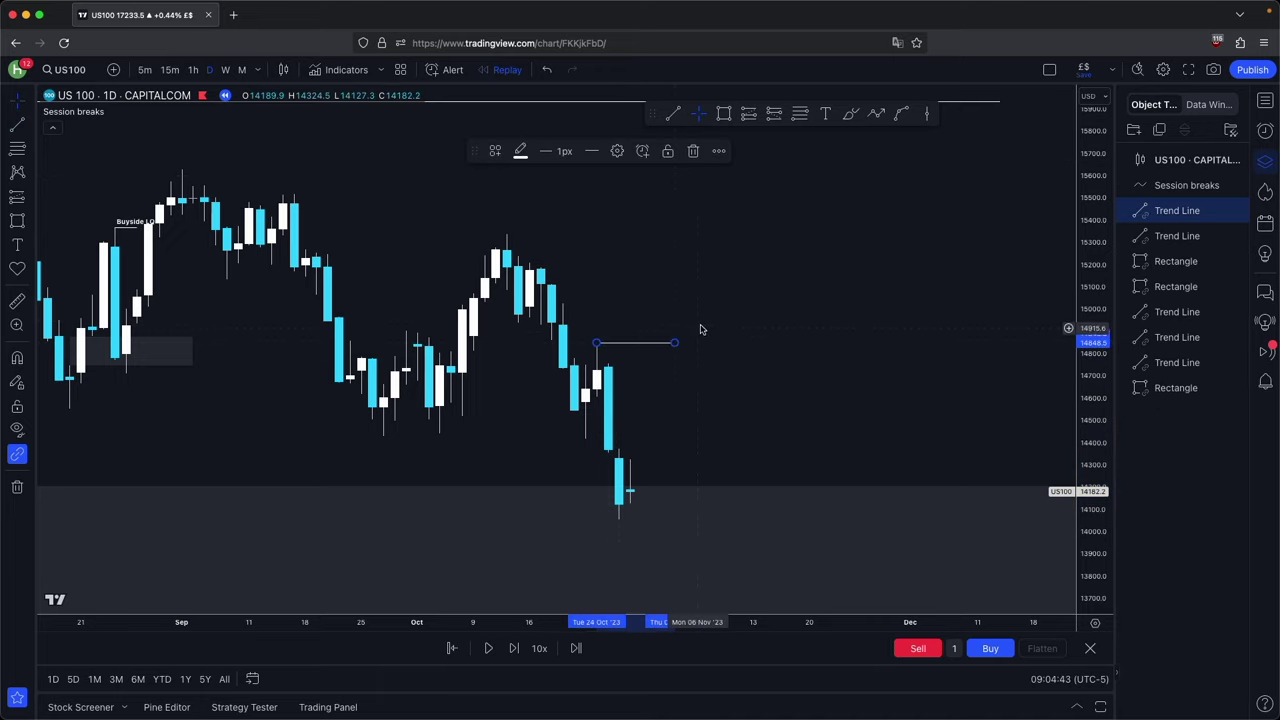
pyautogui.click(701, 328)
pyautogui.scroll(1, 712, 308)
pyautogui.moveTo(651, 379); pyautogui.dragTo(643, 362)
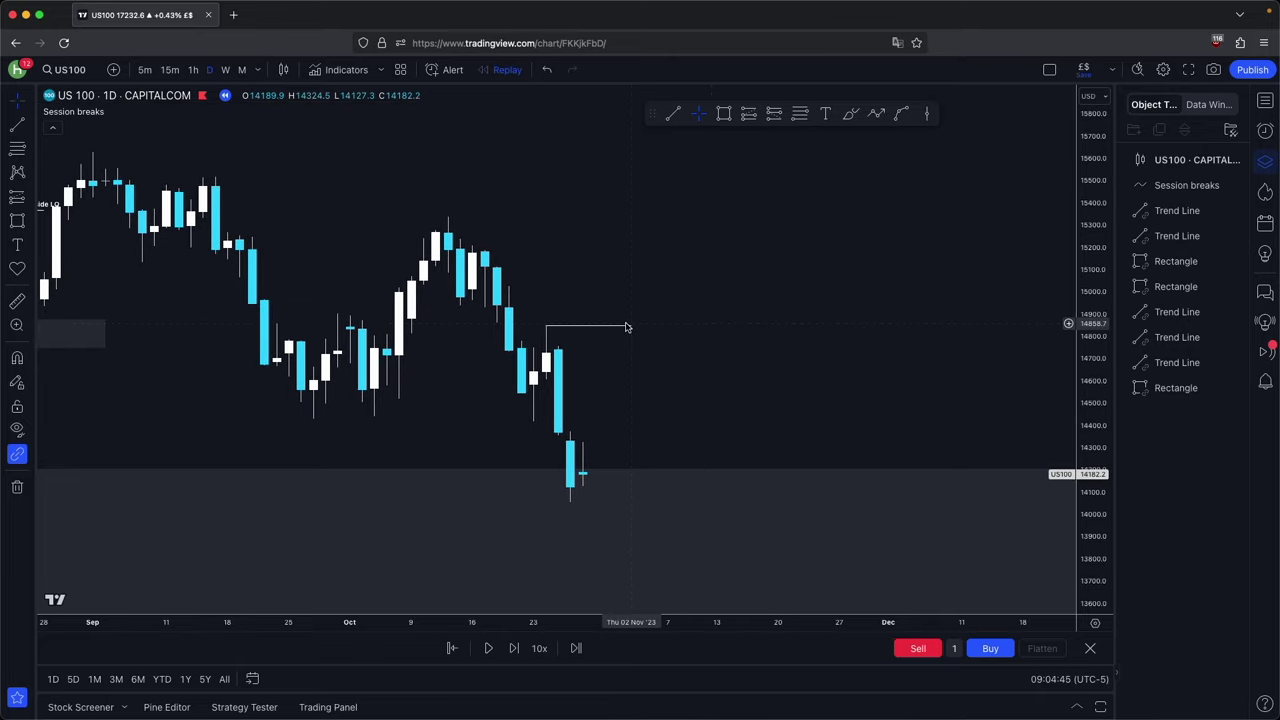
pyautogui.doubleClick(626, 326)
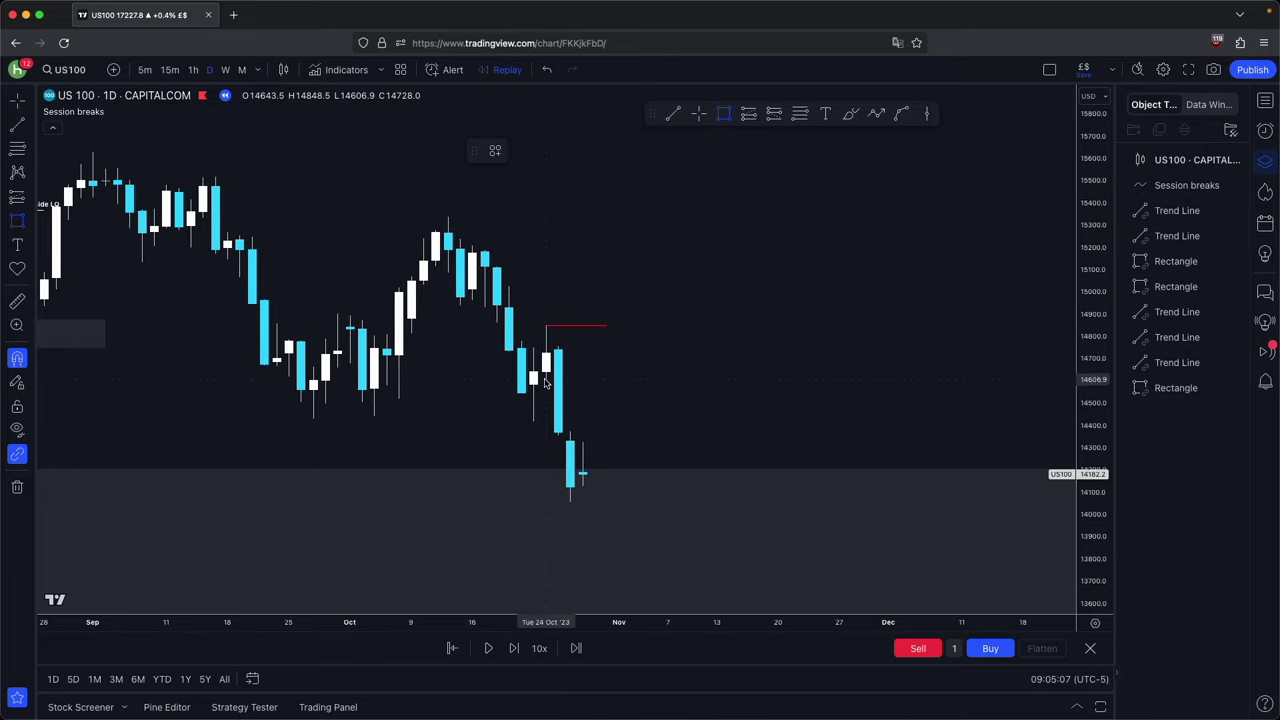
# Draw a rectangle around the October 23 and 24 candle bodies, from 14728.0 to 14585.6, and extend it past the last candle
pyautogui.keyDown('super'); pyautogui.click(533, 383); pyautogui.keyUp('super')
pyautogui.keyDown('super'); pyautogui.click(546, 354); pyautogui.keyUp('super')
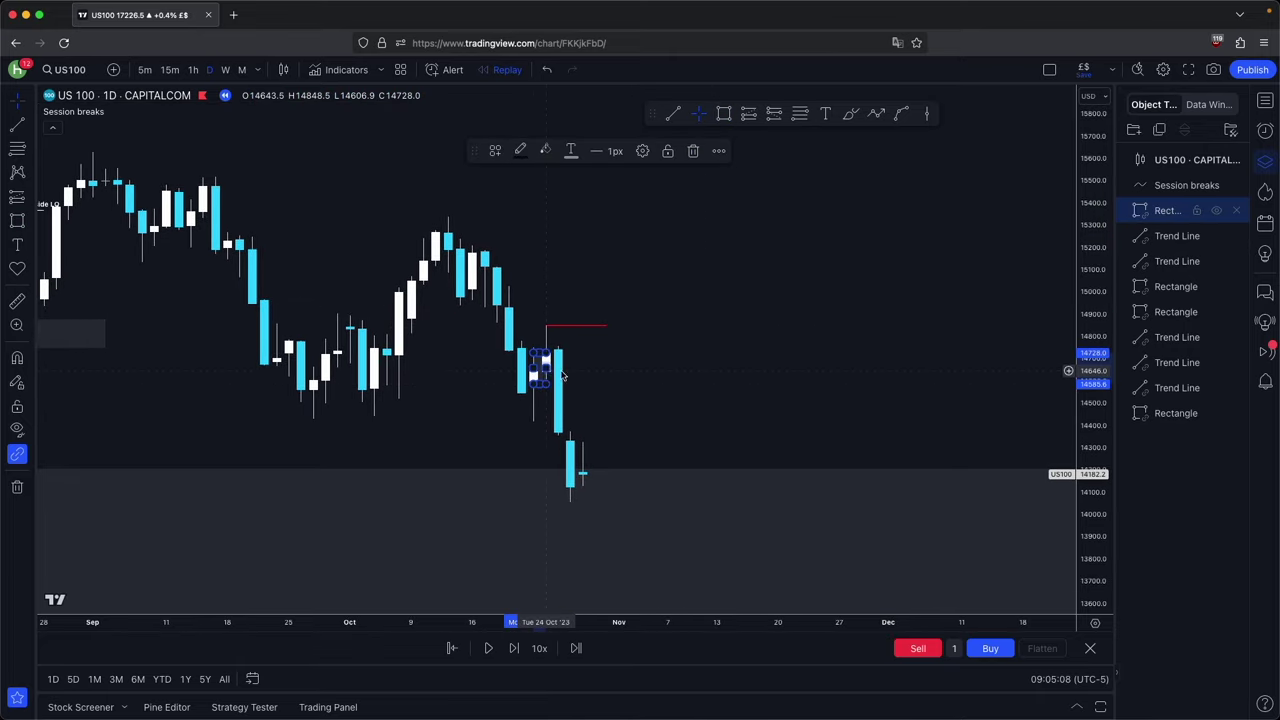
pyautogui.moveTo(547, 369); pyautogui.dragTo(631, 380)
pyautogui.click(682, 325)
# Draw a rectangle over the gap between 14606.9 and 14372.3 from October 24, and extend it to November 13
pyautogui.click(546, 379)
pyautogui.click(570, 431)
pyautogui.moveTo(569, 406); pyautogui.dragTo(713, 415)
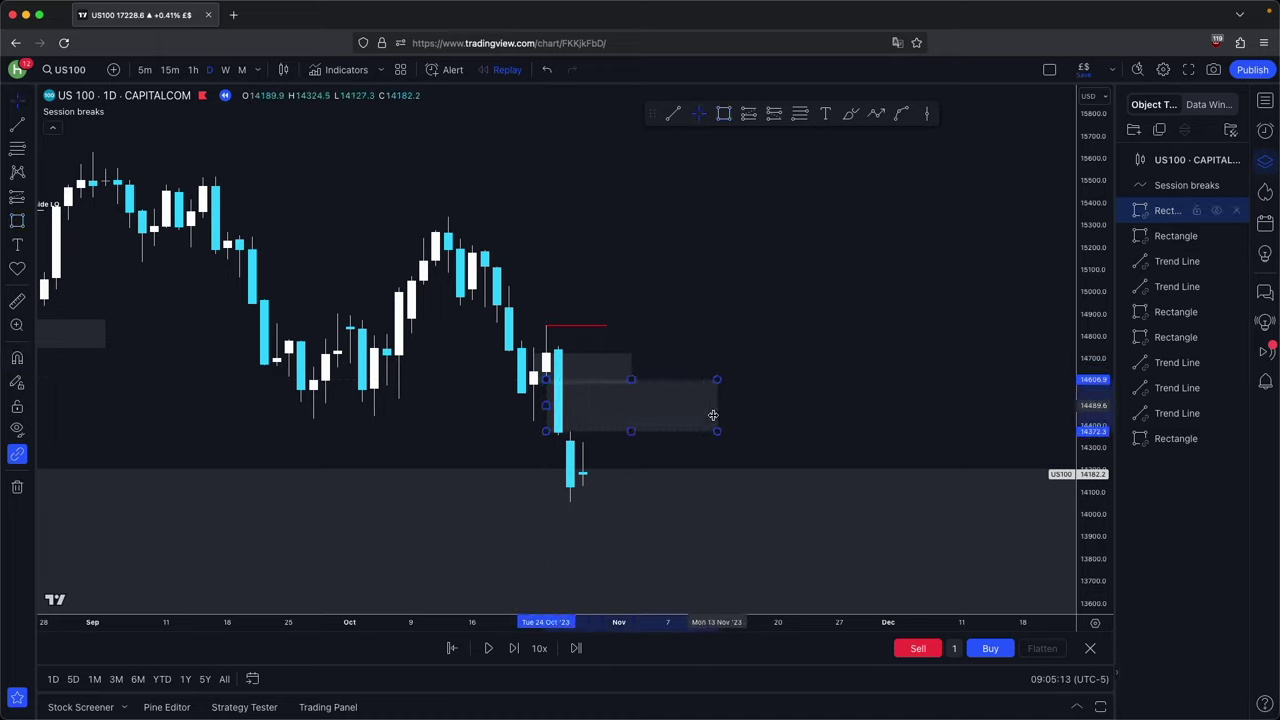
pyautogui.click(694, 311)
# Delete both rectangles just drawn beneath the October 24 high
pyautogui.click(601, 431)
pyautogui.keyDown('super'); pyautogui.click(605, 366); pyautogui.keyUp('super')
pyautogui.click(690, 153)
# Switch to the monthly timeframe and draw an upward path arrow from the gap rectangle to above the higher Buyside LQ line
pyautogui.moveTo(708, 328); pyautogui.dragTo(694, 277)
pyautogui.click(241, 69)
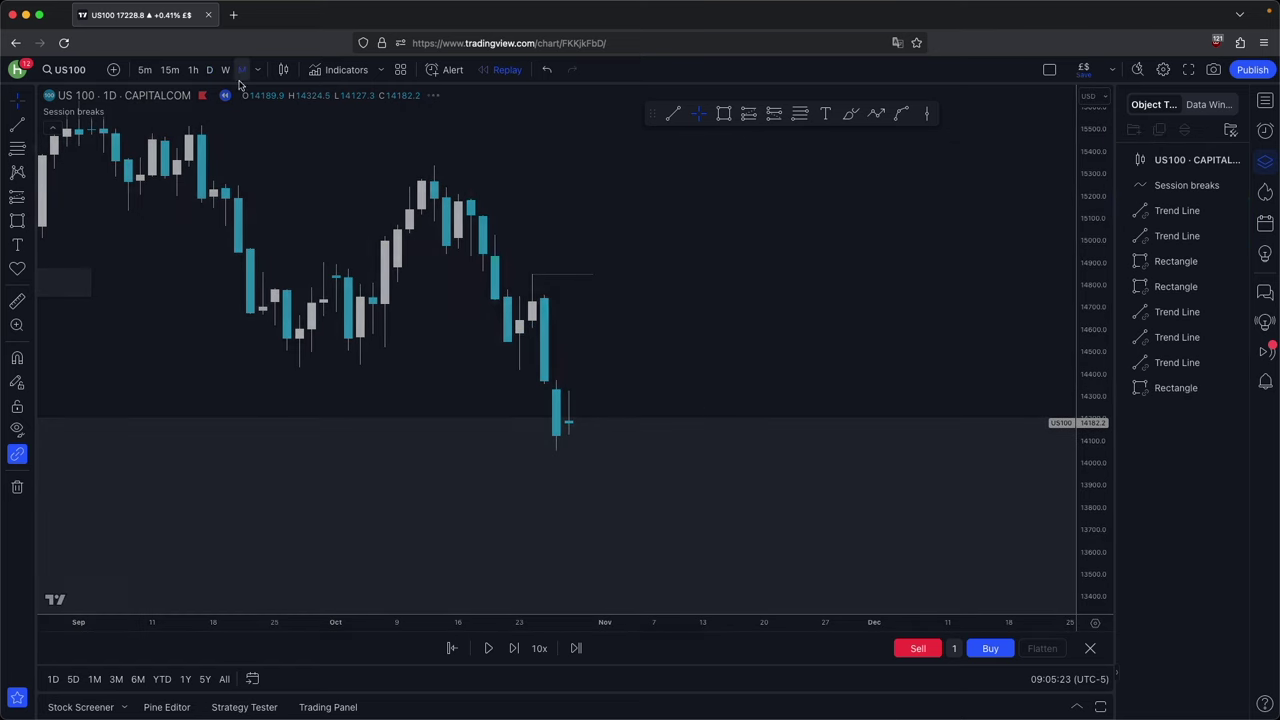
pyautogui.moveTo(588, 441); pyautogui.dragTo(643, 424)
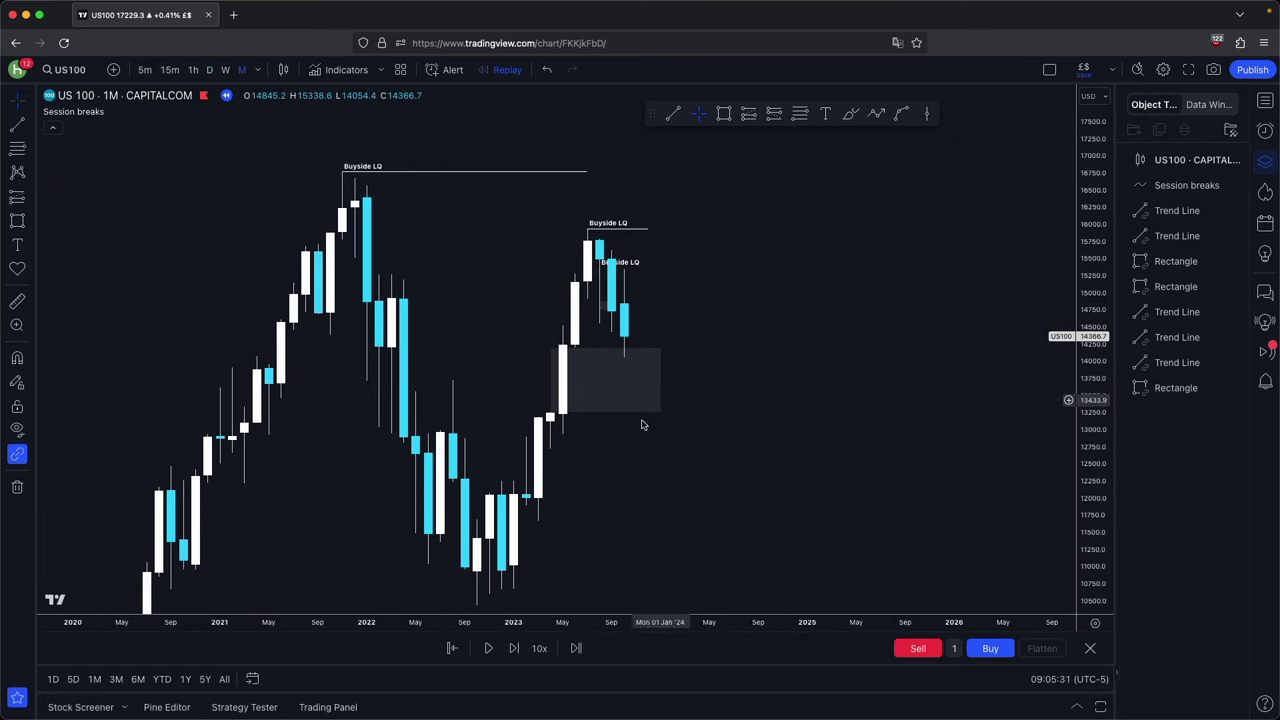
pyautogui.click(647, 358)
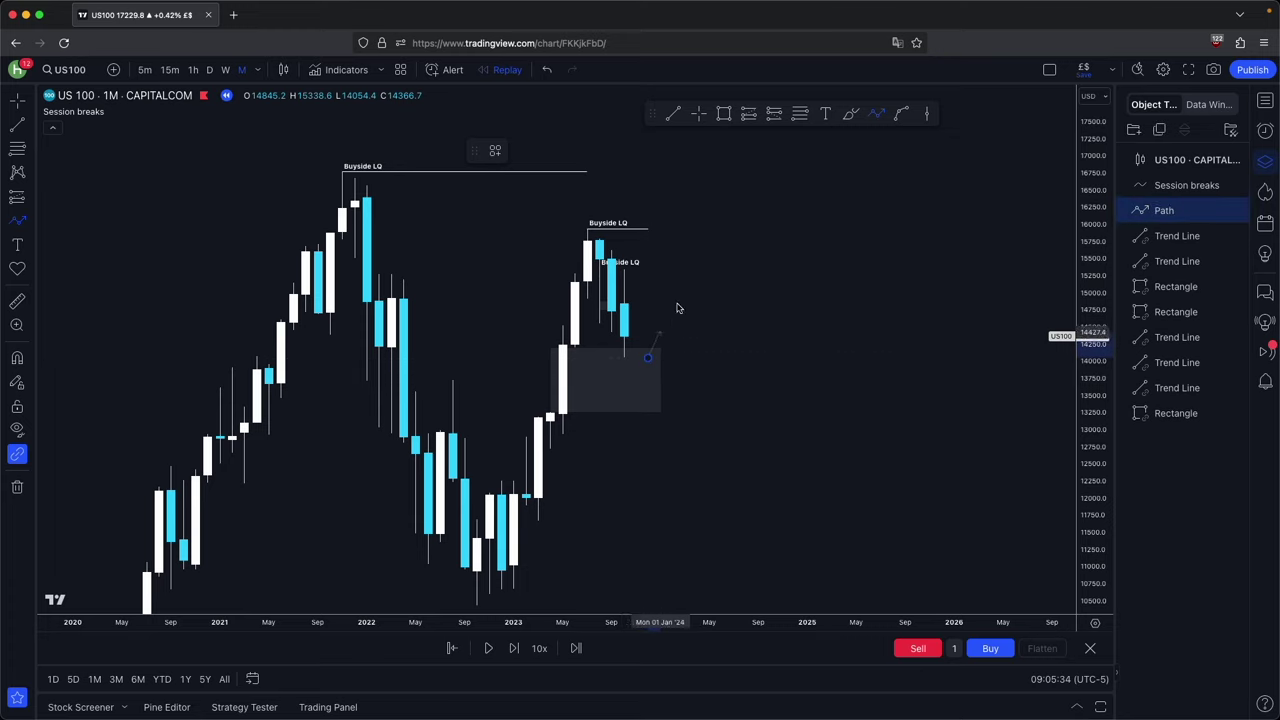
pyautogui.doubleClick(684, 157)
pyautogui.click(713, 266)
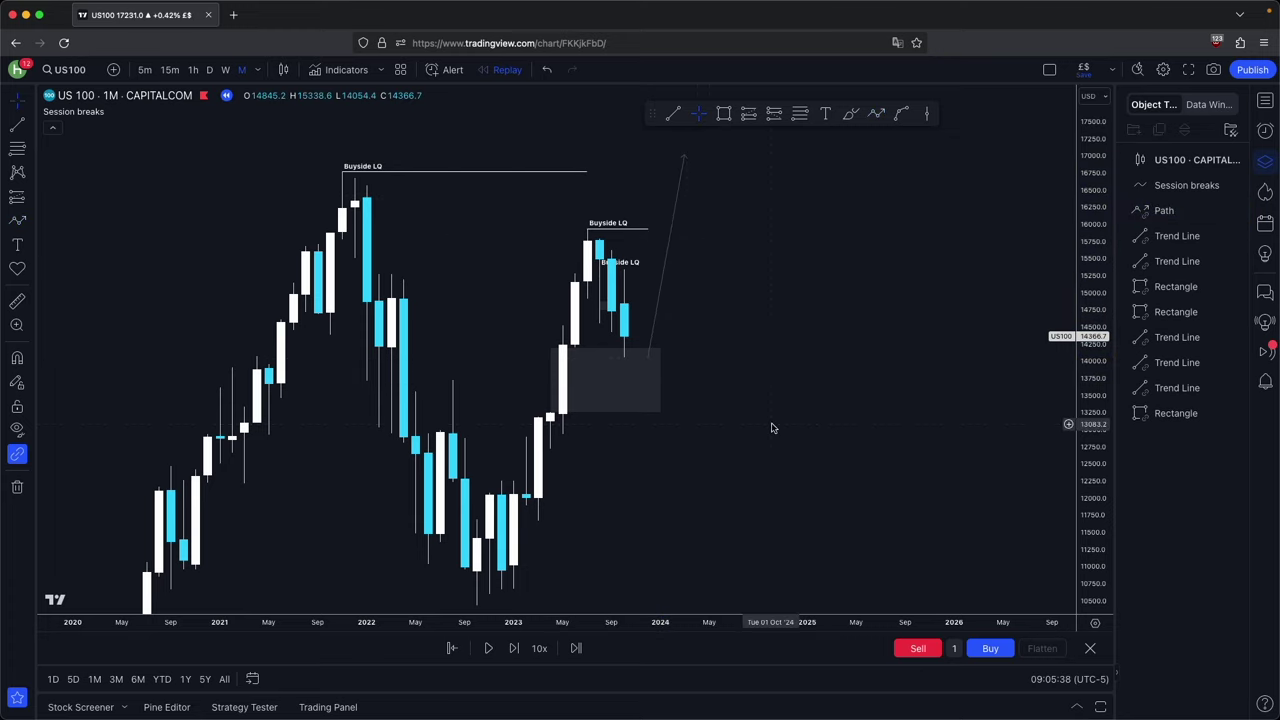
# Switch to the daily timeframe and advance the replay by three bars
pyautogui.hscroll(-5, 771, 428)
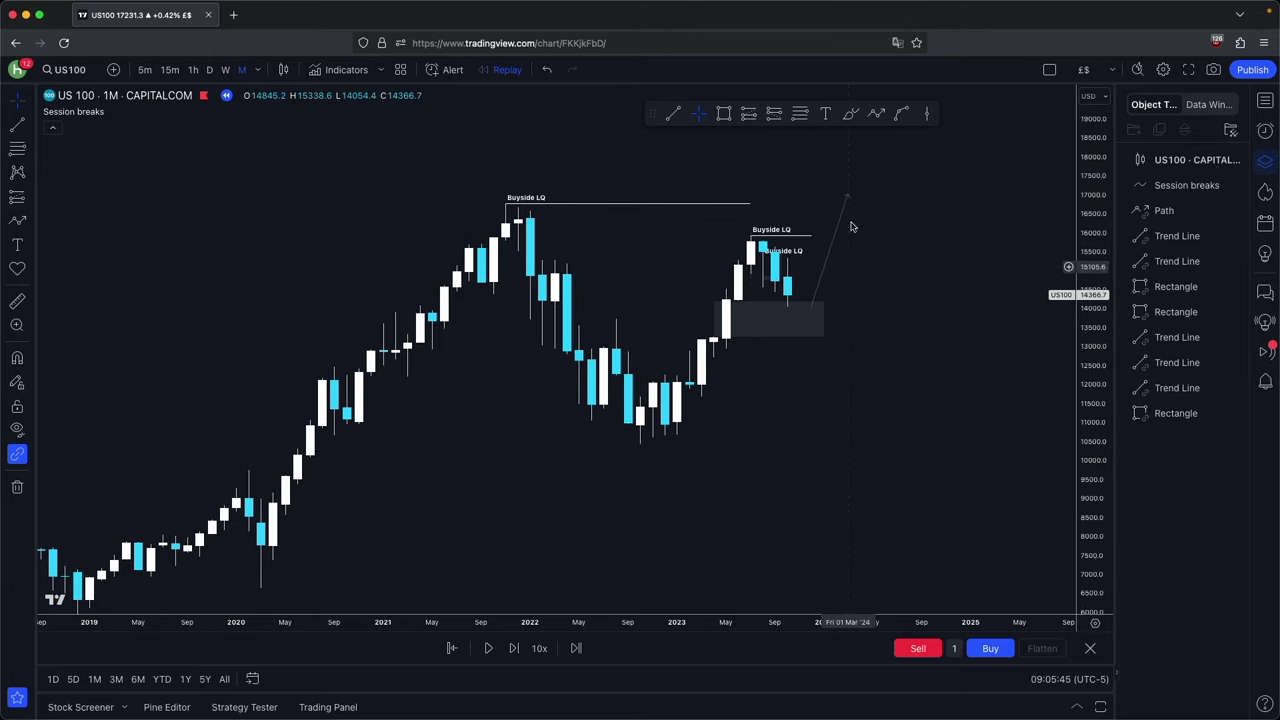
pyautogui.moveTo(923, 264); pyautogui.dragTo(882, 302)
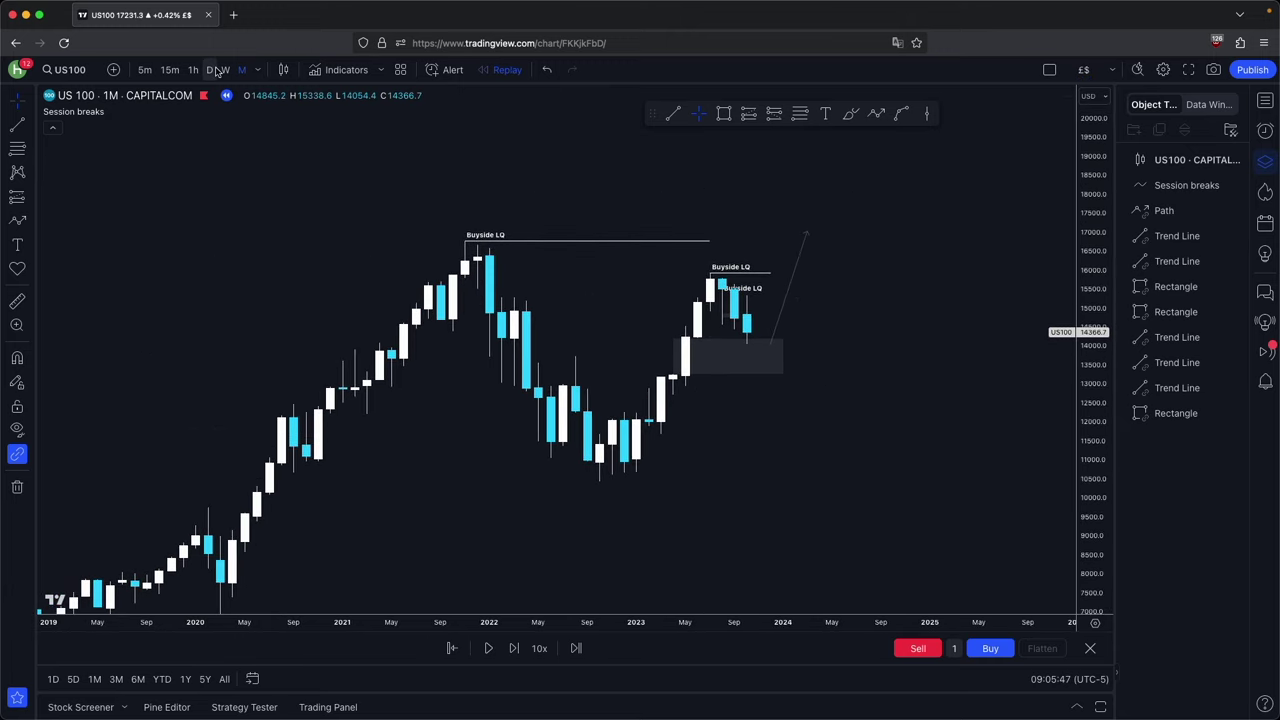
pyautogui.click(212, 69)
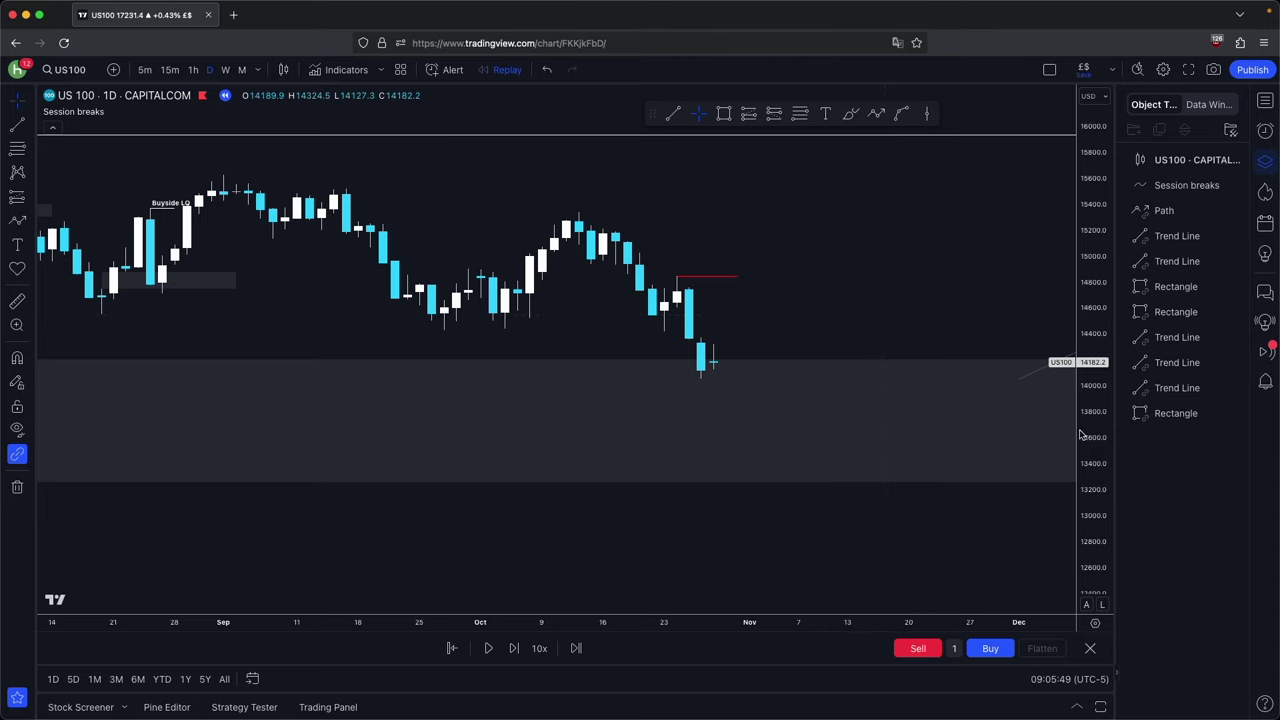
pyautogui.click(515, 649)
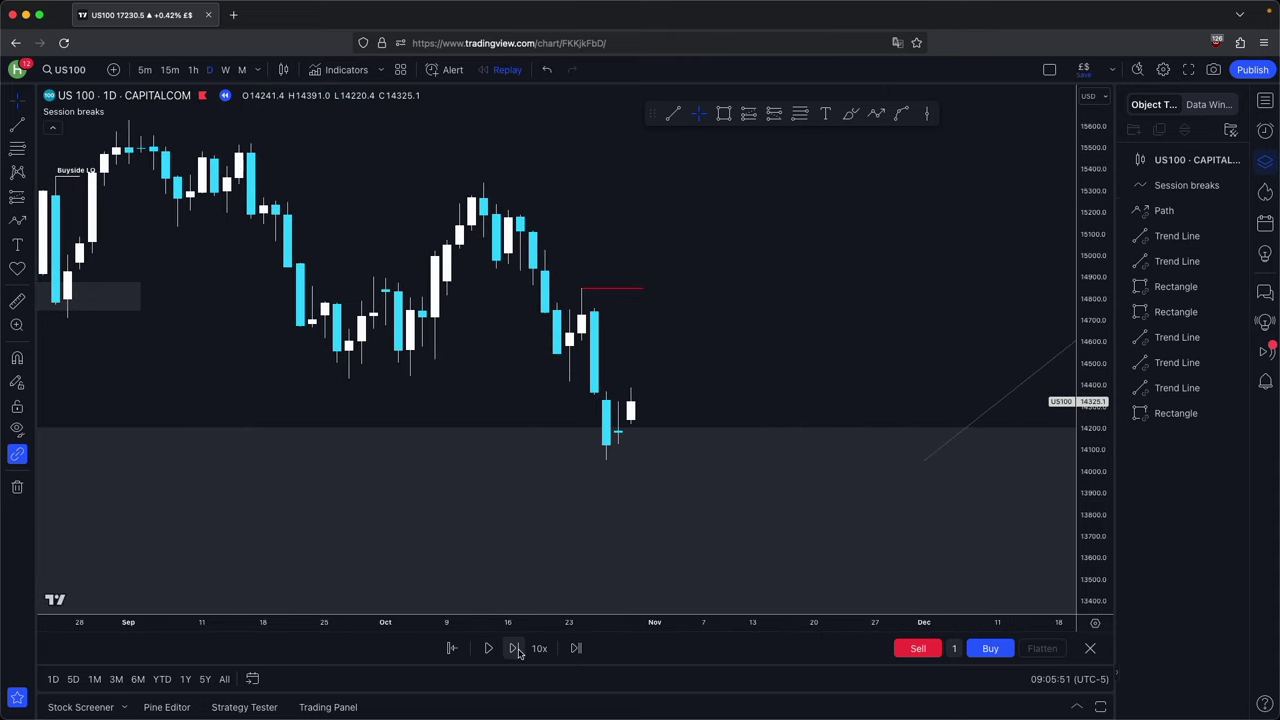
pyautogui.click(515, 649)
pyautogui.click(515, 649)
# Draw a rectangle over the gap between 14606.9 and 14372.3 from October 24 to November 1, and advance the replay by one bar
pyautogui.hotkey('alt', 'shift', 'r')
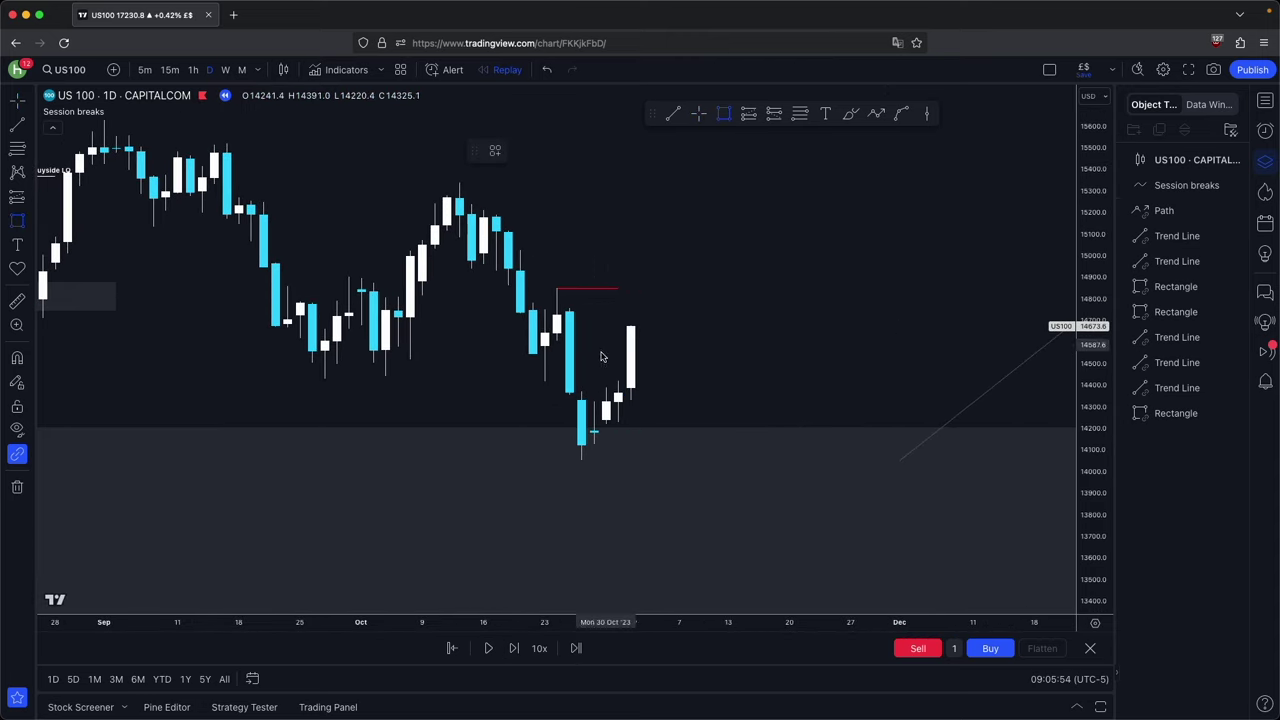
pyautogui.click(556, 341)
pyautogui.click(606, 391)
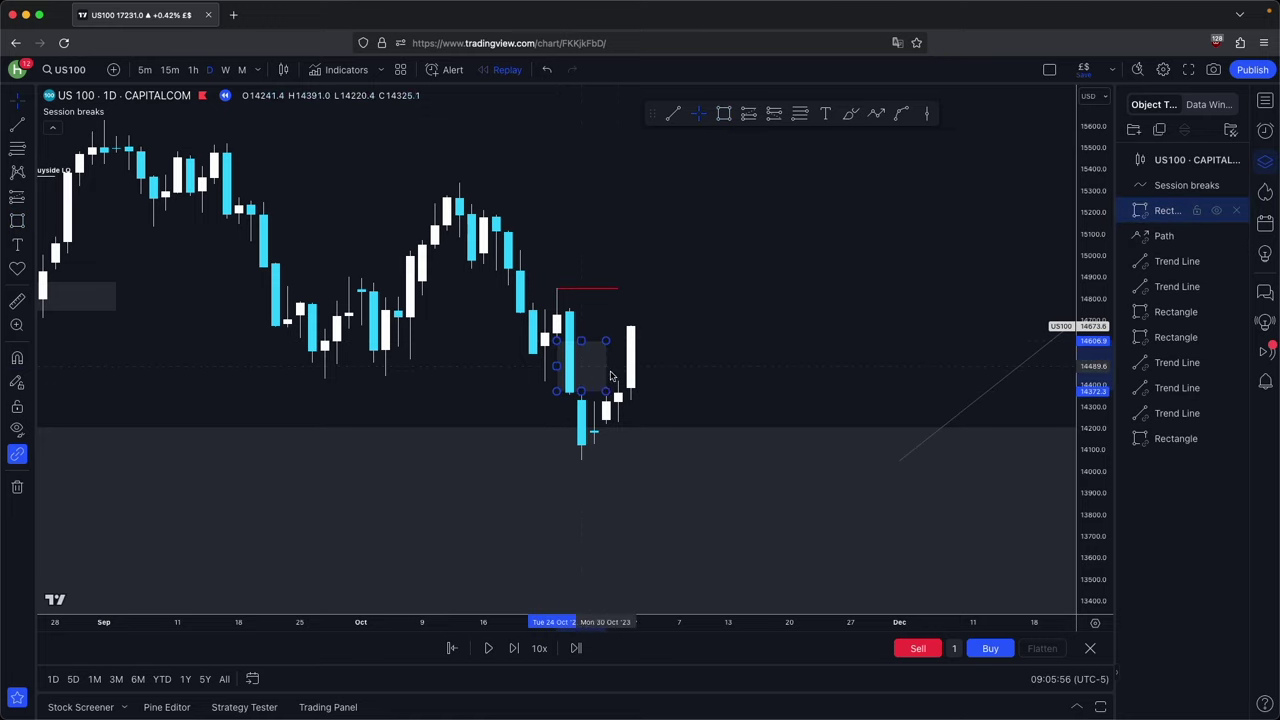
pyautogui.moveTo(612, 377); pyautogui.dragTo(632, 381)
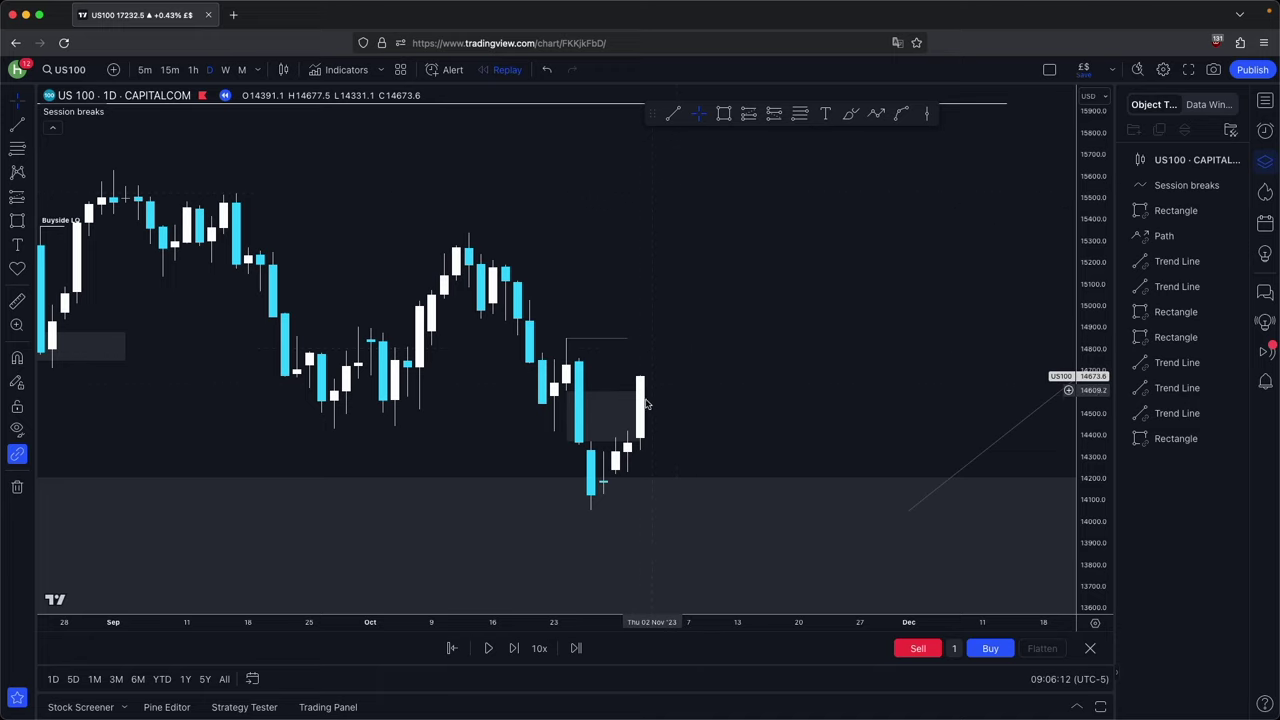
pyautogui.moveTo(671, 483); pyautogui.dragTo(665, 349)
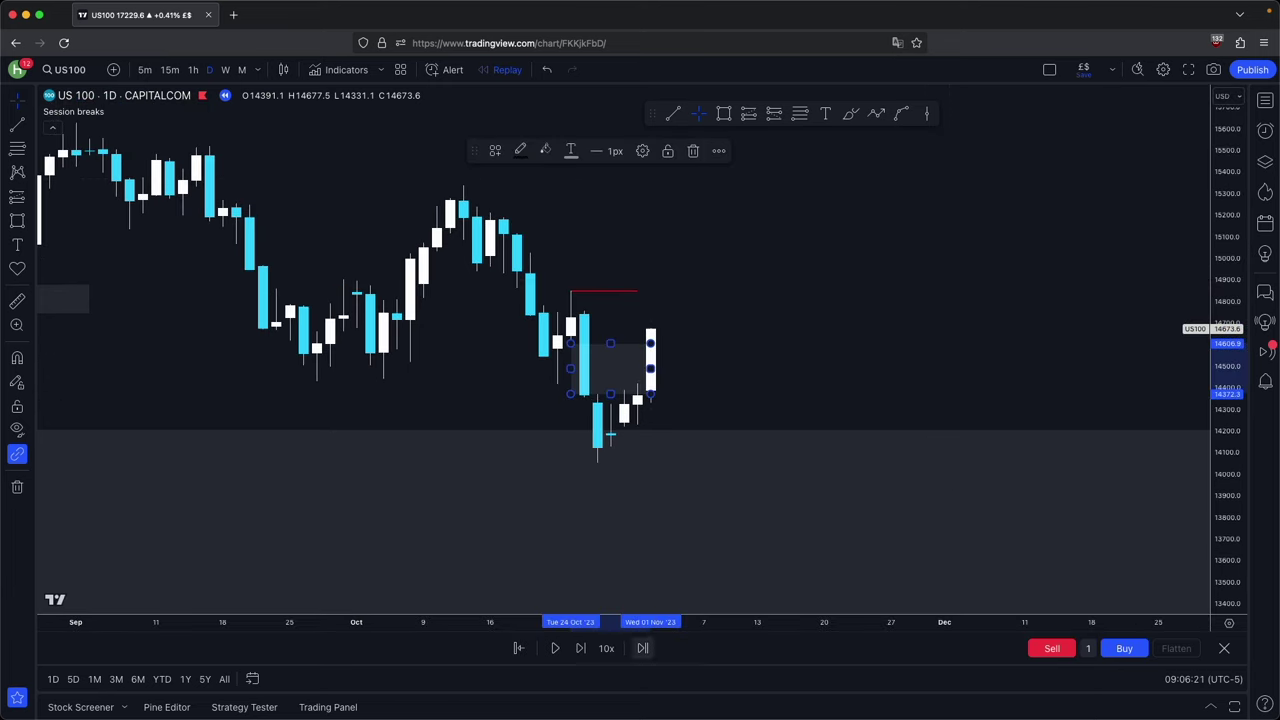
pyautogui.click(580, 648)
pyautogui.click(700, 334)
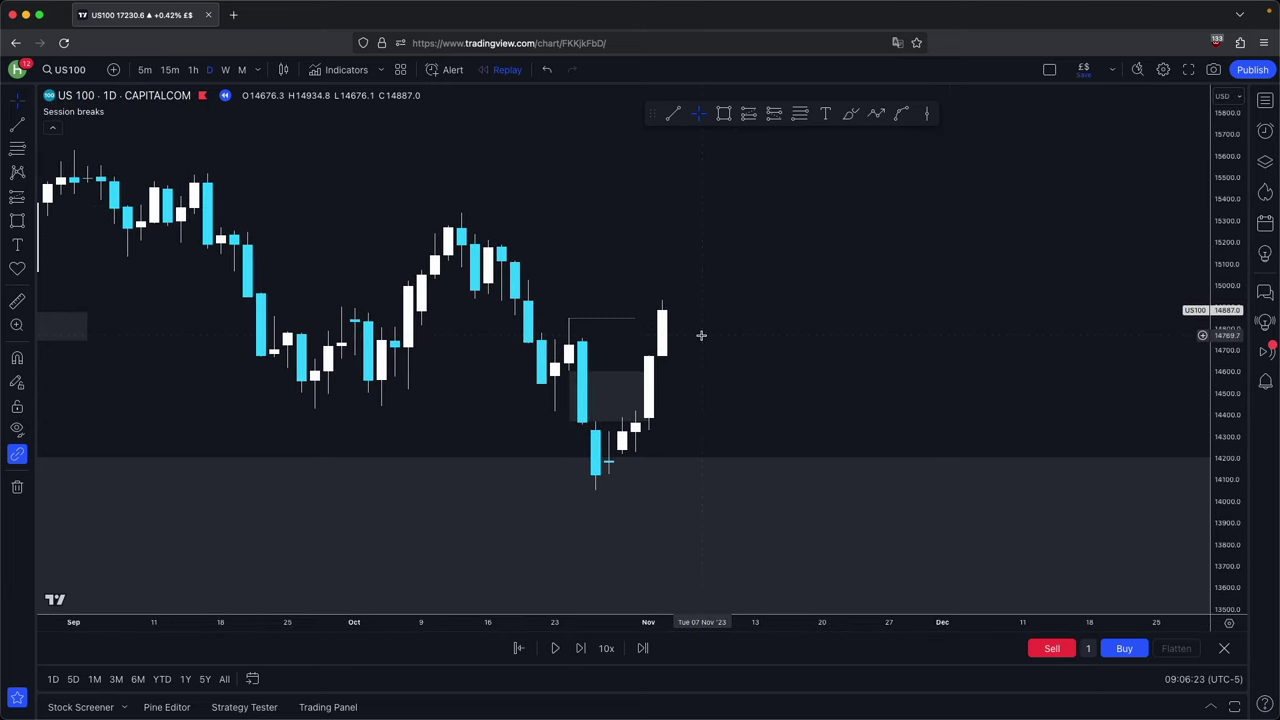
# Try a rectangle around the October 23 and 24 candle bodies, from 14728.0 to 14585.6, stretched to November 1, and delete it
pyautogui.click(724, 114)
pyautogui.click(555, 375)
pyautogui.click(569, 346)
pyautogui.moveTo(567, 363); pyautogui.dragTo(649, 363)
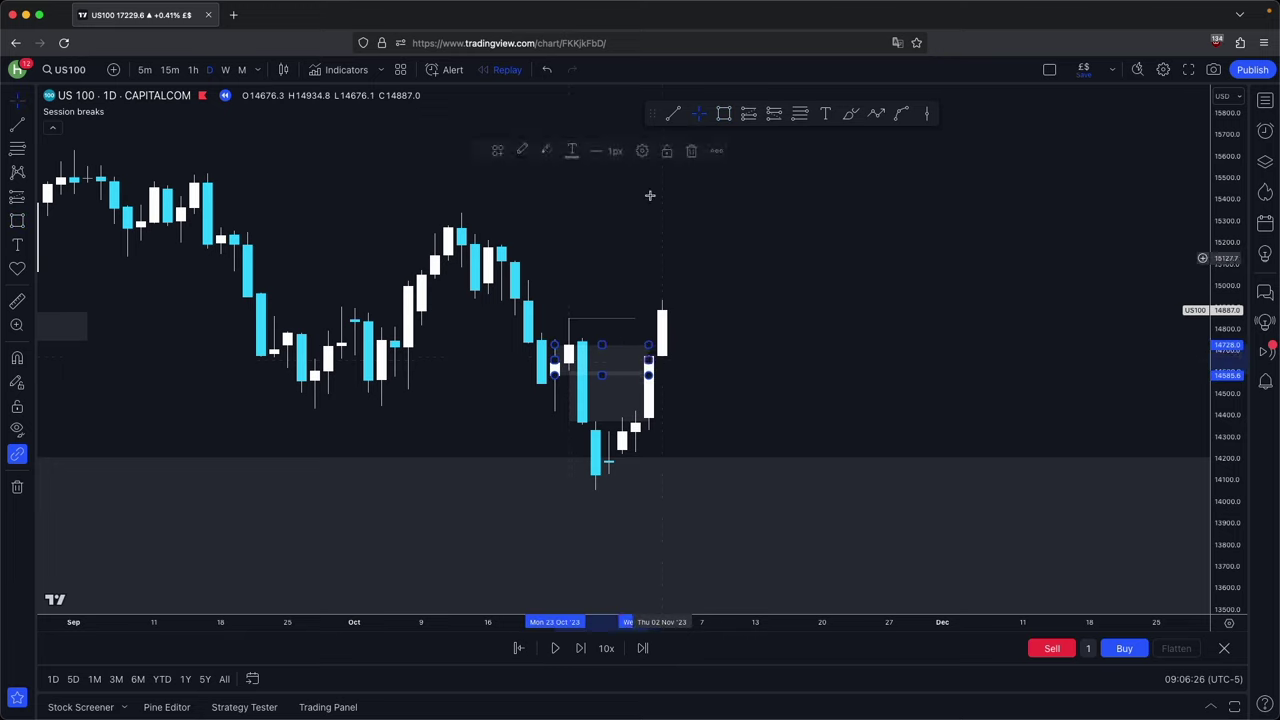
pyautogui.click(693, 151)
# Delete the gap rectangle starting at October 24 and end the line at the October 24 high on October 31
pyautogui.moveTo(634, 319); pyautogui.dragTo(648, 326)
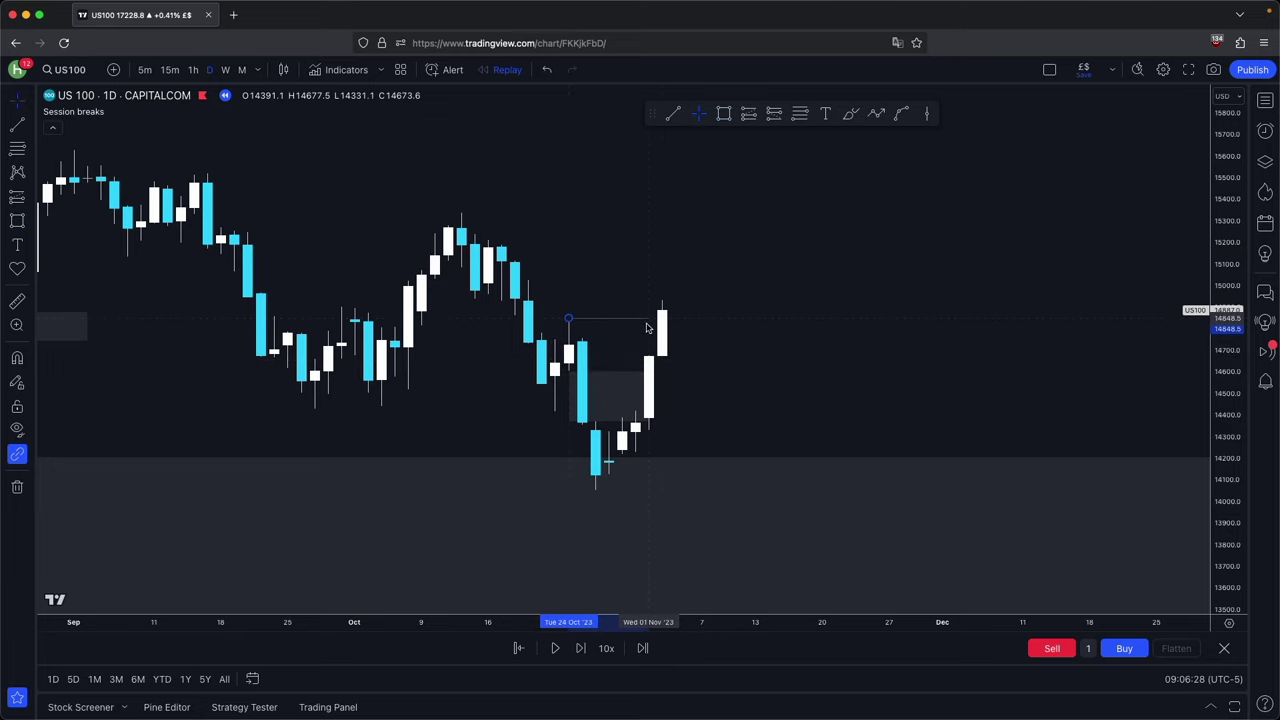
pyautogui.click(611, 370)
pyautogui.click(693, 150)
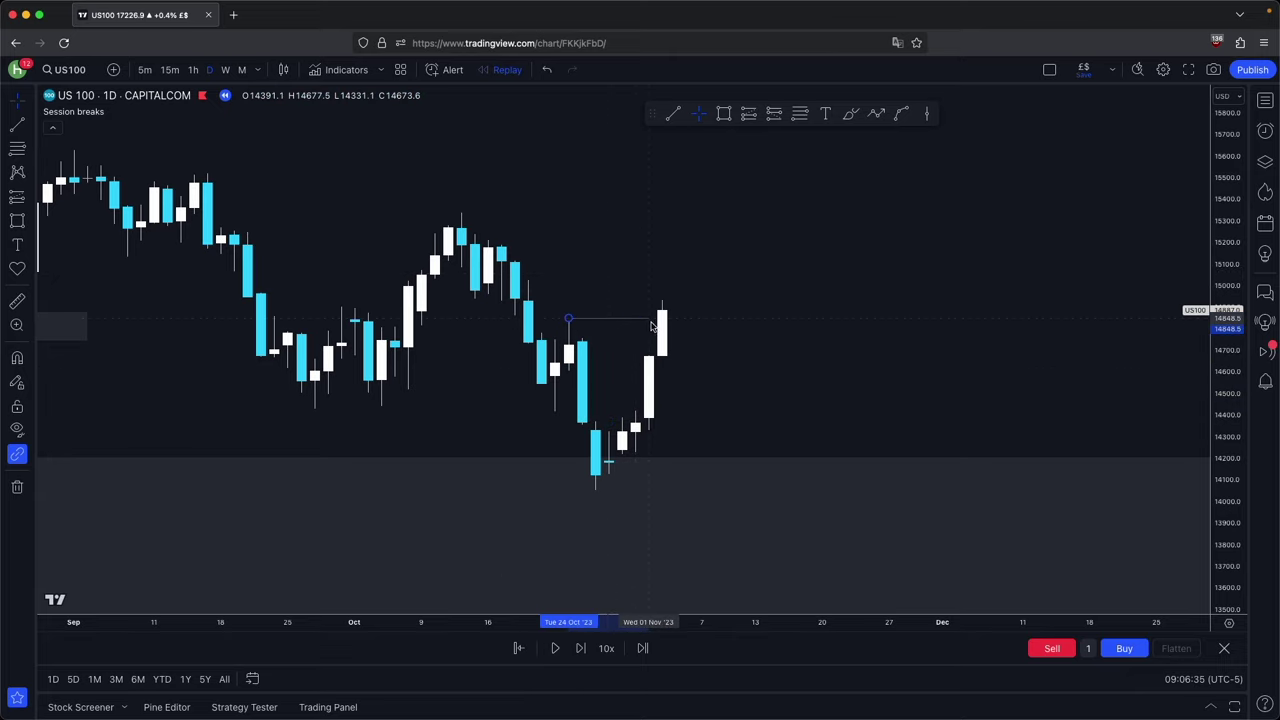
pyautogui.moveTo(635, 328); pyautogui.dragTo(622, 328)
pyautogui.moveTo(768, 378); pyautogui.dragTo(766, 398)
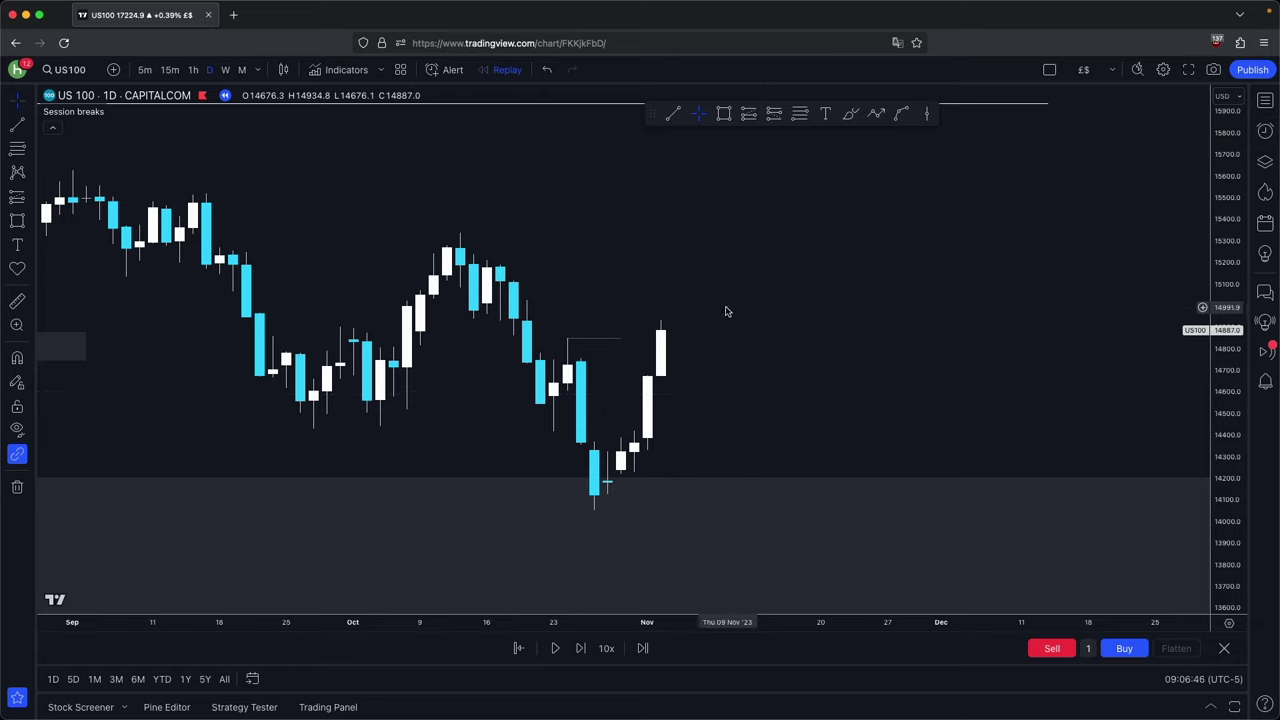
pyautogui.moveTo(733, 321); pyautogui.dragTo(734, 324)
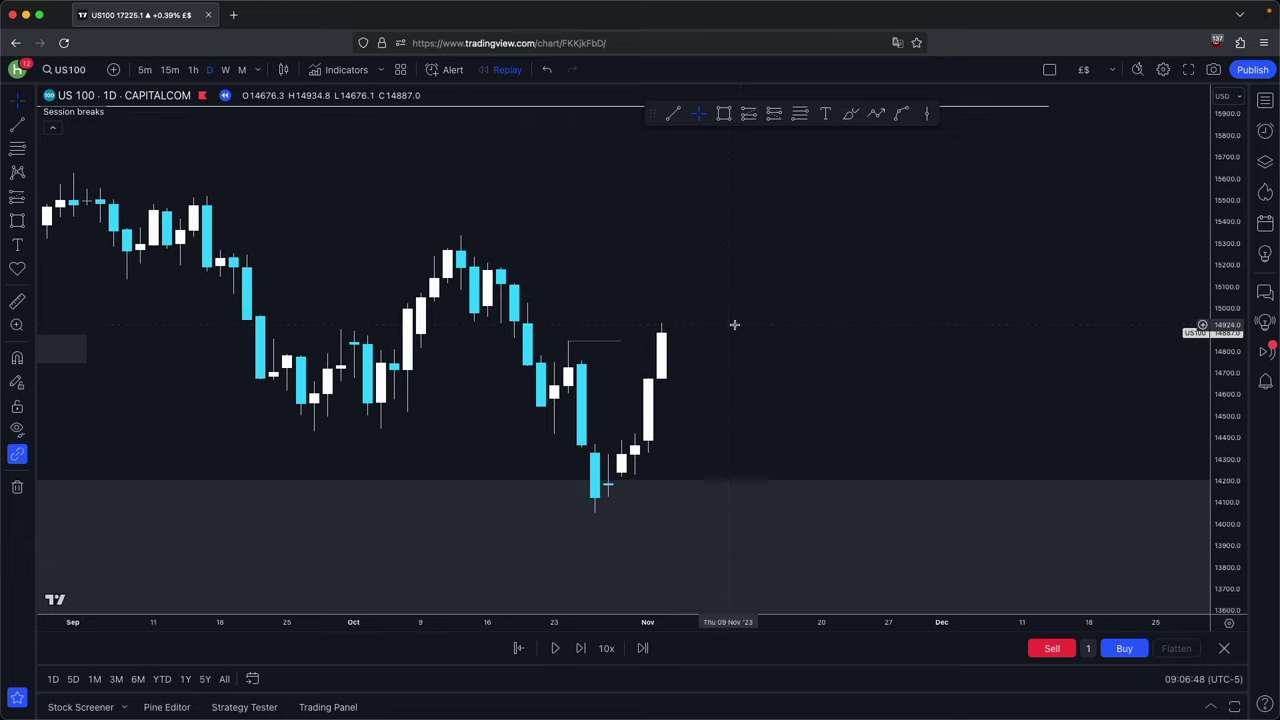
pyautogui.moveTo(621, 342); pyautogui.dragTo(634, 342)
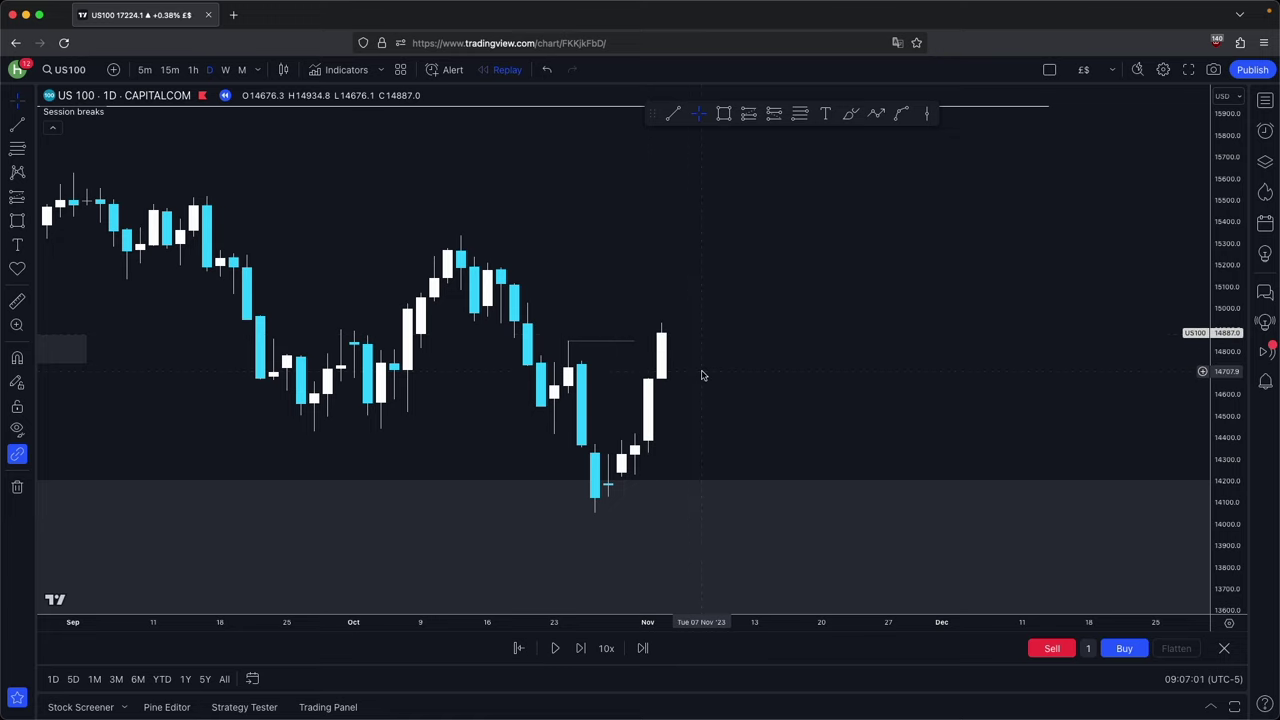
pyautogui.moveTo(703, 378); pyautogui.dragTo(703, 401)
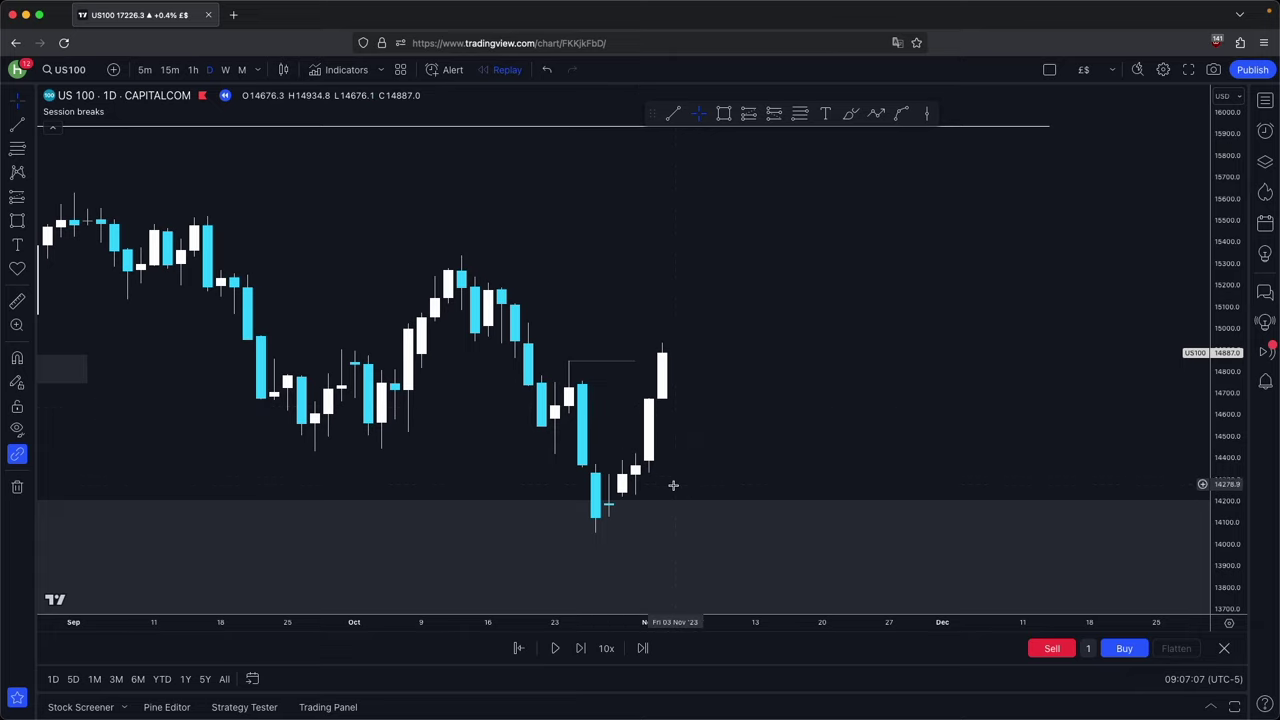
# Advance the daily replay by six bars to November 10
pyautogui.click(581, 648)
pyautogui.click(581, 648)
pyautogui.click(581, 648)
pyautogui.click(581, 648)
pyautogui.click(581, 648)
pyautogui.click(581, 648)
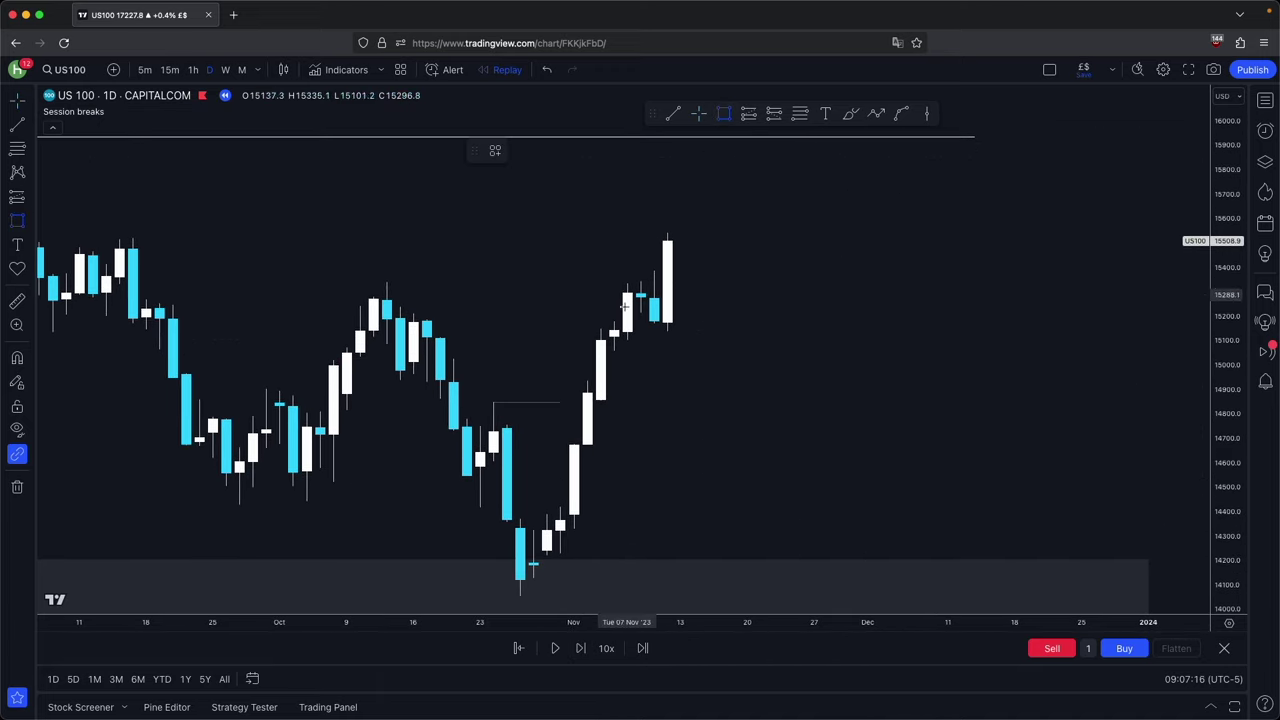
# Draw a rectangle over the small gap below 15215.0 from November 6 and stretch it to November 20
pyautogui.moveTo(618, 325); pyautogui.dragTo(636, 316)
pyautogui.moveTo(1240, 510); pyautogui.dragTo(1200, 328)
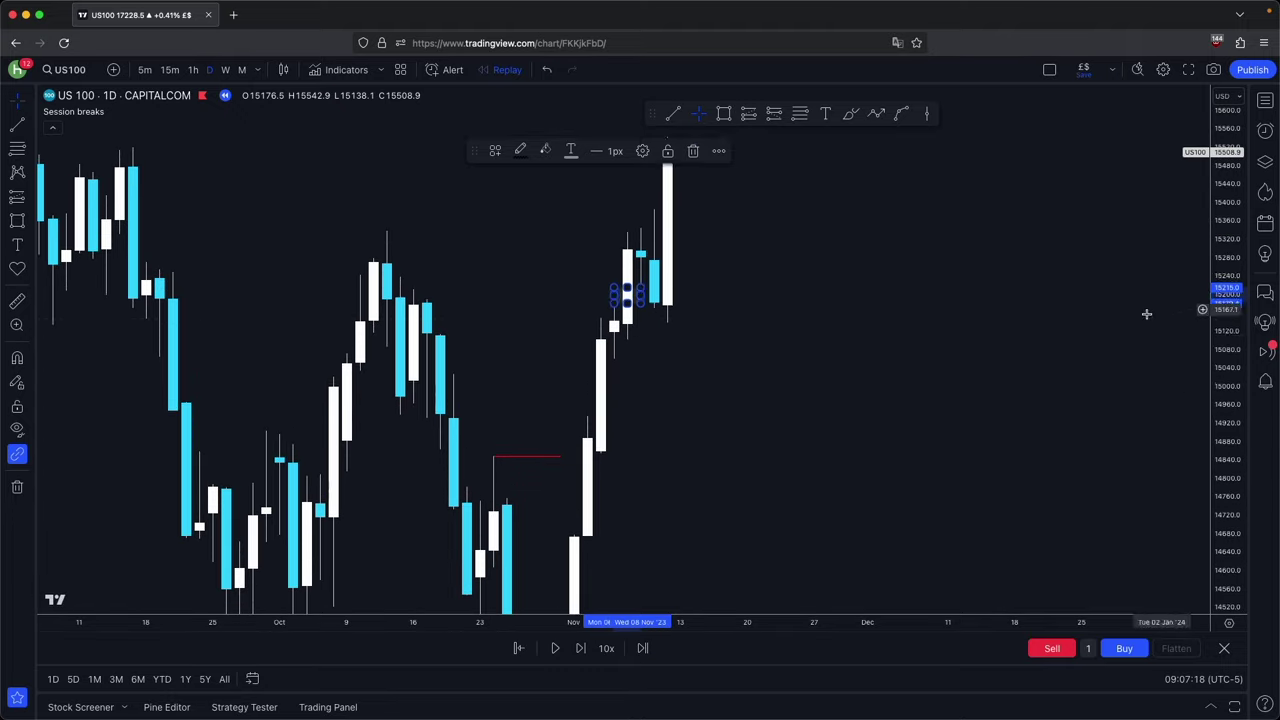
pyautogui.moveTo(1071, 362); pyautogui.dragTo(1071, 409)
pyautogui.moveTo(640, 341); pyautogui.dragTo(747, 345)
pyautogui.click(777, 389)
# Try a horizontal line at the October 12 high and a rectangle from 15375.4 to 15254.2, and delete both
pyautogui.moveTo(1190, 378); pyautogui.dragTo(1101, 357)
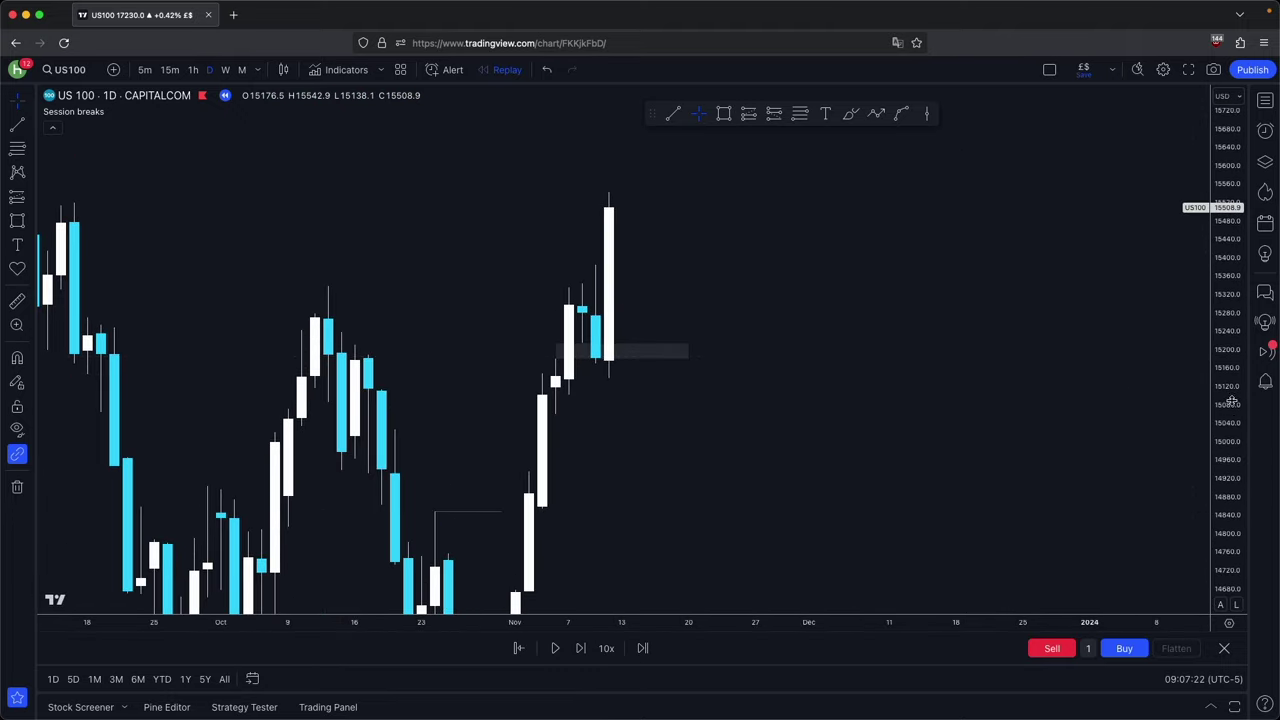
pyautogui.moveTo(1238, 400); pyautogui.dragTo(1236, 445)
pyautogui.moveTo(660, 336); pyautogui.dragTo(834, 331)
pyautogui.moveTo(1226, 342); pyautogui.dragTo(1222, 448)
pyautogui.moveTo(757, 425); pyautogui.dragTo(911, 348)
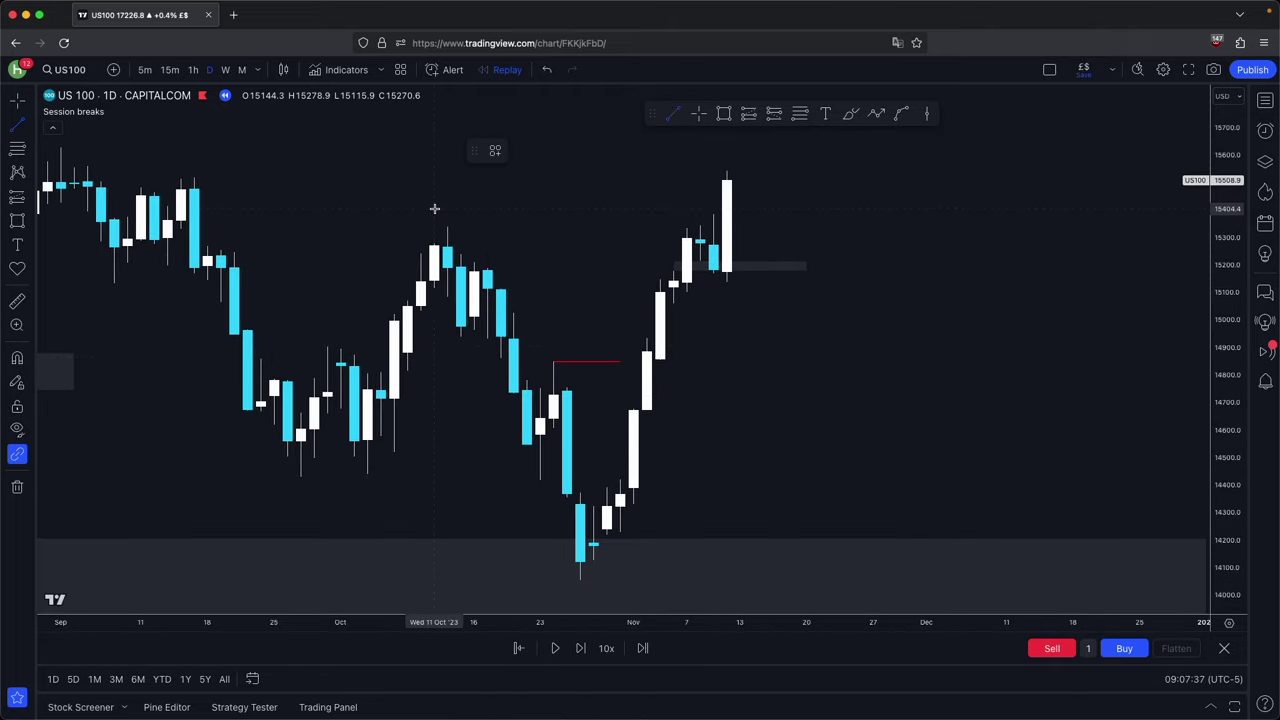
pyautogui.moveTo(447, 228); pyautogui.dragTo(605, 229)
pyautogui.click(607, 203)
pyautogui.click(720, 114)
pyautogui.moveTo(766, 217); pyautogui.dragTo(846, 250)
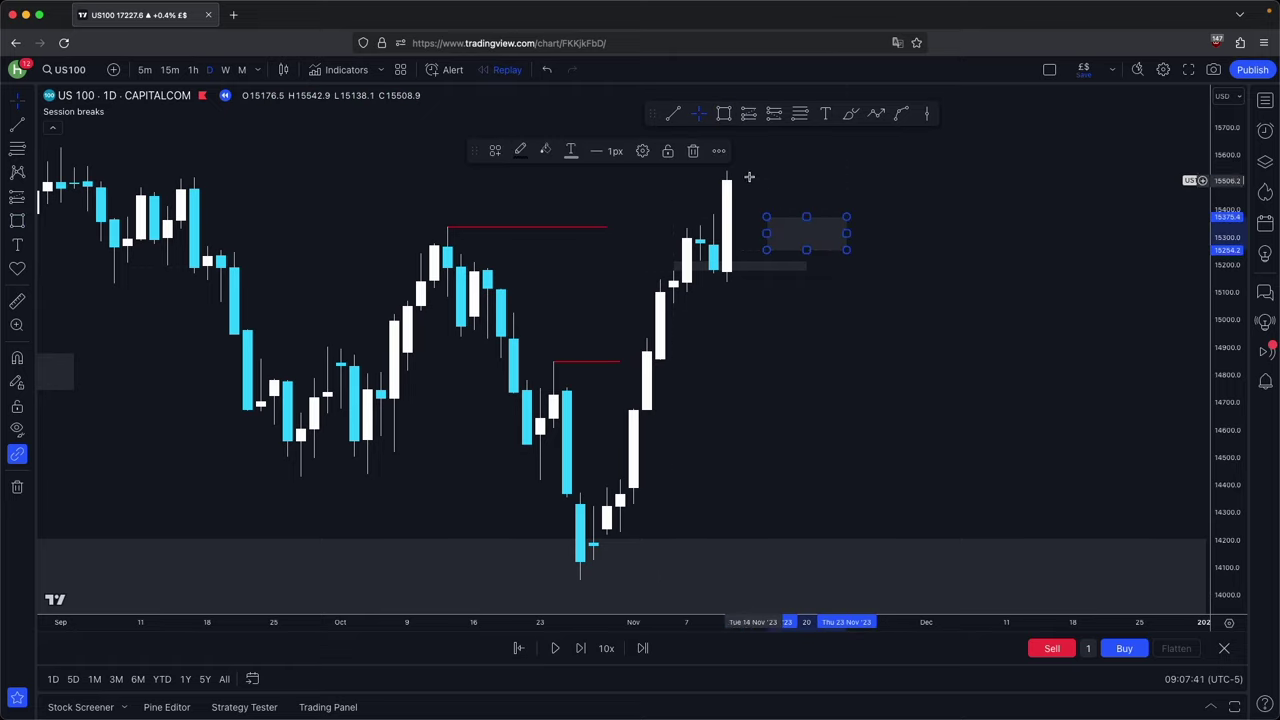
pyautogui.click(692, 151)
pyautogui.click(597, 228)
pyautogui.click(692, 146)
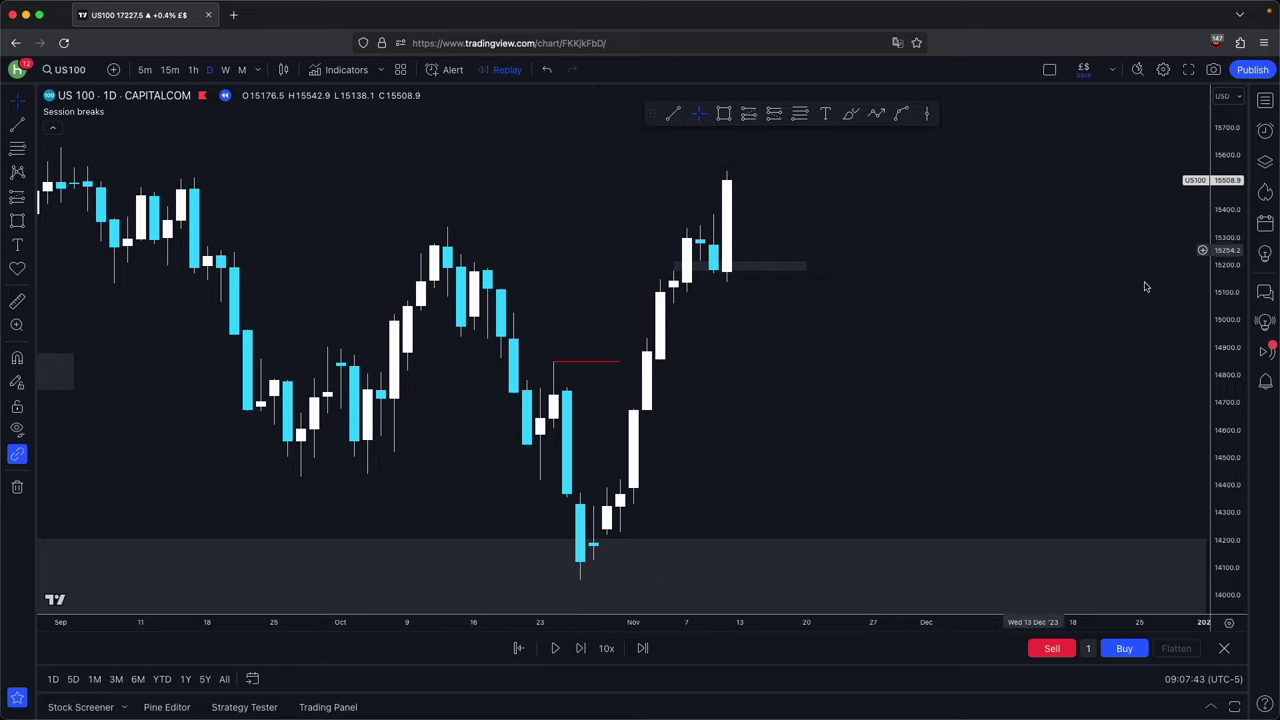
# Advance the replay by three bars to November 15
pyautogui.moveTo(1205, 355); pyautogui.dragTo(1202, 379)
pyautogui.click(580, 648)
pyautogui.click(580, 648)
pyautogui.moveTo(808, 314); pyautogui.dragTo(811, 361)
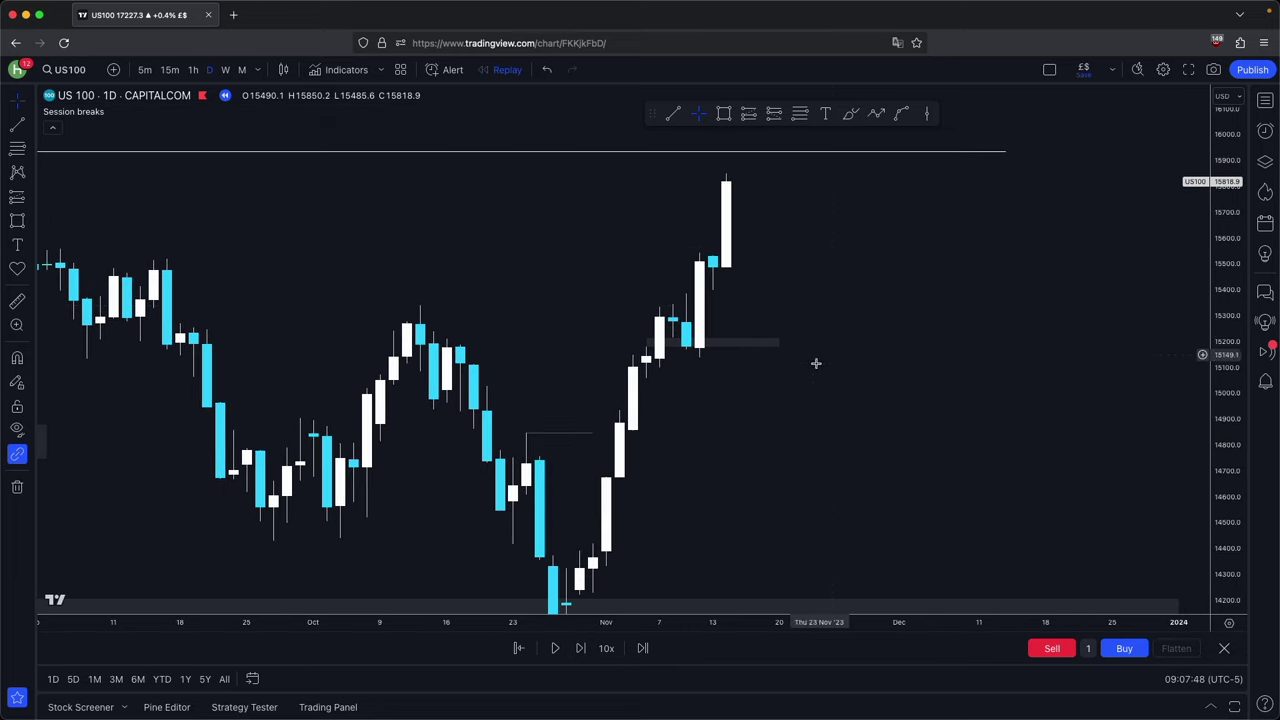
pyautogui.click(580, 648)
# Try two gap rectangles starting at the November 8 and November 13 candles, and delete both
pyautogui.click(723, 113)
pyautogui.moveTo(660, 318); pyautogui.dragTo(832, 346)
pyautogui.click(838, 323)
pyautogui.click(724, 114)
pyautogui.click(702, 260)
pyautogui.click(885, 266)
pyautogui.hotkey('shift', 'Right')
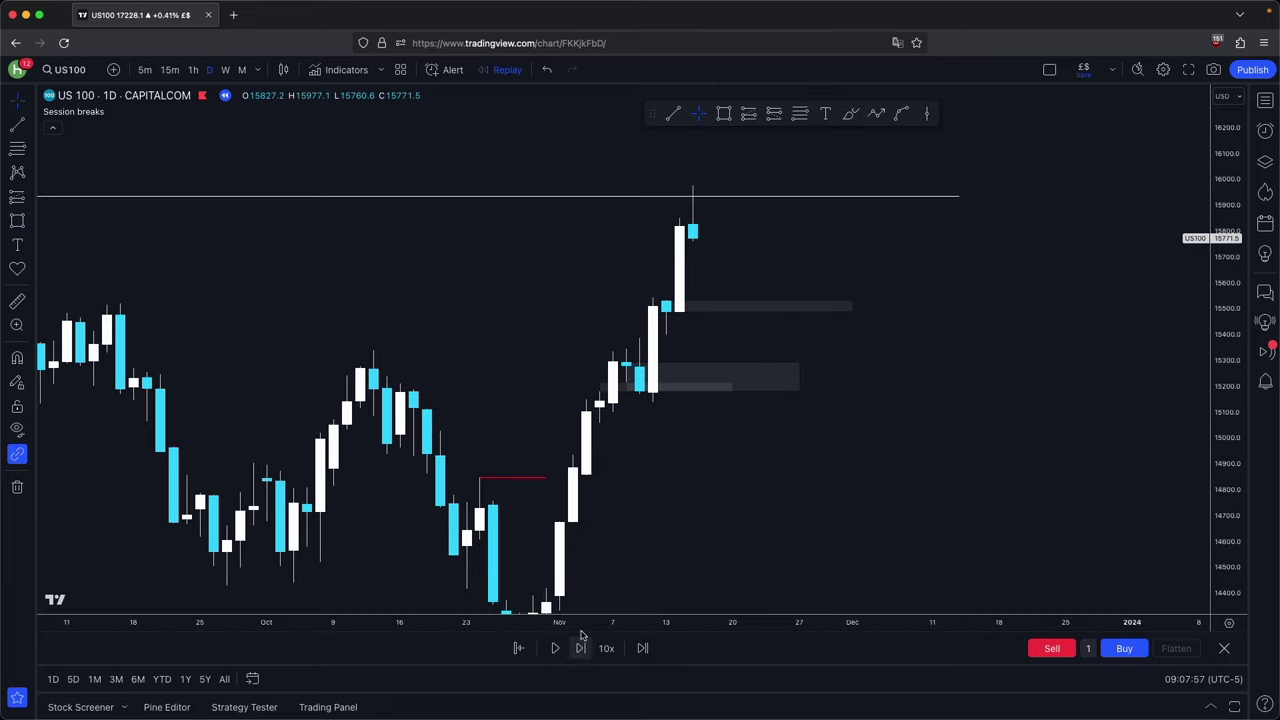
pyautogui.scroll(-1, 857, 383)
pyautogui.moveTo(877, 432); pyautogui.dragTo(774, 285)
pyautogui.press('Delete')
# Switch to the monthly timeframe and try a path dipping beside the last candle and rising above the higher Buyside LQ line, and delete it
pyautogui.scroll(-10, 769, 269)
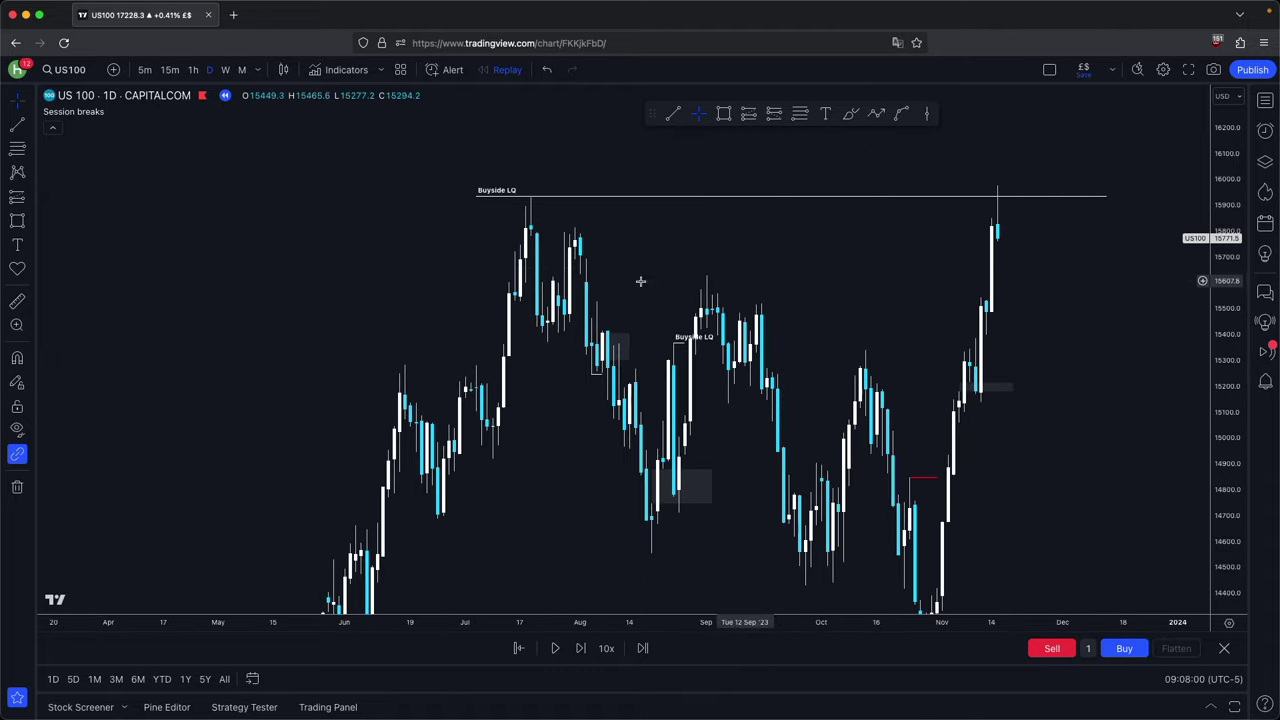
pyautogui.scroll(3, 1220, 400)
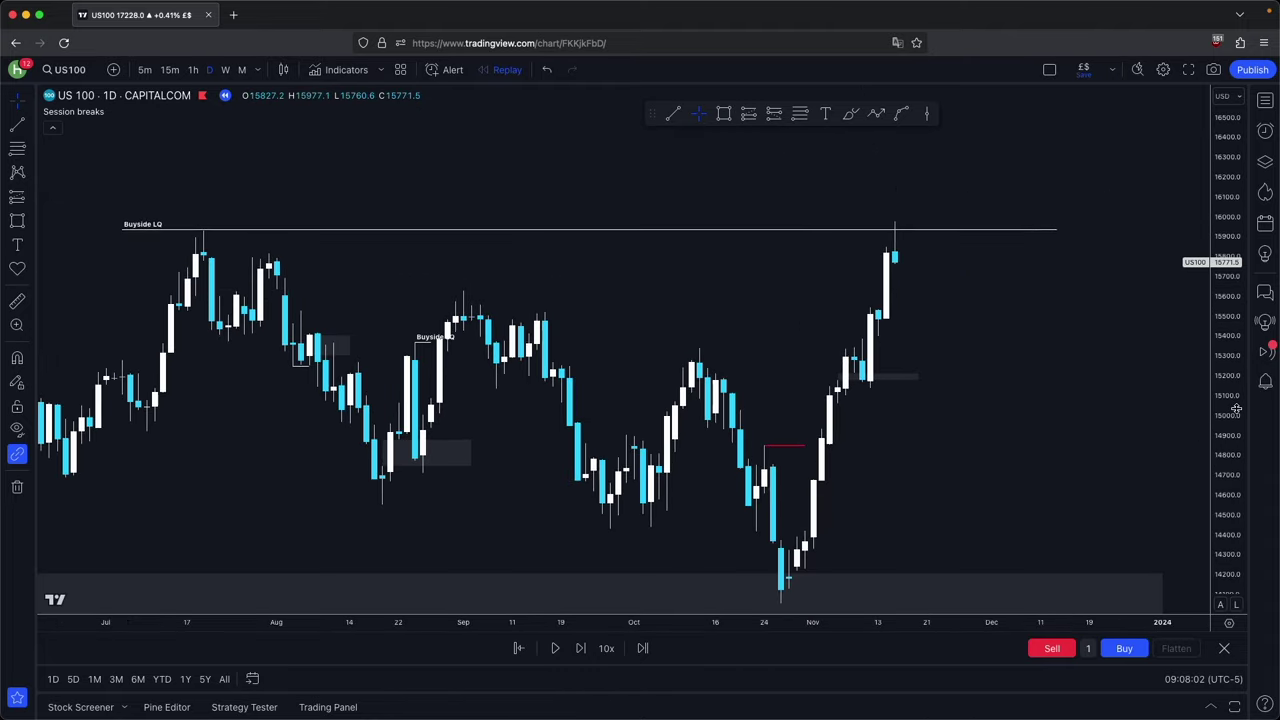
pyautogui.hscroll(3, 1006, 380)
pyautogui.hscroll(2, 980, 283)
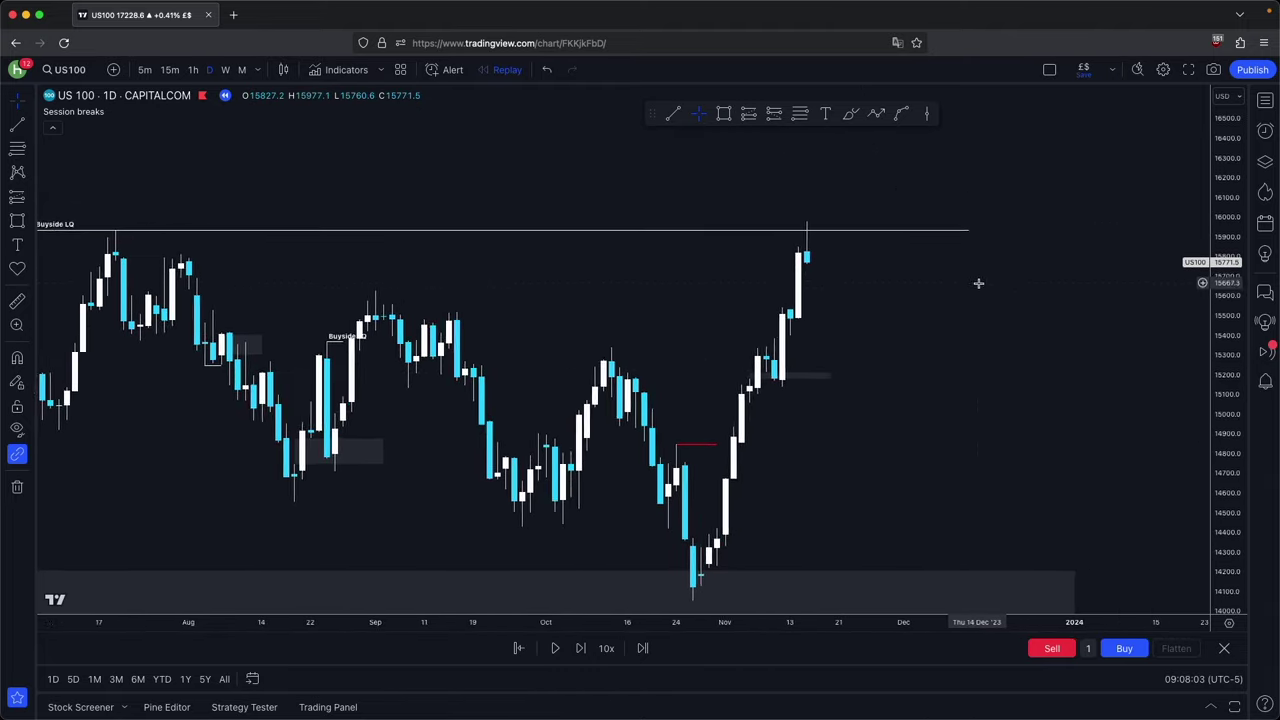
pyautogui.click(243, 70)
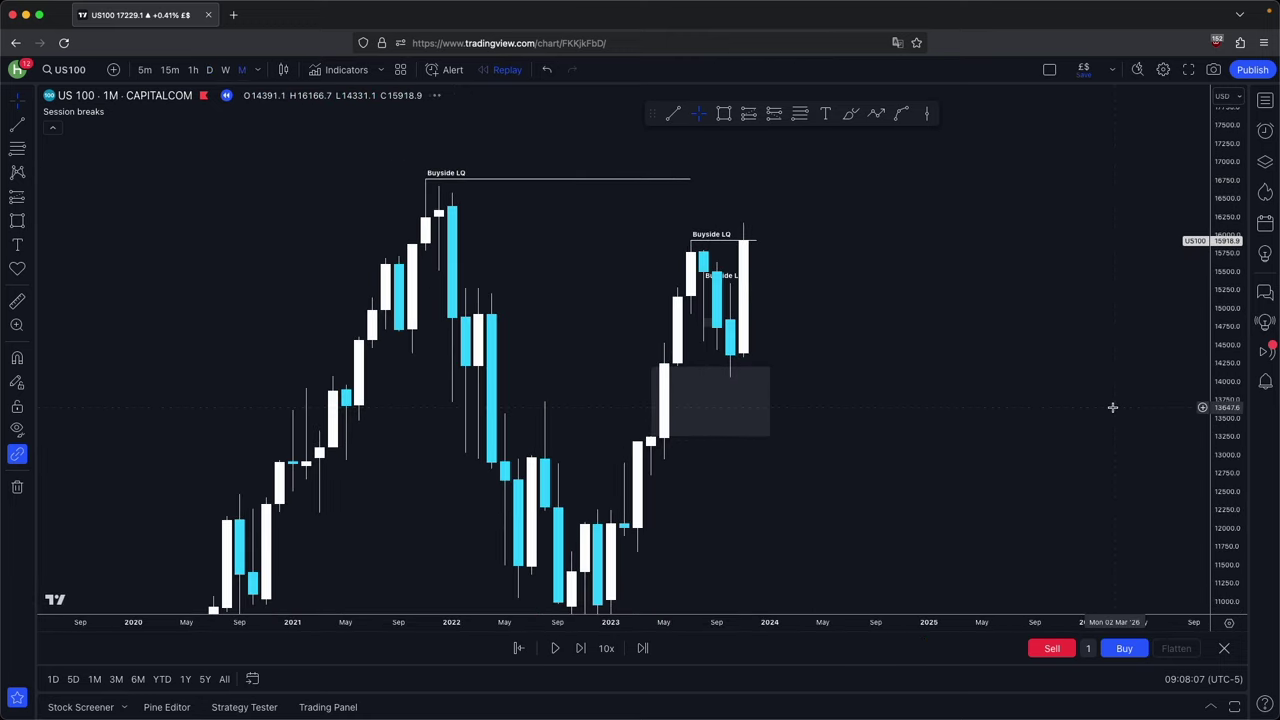
pyautogui.hotkey('alt', 't')
pyautogui.click(674, 286)
pyautogui.click(712, 352)
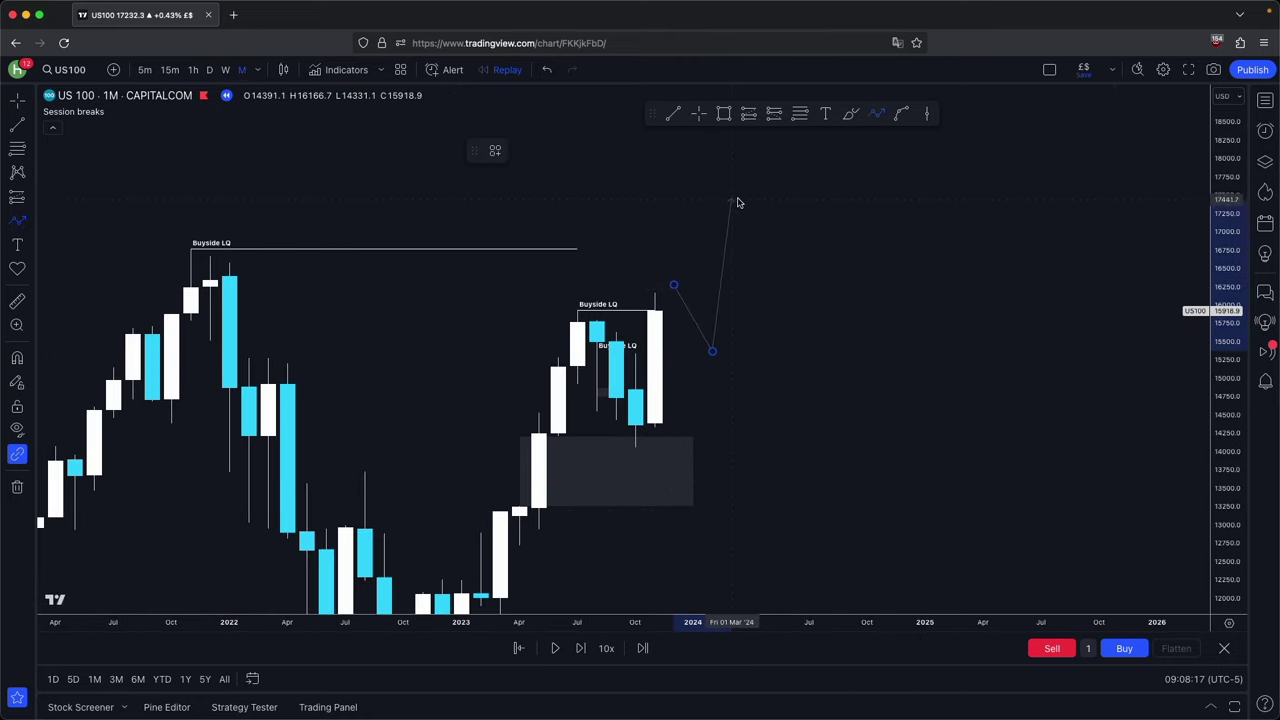
pyautogui.click(668, 151)
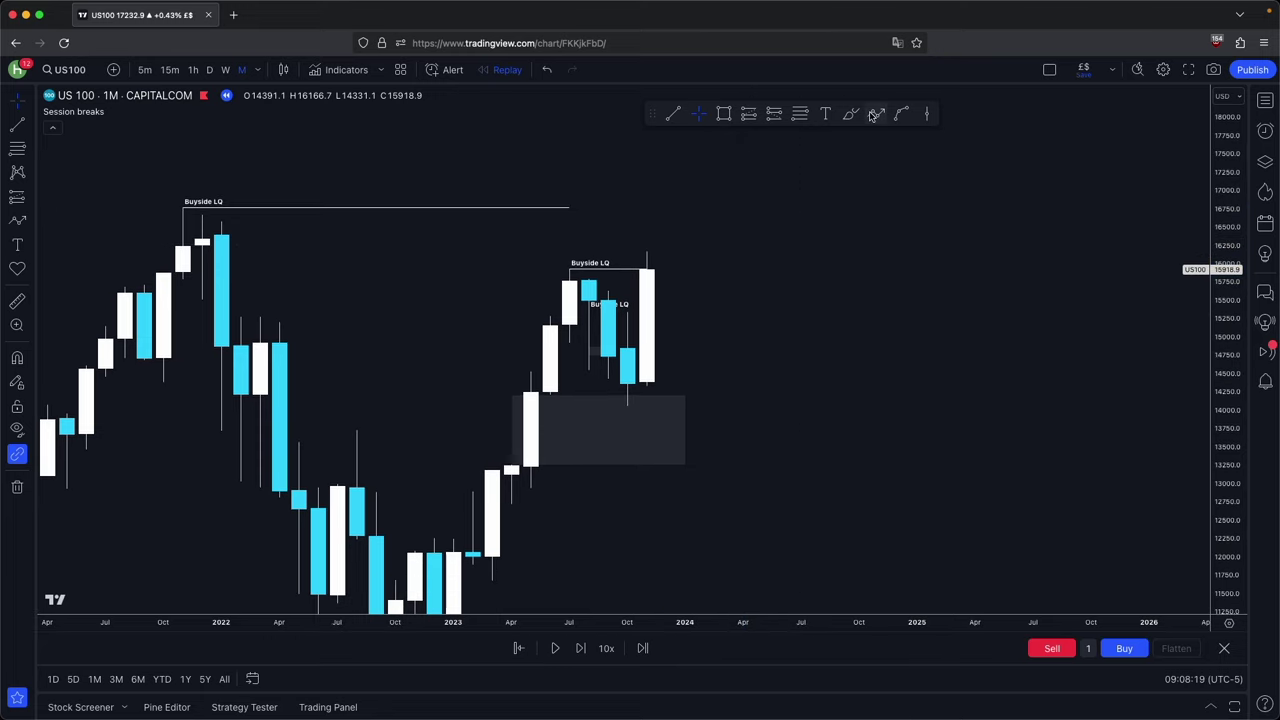
# Try a straight upward path from the last monthly close to above the higher Buyside LQ line, delete it, and return to the daily timeframe
pyautogui.click(665, 269)
pyautogui.click(686, 167)
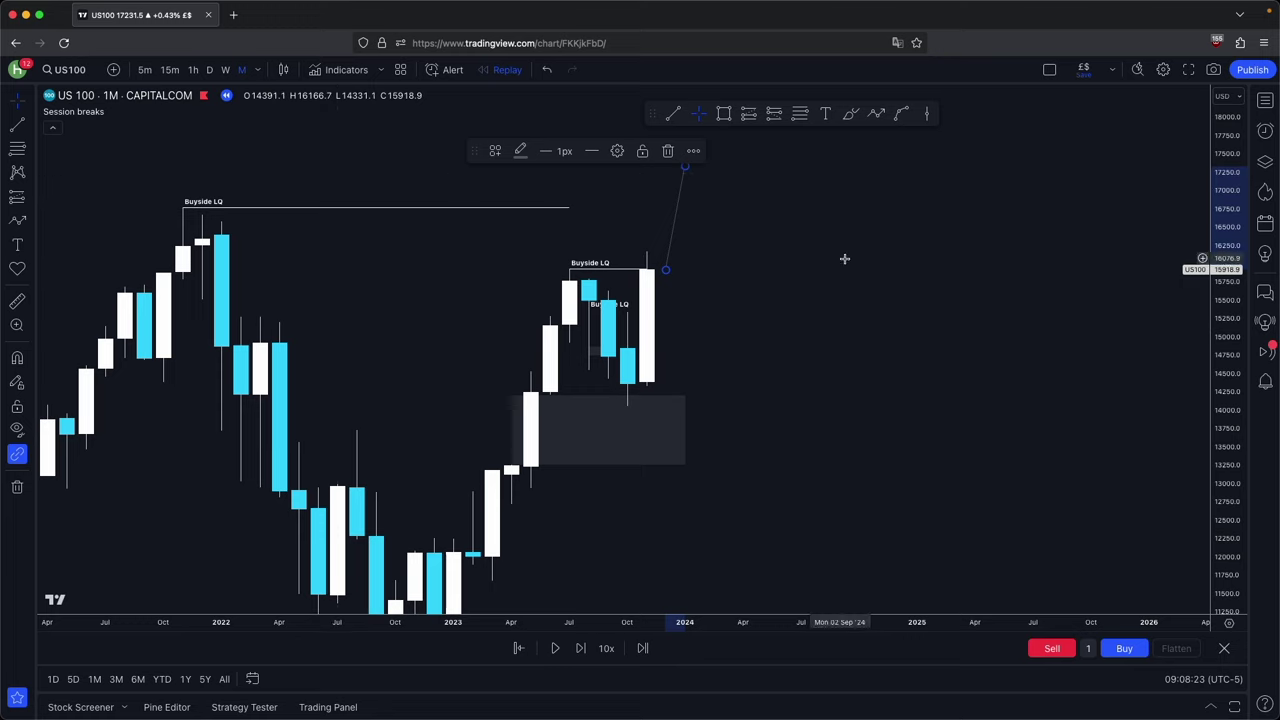
pyautogui.click(668, 151)
pyautogui.click(218, 70)
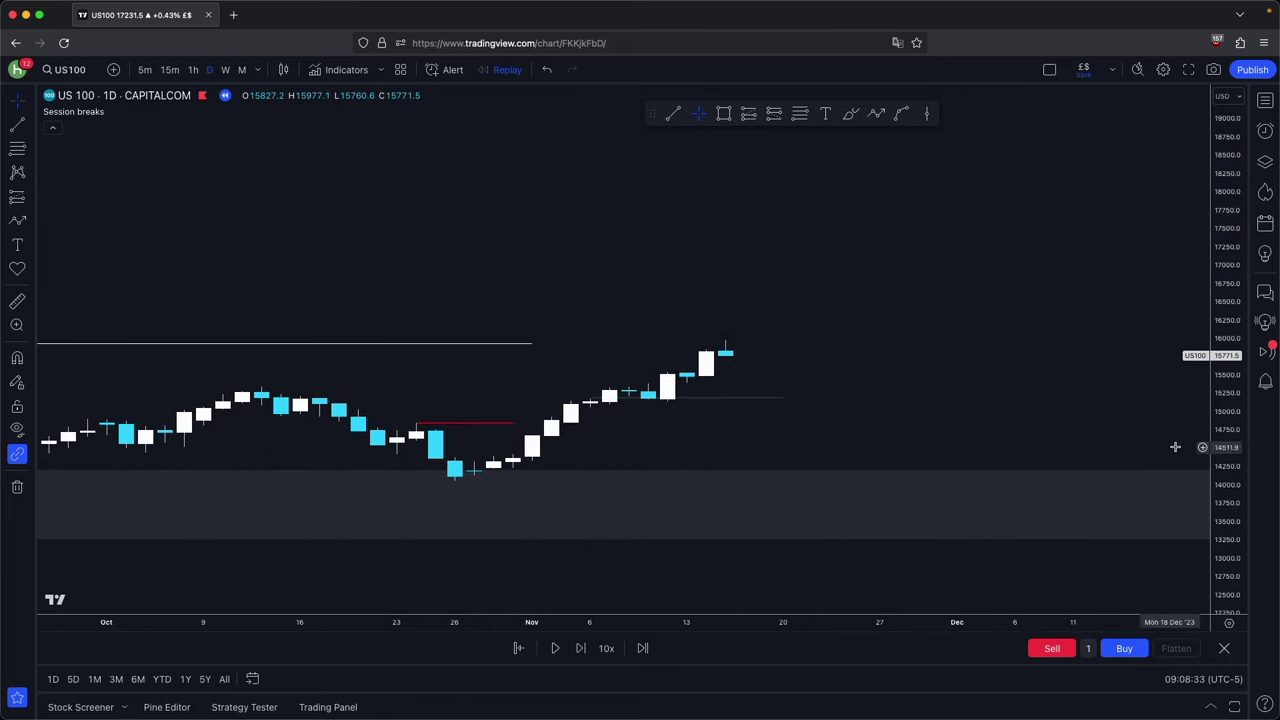
pyautogui.scroll(-5, 1060, 437)
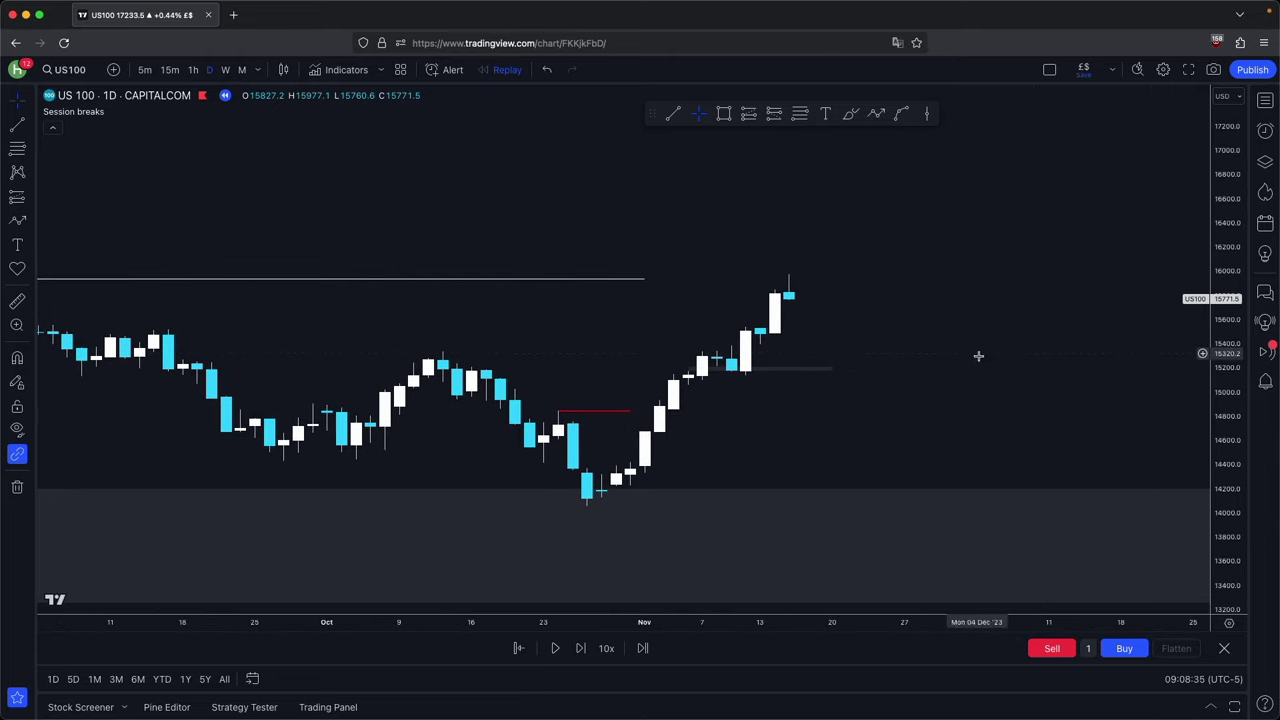
# On the monthly timeframe, try an upward path in the empty space after the last candle, delete it, and return to the daily timeframe
pyautogui.click(242, 70)
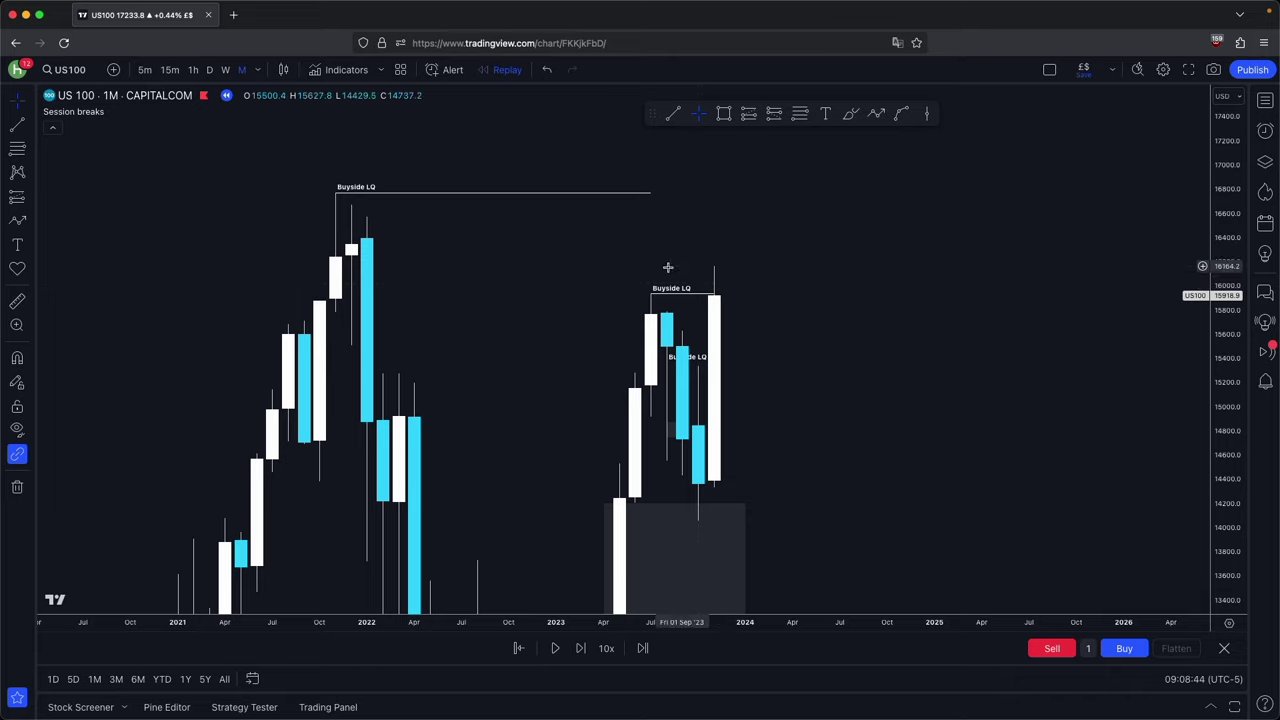
pyautogui.click(873, 117)
pyautogui.moveTo(792, 322); pyautogui.dragTo(823, 168)
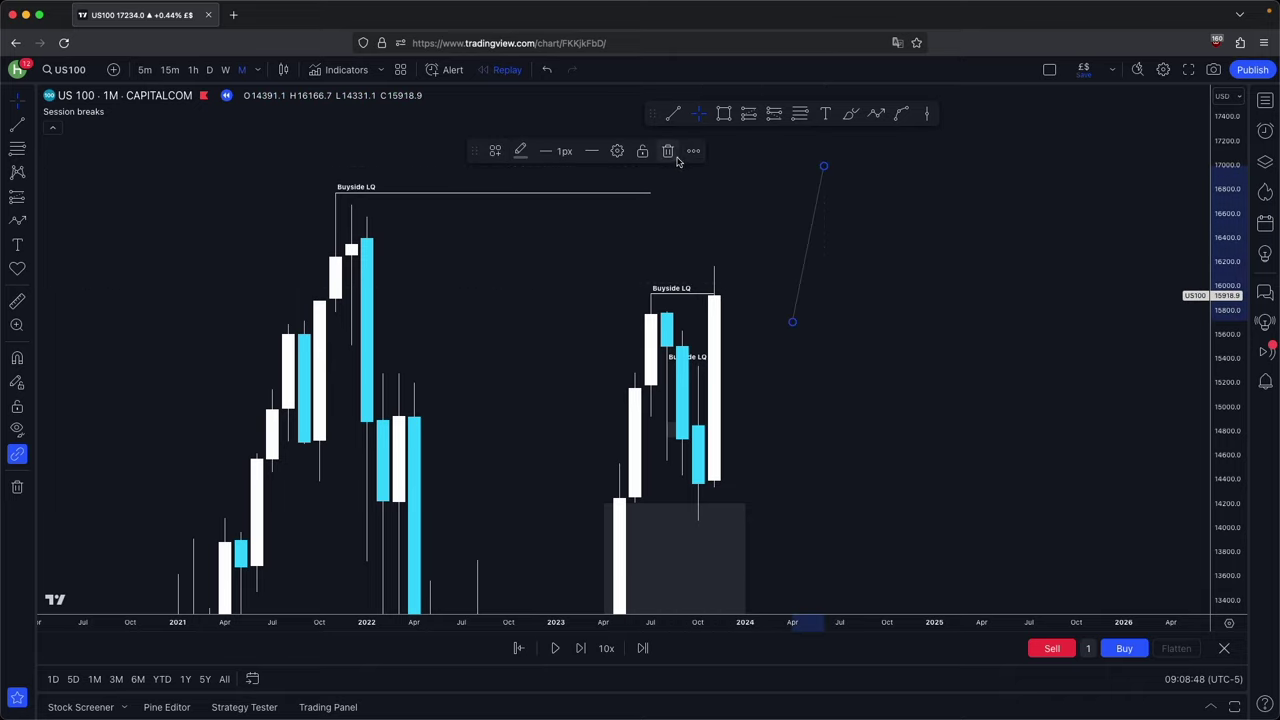
pyautogui.click(668, 151)
pyautogui.click(210, 70)
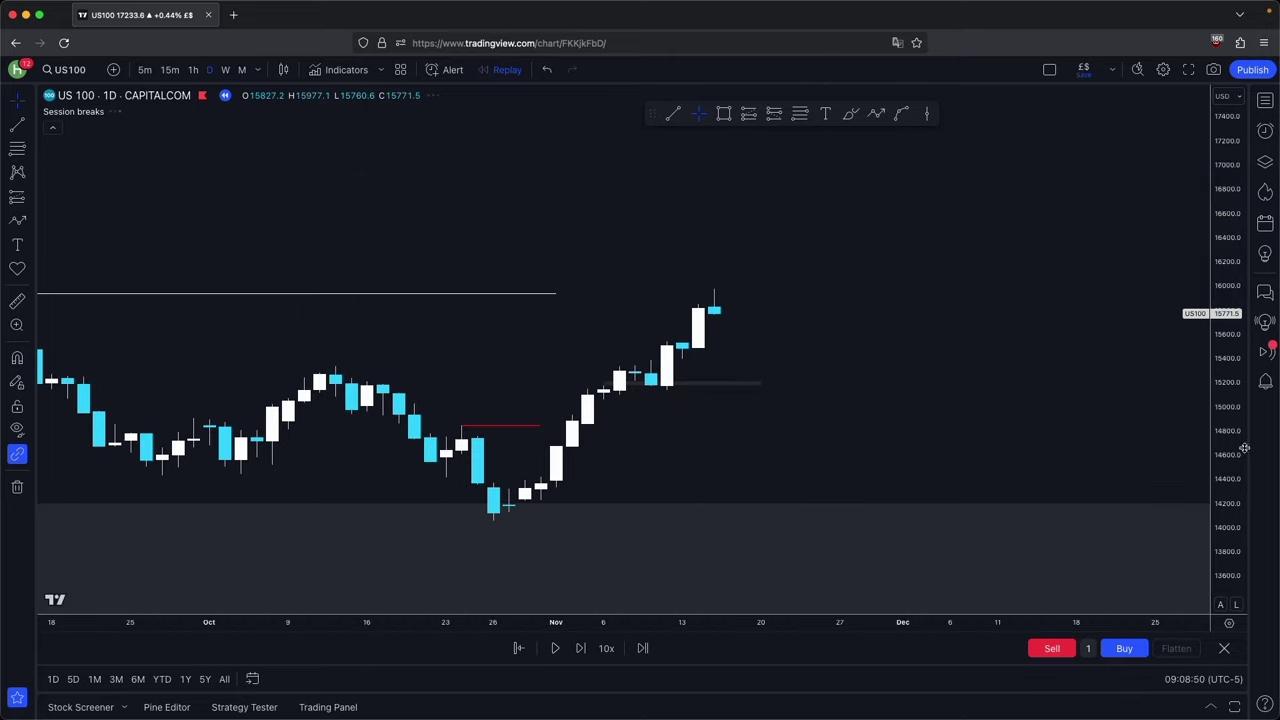
# Advance the daily replay by two bars to November 17
pyautogui.moveTo(1234, 459); pyautogui.dragTo(1226, 346)
pyautogui.moveTo(958, 404); pyautogui.dragTo(888, 358)
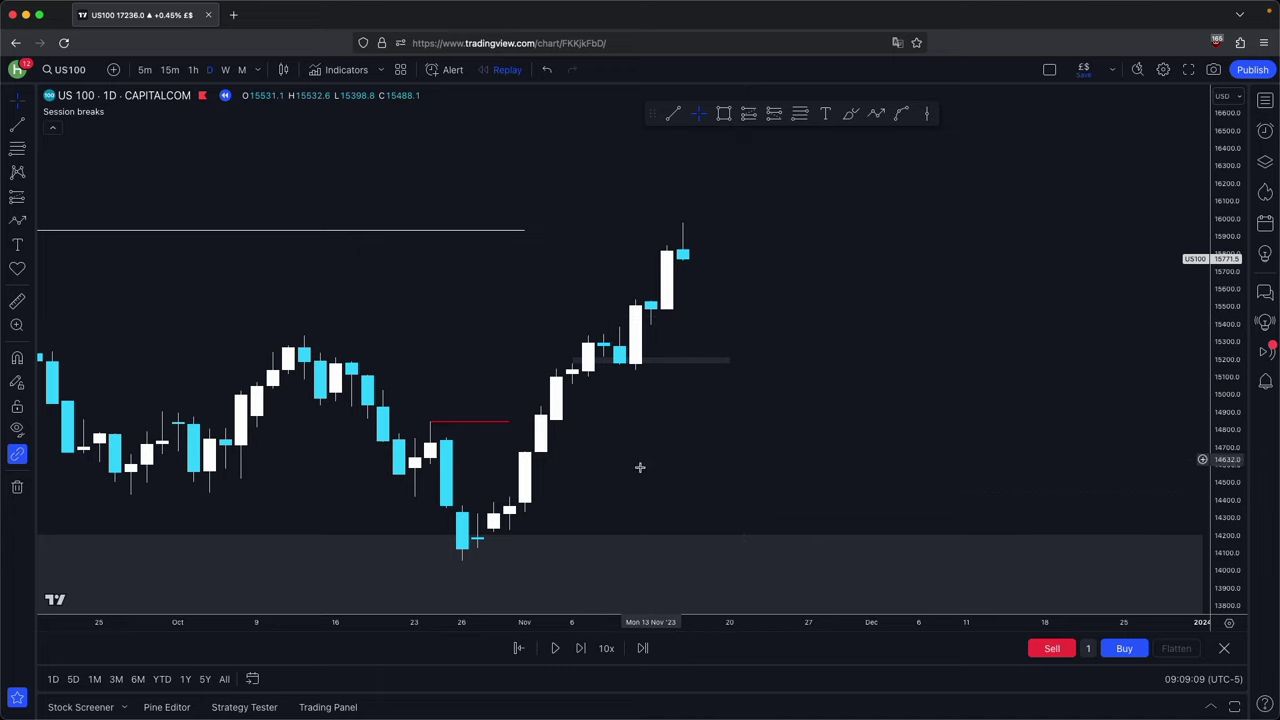
pyautogui.click(580, 648)
pyautogui.click(580, 648)
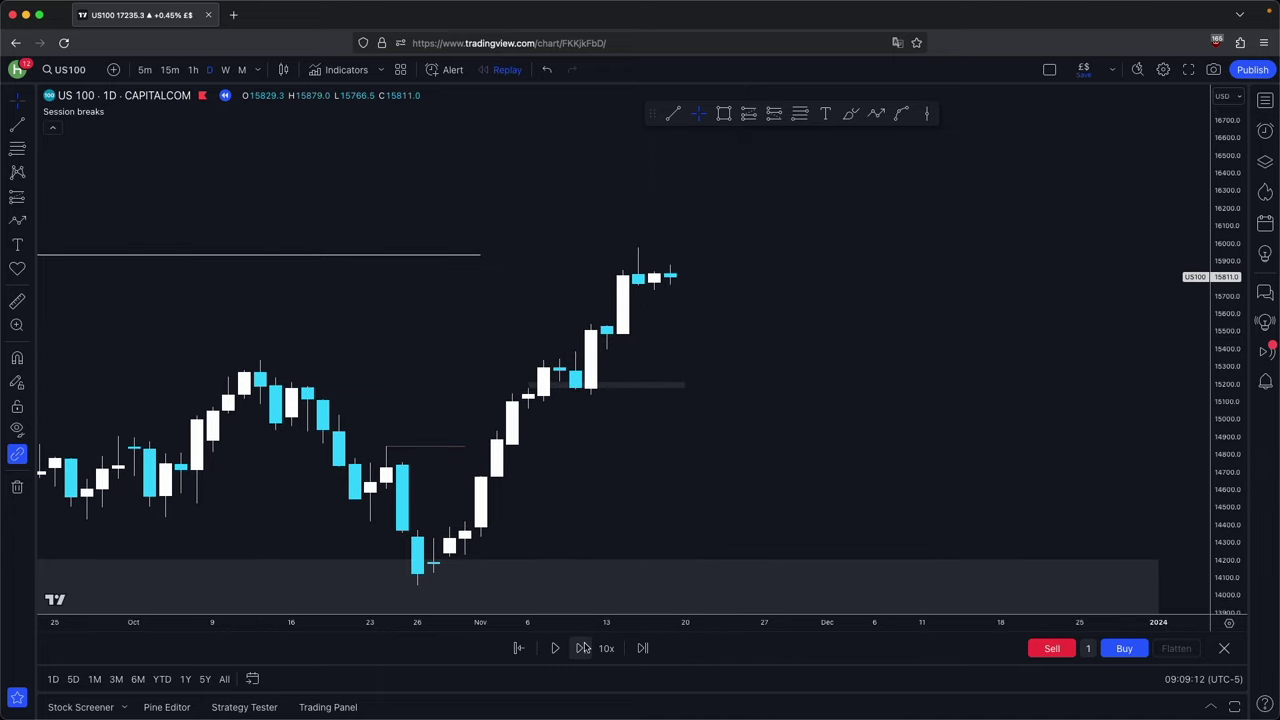
# Draw a rectangle over the gap between 15532.6 and 15760.6 from November 13 to November 27, and extend the Buyside LQ line to November 14
pyautogui.moveTo(715, 242); pyautogui.dragTo(715, 275)
pyautogui.click(723, 114)
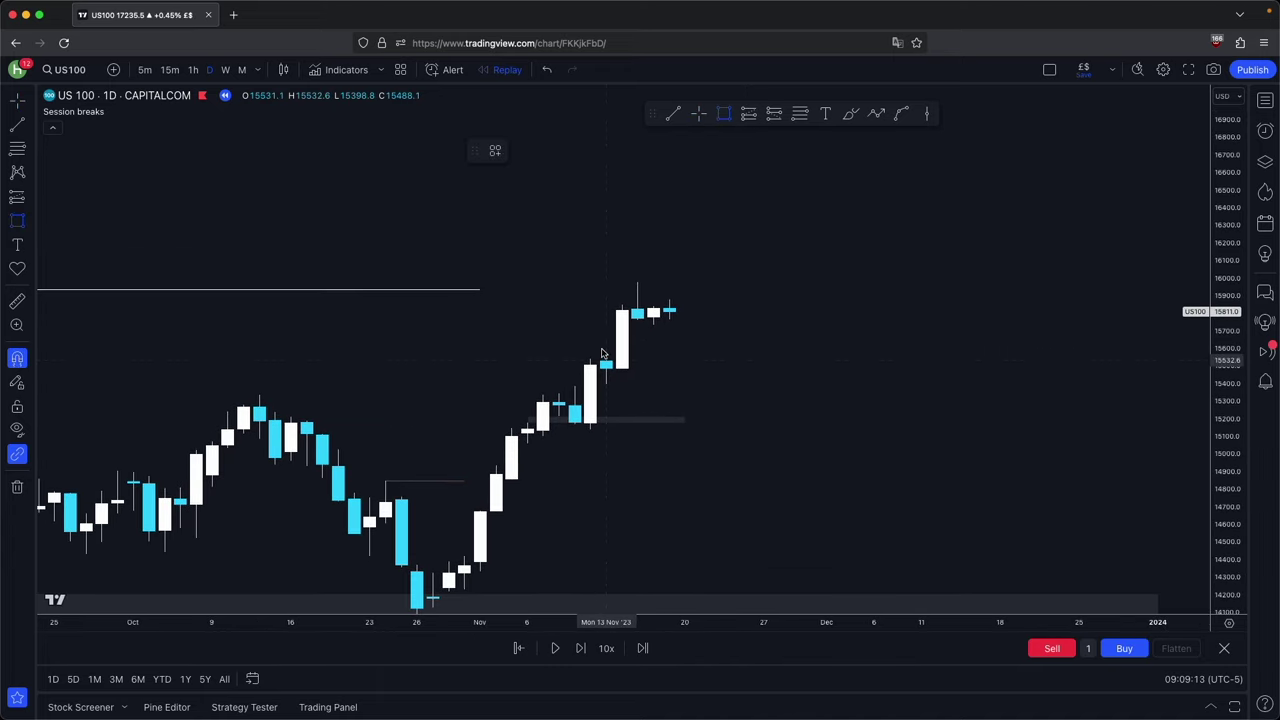
pyautogui.click(604, 356)
pyautogui.click(637, 320)
pyautogui.moveTo(638, 340); pyautogui.dragTo(764, 340)
pyautogui.click(779, 311)
pyautogui.moveTo(480, 290); pyautogui.dragTo(621, 291)
pyautogui.click(634, 249)
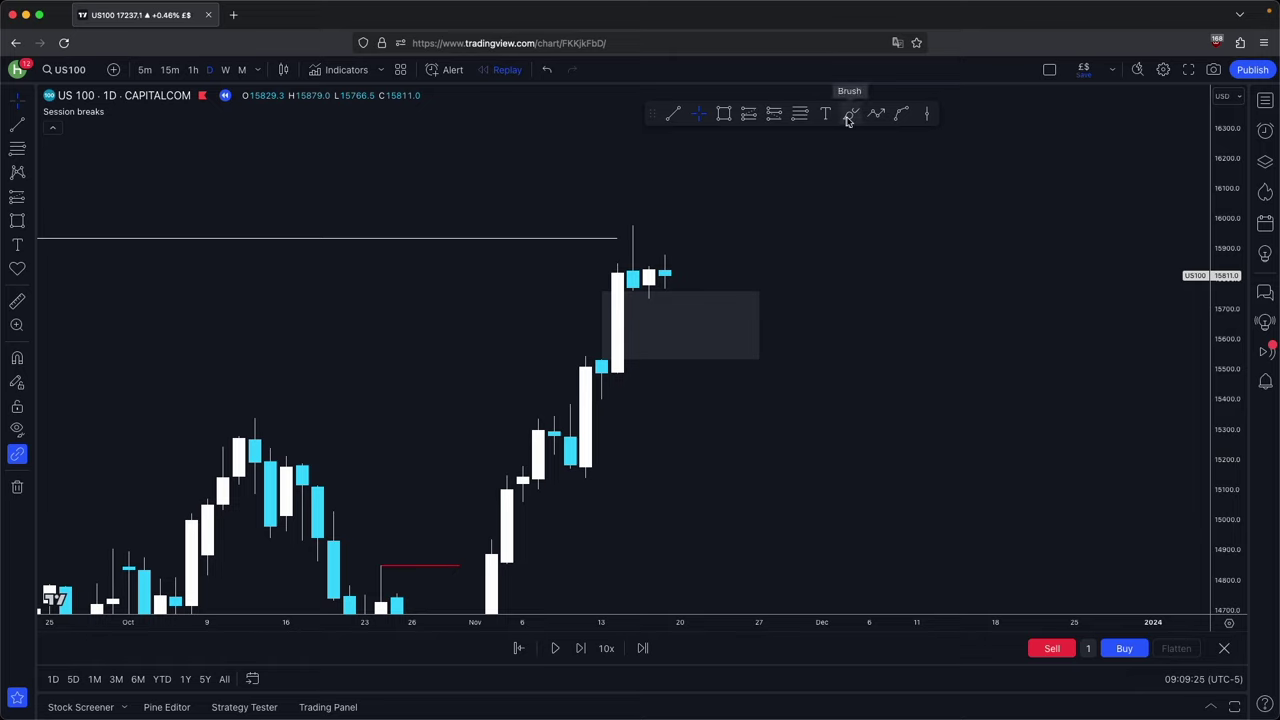
# Try a smaller rectangle over the lower half of the November 13 gap rectangle, stretched past its end, and delete it
pyautogui.click(723, 113)
pyautogui.click(603, 355)
pyautogui.click(628, 322)
pyautogui.moveTo(632, 323); pyautogui.dragTo(776, 323)
pyautogui.click(693, 151)
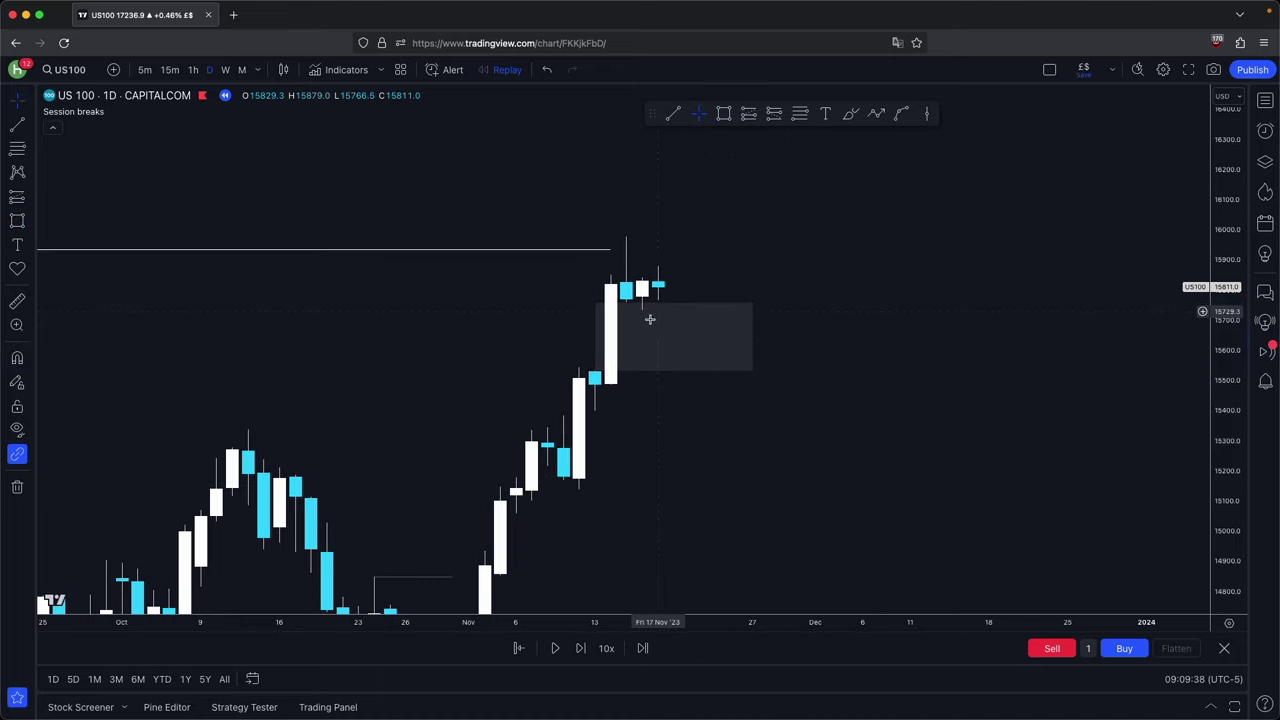
# Draw a horizontal line from the November 15 high at 15977.1 to November 20
pyautogui.click(683, 119)
pyautogui.keyDown('super'); pyautogui.click(626, 224); pyautogui.keyUp('super')
pyautogui.keyDown('shift'); pyautogui.click(671, 249); pyautogui.keyUp('shift')
pyautogui.click(690, 223)
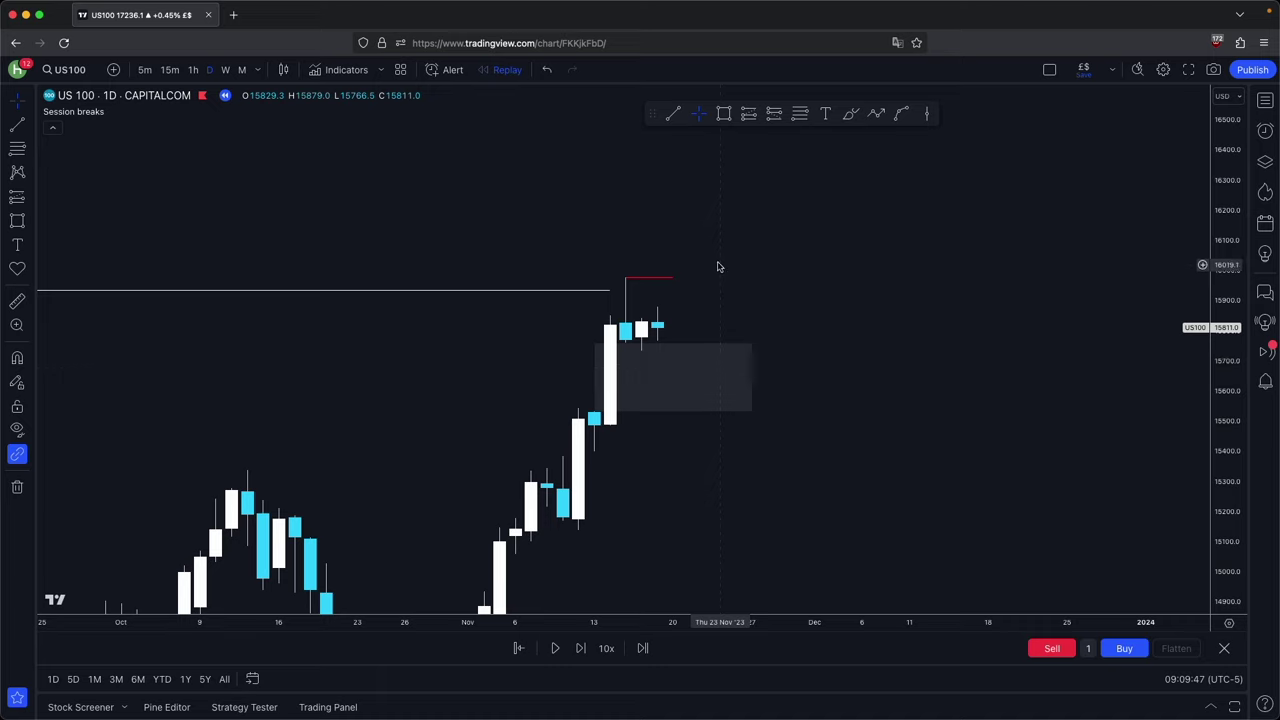
# Advance the replay by three bars to November 22
pyautogui.click(583, 648)
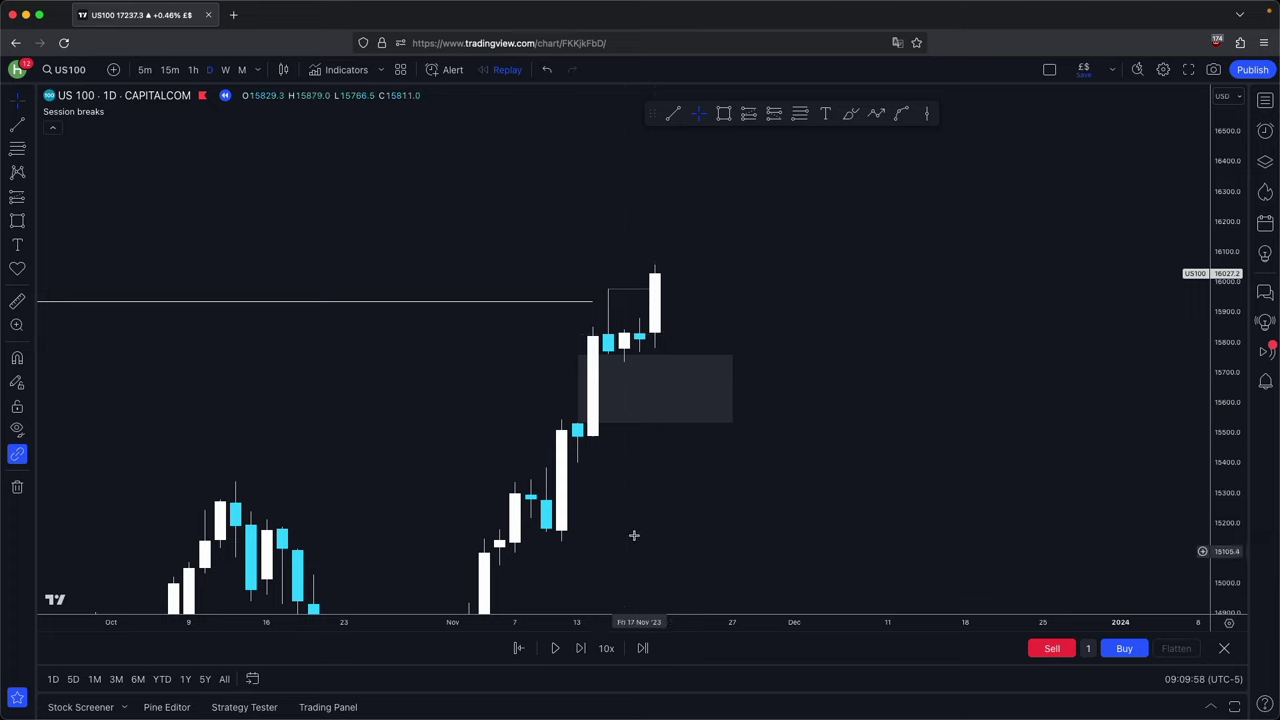
pyautogui.click(584, 648)
pyautogui.click(584, 648)
# Draw a rectangle over the November 17 candle's full range, from 15879.0 to 15766.5, and stretch it to November 27
pyautogui.hotkey('alt', 'shift', 'r')
pyautogui.keyDown('super'); pyautogui.click(606, 317); pyautogui.keyUp('super')
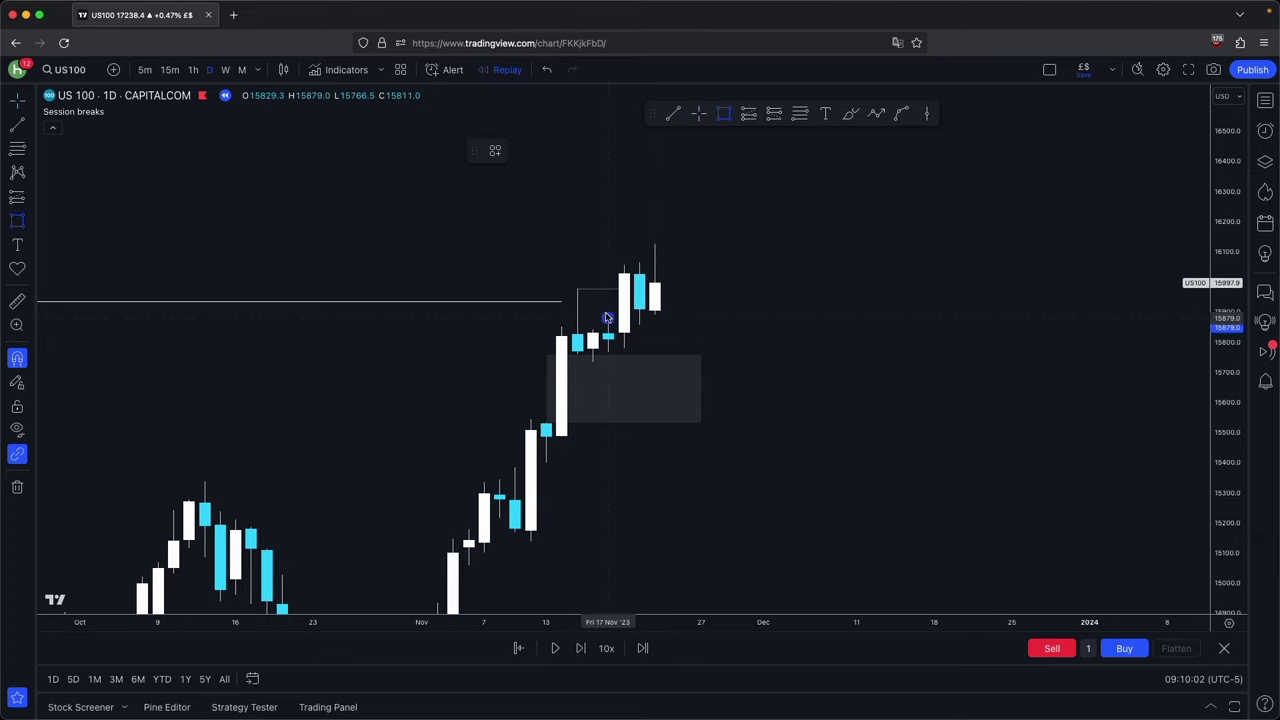
pyautogui.moveTo(607, 345)
pyautogui.mouseDown()
pyautogui.moveTo(622, 324)
pyautogui.moveTo(704, 321)
pyautogui.mouseUp()
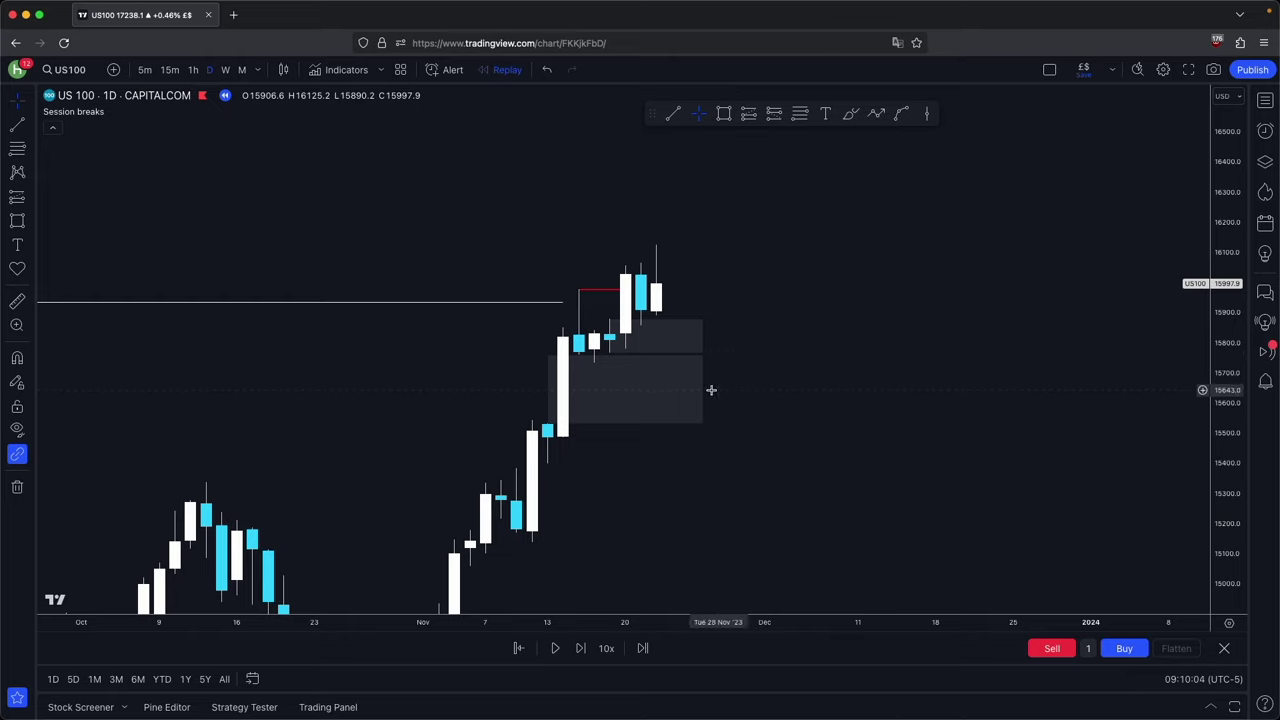
# Delete the rectangle marking the November 13 gap
pyautogui.middleClick(673, 389)
# Sketch a path rising from the November 17 rectangle to about 16300, and delete it
pyautogui.click(674, 337)
pyautogui.doubleClick(717, 193)
pyautogui.click(692, 151)
pyautogui.click(669, 151)
# Advance the daily replay by six bars to November 30
pyautogui.click(581, 648)
pyautogui.click(581, 648)
pyautogui.click(581, 648)
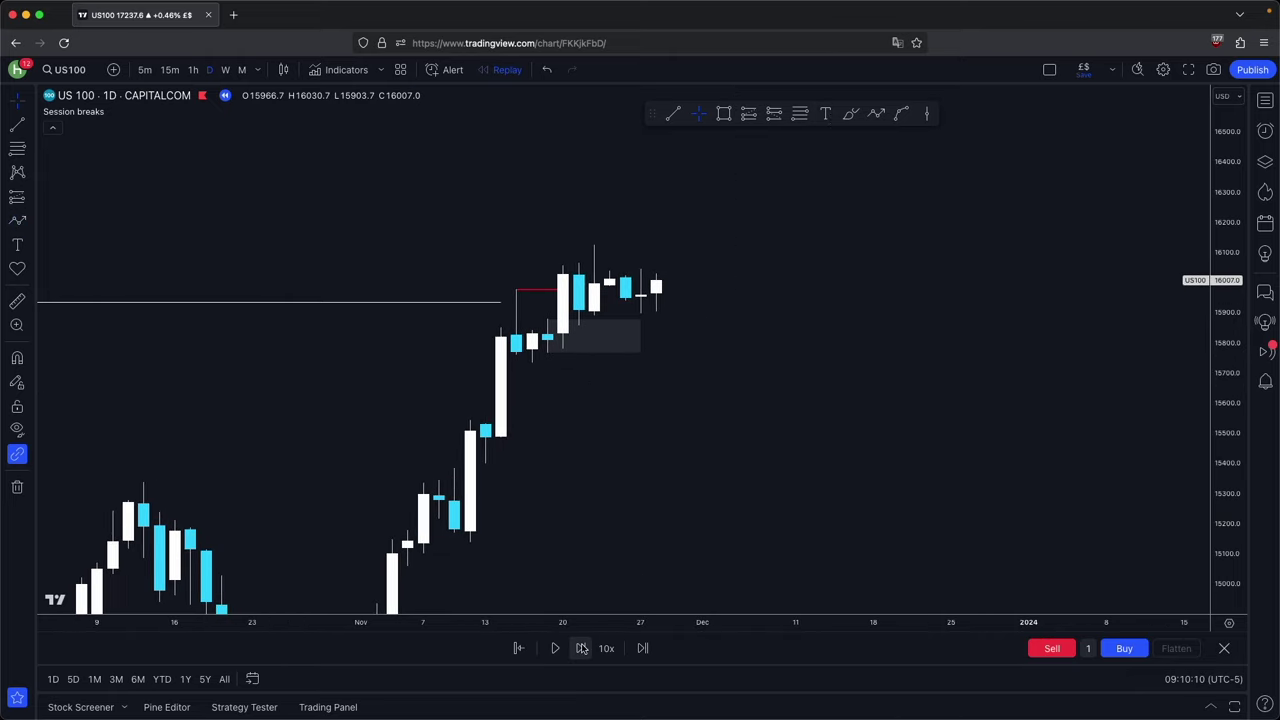
pyautogui.click(581, 648)
pyautogui.click(581, 648)
pyautogui.click(581, 648)
# Draw a horizontal line from the November 22 high to November 28, and stretch the November 17 rectangle to December 5
pyautogui.keyDown('super'); pyautogui.click(565, 245); pyautogui.keyUp('super')
pyautogui.click(621, 246)
pyautogui.click(614, 212)
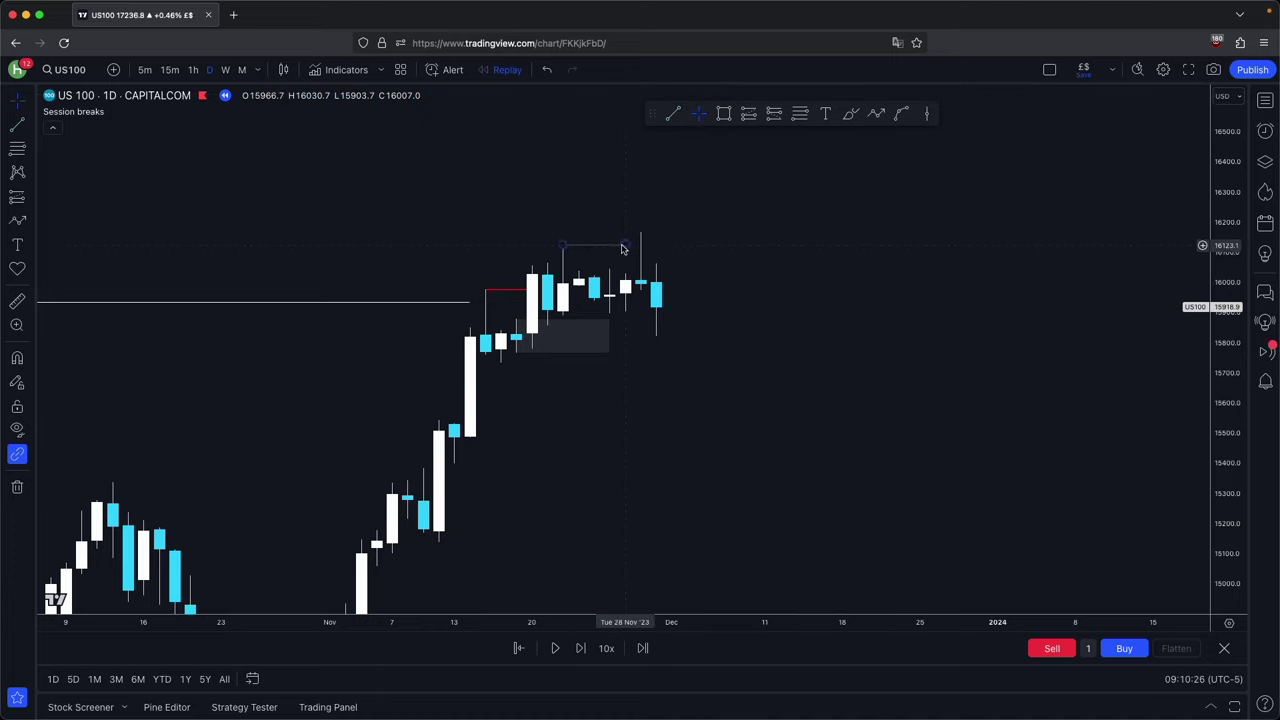
pyautogui.moveTo(613, 340); pyautogui.dragTo(703, 346)
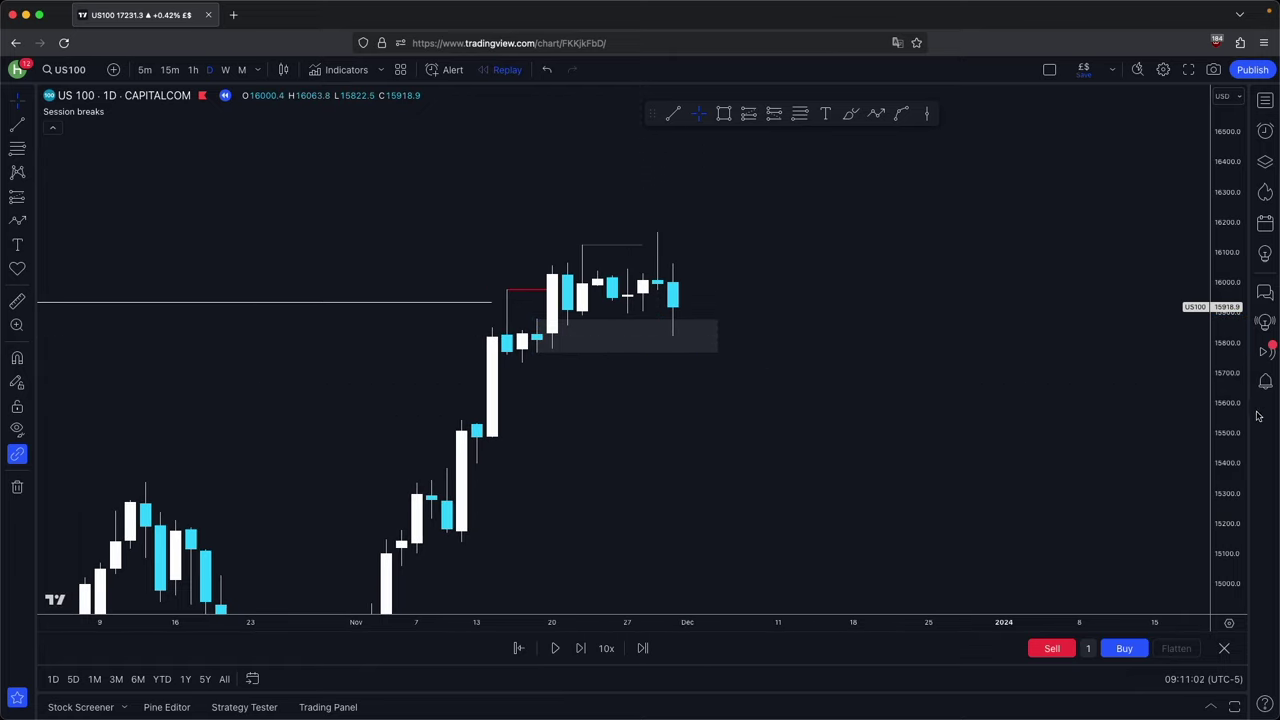
# Try a rectangle around the consolidation from November 14 to December 7, between 16242.5 and 15718.2, and delete it
pyautogui.click(727, 114)
pyautogui.click(492, 209)
pyautogui.click(747, 367)
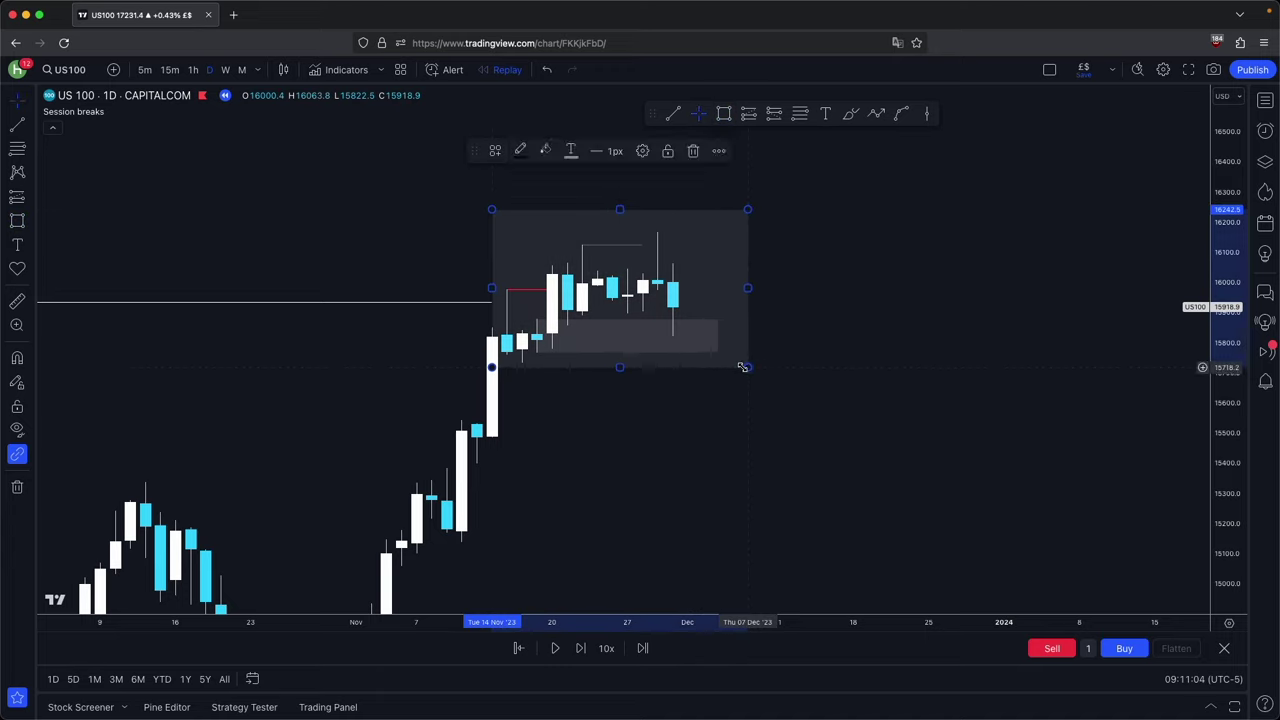
pyautogui.doubleClick(745, 367)
pyautogui.click(744, 268)
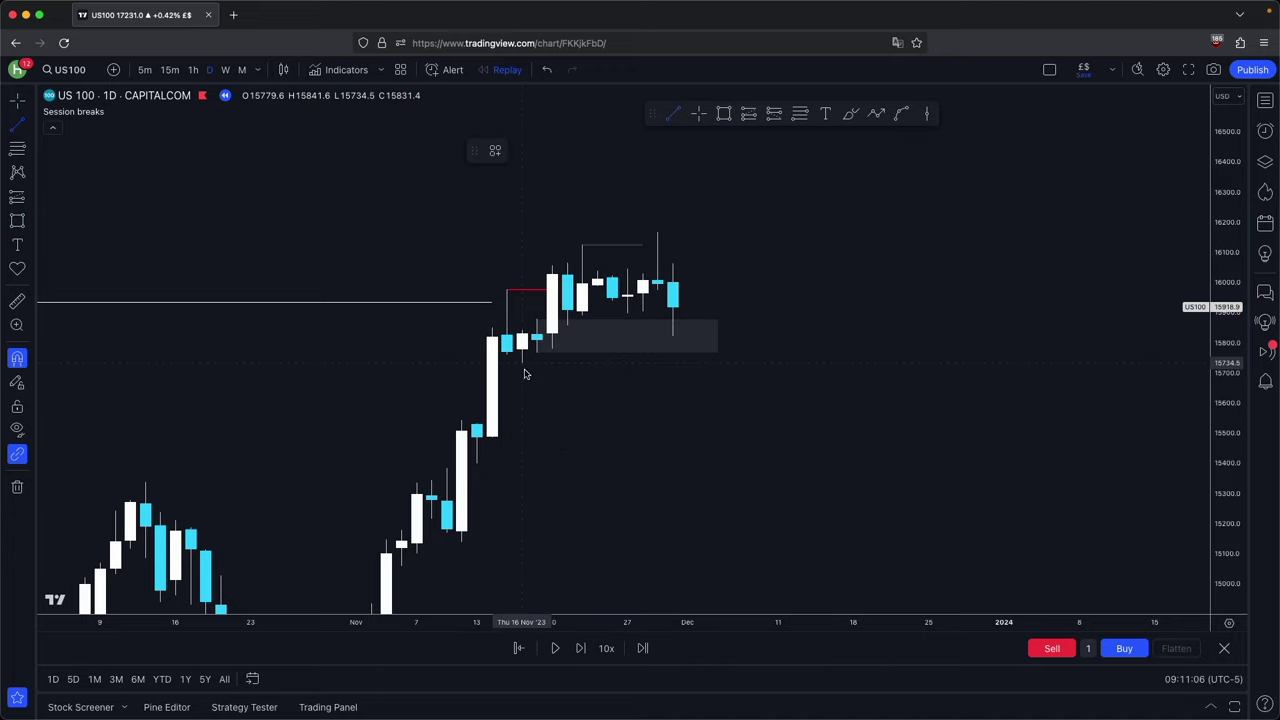
# Draw a horizontal line from the November 16 low at 15734.5 to November 30 and apply the Sellside LQ template
pyautogui.click(521, 363)
pyautogui.click(673, 364)
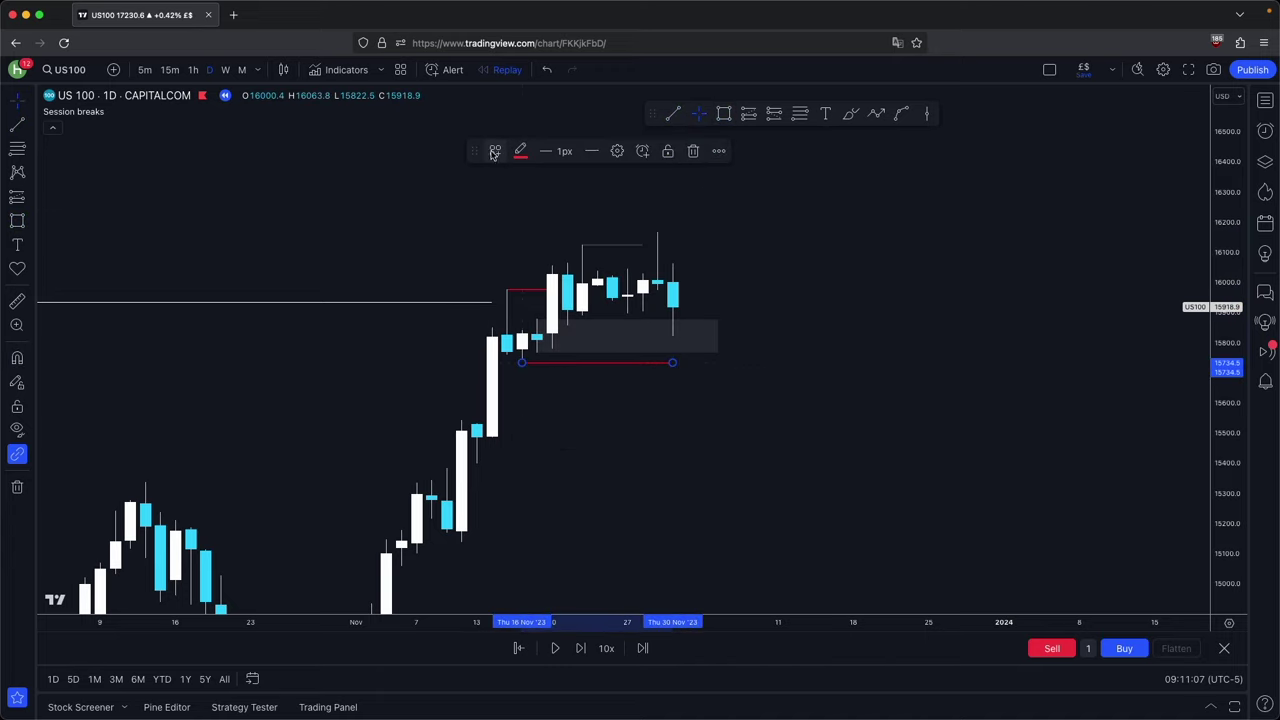
pyautogui.click(495, 152)
pyautogui.click(514, 401)
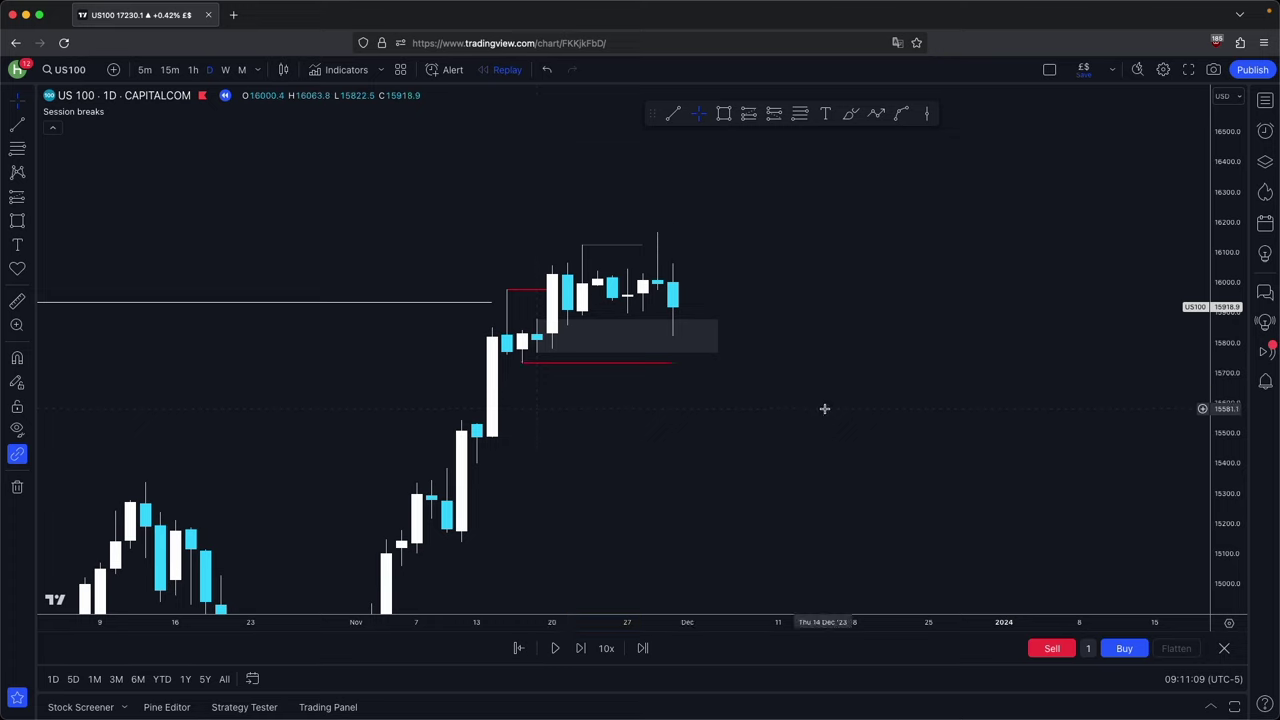
# Draw a horizontal line from the November 29 high at 16166.7 to December 6 and apply the Buyside LQ template
pyautogui.moveTo(661, 234); pyautogui.dragTo(731, 233)
pyautogui.click(495, 150)
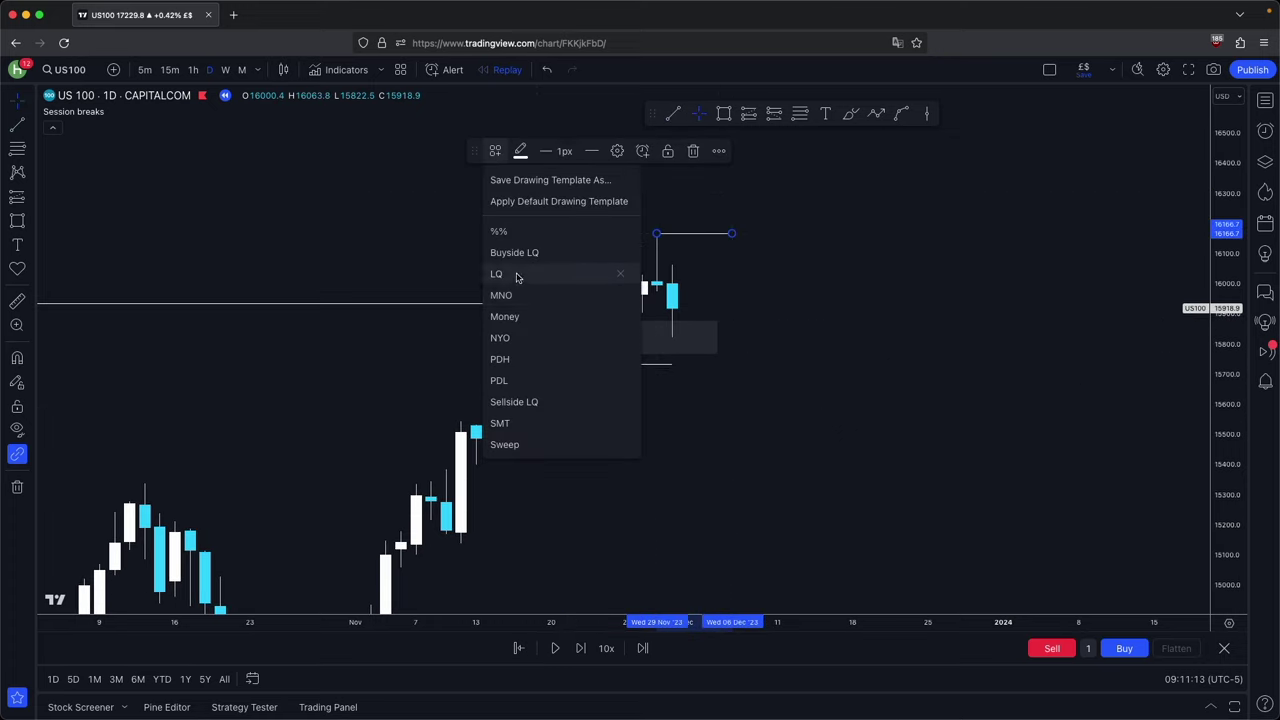
pyautogui.click(545, 252)
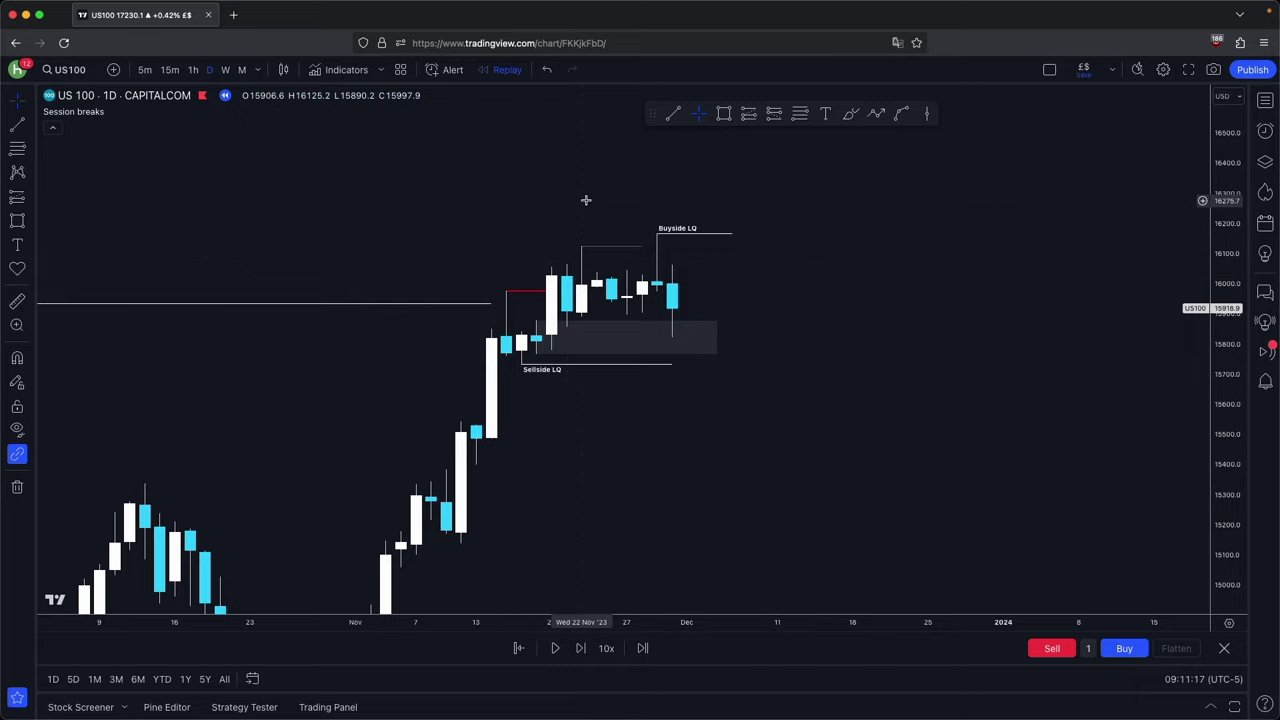
# Sketch a path from December 1 dipping below the Sellside LQ line and rising above Buyside LQ to December 12, and delete it
pyautogui.hscroll(-5, 694, 329)
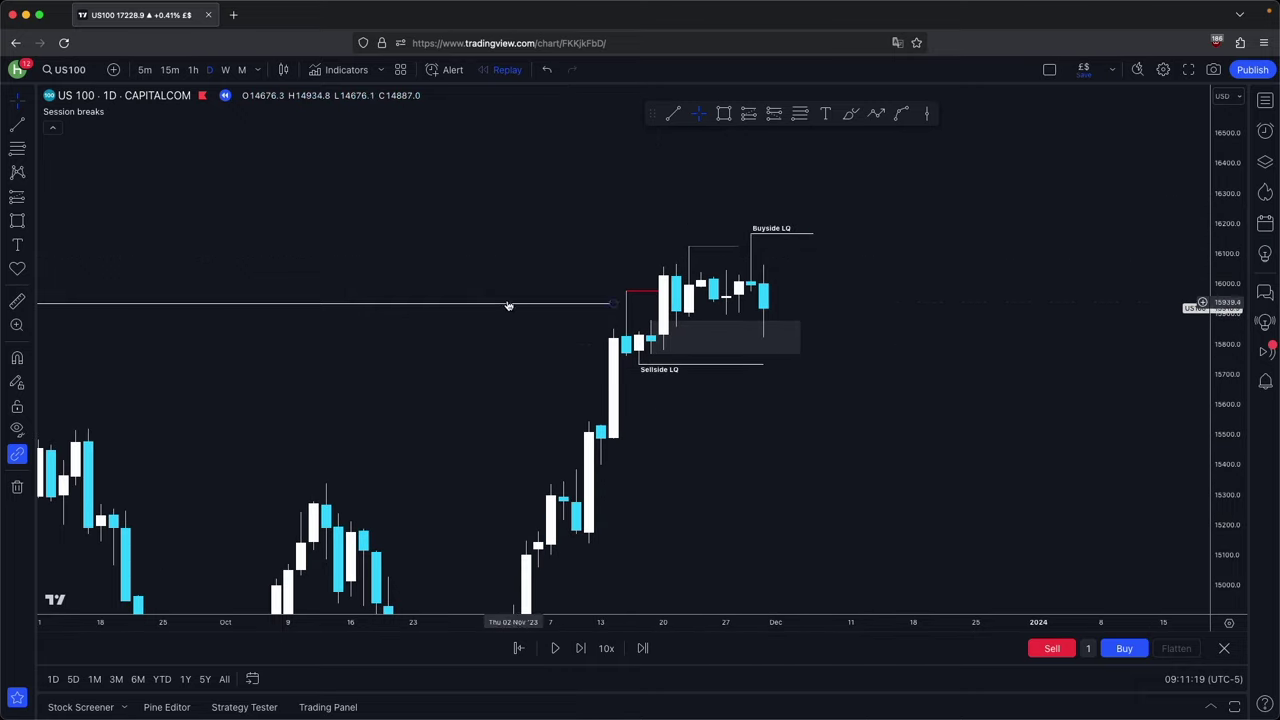
pyautogui.hscroll(5, 546, 306)
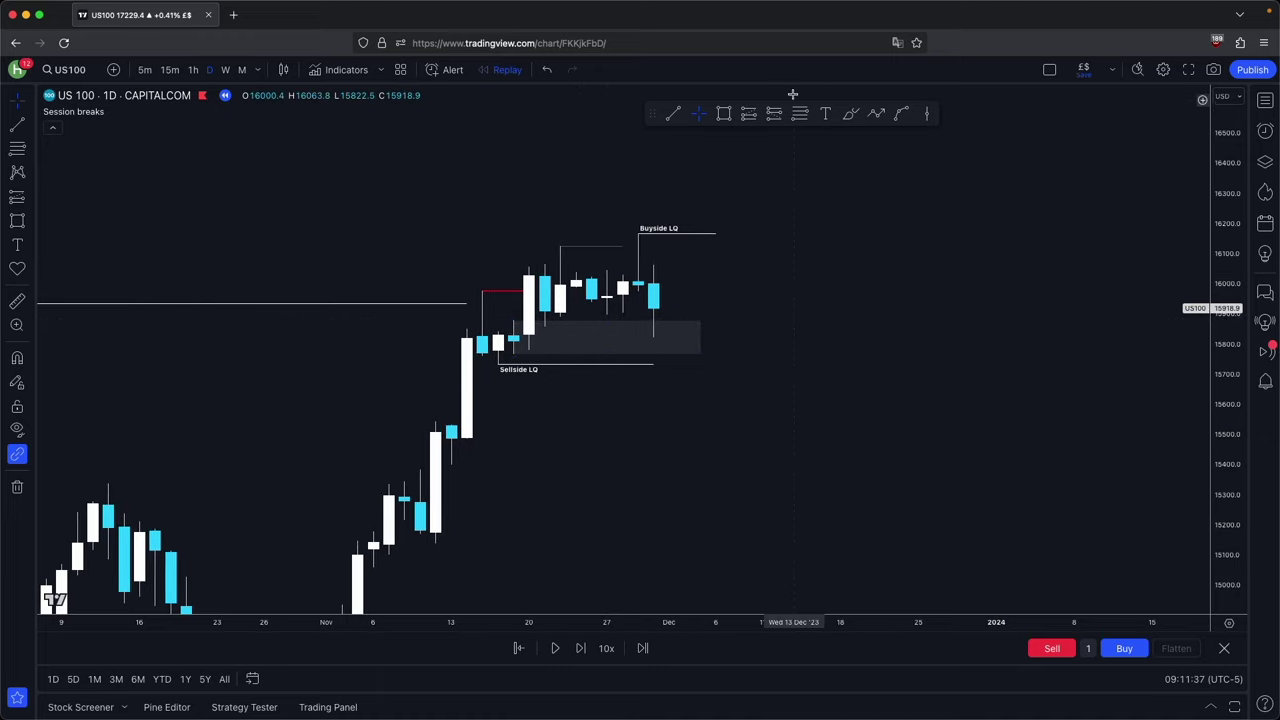
pyautogui.click(878, 115)
pyautogui.click(669, 318)
pyautogui.click(700, 392)
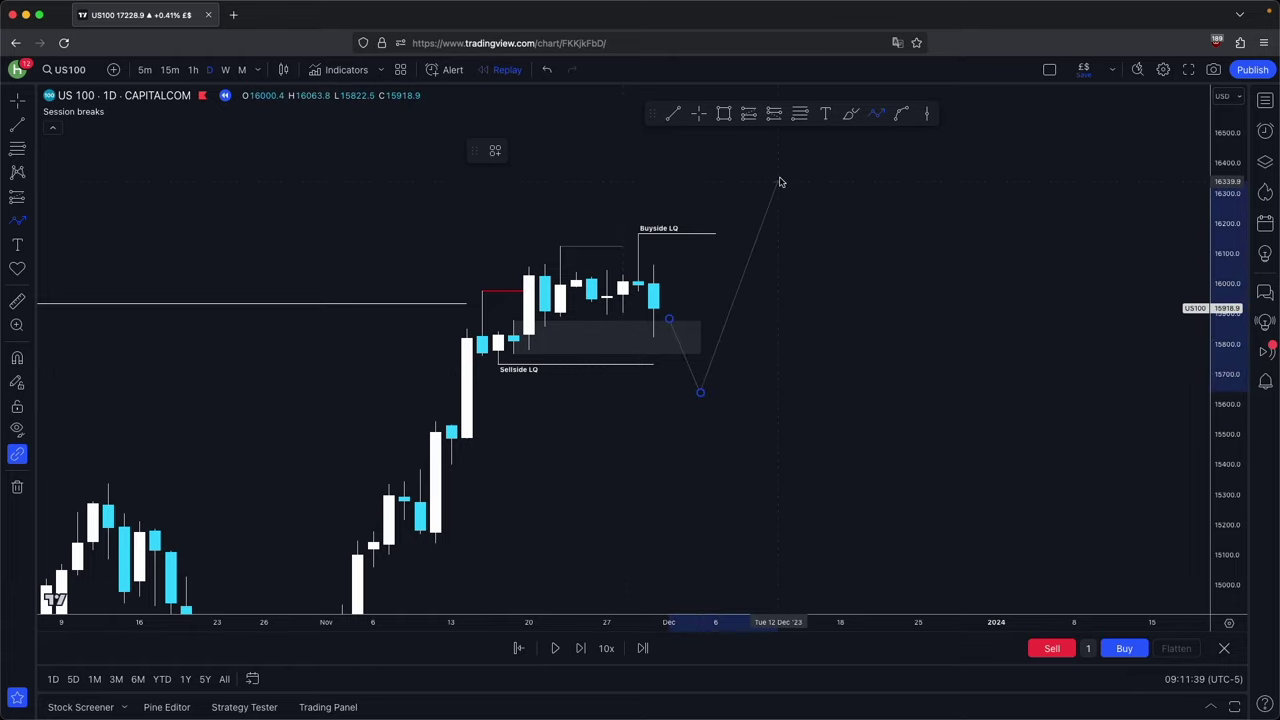
pyautogui.click(777, 175)
pyautogui.click(667, 150)
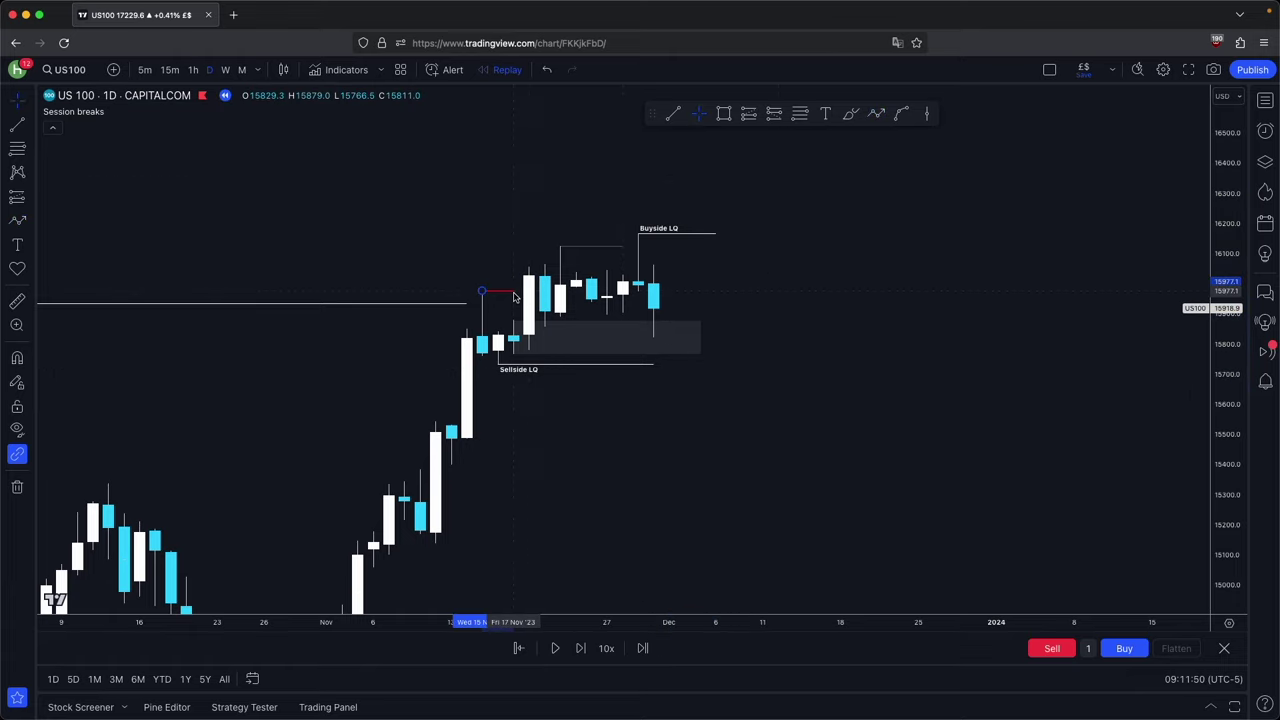
# Try extending the Sellside LQ line to December 1, and return its end to November 30 at 15734.5
pyautogui.moveTo(655, 365); pyautogui.dragTo(670, 376)
pyautogui.click(674, 374)
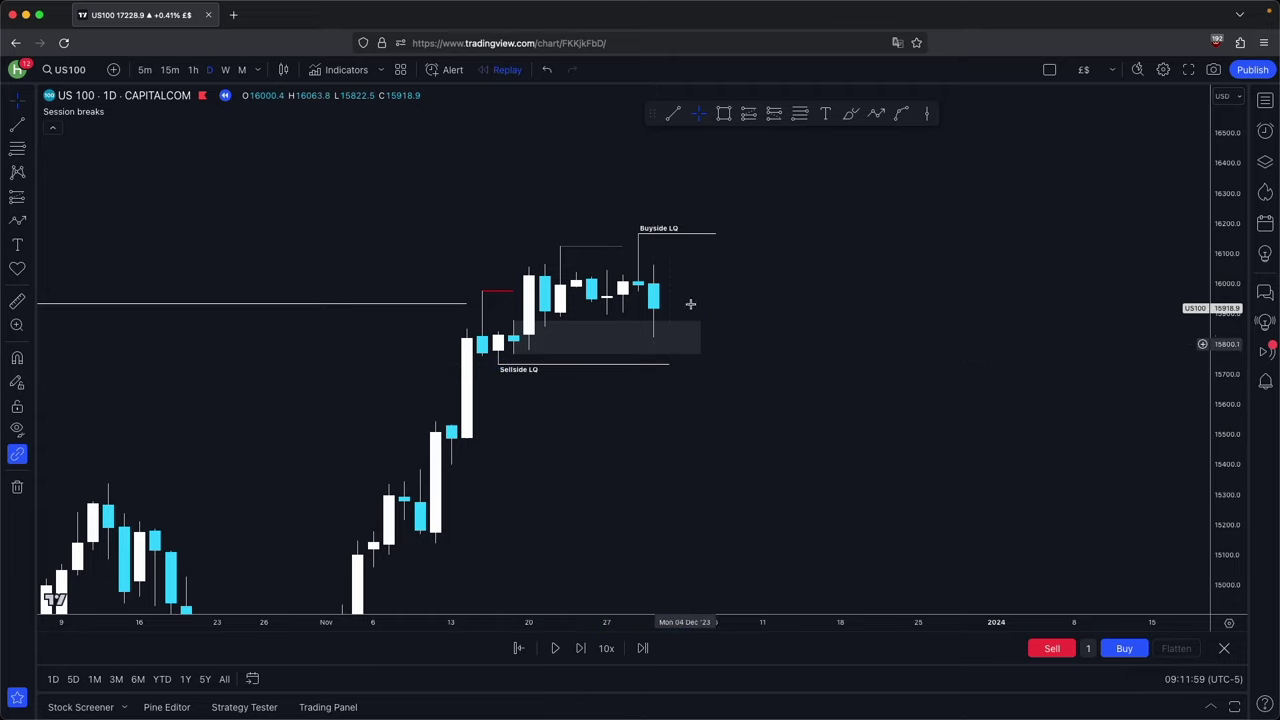
pyautogui.moveTo(670, 366)
pyautogui.mouseDown()
pyautogui.moveTo(655, 328)
pyautogui.moveTo(655, 374)
pyautogui.mouseUp()
pyautogui.click(541, 382)
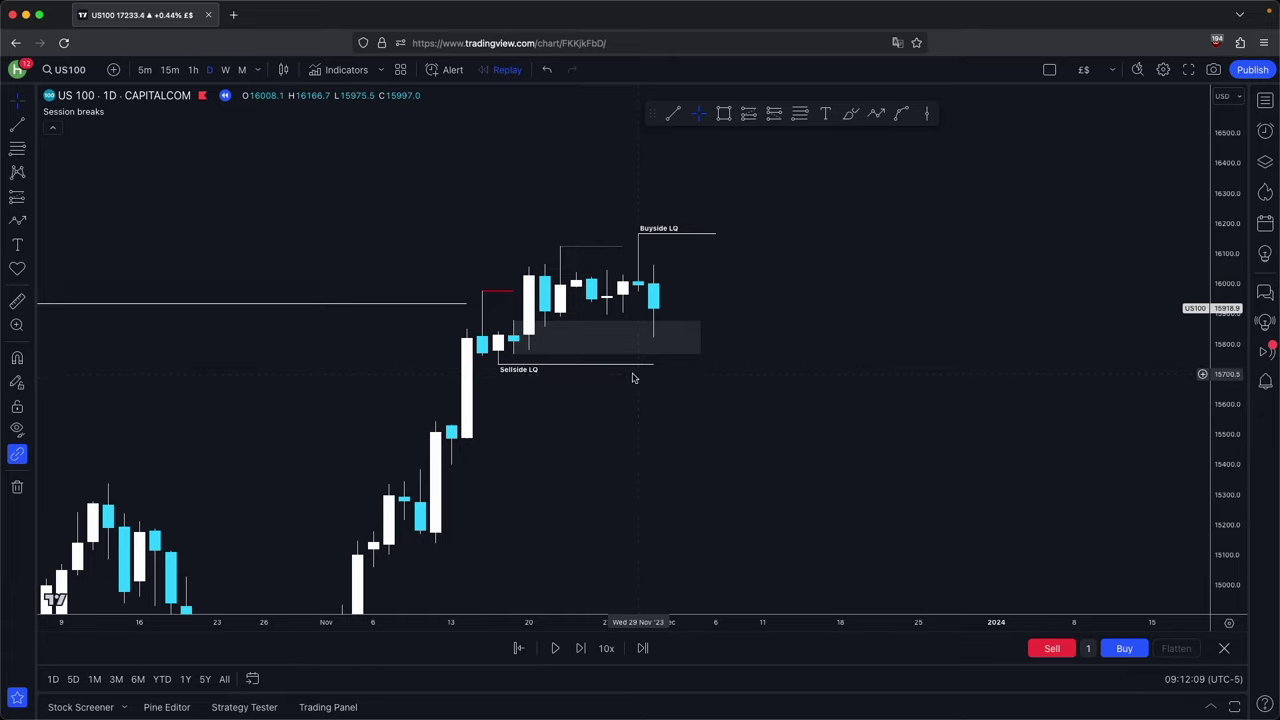
pyautogui.hscroll(1, 643, 419)
pyautogui.moveTo(634, 365); pyautogui.dragTo(636, 385)
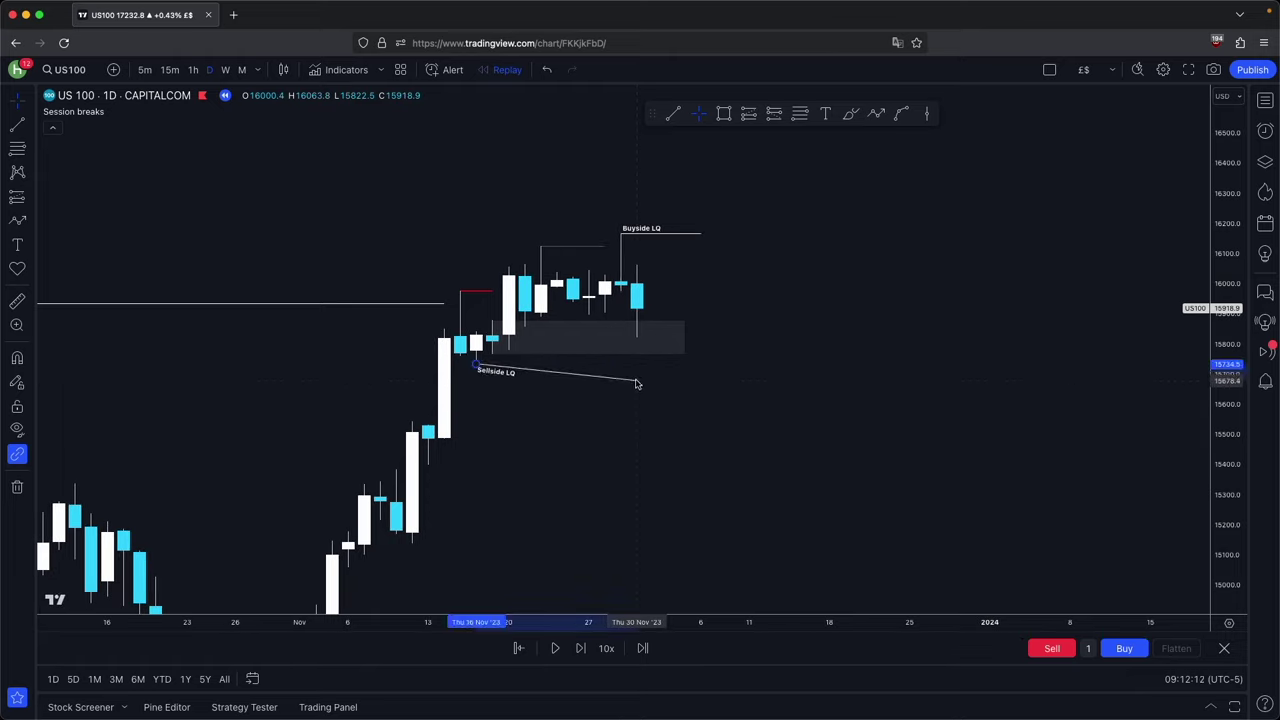
pyautogui.click(607, 423)
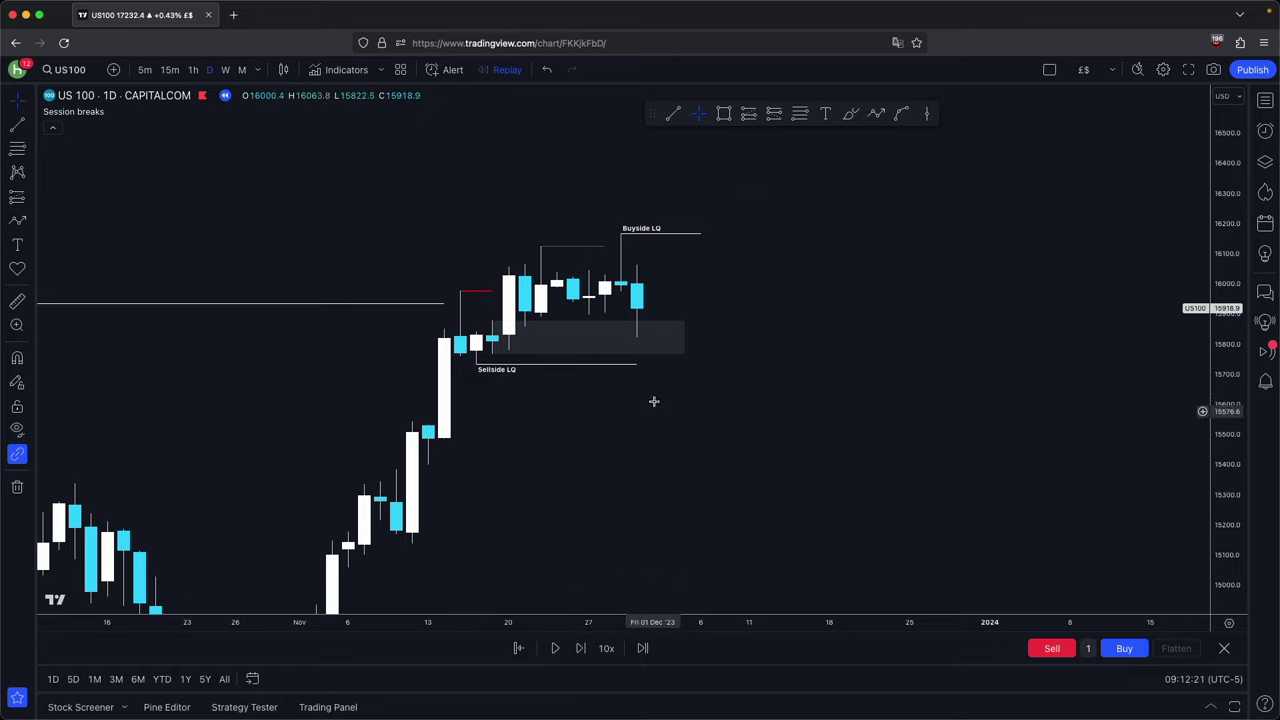
pyautogui.click(634, 366)
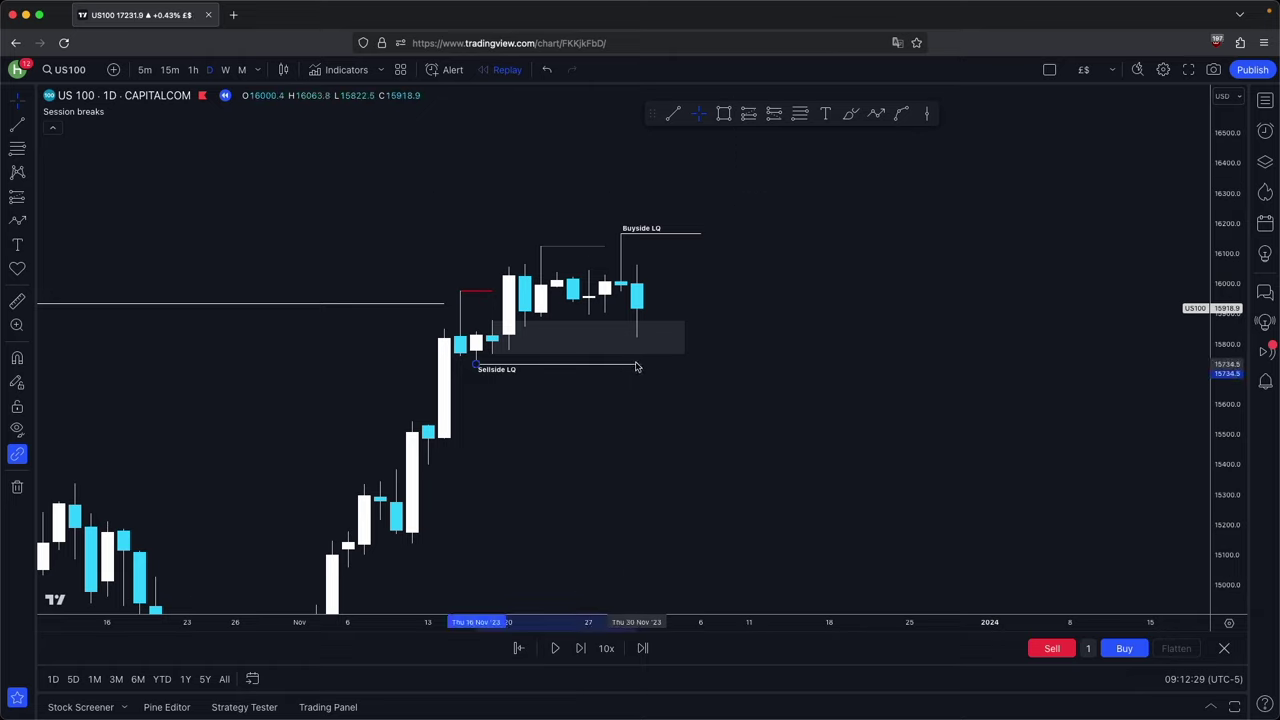
# Advance the daily replay bar by bar to December 11
pyautogui.click(580, 648)
pyautogui.click(580, 648)
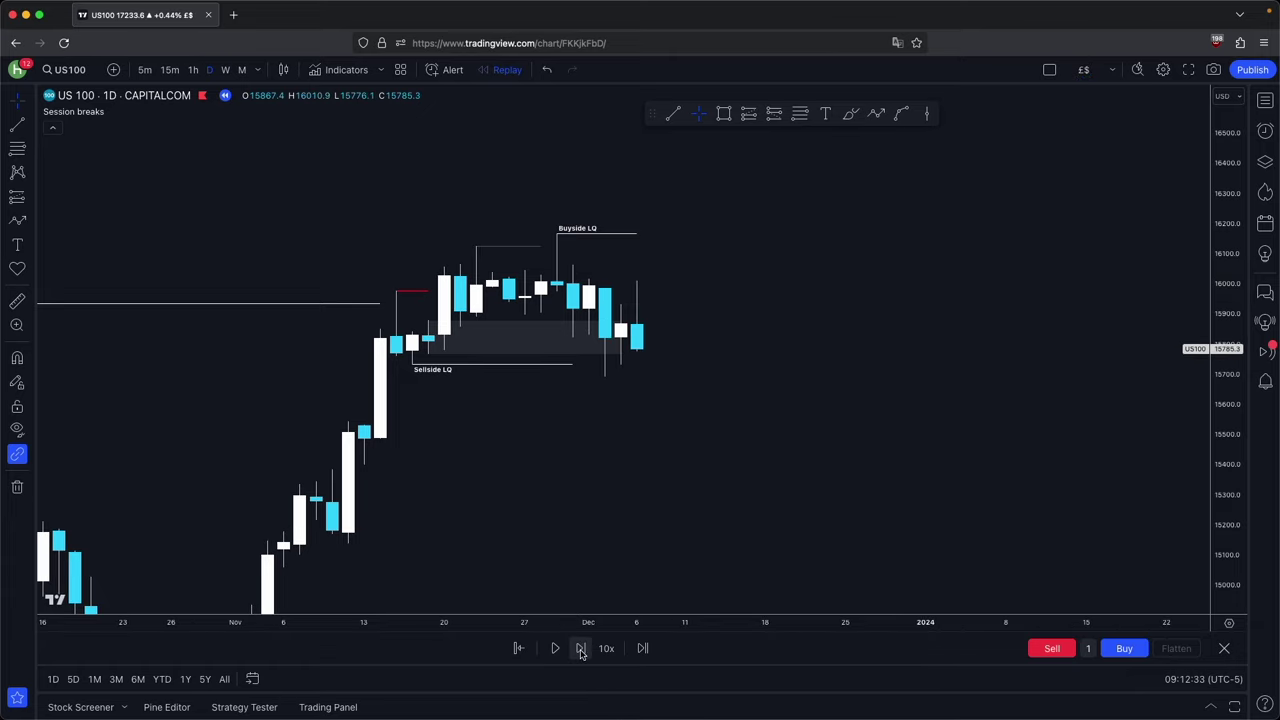
pyautogui.click(581, 650)
pyautogui.click(581, 650)
pyautogui.click(581, 650)
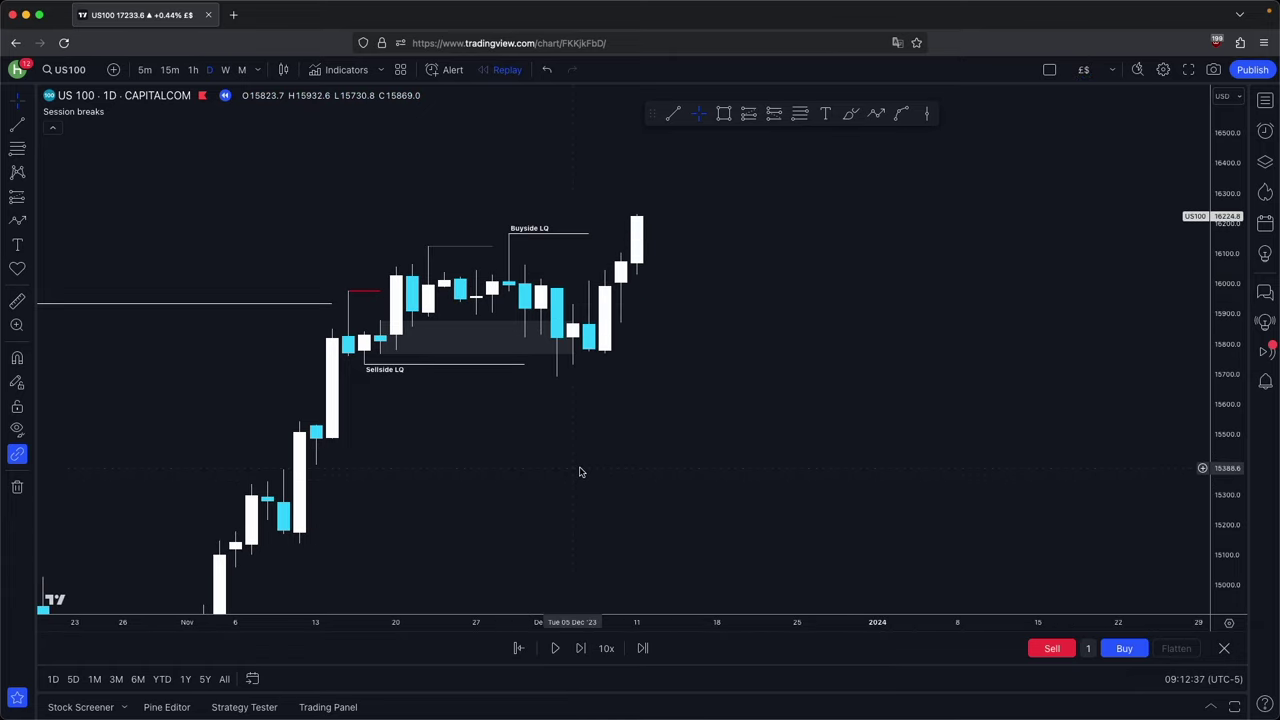
# Rewind the replay by choosing December 7 as its new starting bar
pyautogui.click(518, 648)
pyautogui.click(608, 432)
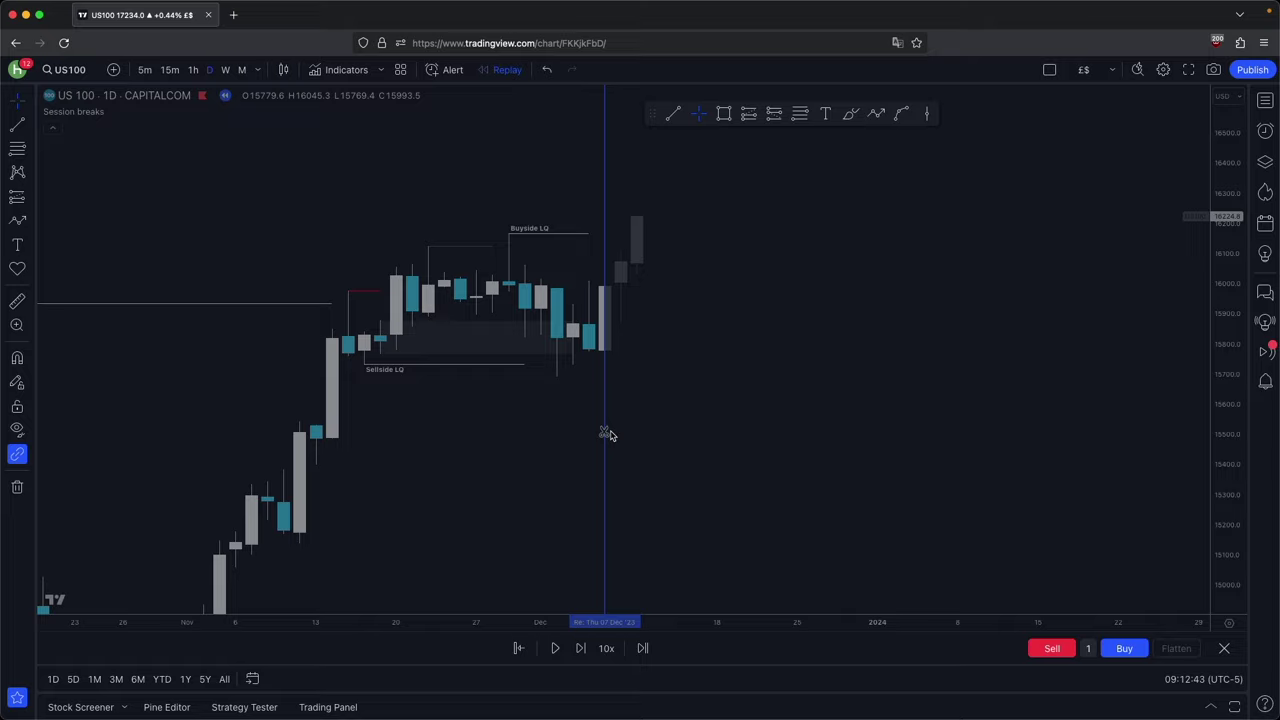
pyautogui.click(607, 433)
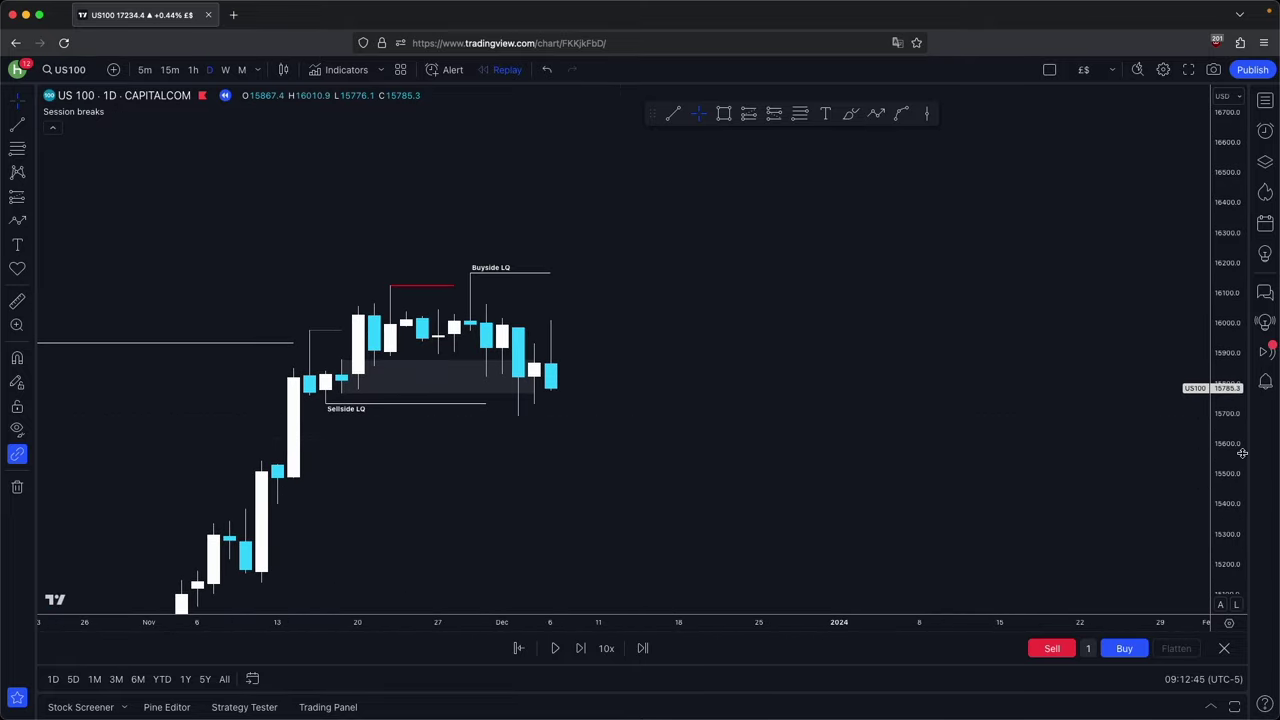
# Switch the chart to the 1-hour timeframe and frame the latest candles around the November 17 rectangle
pyautogui.moveTo(689, 523); pyautogui.dragTo(919, 483)
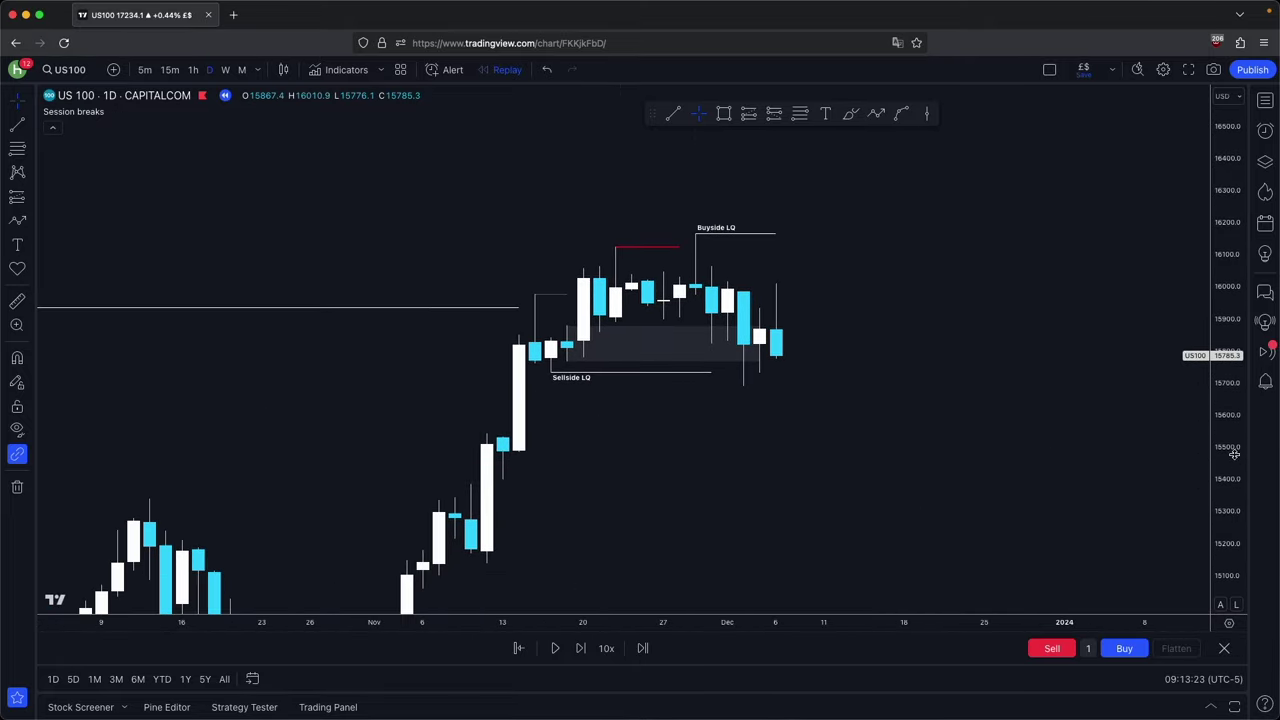
pyautogui.moveTo(1236, 461); pyautogui.dragTo(1235, 426)
pyautogui.moveTo(1091, 438); pyautogui.dragTo(1063, 437)
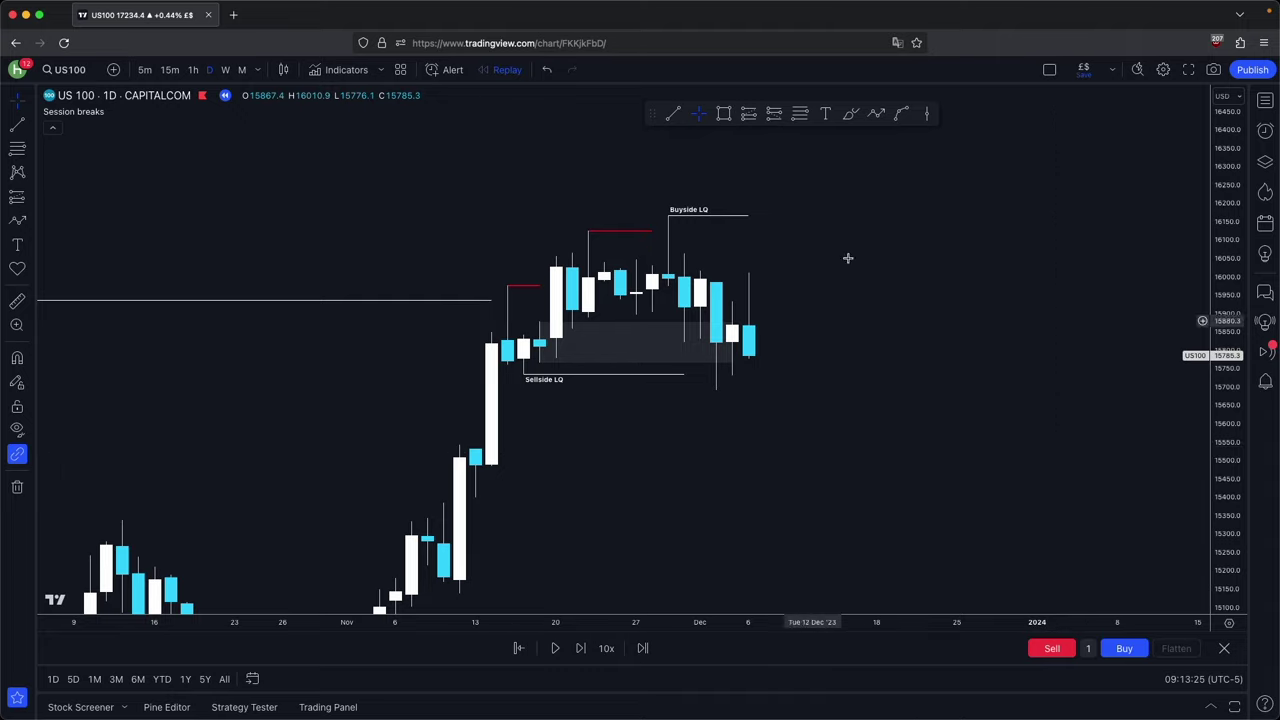
pyautogui.moveTo(897, 414); pyautogui.dragTo(851, 428)
pyautogui.click(193, 70)
pyautogui.moveTo(1213, 470); pyautogui.dragTo(1214, 190)
pyautogui.scroll(-5, 1037, 286)
pyautogui.moveTo(1037, 286); pyautogui.dragTo(1018, 288)
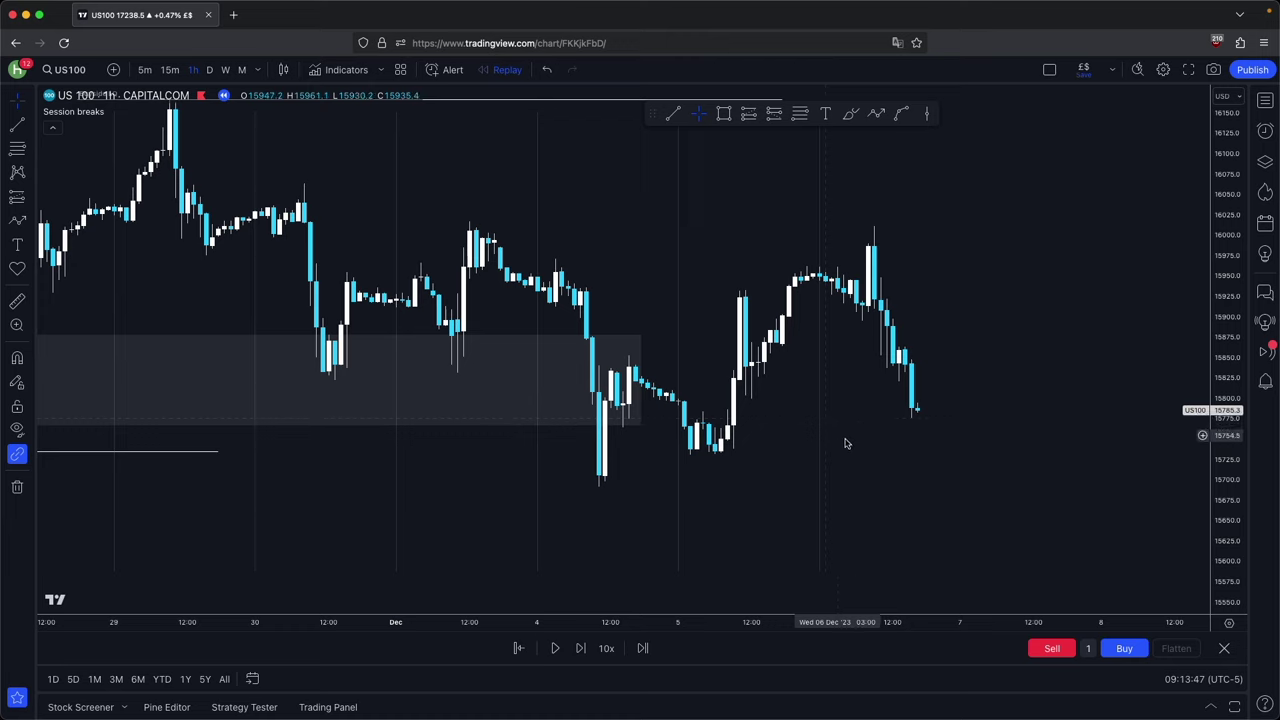
pyautogui.hscroll(2, 830, 429)
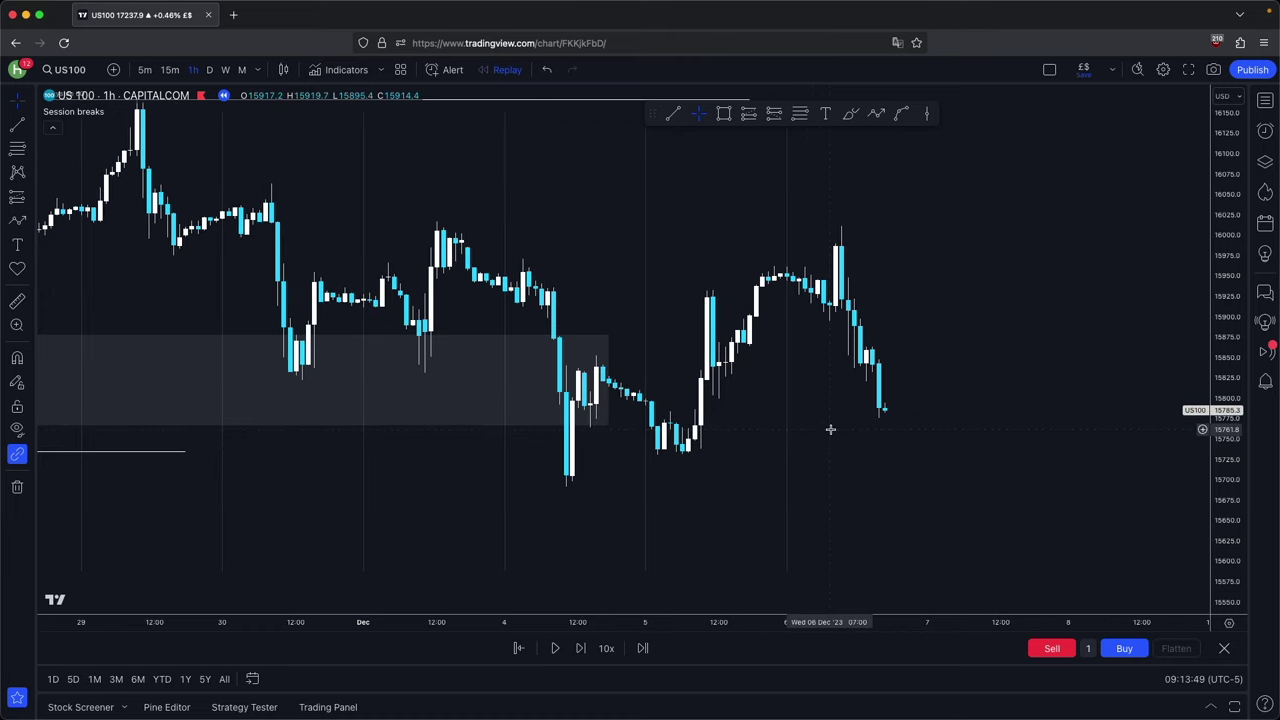
pyautogui.hscroll(2, 911, 449)
# Advance the hourly replay bar by bar into the early hours of December 7
pyautogui.click(581, 648)
pyautogui.click(584, 650)
pyautogui.click(584, 650)
pyautogui.click(584, 650)
pyautogui.click(584, 650)
pyautogui.click(584, 650)
pyautogui.click(584, 650)
pyautogui.click(584, 650)
pyautogui.click(584, 650)
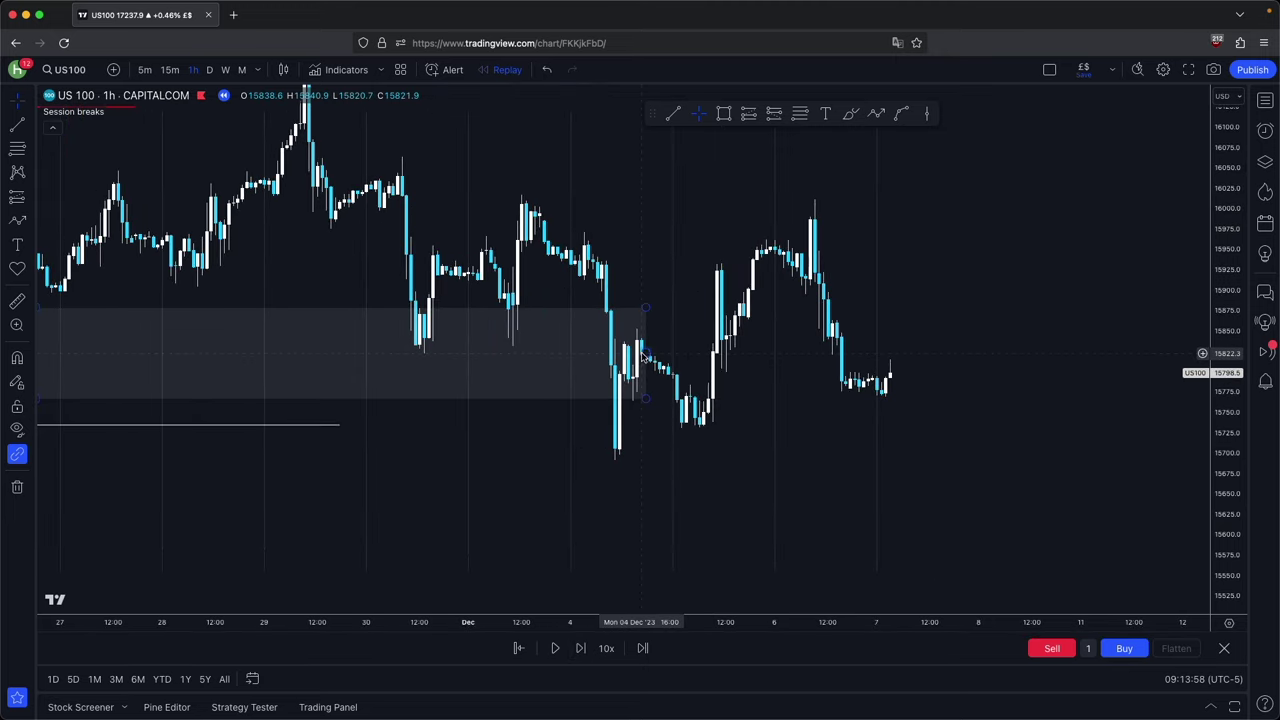
# Switch to the daily timeframe and stretch the November 17 rectangle to December 13
pyautogui.moveTo(645, 352); pyautogui.dragTo(805, 352)
pyautogui.click(209, 69)
pyautogui.hscroll(4, 846, 317)
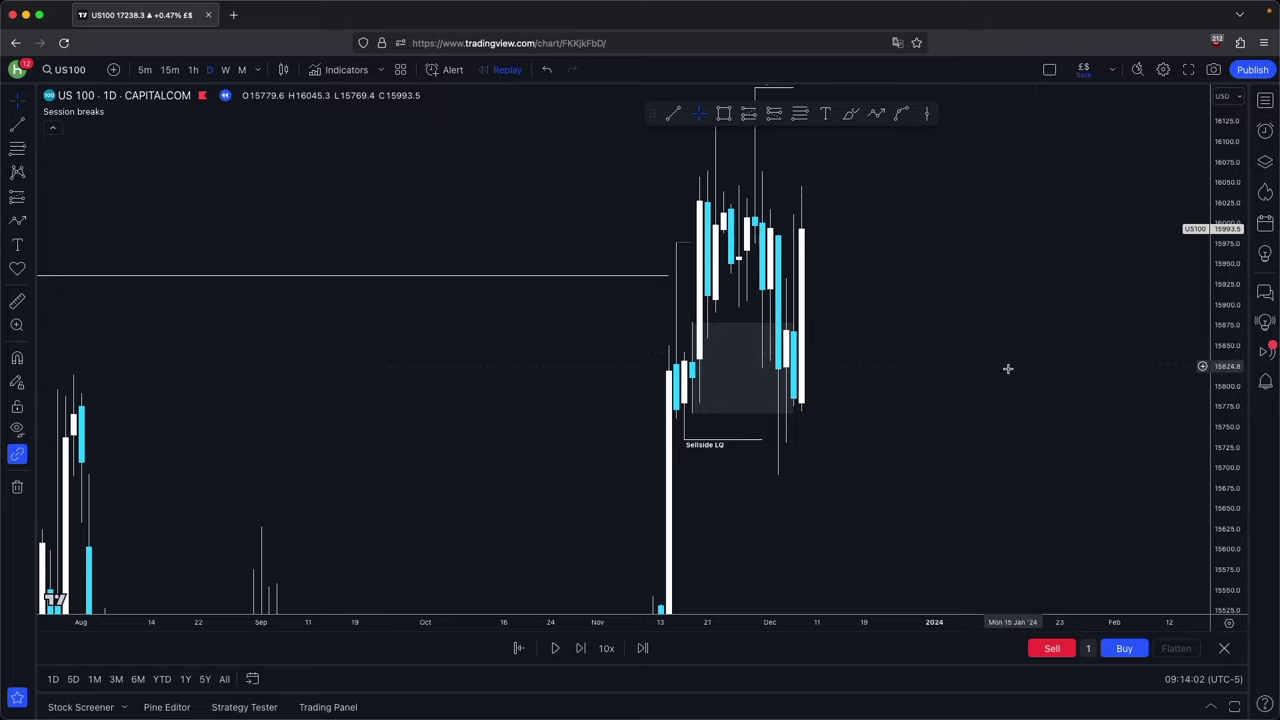
pyautogui.scroll(3, 1010, 368)
pyautogui.moveTo(658, 369); pyautogui.dragTo(710, 385)
pyautogui.click(803, 422)
pyautogui.scroll(3, 803, 421)
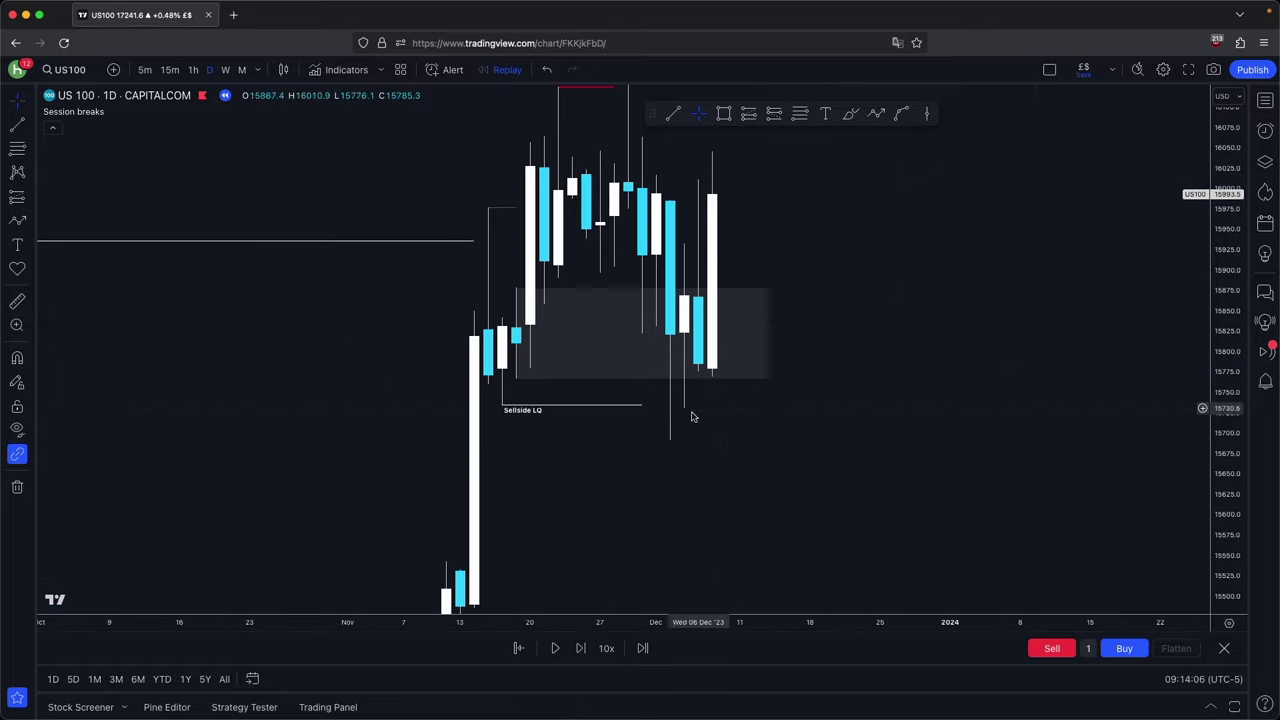
# Extend the Sellside LQ line to December 1 at 15734.5
pyautogui.moveTo(642, 412); pyautogui.dragTo(652, 410)
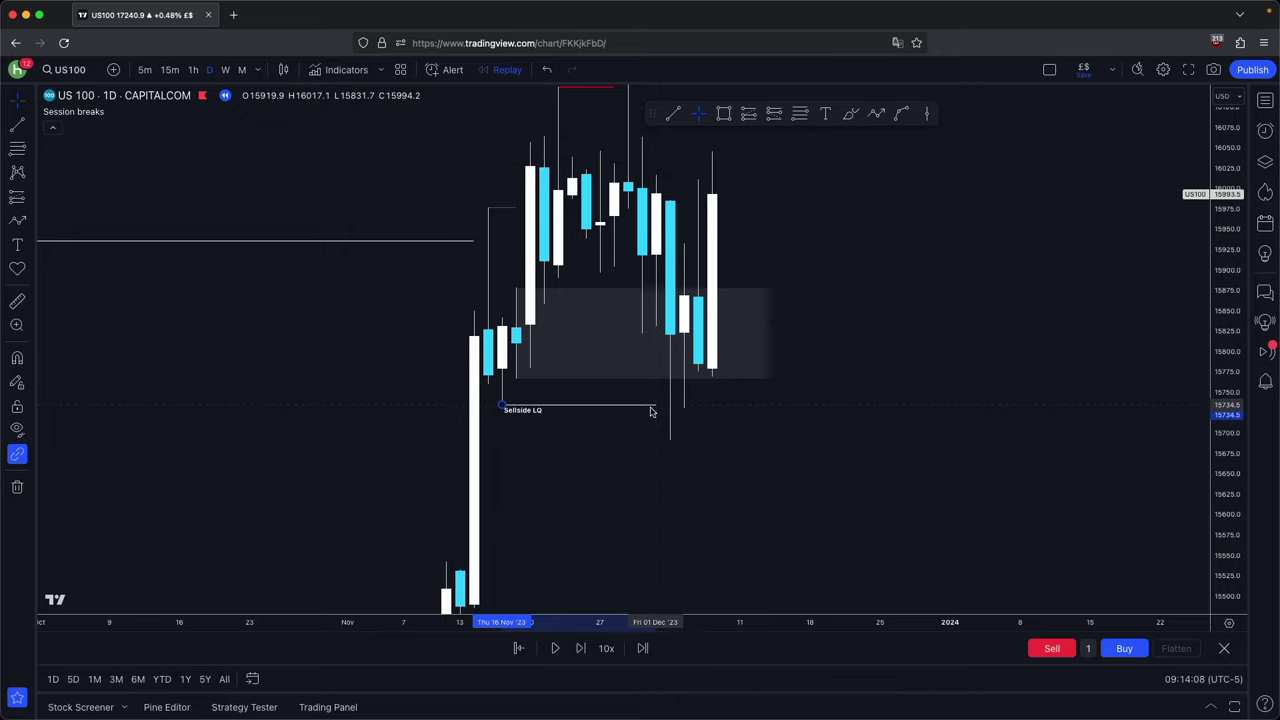
pyautogui.click(685, 517)
# Return the chart to the 1-hour timeframe with the December 4 and 5 candles in view
pyautogui.moveTo(752, 478); pyautogui.dragTo(751, 489)
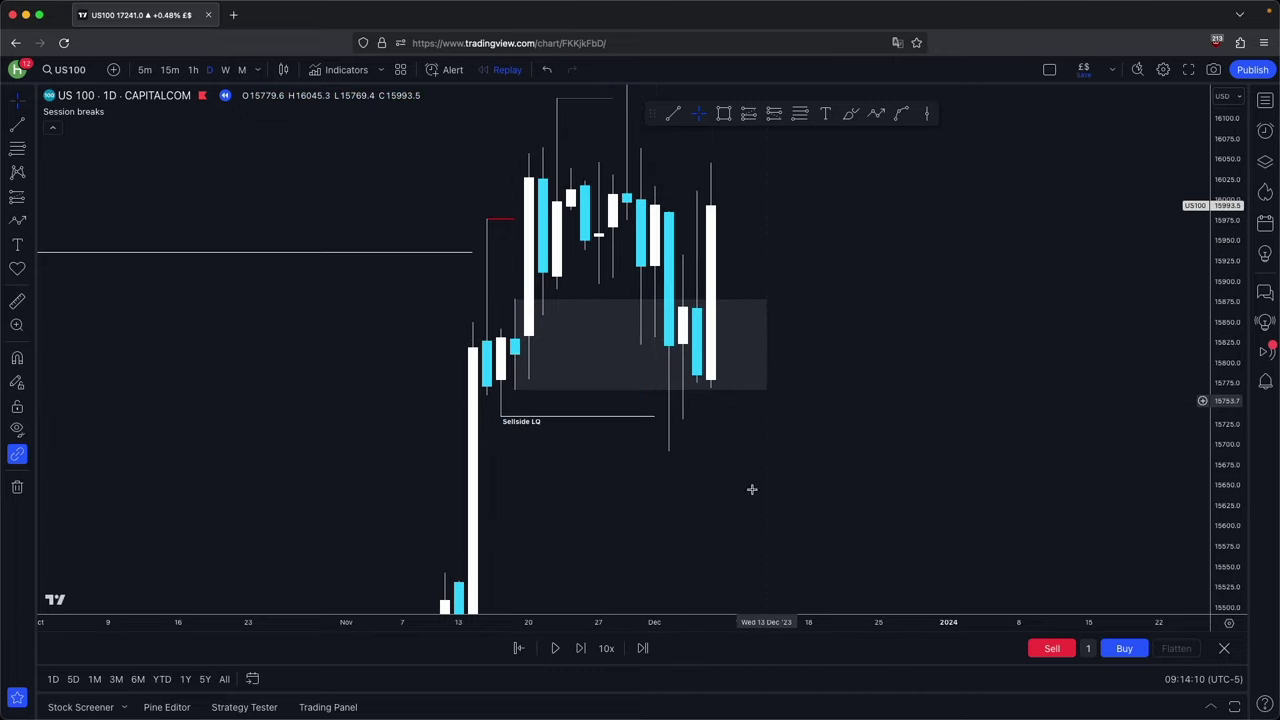
pyautogui.scroll(-8, 740, 420)
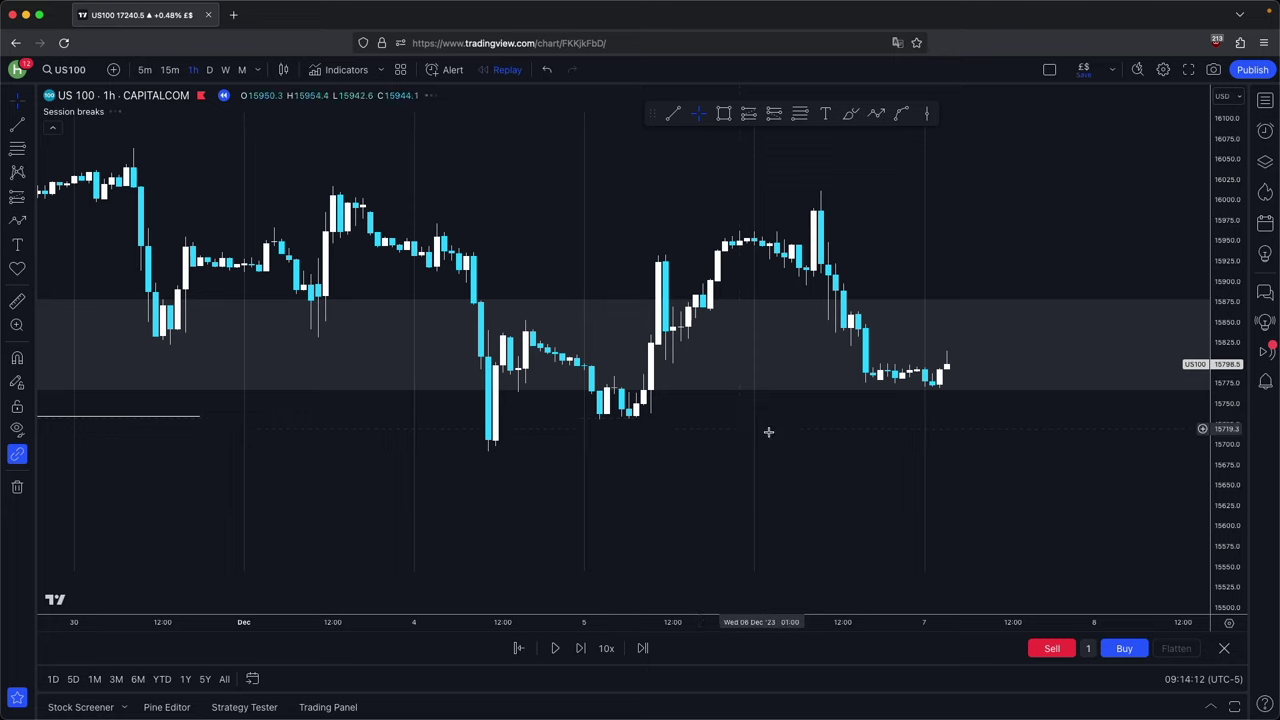
pyautogui.click(658, 428)
pyautogui.moveTo(660, 438); pyautogui.dragTo(629, 454)
pyautogui.scroll(3, 740, 506)
pyautogui.moveTo(740, 506); pyautogui.dragTo(700, 516)
# Draw a horizontal line from the December 4 afternoon high at about 15853 to December 5 06:00 and apply the default drawing template
pyautogui.click(673, 113)
pyautogui.click(531, 350)
pyautogui.click(620, 350)
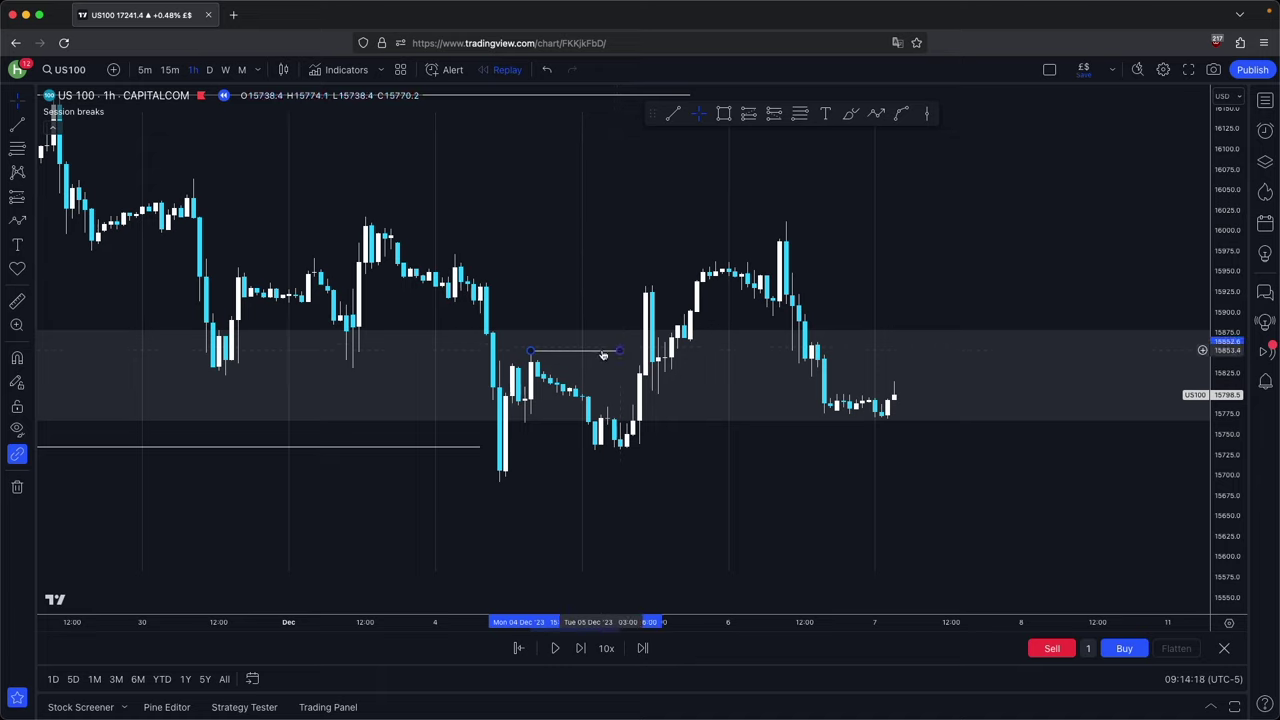
pyautogui.click(503, 150)
pyautogui.click(521, 194)
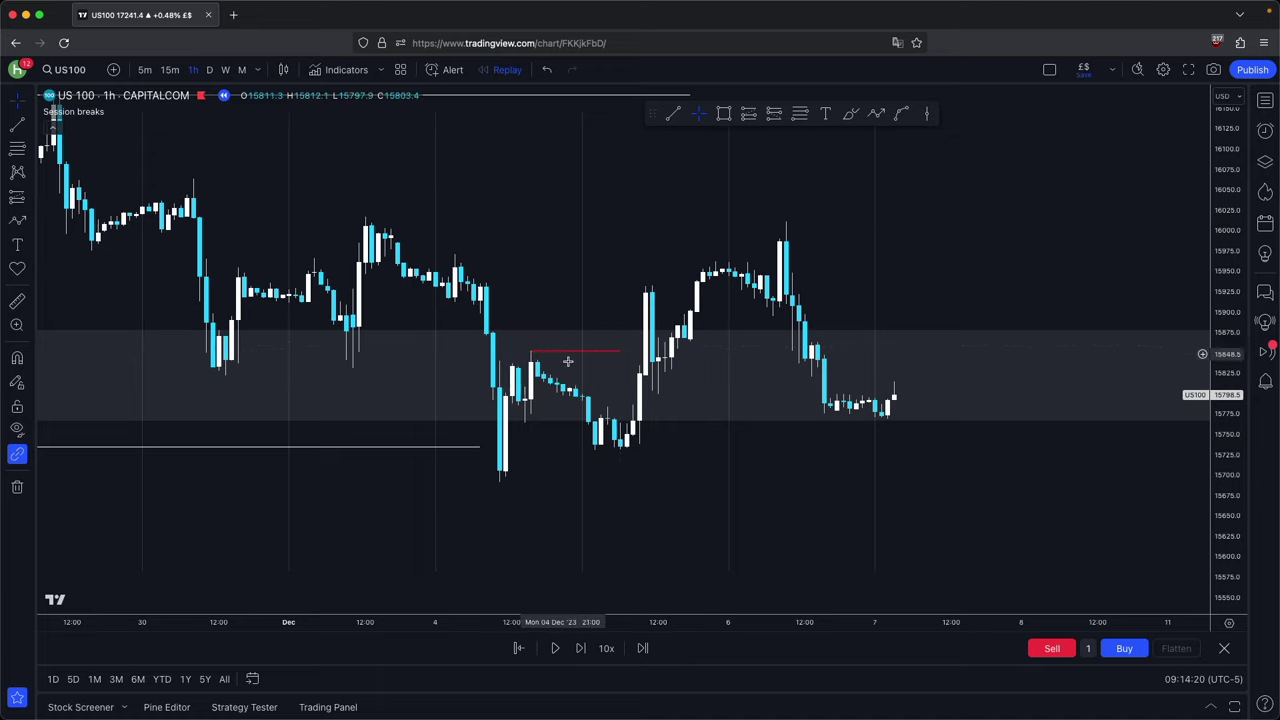
# Draw a rectangle from 15807.5 down to about 15706.8, starting at December 4 10:00 and reaching late December 5
pyautogui.click(723, 113)
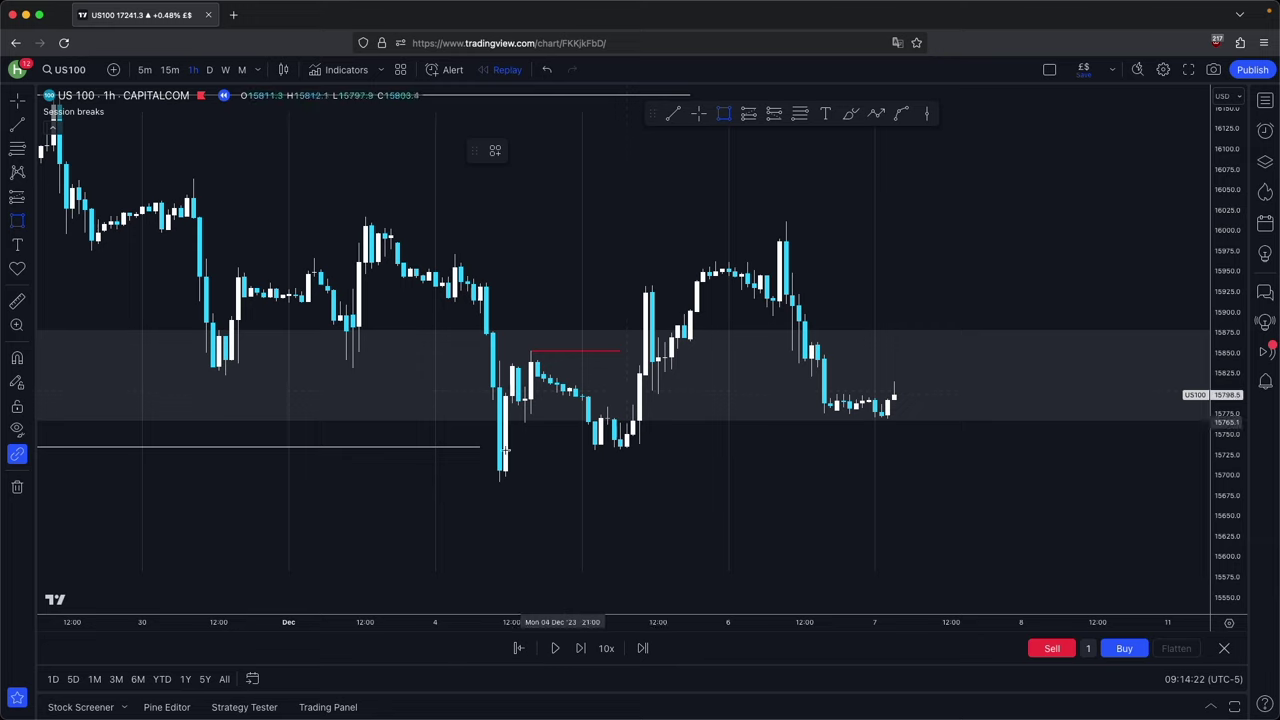
pyautogui.click(500, 387)
pyautogui.click(500, 470)
pyautogui.moveTo(494, 430); pyautogui.dragTo(714, 440)
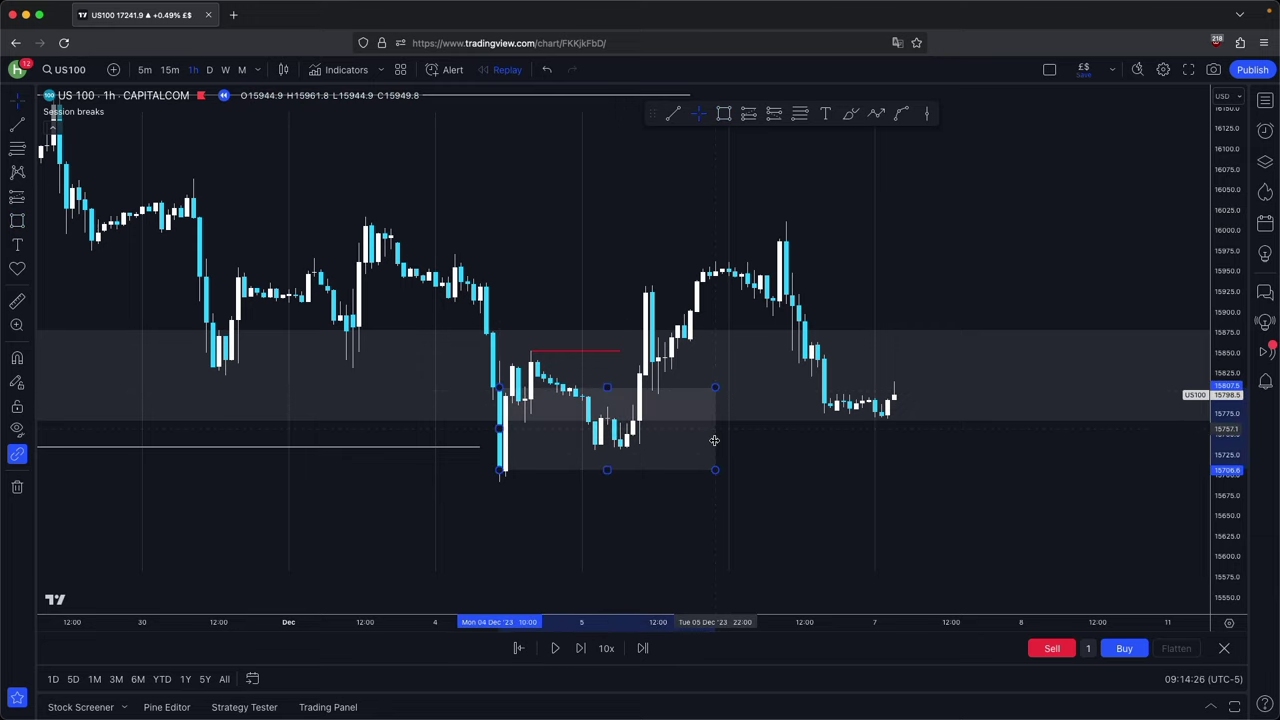
# Draw short horizontal lines from the December 5 high and from the early December 6 high at about 15961.1
pyautogui.click(673, 113)
pyautogui.click(652, 285)
pyautogui.click(684, 285)
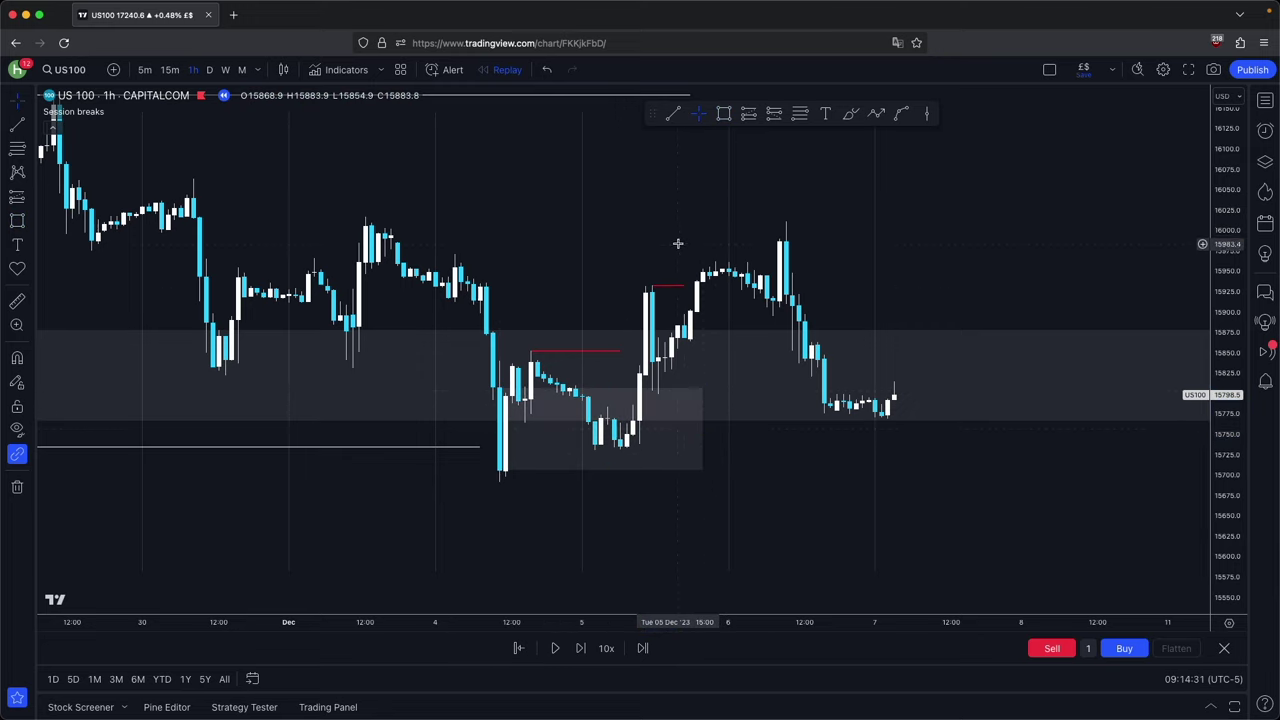
pyautogui.moveTo(678, 244); pyautogui.dragTo(659, 256)
pyautogui.click(708, 266)
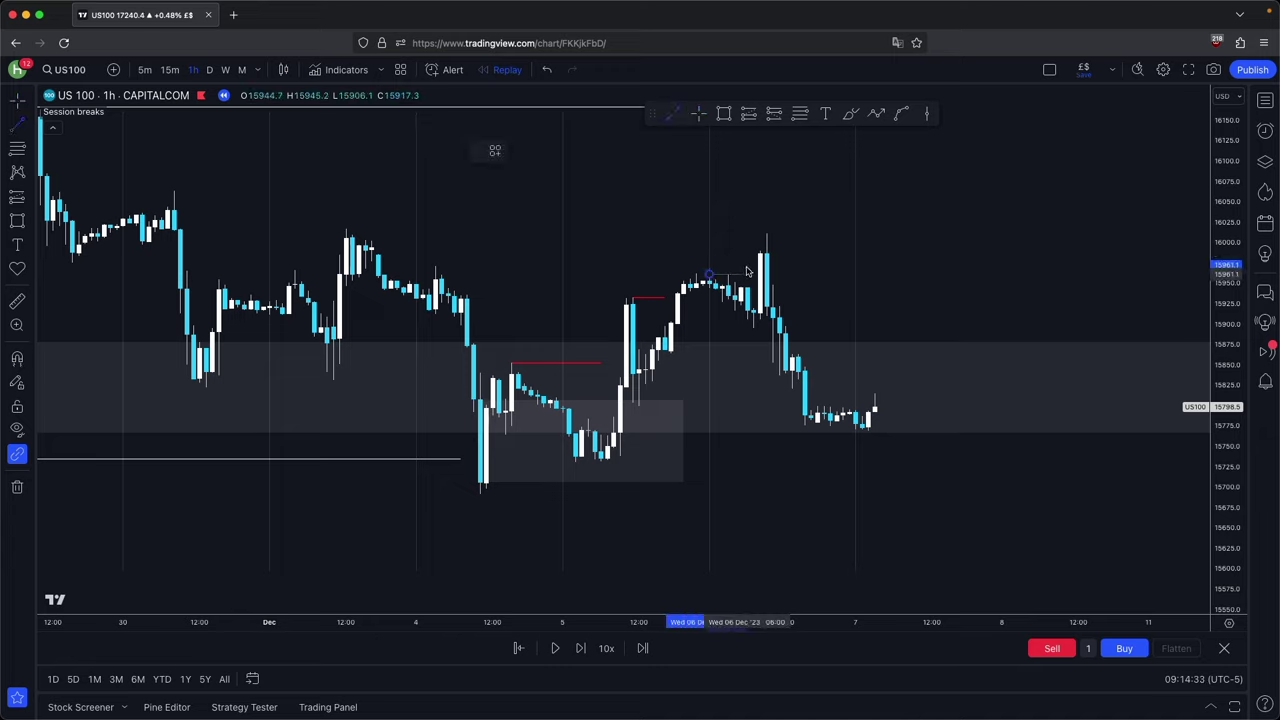
pyautogui.click(749, 271)
# Delete the December 4 rectangle and the short lines at the December 5 and 6 highs
pyautogui.keyDown('super'); pyautogui.click(626, 449); pyautogui.keyUp('super')
pyautogui.keyDown('super'); pyautogui.click(648, 297); pyautogui.keyUp('super')
pyautogui.click(691, 149)
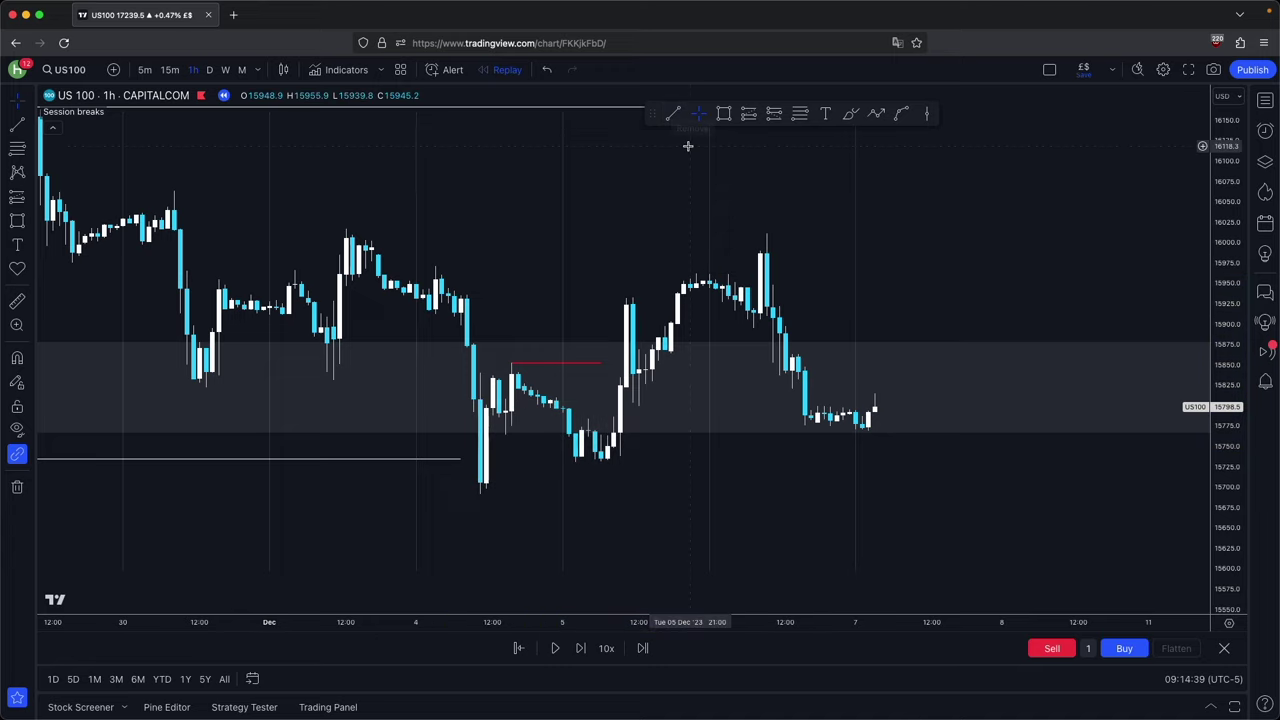
pyautogui.click(601, 364)
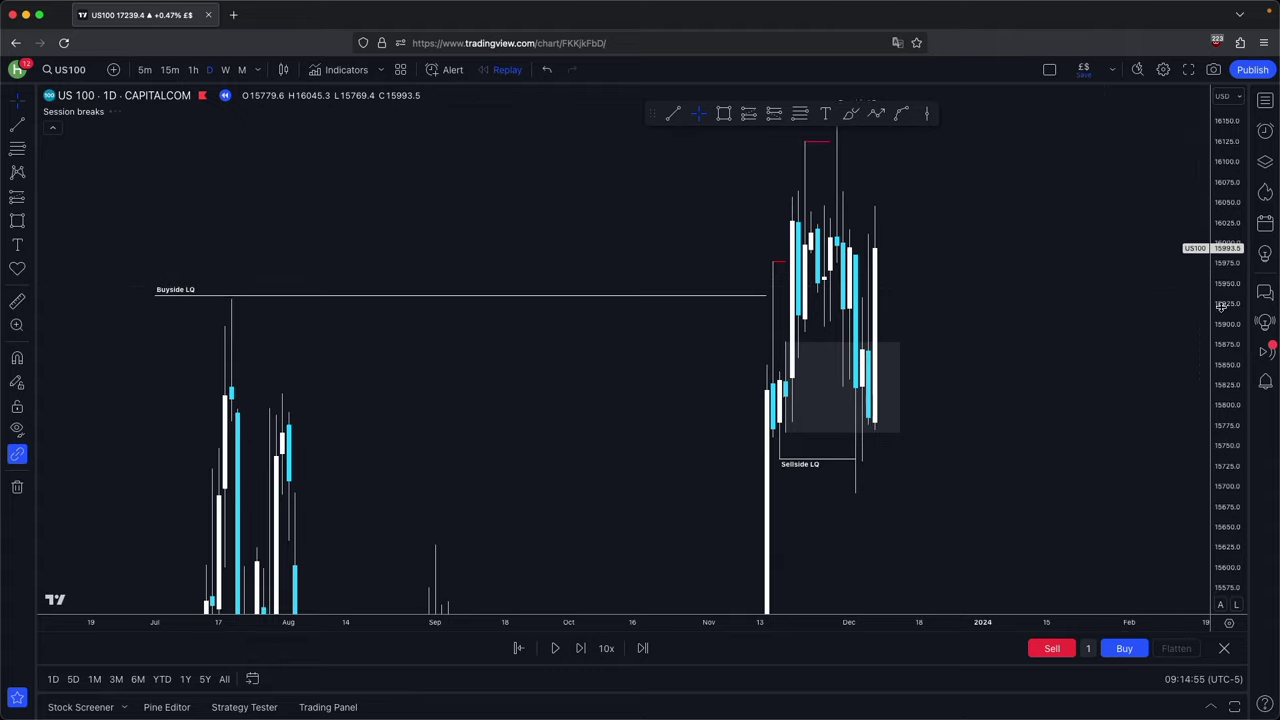
# Examine the daily candles around the Sellside LQ line and the shaded gap, and return the chart to the 1-hour timeframe
pyautogui.moveTo(1220, 306); pyautogui.dragTo(1218, 535)
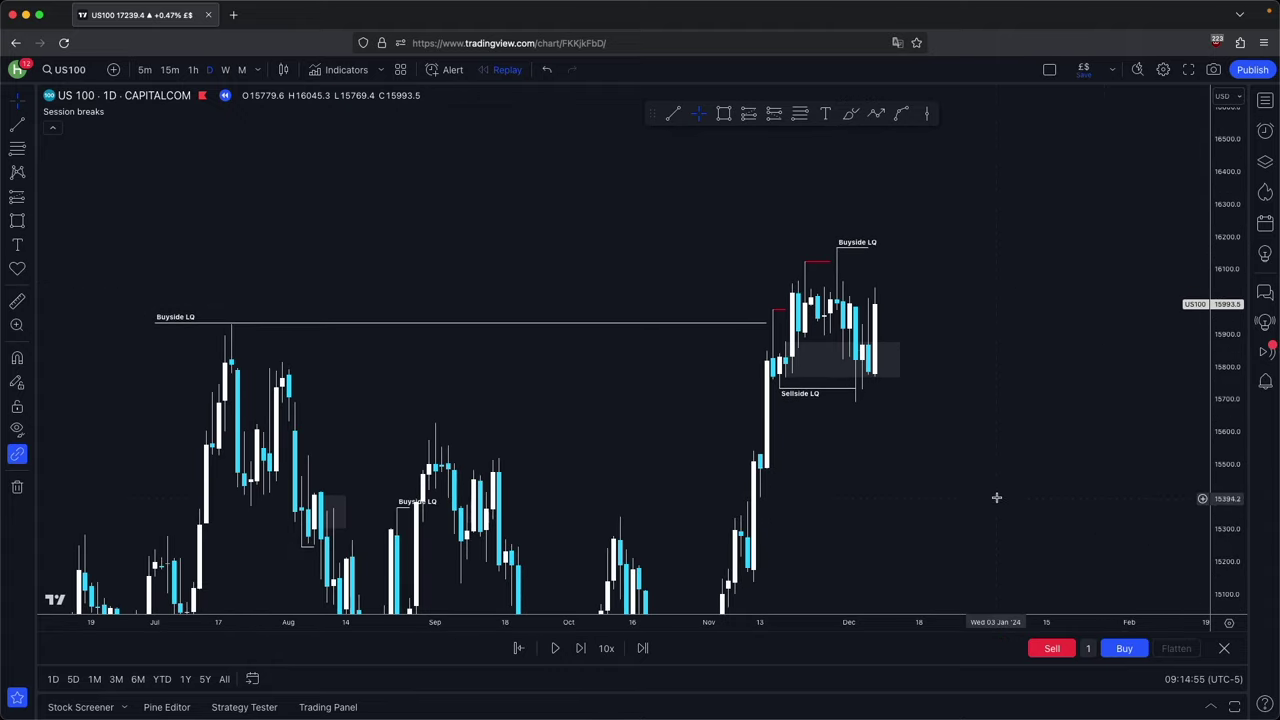
pyautogui.moveTo(997, 497); pyautogui.dragTo(1003, 453)
pyautogui.scroll(2, 985, 484)
pyautogui.scroll(2, 880, 405)
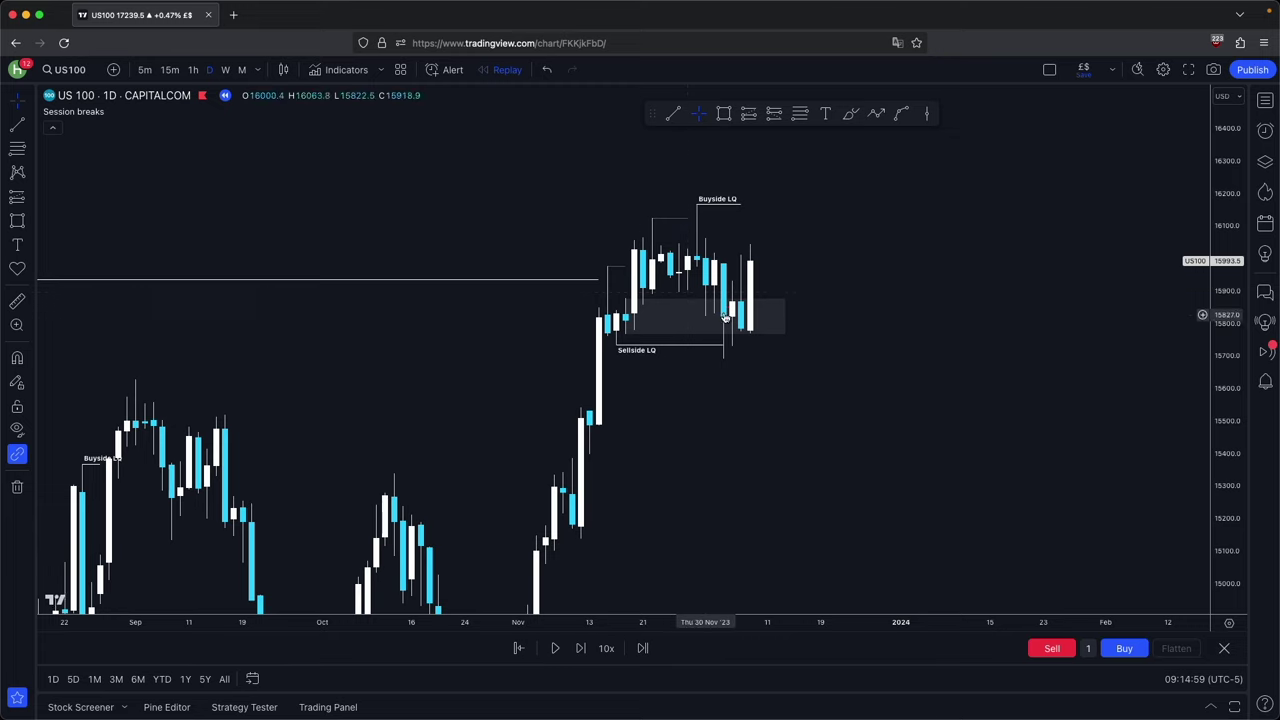
pyautogui.click(202, 72)
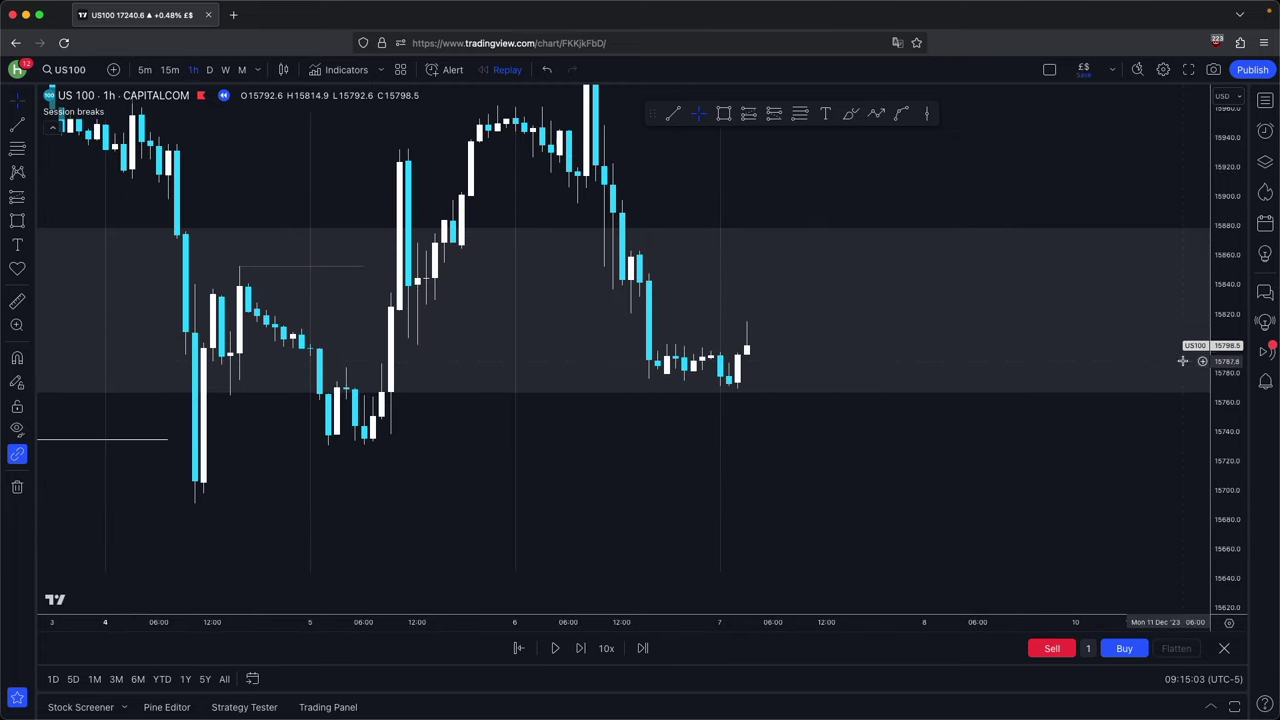
# Draw a horizontal line at about 15774.8 from the December 6 evening low to December 7 00:00 and apply the Sweep template
pyautogui.click(675, 114)
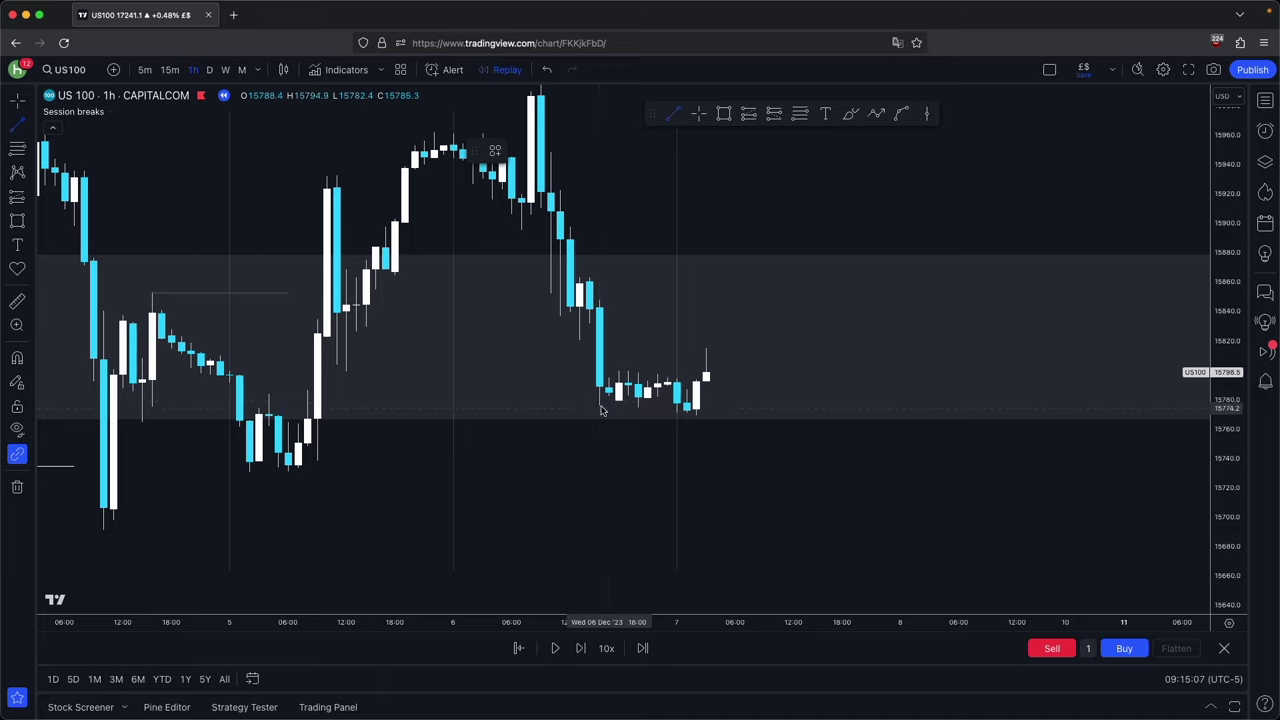
pyautogui.click(679, 414)
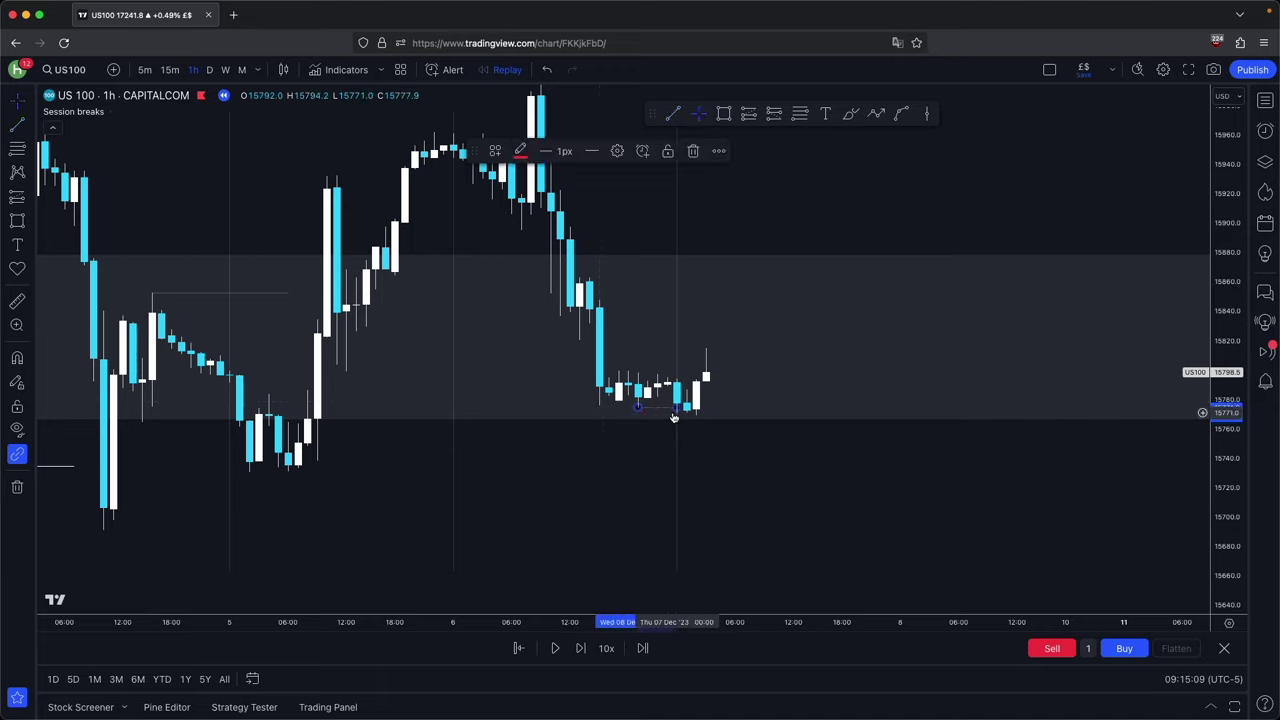
pyautogui.click(495, 150)
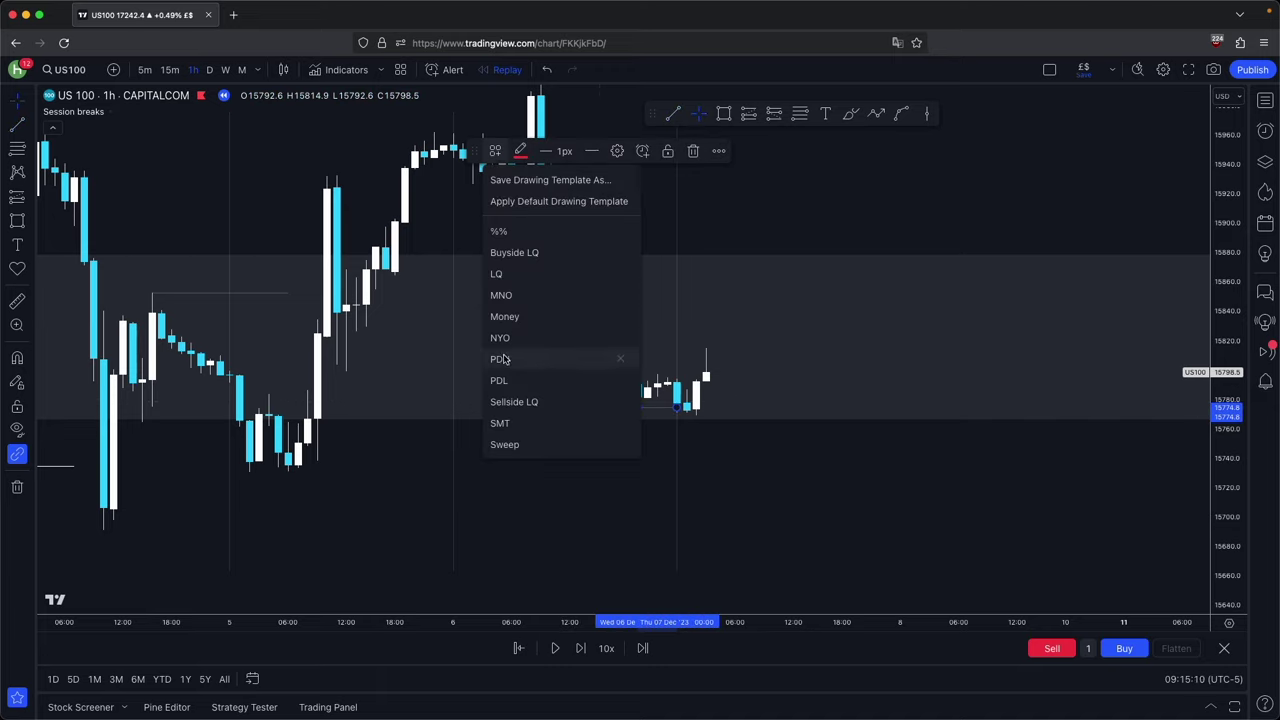
pyautogui.click(515, 444)
# Draw a horizontal line at 15799.7 from the December 6 evening high to December 7 01:00, apply the default template and colour it red
pyautogui.hscroll(2, 590, 360)
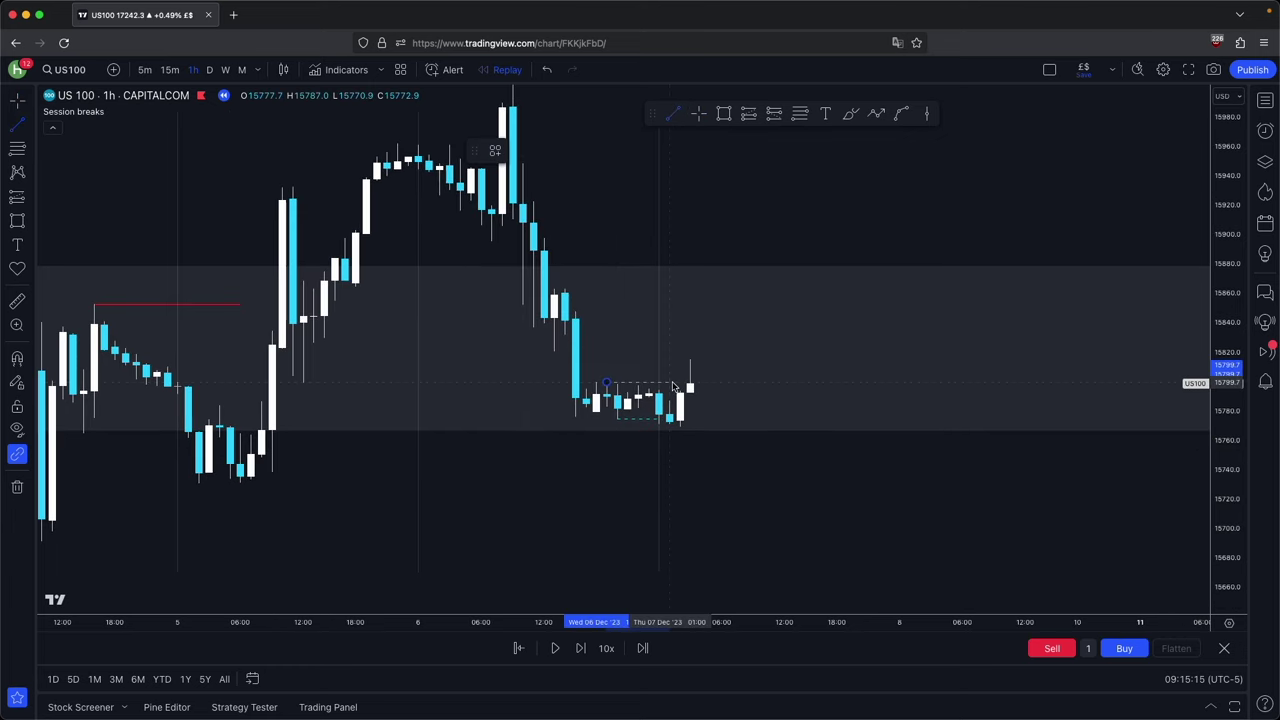
pyautogui.click(495, 150)
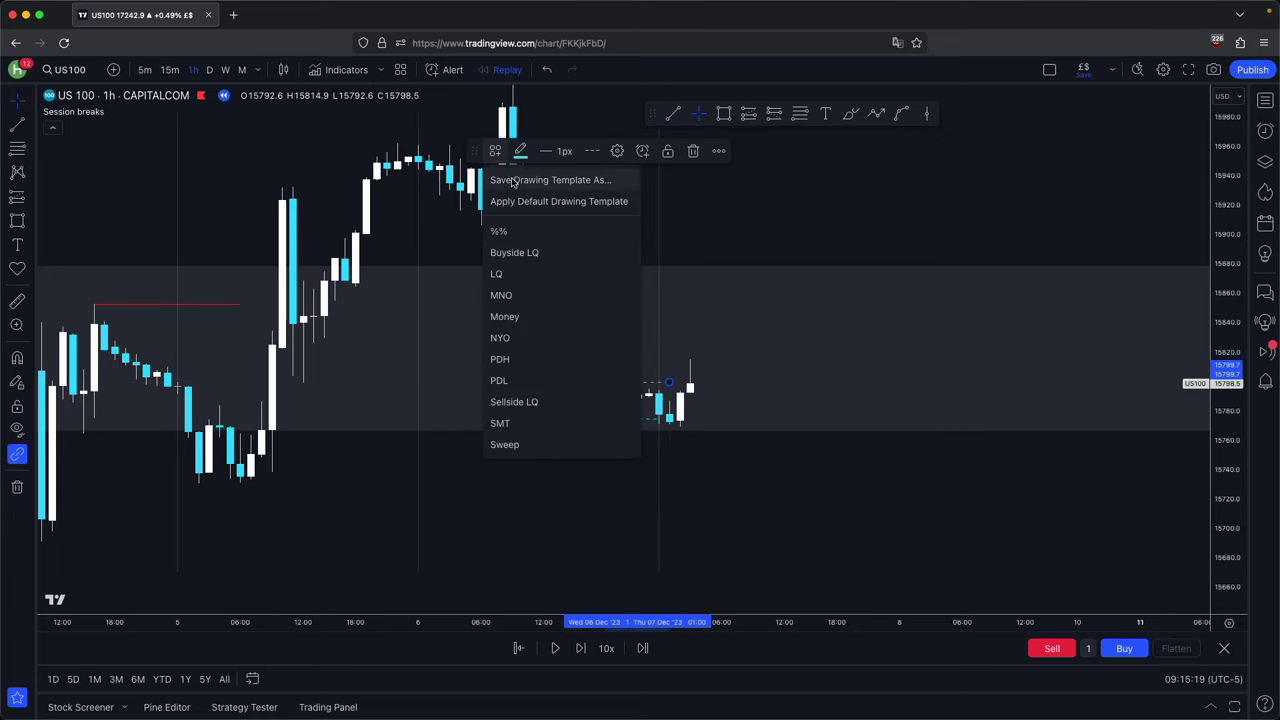
pyautogui.click(530, 201)
pyautogui.click(520, 151)
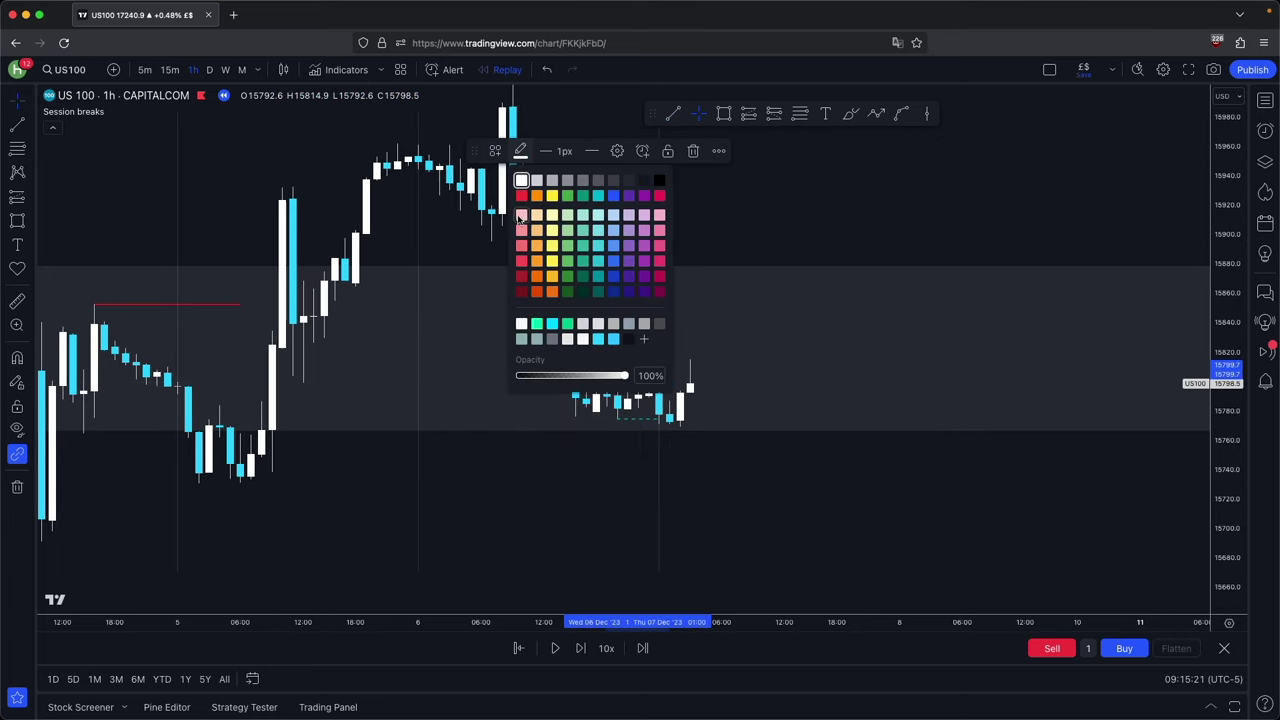
pyautogui.click(521, 183)
pyautogui.click(740, 212)
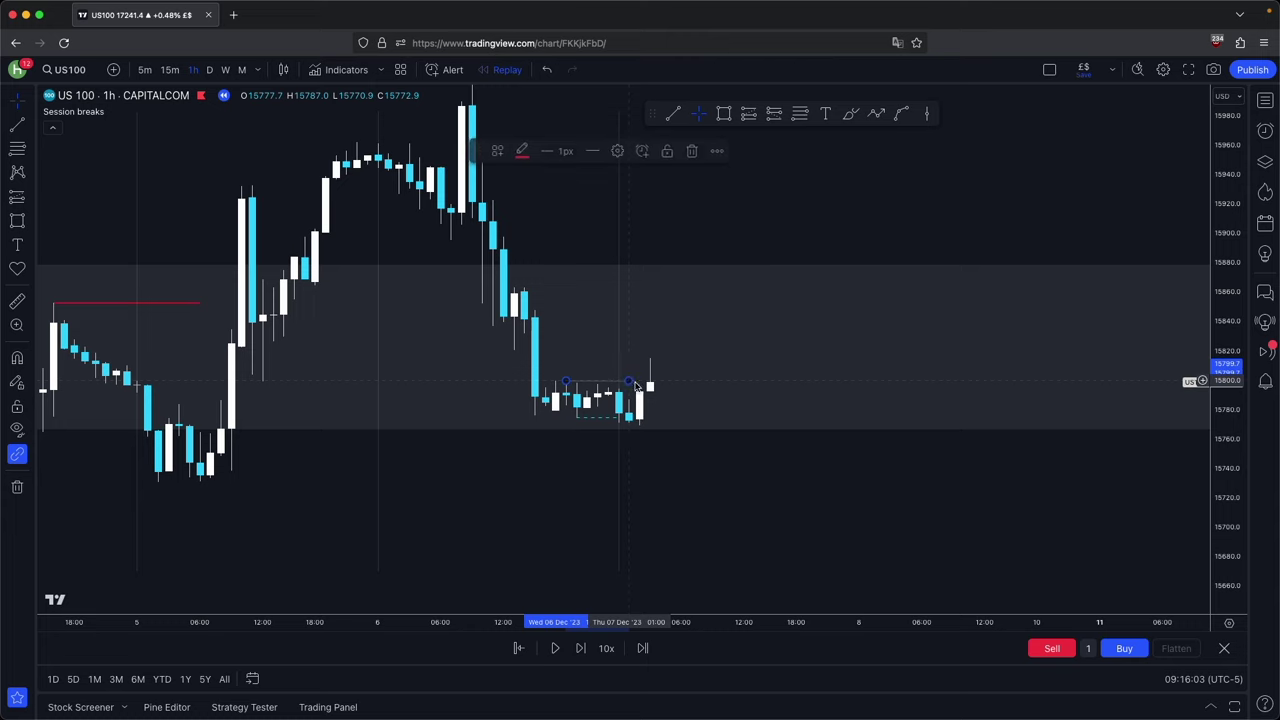
pyautogui.click(630, 383)
pyautogui.moveTo(860, 505); pyautogui.dragTo(861, 507)
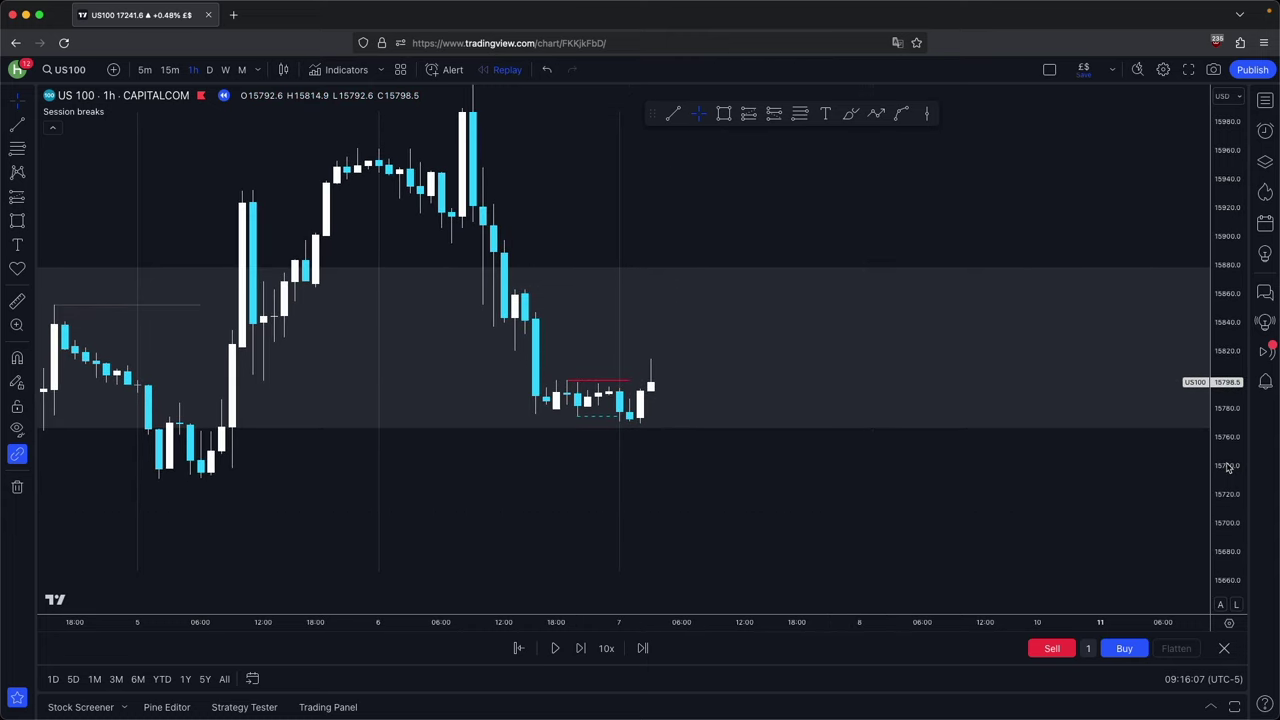
# Draw a rectangle from about 15791 to 15781, from late December 6 to about December 7 14:00
pyautogui.moveTo(1228, 467); pyautogui.dragTo(1182, 398)
pyautogui.hotkey('alt', 'shift', 'r')
pyautogui.moveTo(580, 445)
pyautogui.mouseDown()
pyautogui.moveTo(616, 412)
pyautogui.moveTo(766, 425)
pyautogui.mouseUp()
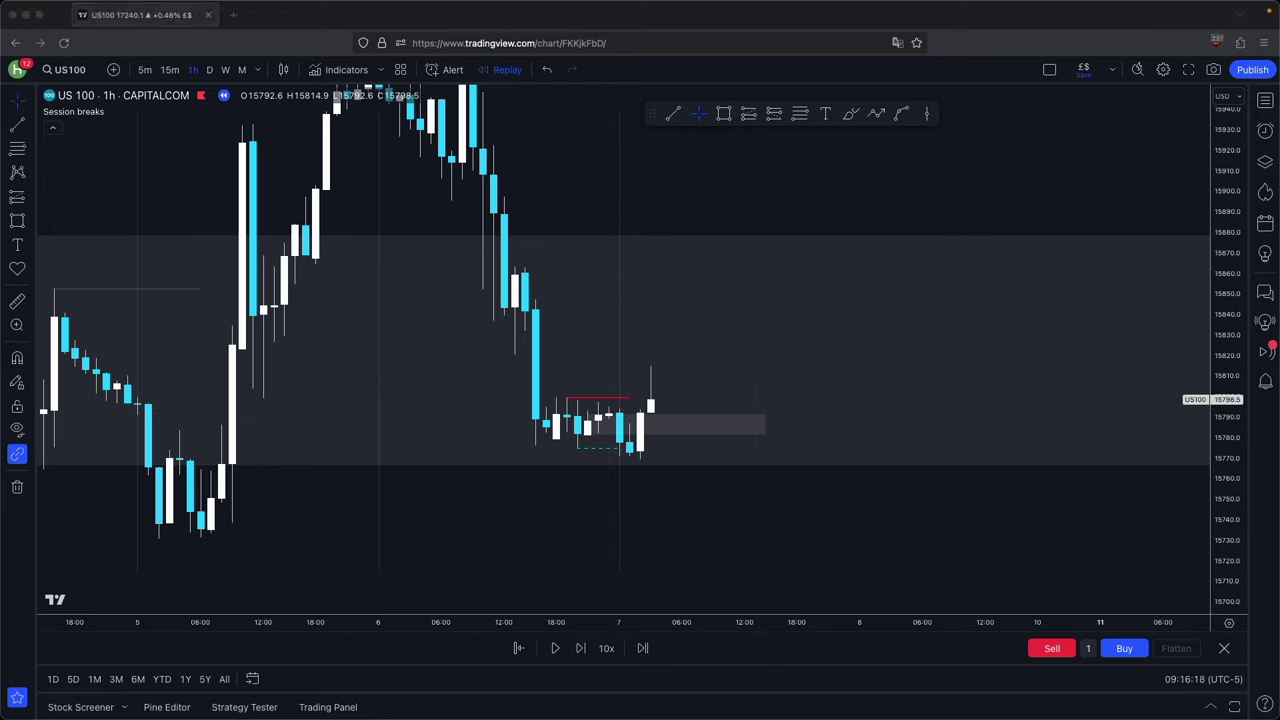
# Mark the gap with horizontal lines at 15787.0 from December 7 01:00 and 15792.6 from 03:00, both ending around 09:00
pyautogui.click(676, 117)
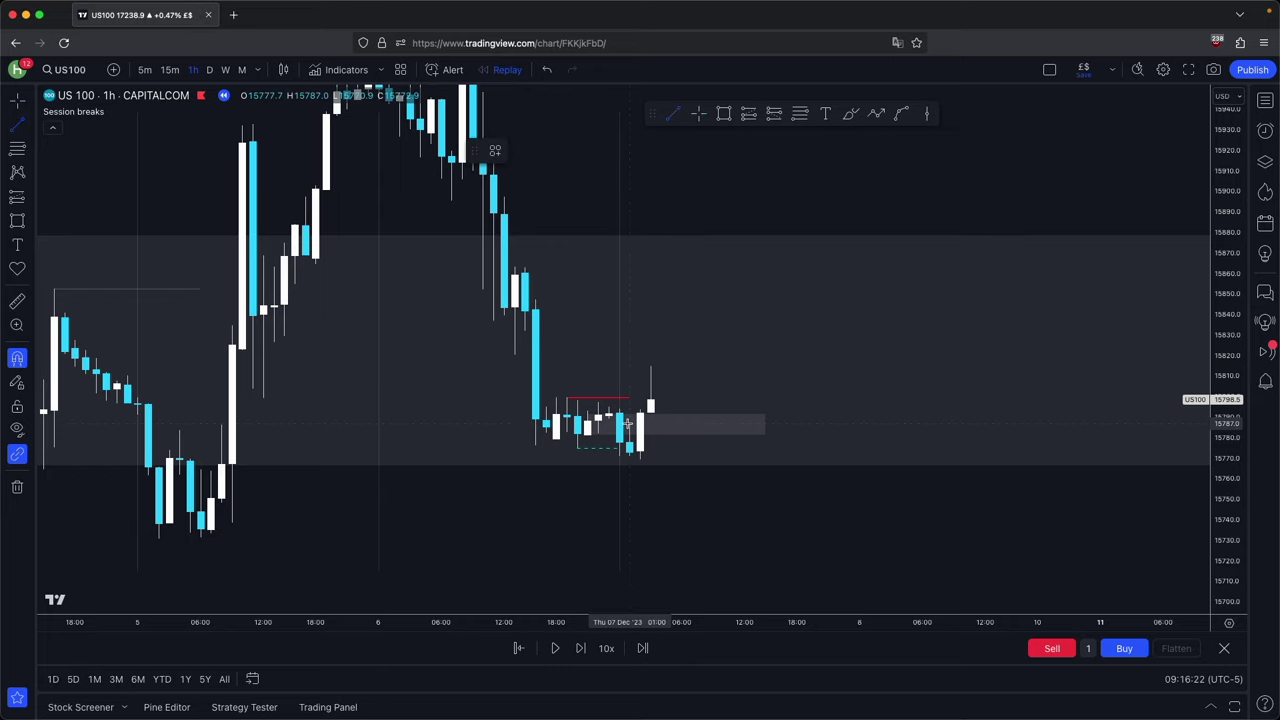
pyautogui.keyDown('super'); pyautogui.click(629, 424); pyautogui.keyUp('super')
pyautogui.keyDown('shift'); pyautogui.click(713, 426); pyautogui.keyUp('shift')
pyautogui.click(679, 117)
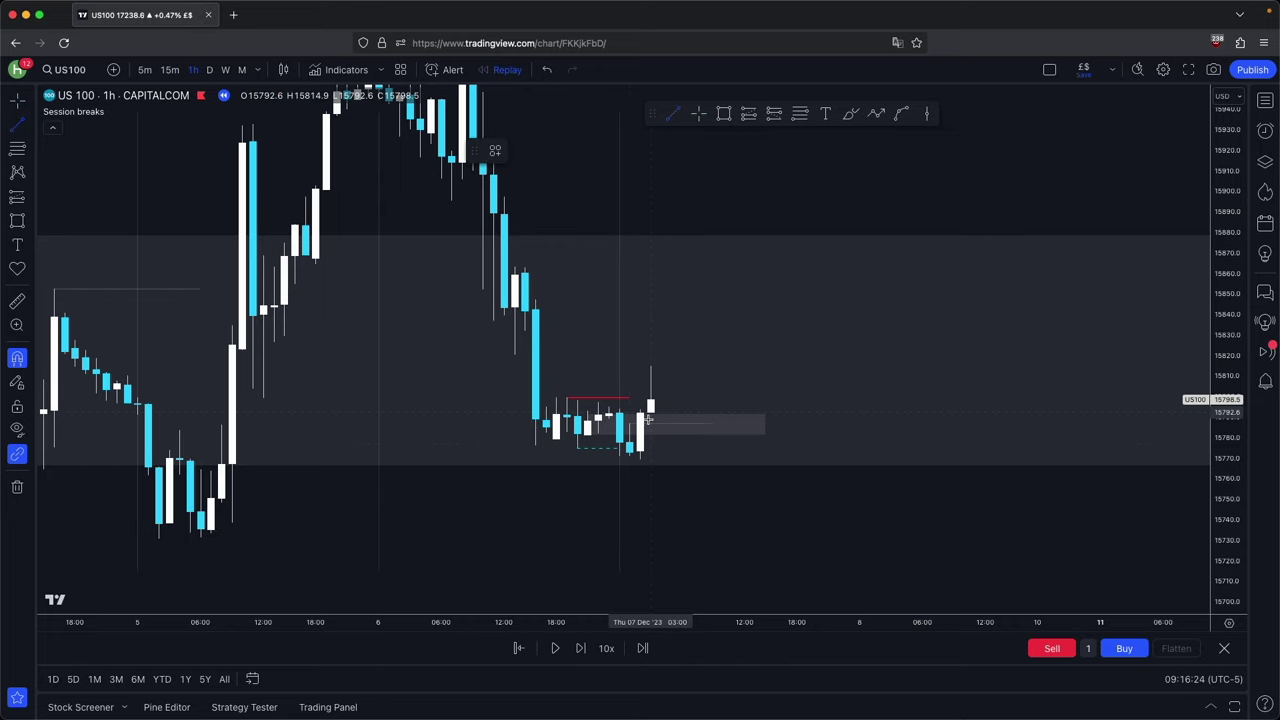
pyautogui.click(712, 412)
# Place a long position from December 7 05:00 with entry at 15792.8, stop at 15766.8 and target at 15848.8
pyautogui.click(749, 114)
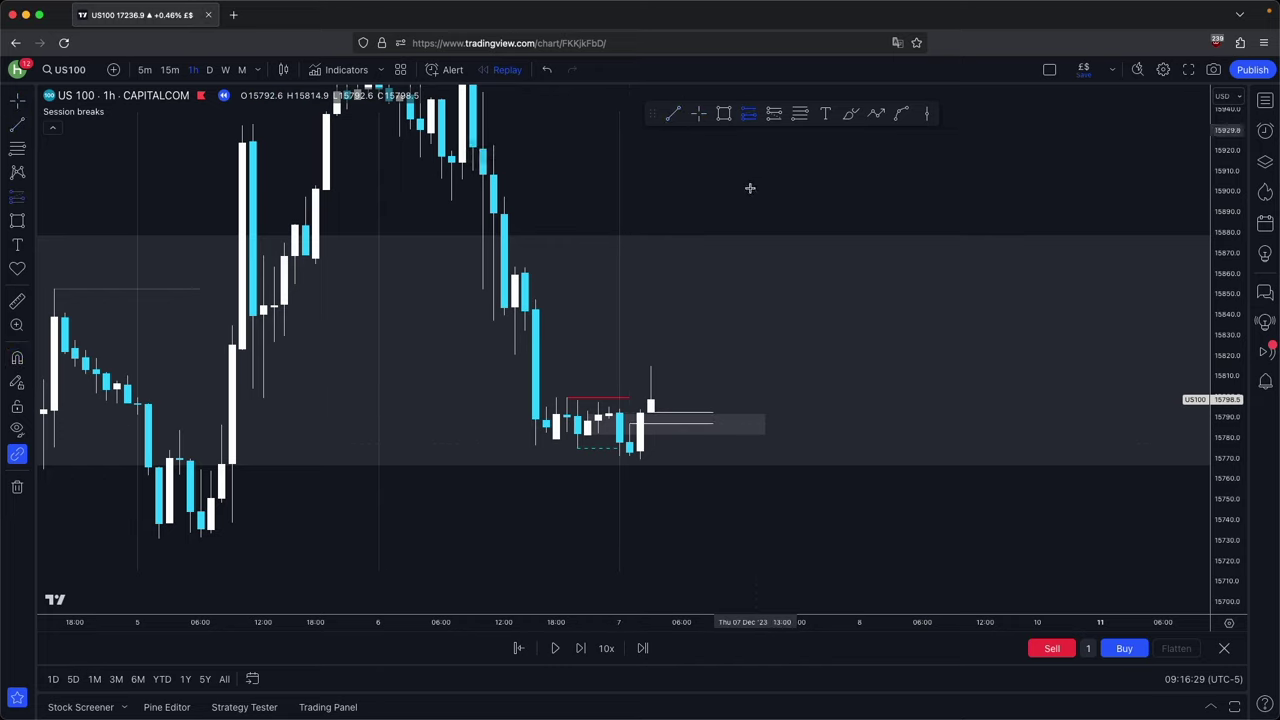
pyautogui.click(682, 460)
pyautogui.moveTo(701, 465); pyautogui.dragTo(696, 417)
pyautogui.moveTo(669, 525); pyautogui.dragTo(661, 464)
pyautogui.click(661, 485)
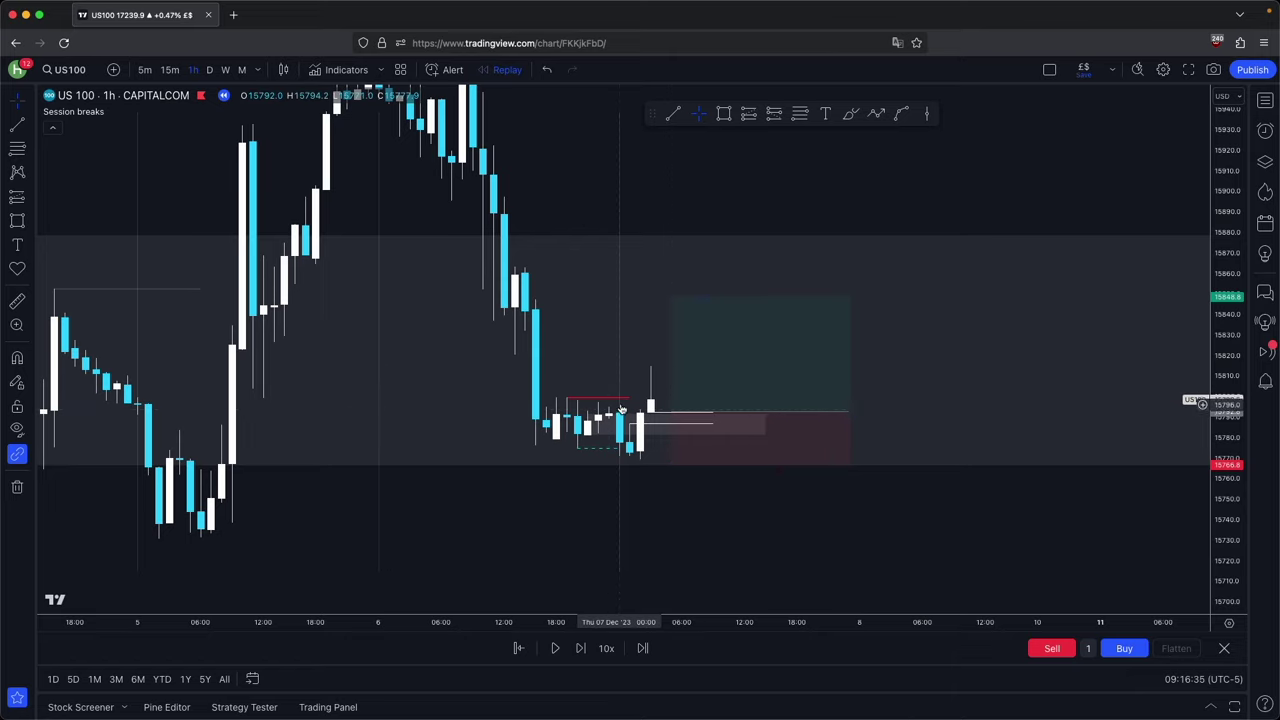
# Examine the long position against the wider hourly swings and the liquidity lines on the daily timeframe
pyautogui.moveTo(1227, 470); pyautogui.dragTo(1227, 532)
pyautogui.scroll(-5, 974, 543)
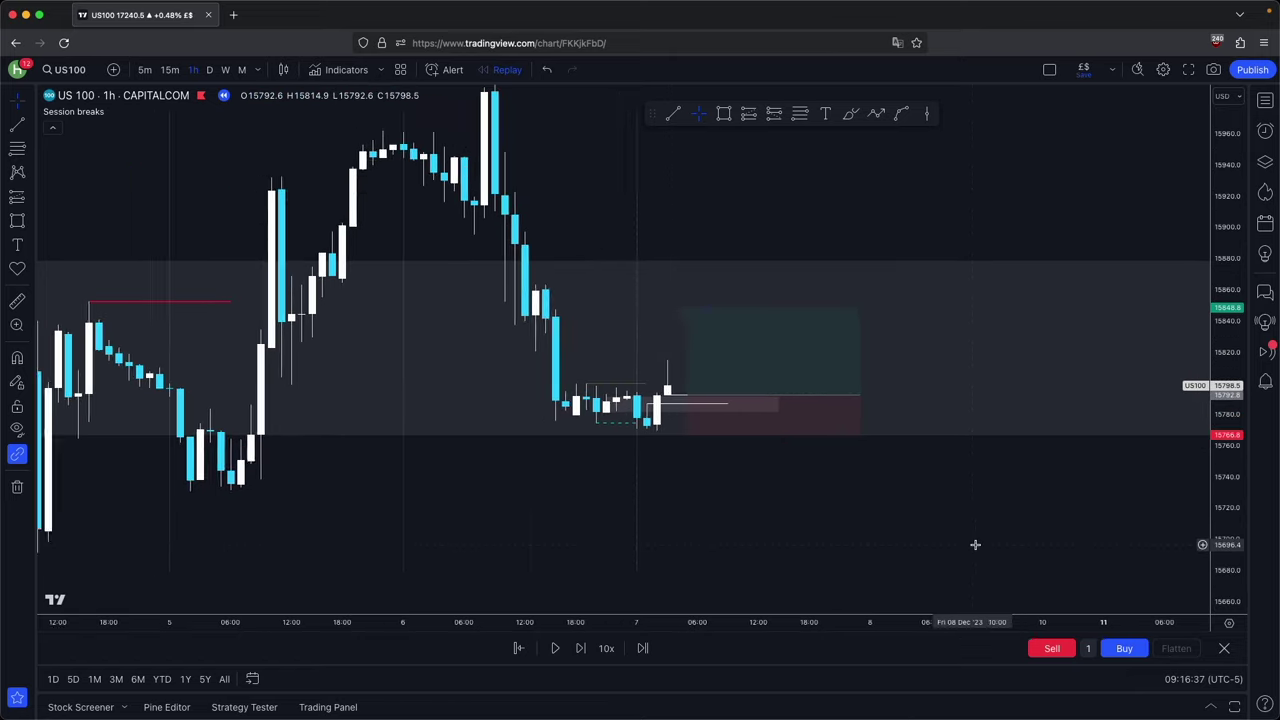
pyautogui.moveTo(968, 537); pyautogui.dragTo(900, 544)
pyautogui.moveTo(1227, 430); pyautogui.dragTo(1227, 548)
pyautogui.moveTo(992, 473); pyautogui.dragTo(984, 487)
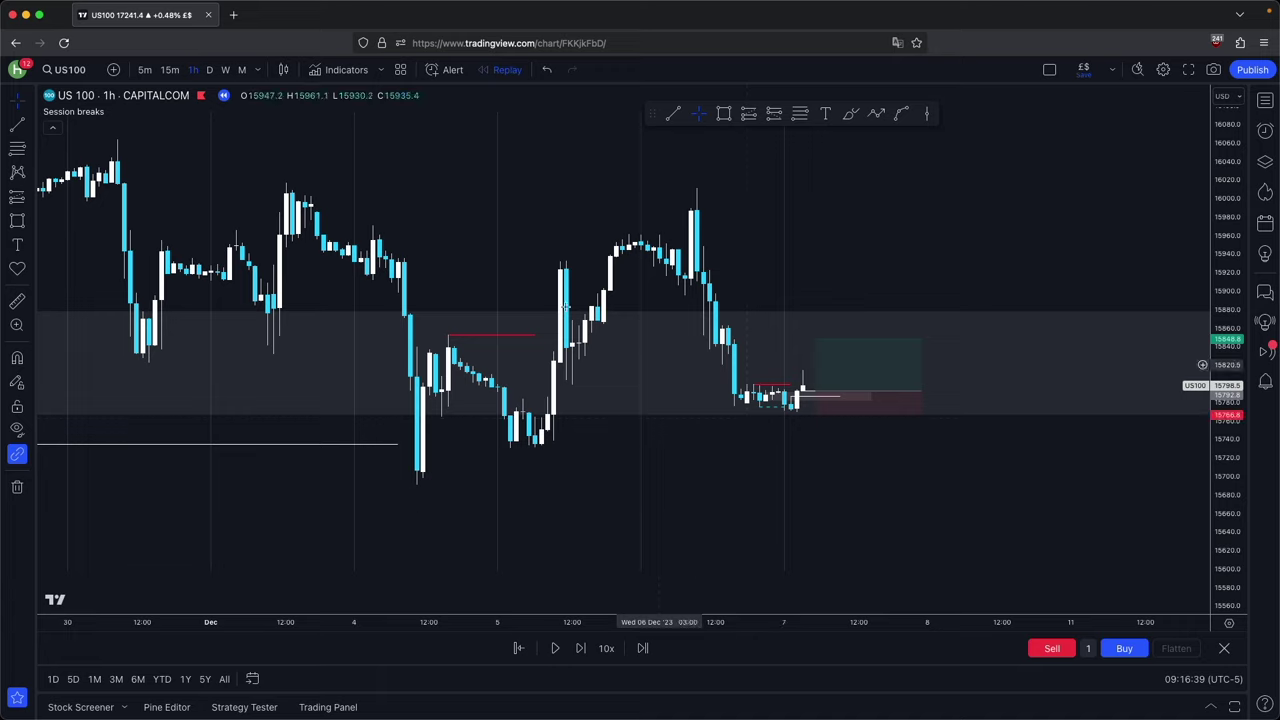
pyautogui.click(209, 69)
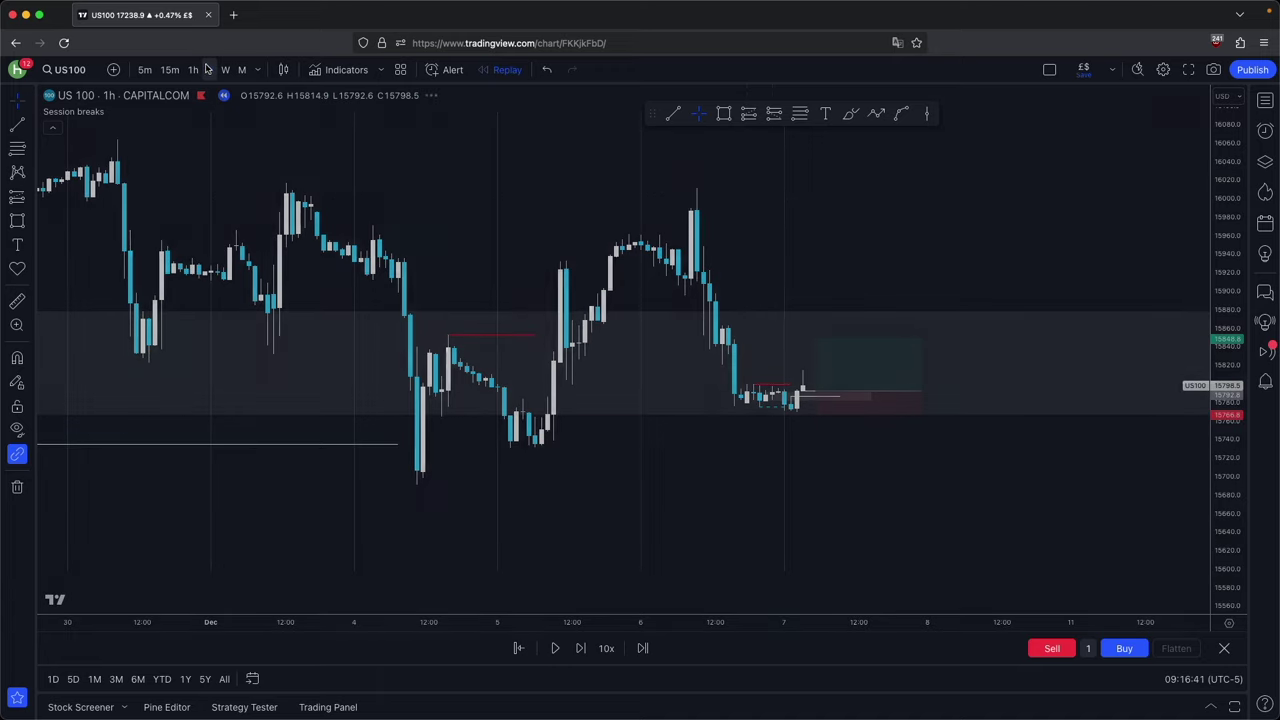
pyautogui.moveTo(1227, 474); pyautogui.dragTo(1227, 487)
pyautogui.moveTo(986, 407); pyautogui.dragTo(1066, 420)
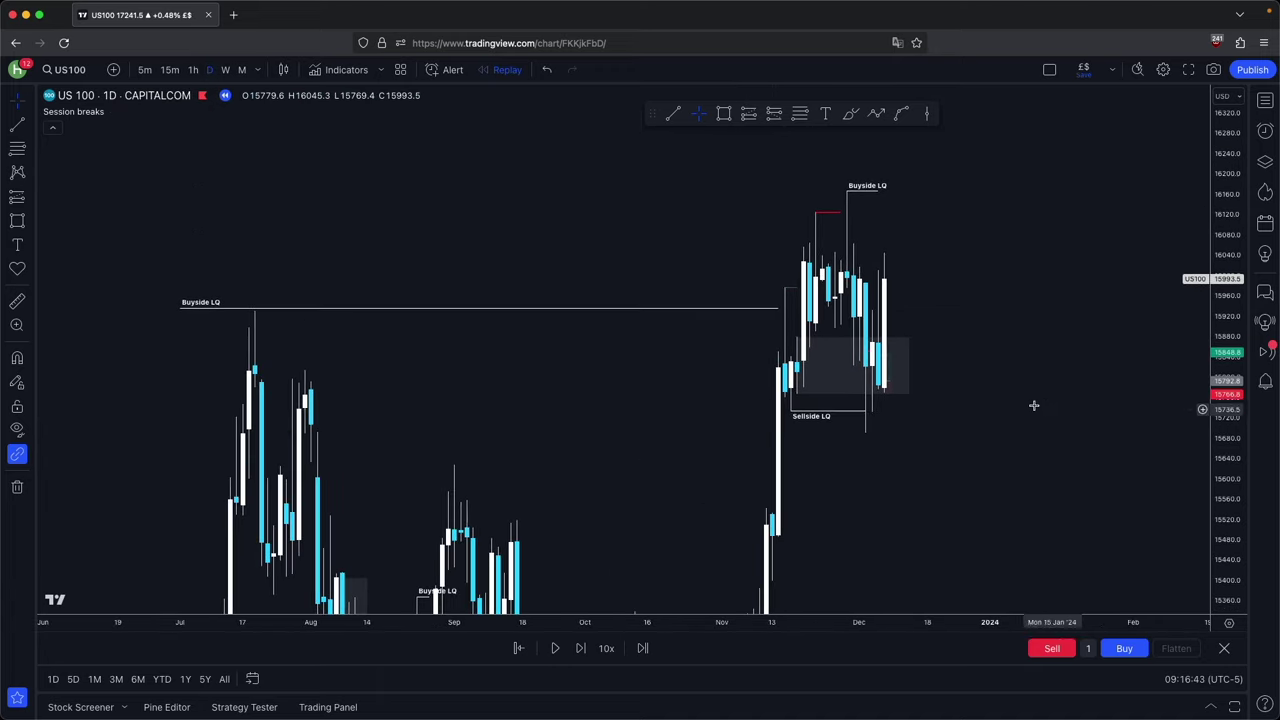
# Return to the 1-hour timeframe and replay four candles forward to December 7 07:00
pyautogui.click(193, 69)
pyautogui.click(581, 649)
pyautogui.click(581, 648)
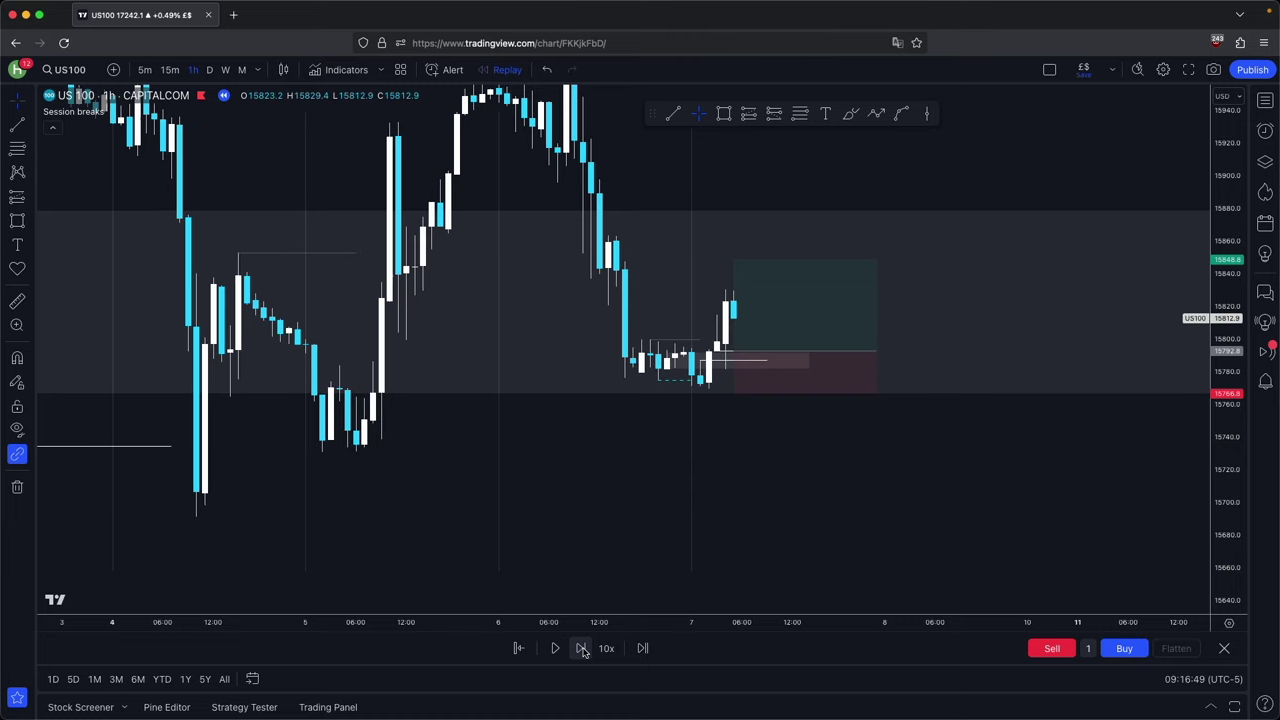
pyautogui.click(583, 650)
pyautogui.click(583, 650)
# Draw a Buyside LQ line from the December 6 high at about 16010.9 to the evening of December 7
pyautogui.moveTo(718, 311); pyautogui.dragTo(677, 424)
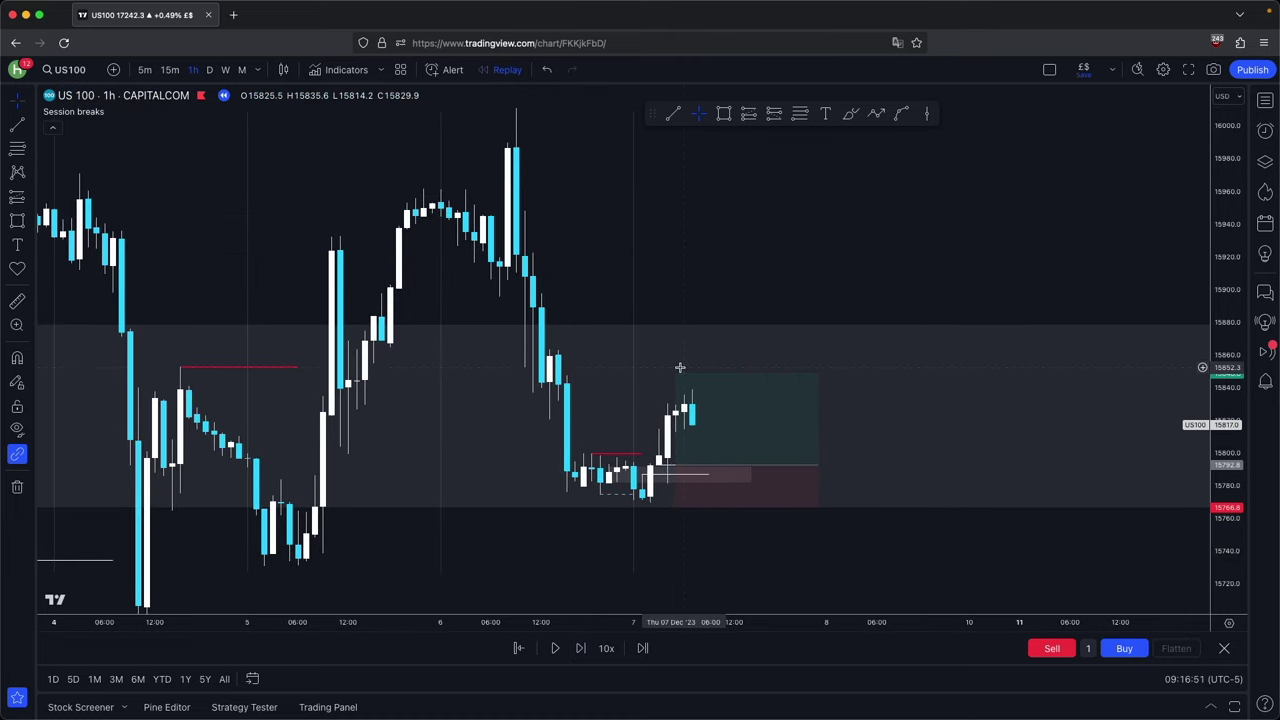
pyautogui.moveTo(793, 231); pyautogui.dragTo(938, 256)
pyautogui.moveTo(1226, 348); pyautogui.dragTo(1226, 404)
pyautogui.click(673, 114)
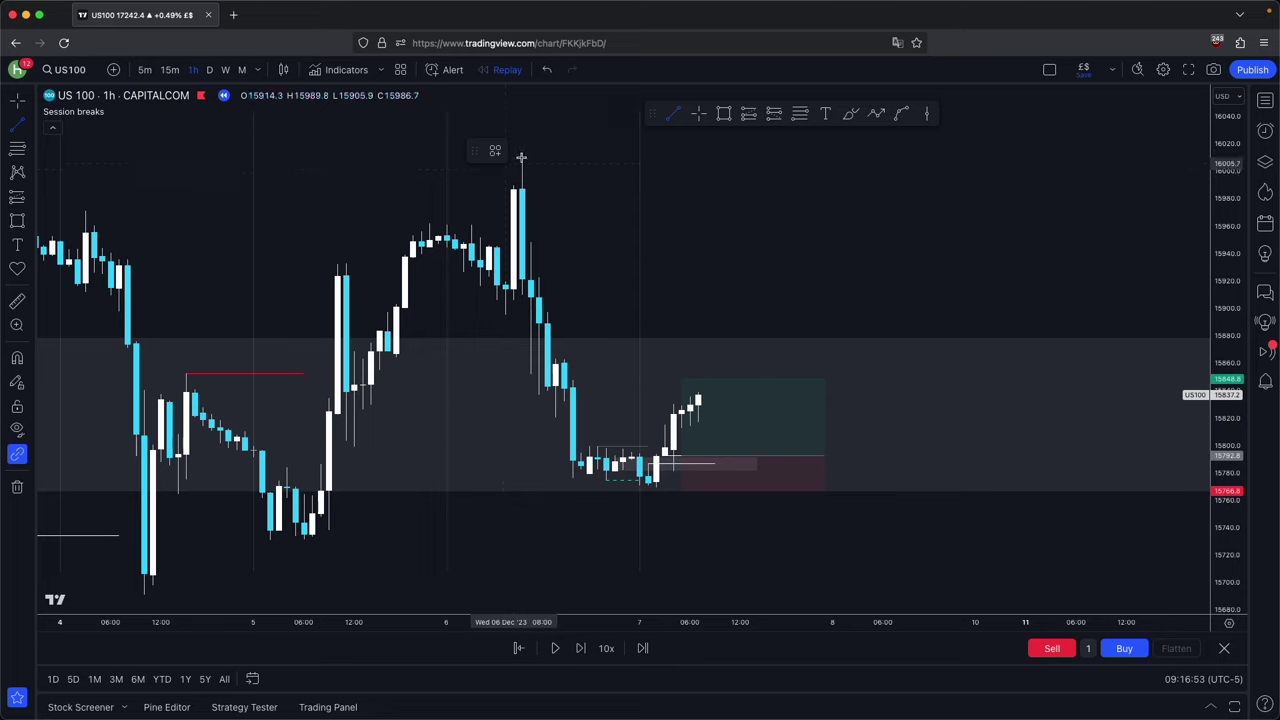
pyautogui.click(522, 152)
pyautogui.click(780, 157)
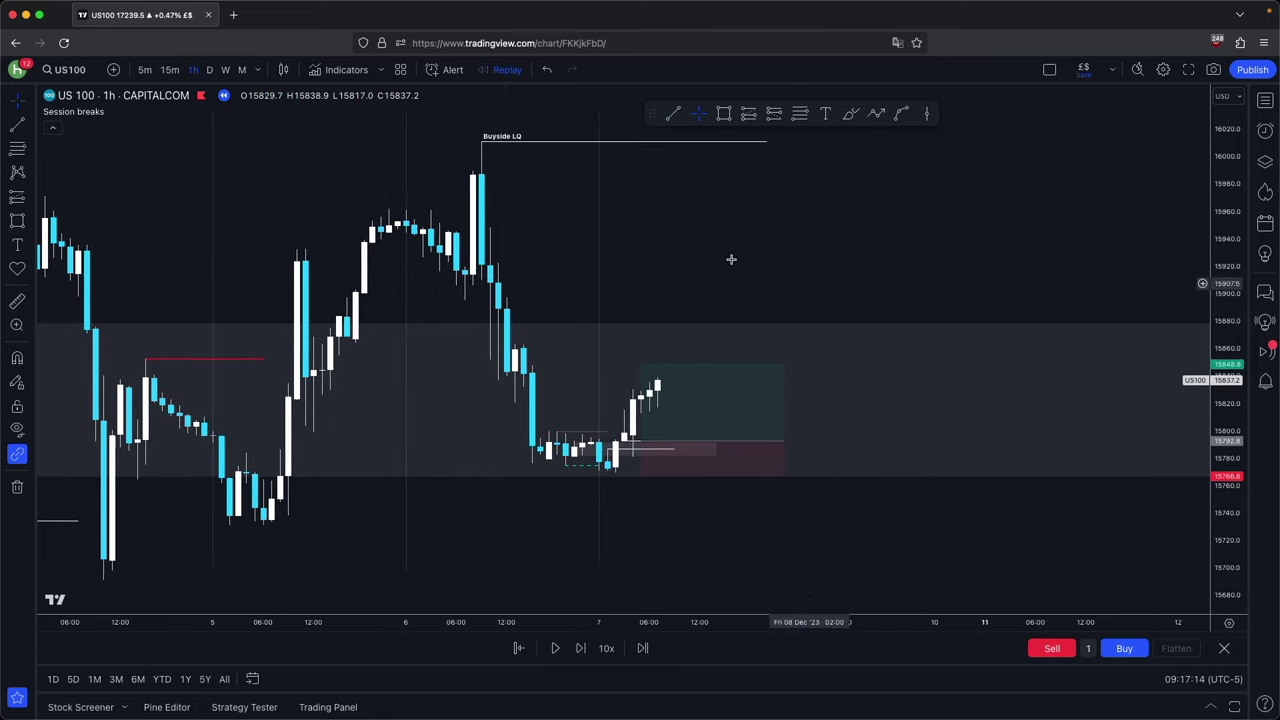
# Draw a rectangle over the gap between about 15859 and 15844, from the December 6 afternoon to the evening of December 7
pyautogui.click(673, 114)
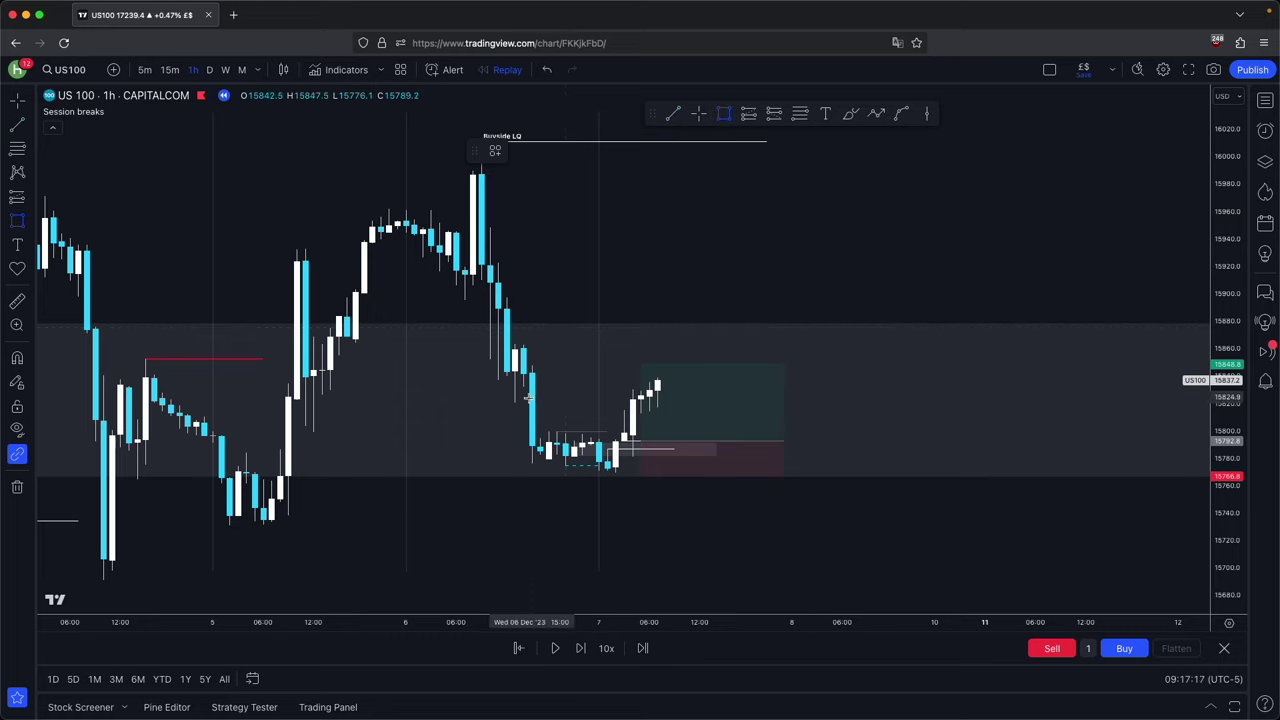
pyautogui.click(517, 360)
pyautogui.moveTo(517, 360); pyautogui.dragTo(766, 360)
# Replay the candles forward to December 7 09:00 and set the long position's target to 15913.4
pyautogui.click(640, 366)
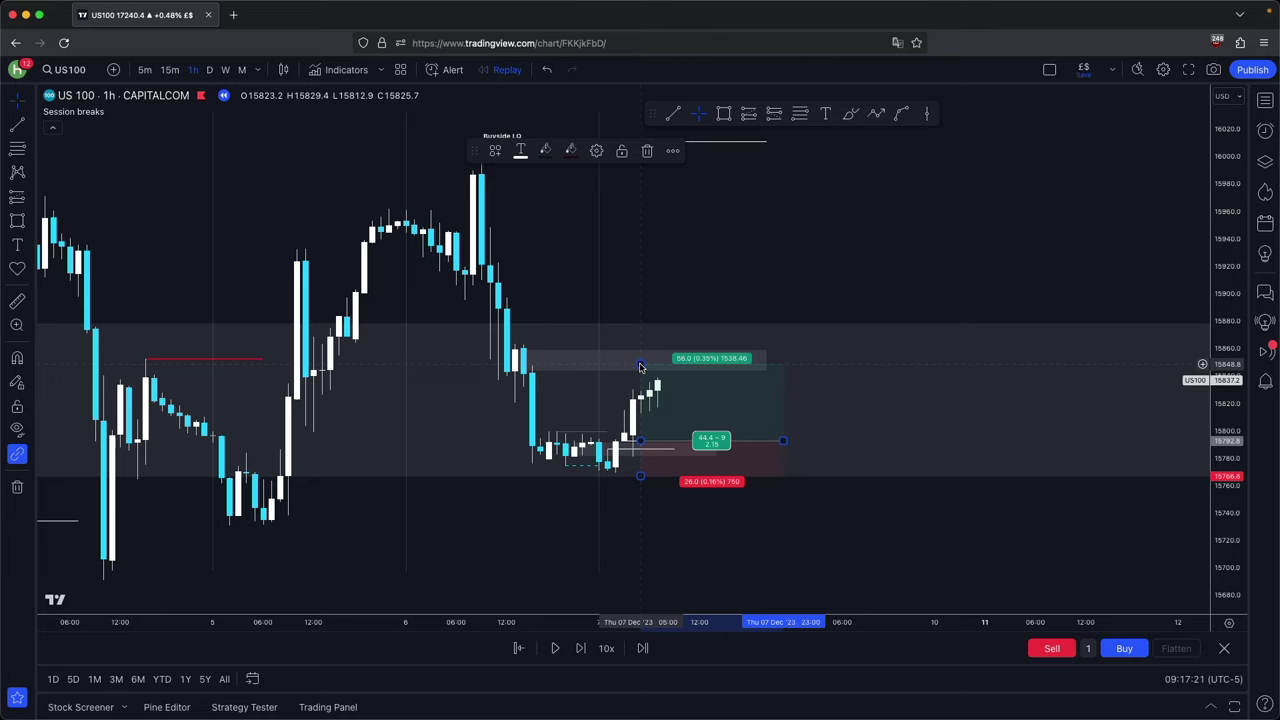
pyautogui.click(581, 648)
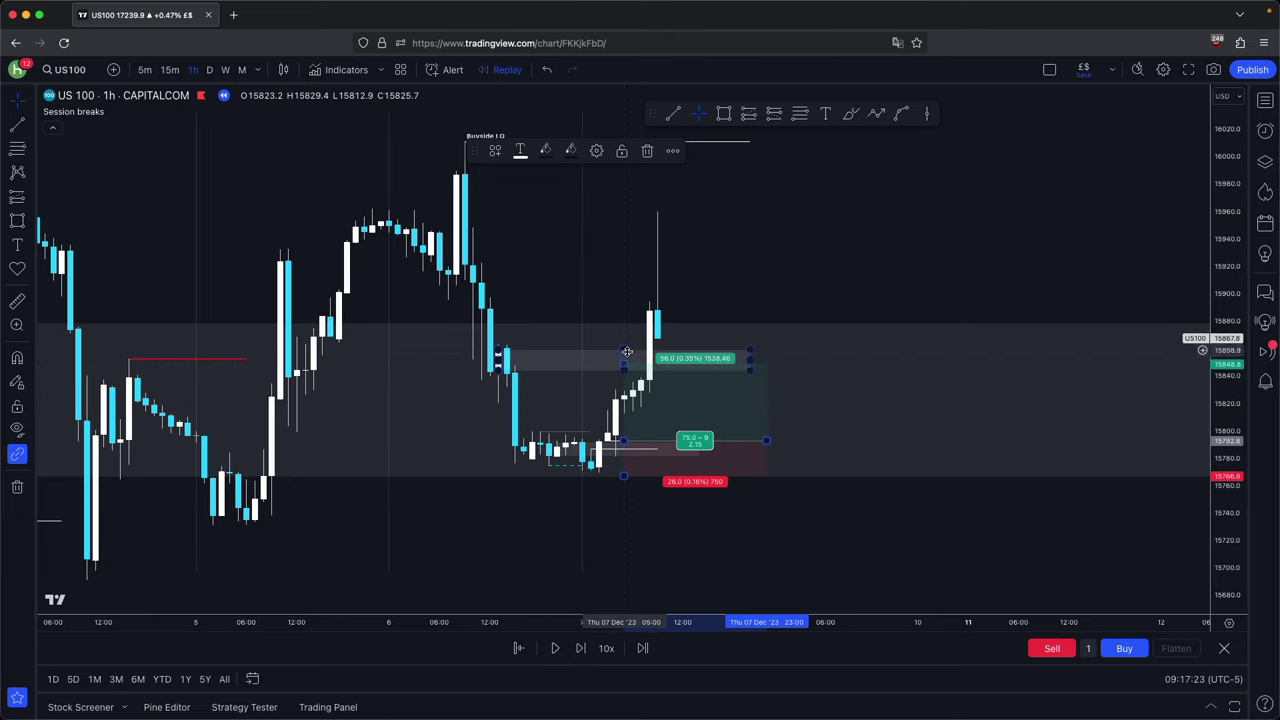
pyautogui.moveTo(624, 363); pyautogui.dragTo(624, 278)
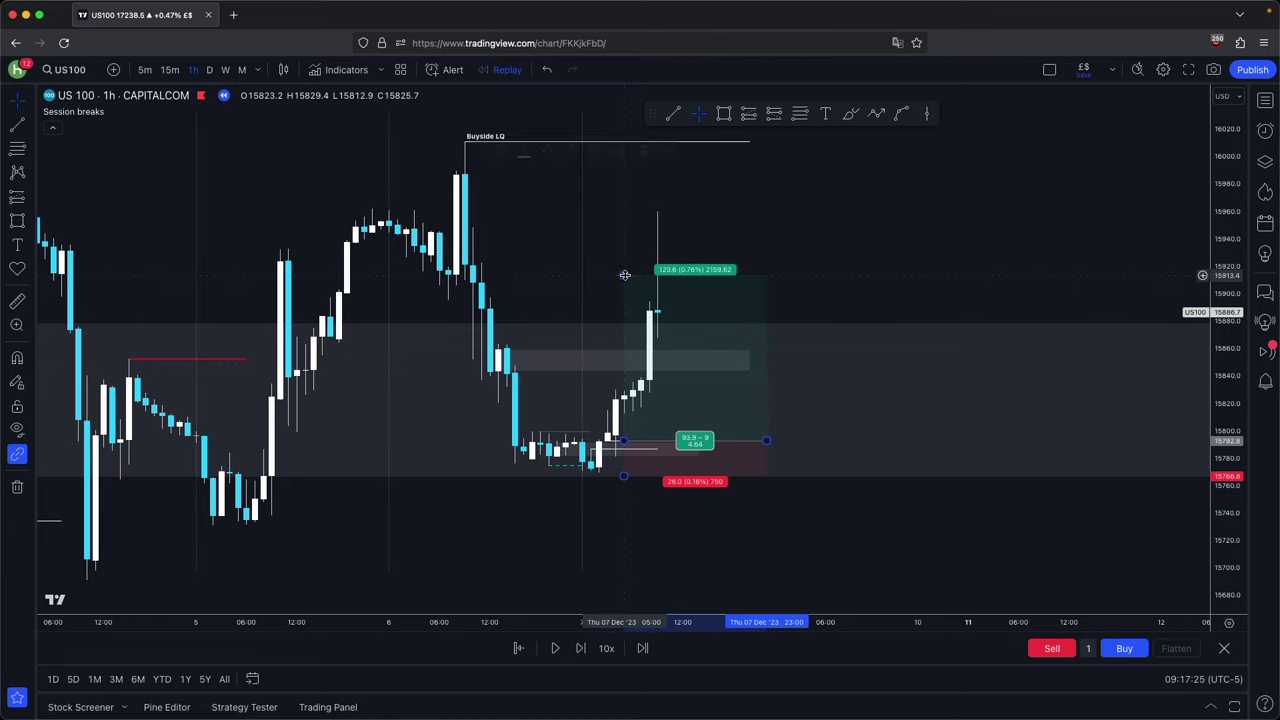
# Draw a horizontal line from the December 6 08:00 candle's open at about 15914.3 to about December 8 02:00
pyautogui.click(676, 115)
pyautogui.click(456, 274)
pyautogui.click(788, 284)
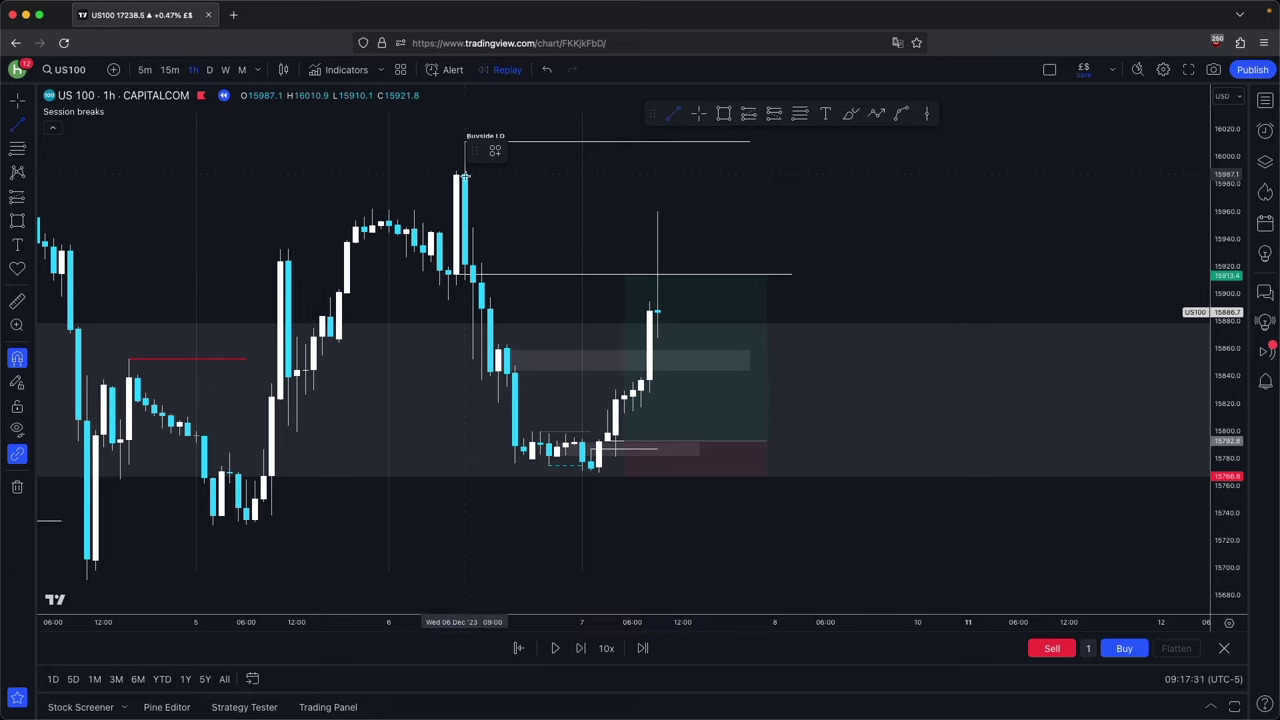
# Draw a horizontal line from the December 6 09:00 candle's open at about 15987.1 to the late evening of December 7
pyautogui.click(464, 175)
pyautogui.click(758, 204)
pyautogui.moveTo(797, 212); pyautogui.dragTo(796, 236)
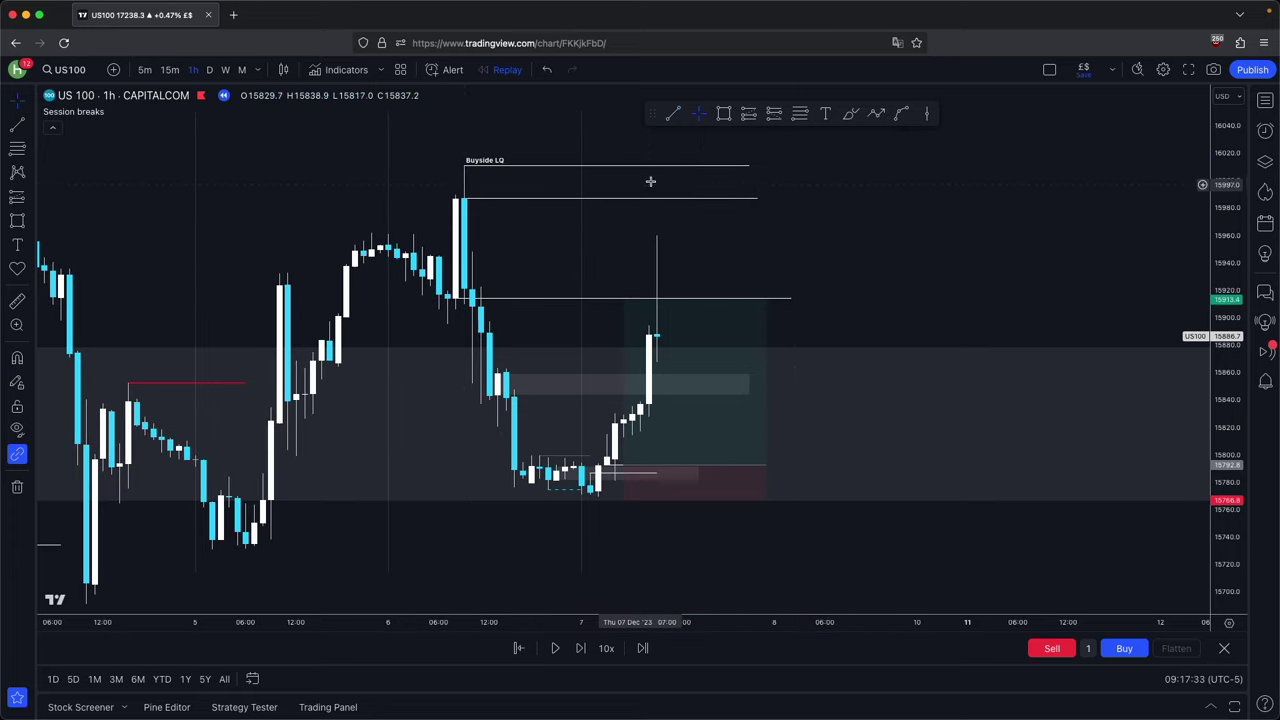
# Extend the Buyside LQ line to about December 8 02:00 and the line at about 15914 to about December 8 03:00
pyautogui.moveTo(748, 166)
pyautogui.mouseDown()
pyautogui.moveTo(786, 173)
pyautogui.moveTo(790, 187)
pyautogui.mouseUp()
pyautogui.click(687, 371)
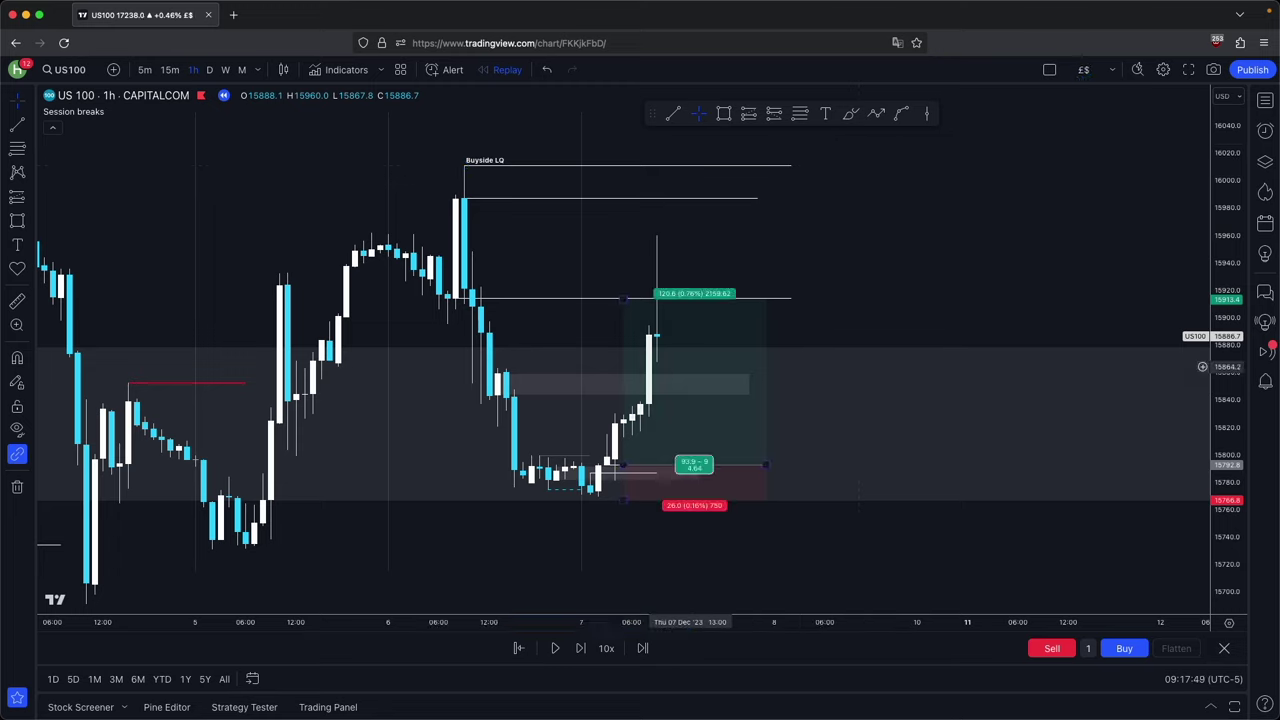
pyautogui.click(848, 279)
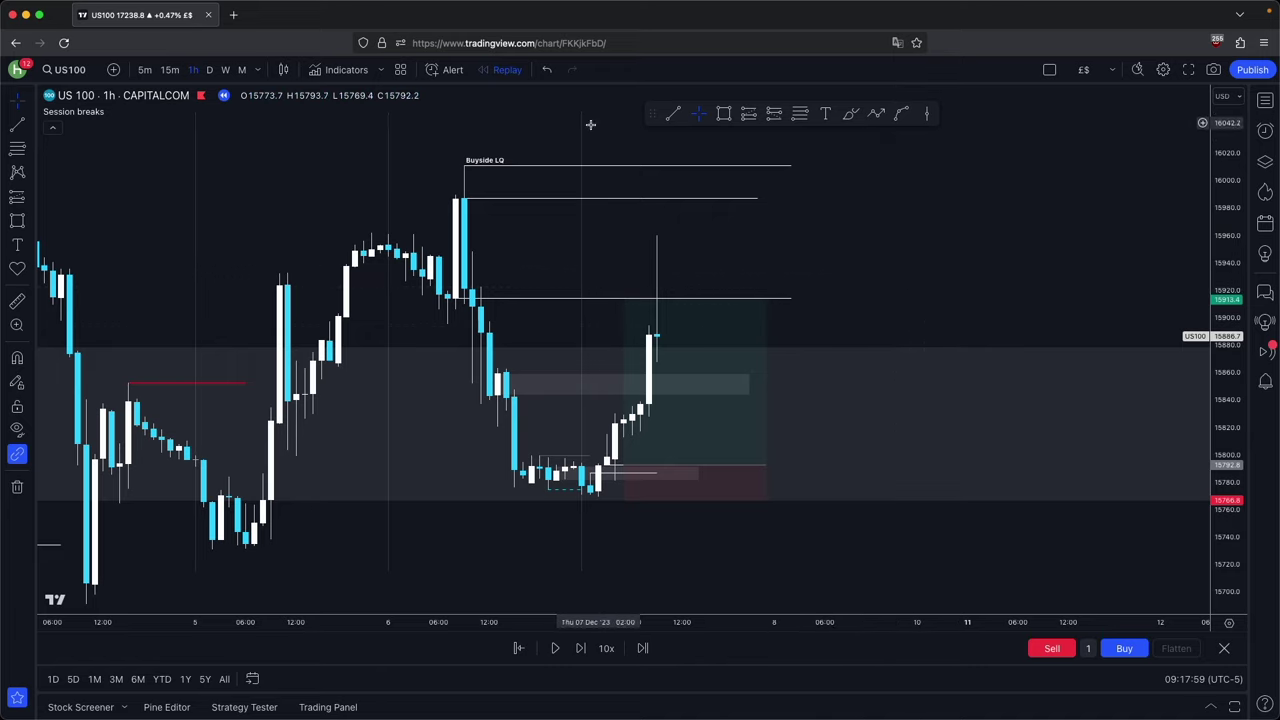
pyautogui.moveTo(514, 299); pyautogui.dragTo(457, 300)
pyautogui.moveTo(792, 299); pyautogui.dragTo(803, 302)
pyautogui.click(825, 275)
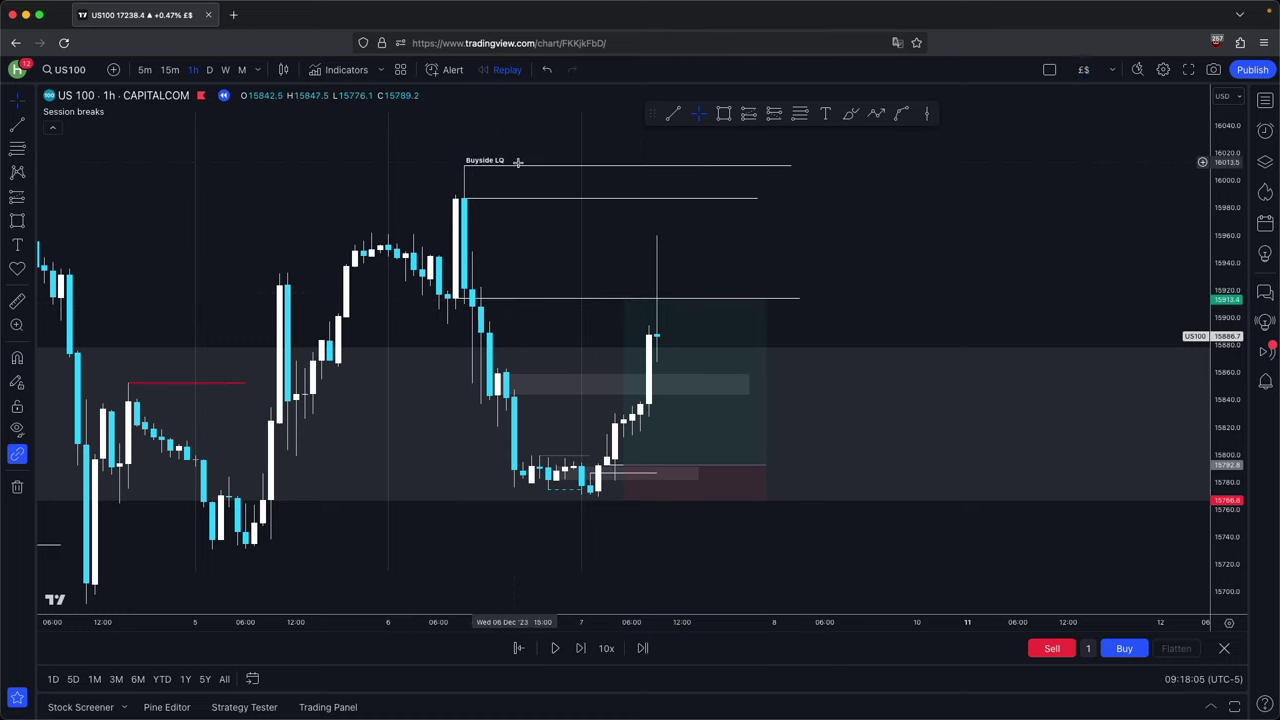
# Raise the long position's target to the Buyside LQ line at 16010.1
pyautogui.click(624, 300)
pyautogui.moveTo(625, 303); pyautogui.dragTo(628, 306)
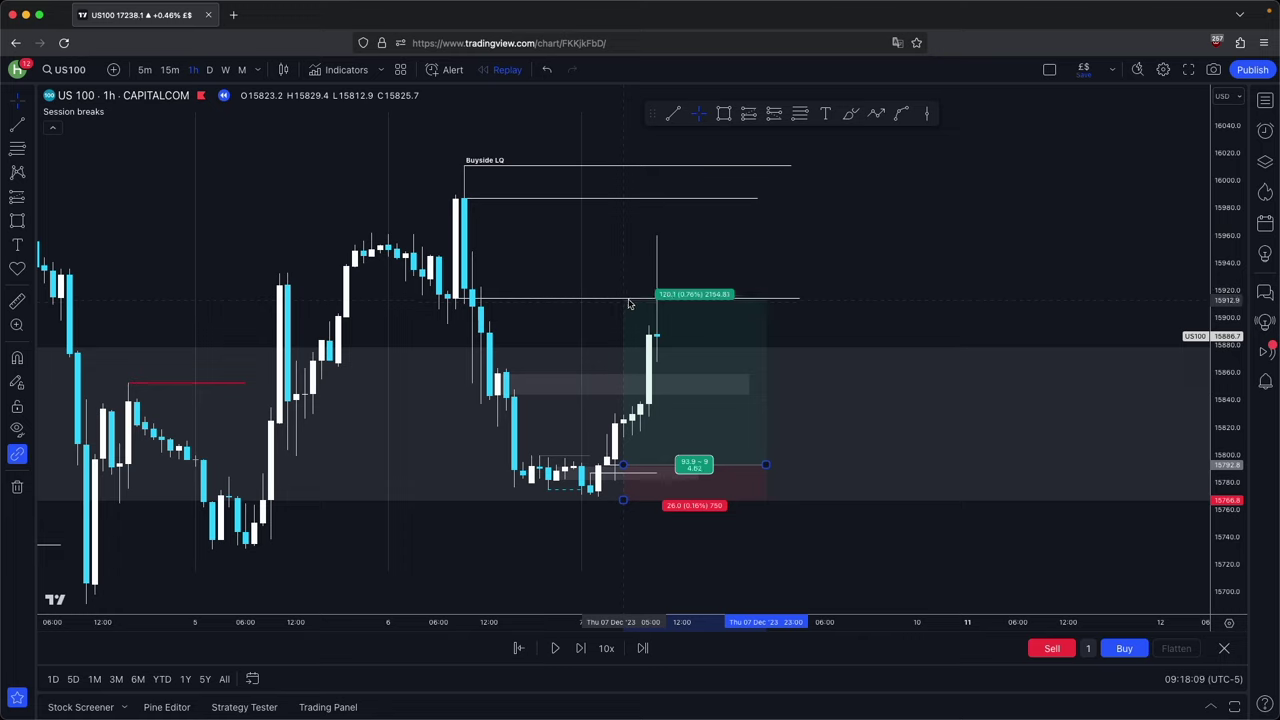
pyautogui.moveTo(633, 281); pyautogui.dragTo(624, 167)
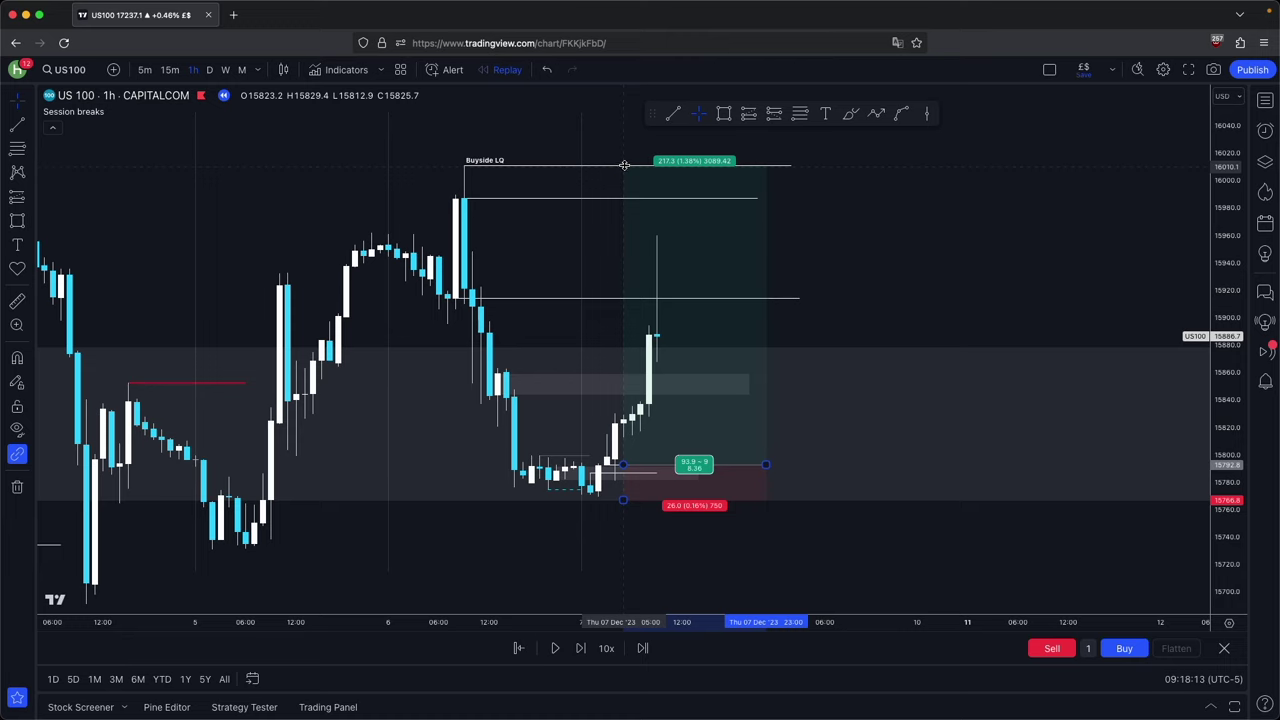
# Replay the candles forward to December 7 12:00 and select the long position
pyautogui.click(582, 648)
pyautogui.click(582, 648)
pyautogui.click(582, 648)
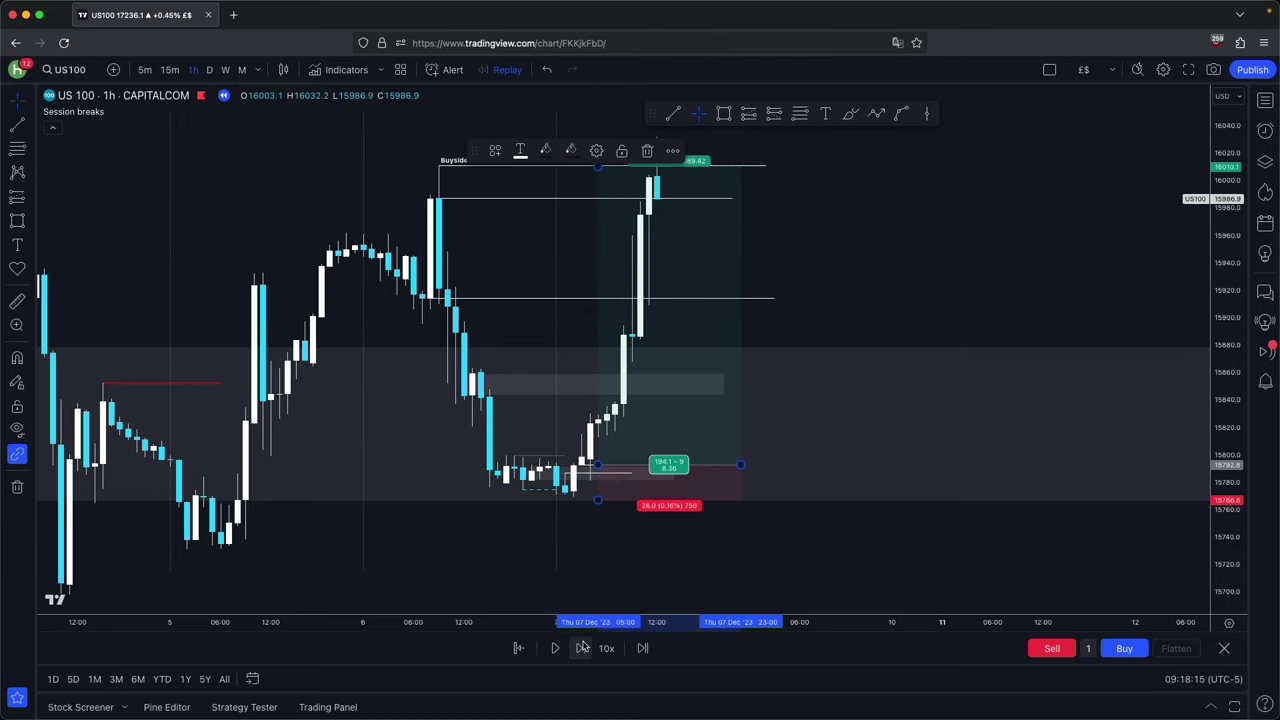
pyautogui.click(851, 211)
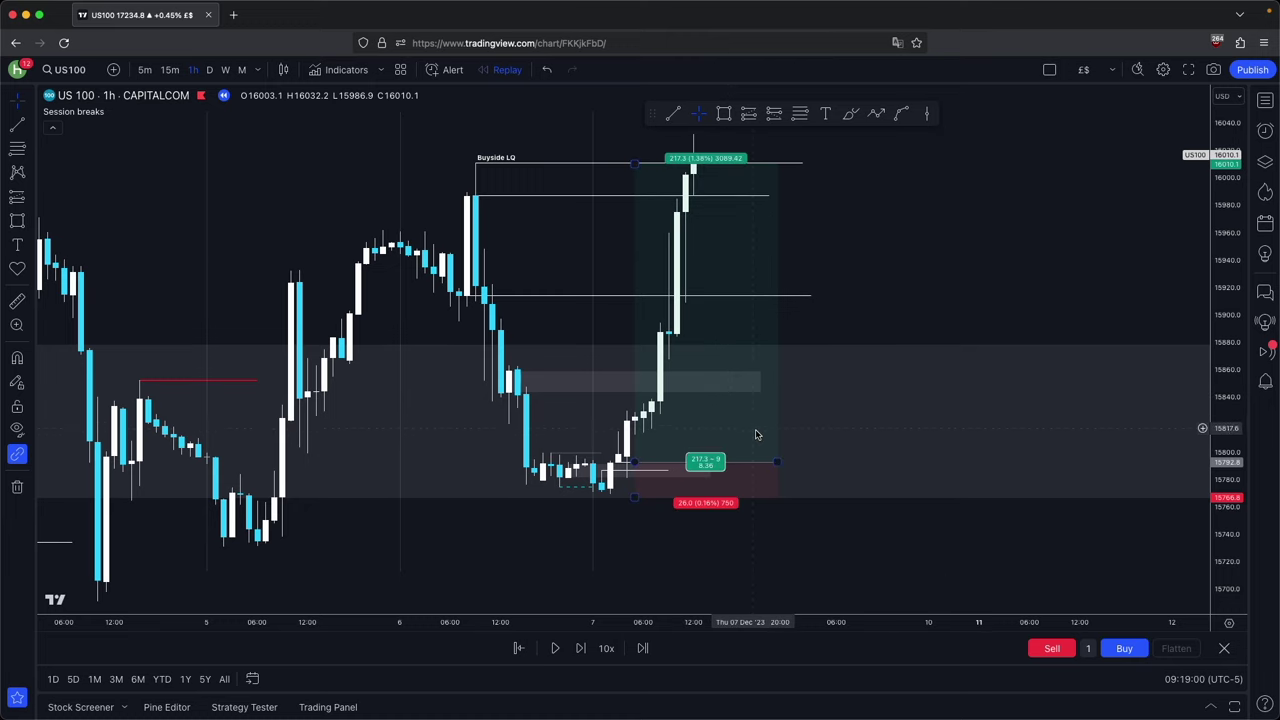
pyautogui.click(756, 434)
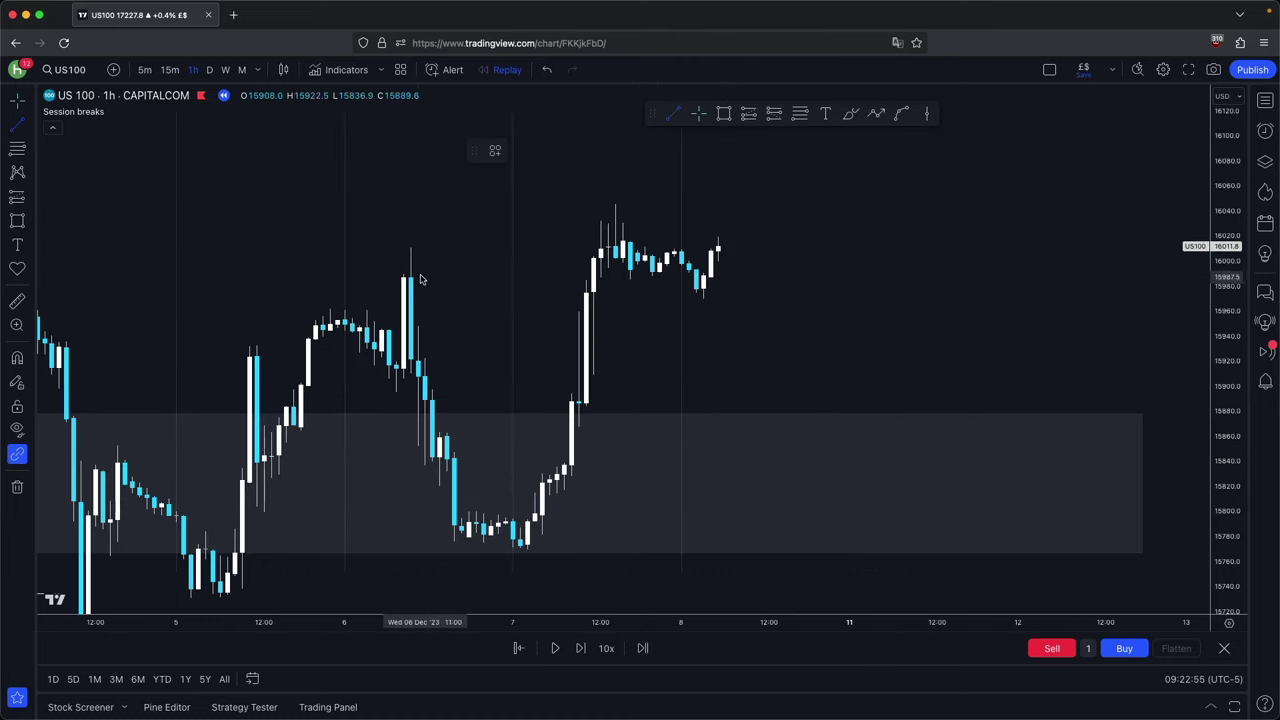
# Draw a horizontal line from the December 6 high at 16010.9 to December 7 04:00 and apply the Buyside LQ template to it
pyautogui.keyDown('super'); pyautogui.click(414, 239); pyautogui.keyUp('super')
pyautogui.keyDown('shift'); pyautogui.click(541, 260); pyautogui.keyUp('shift')
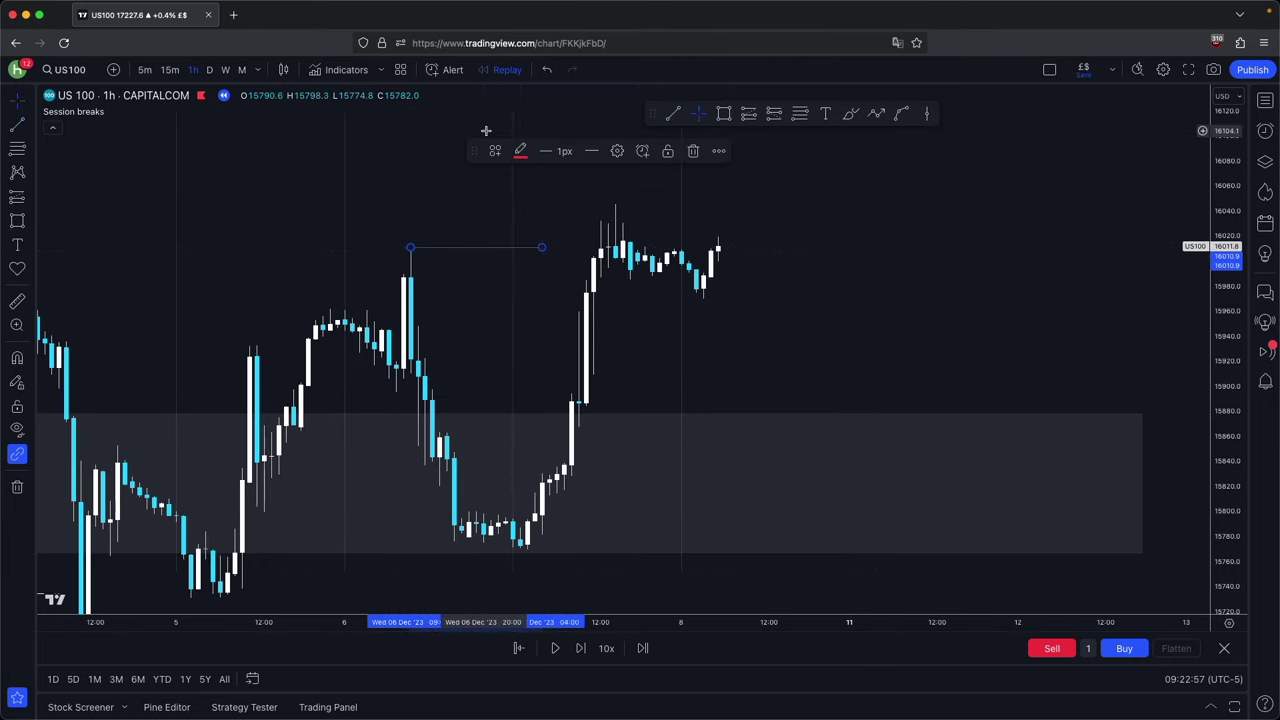
pyautogui.click(495, 151)
pyautogui.click(497, 233)
pyautogui.click(598, 286)
pyautogui.scroll(-2, 631, 306)
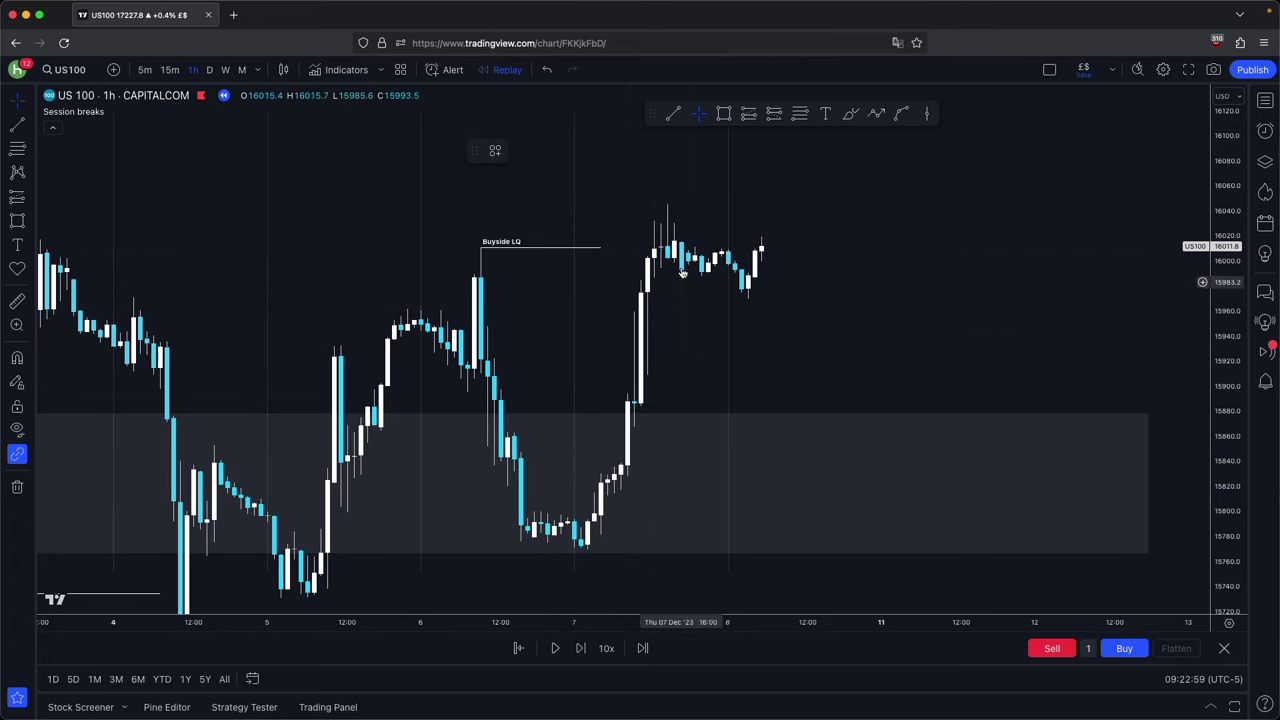
pyautogui.moveTo(862, 328); pyautogui.dragTo(866, 345)
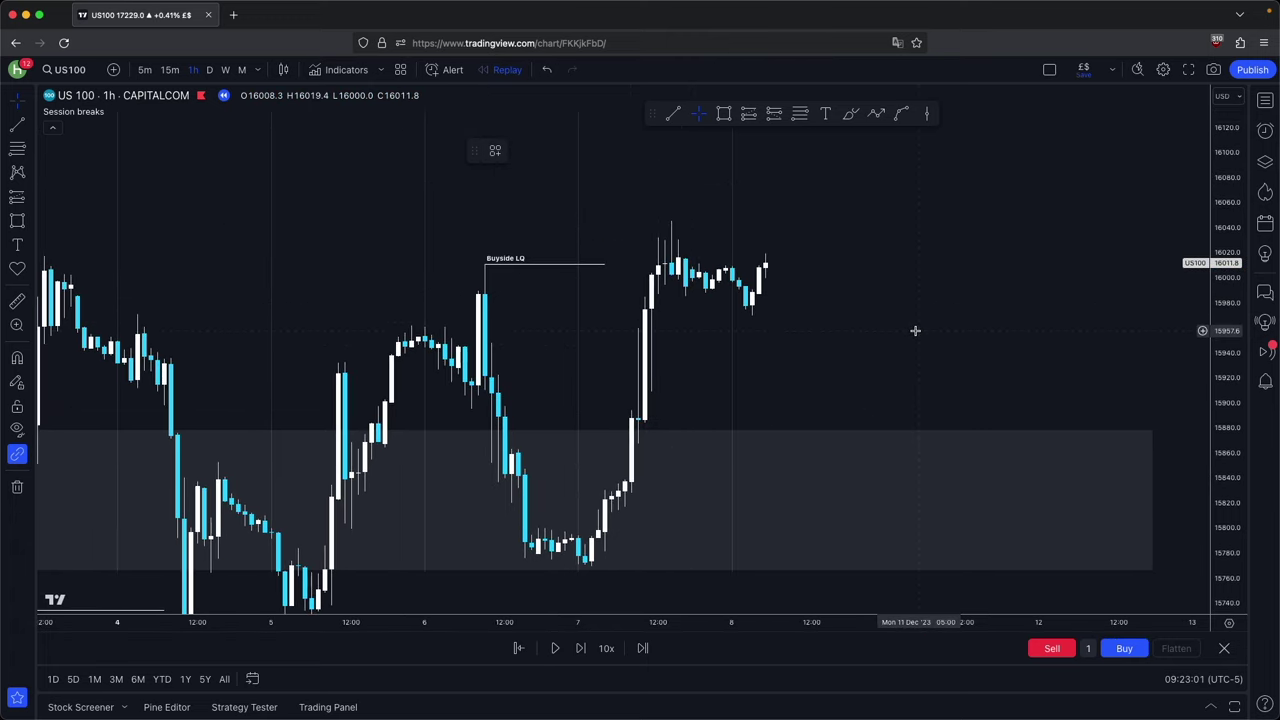
pyautogui.scroll(-1, 912, 324)
pyautogui.click(798, 316)
pyautogui.doubleClick(849, 198)
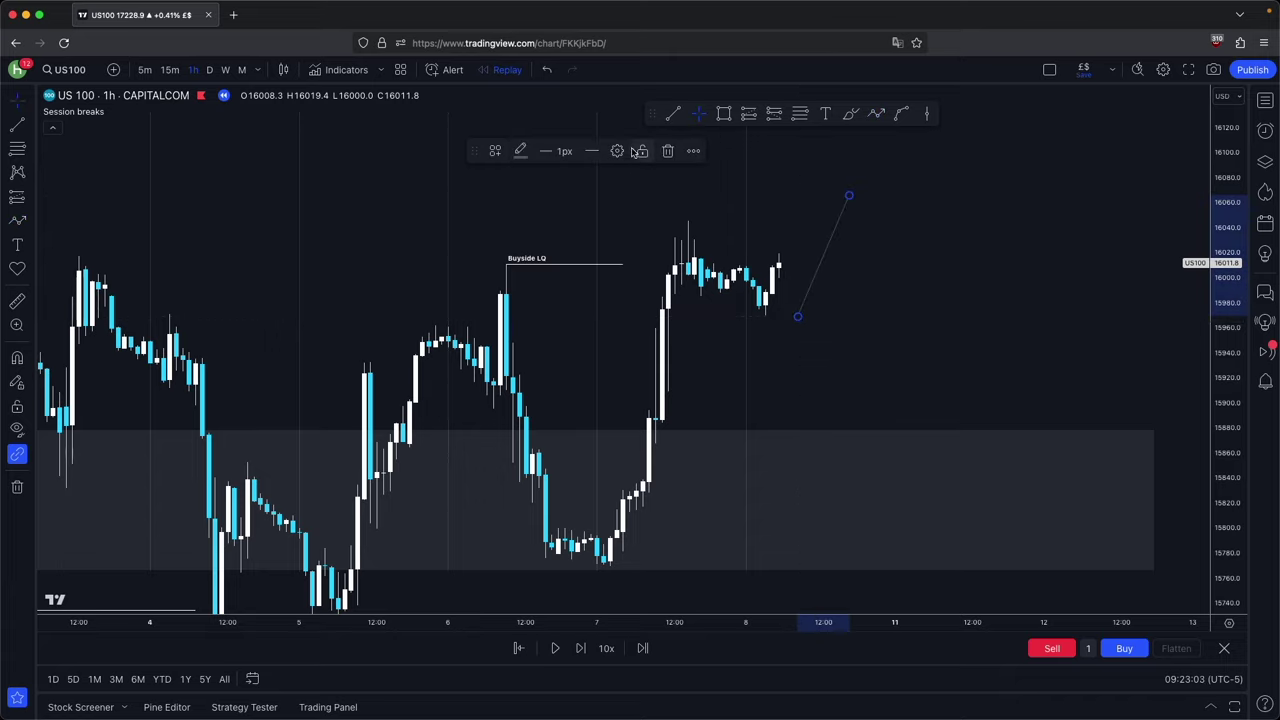
pyautogui.click(671, 152)
# Check the daily timeframe, return to the 1-hour chart and view the price action since late November
pyautogui.click(205, 70)
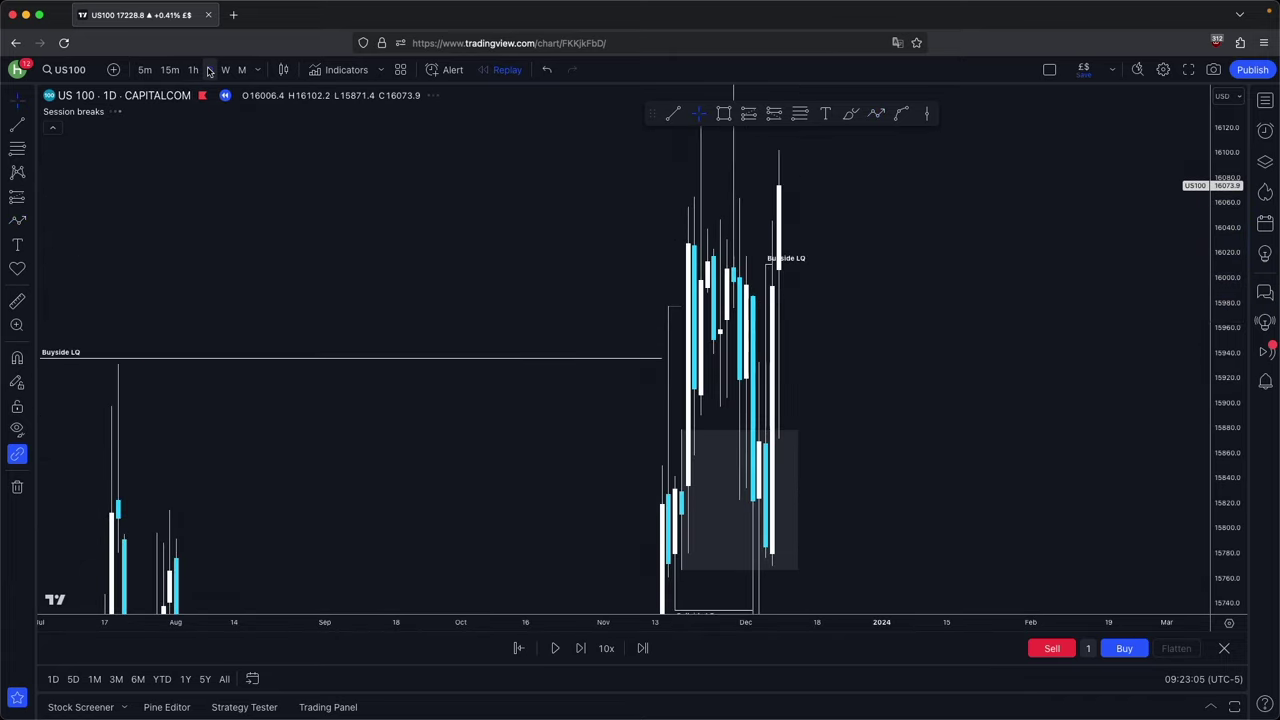
pyautogui.click(194, 70)
pyautogui.doubleClick(1234, 354)
pyautogui.scroll(-7, 888, 268)
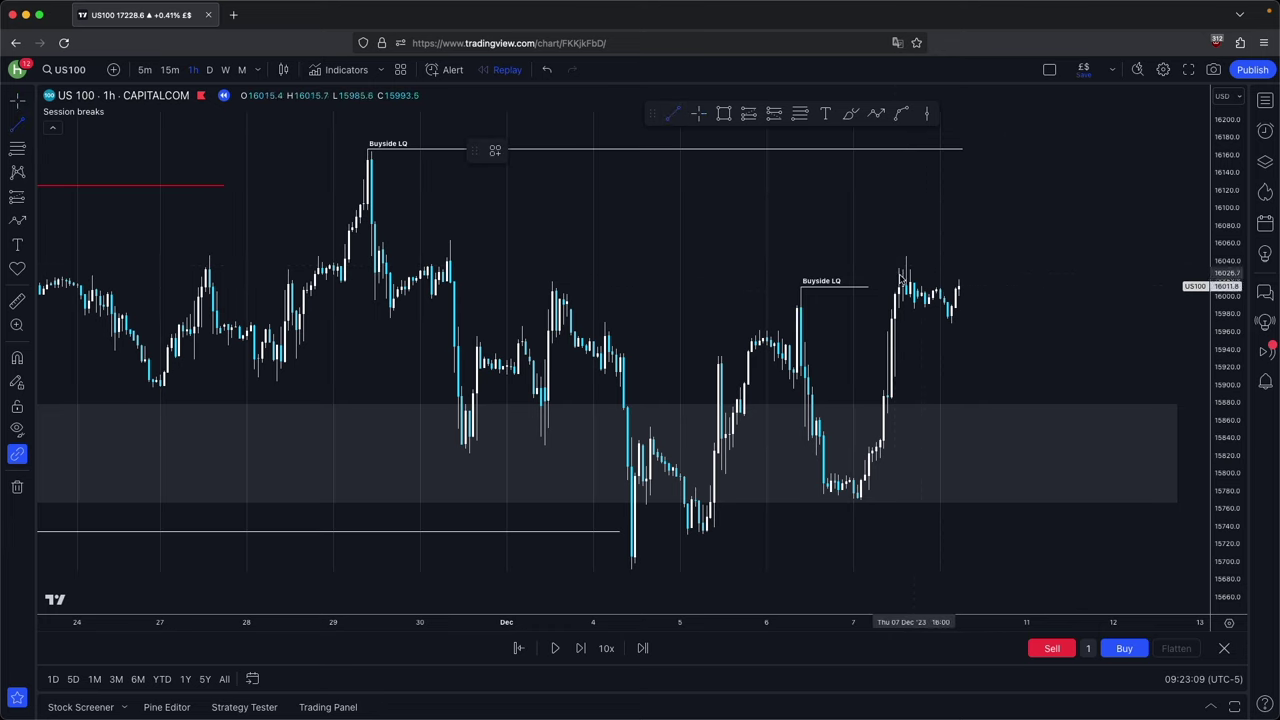
# Draw horizontal lines from the November 30 high at 16063.8 to late December 6, and from the December 7 high at 16045.3 to about December 8 11:00
pyautogui.moveTo(450, 230); pyautogui.dragTo(846, 241)
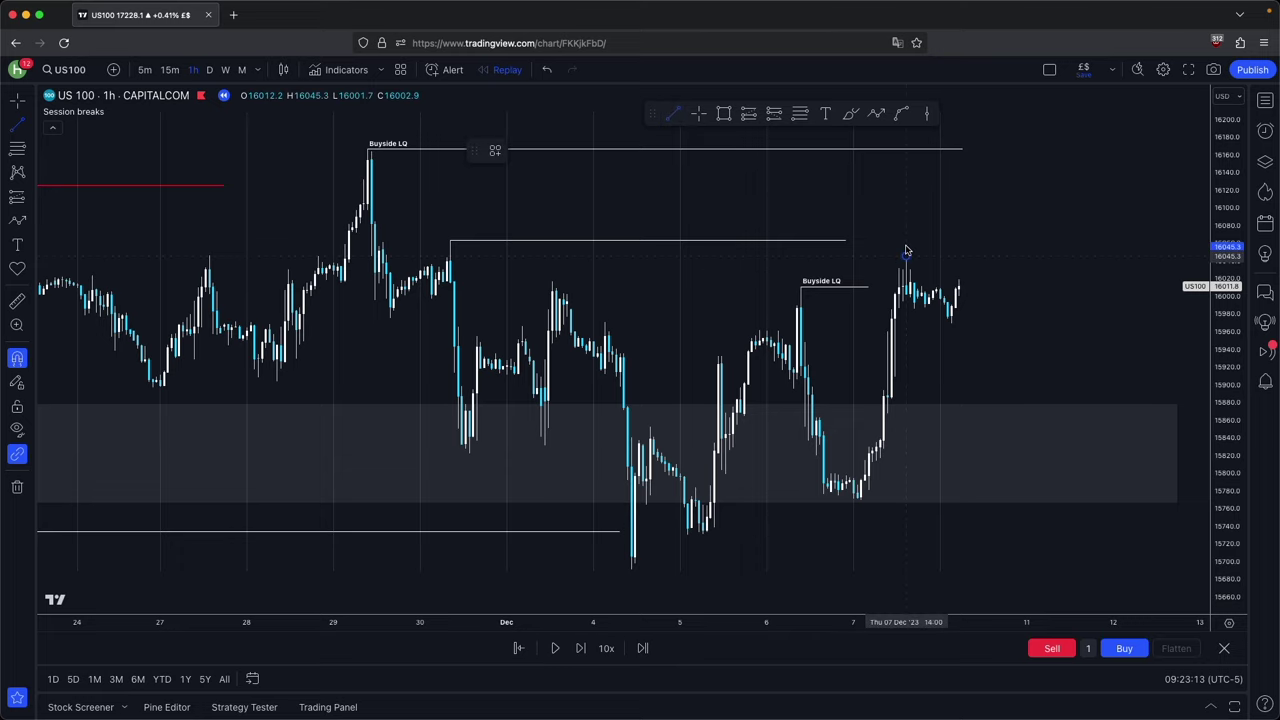
pyautogui.moveTo(906, 250); pyautogui.dragTo(981, 257)
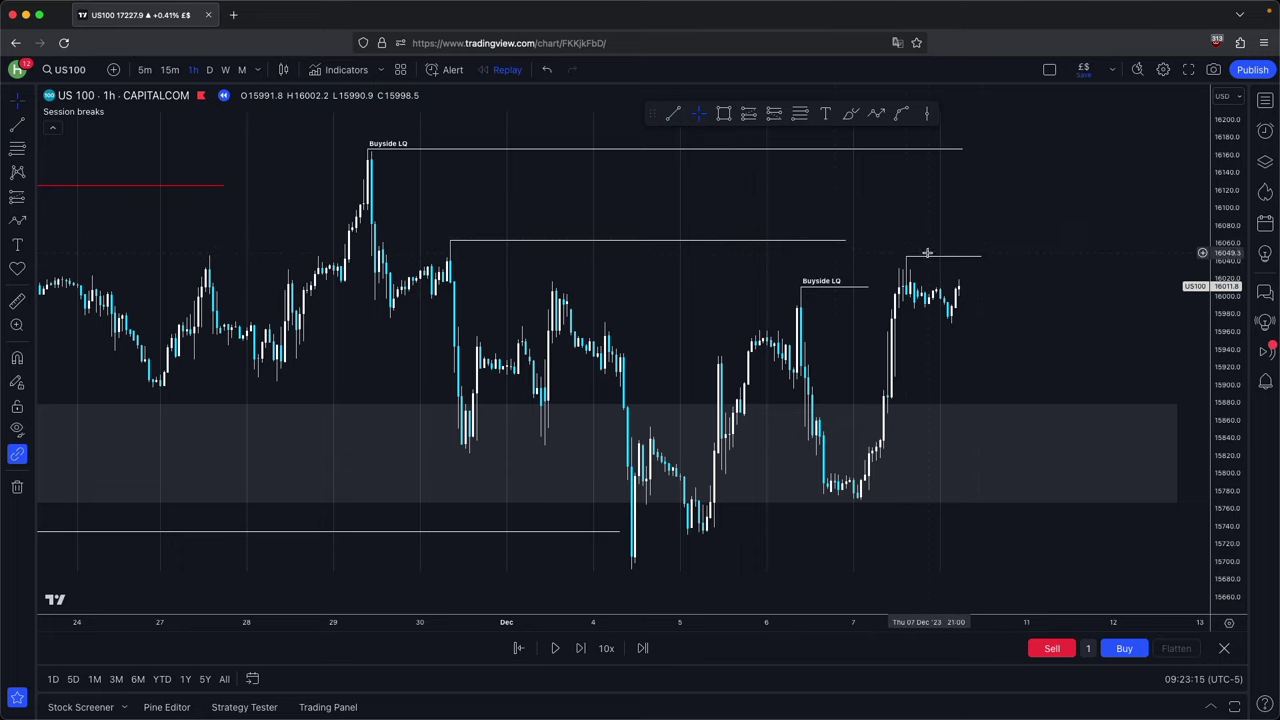
pyautogui.moveTo(779, 217); pyautogui.dragTo(763, 223)
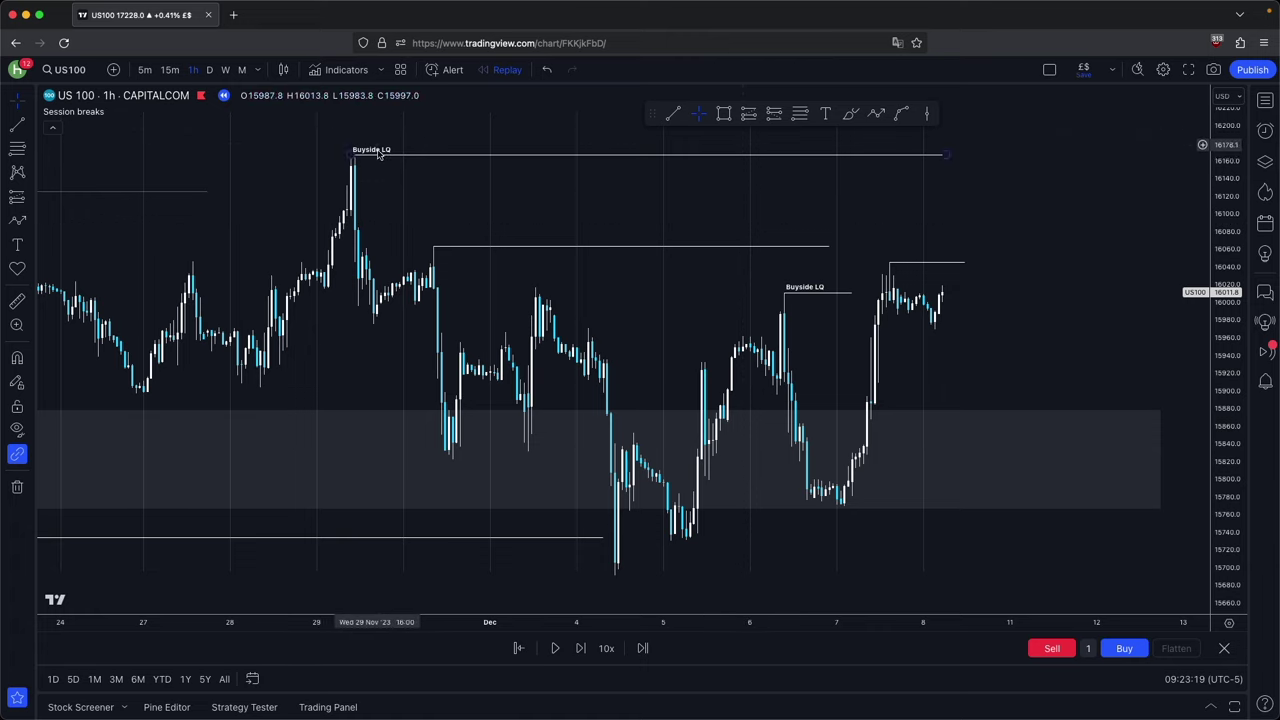
# Delete the line at the November 30 high and apply the Buyside LQ template to the line at the December 7 high
pyautogui.click(684, 248)
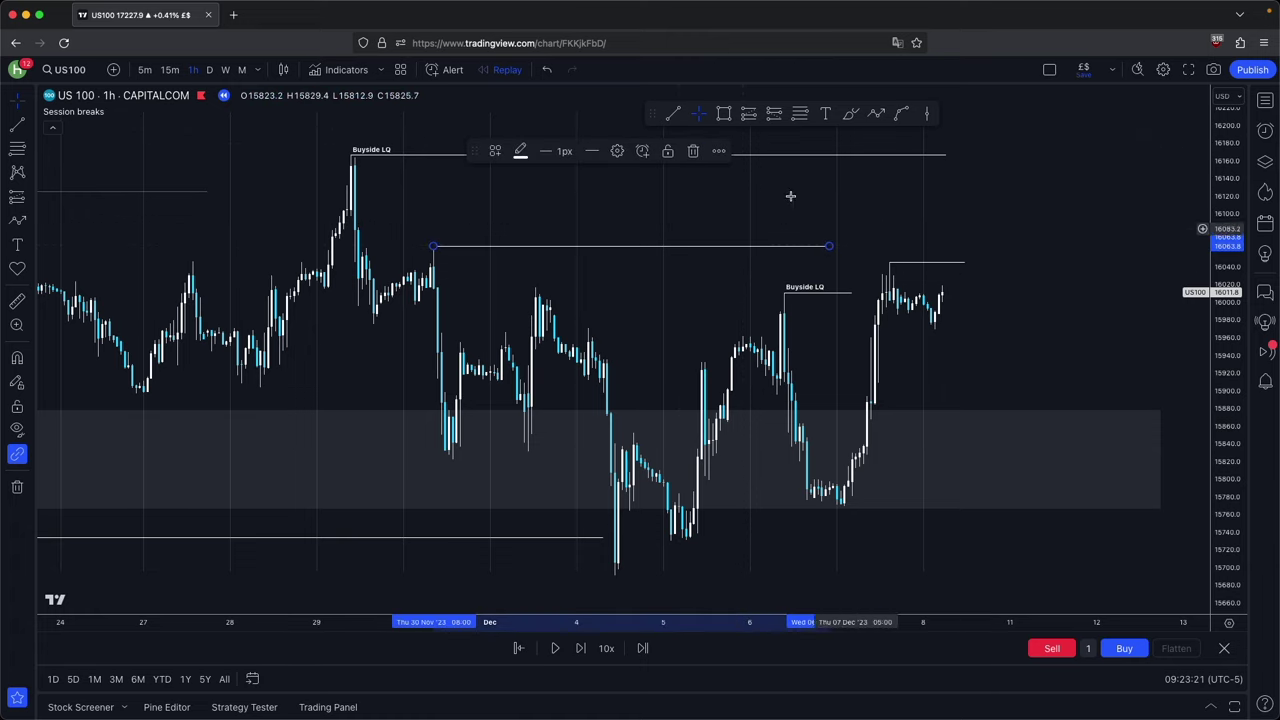
pyautogui.press('Delete')
pyautogui.click(930, 265)
pyautogui.click(492, 151)
pyautogui.click(530, 255)
pyautogui.scroll(3, 934, 302)
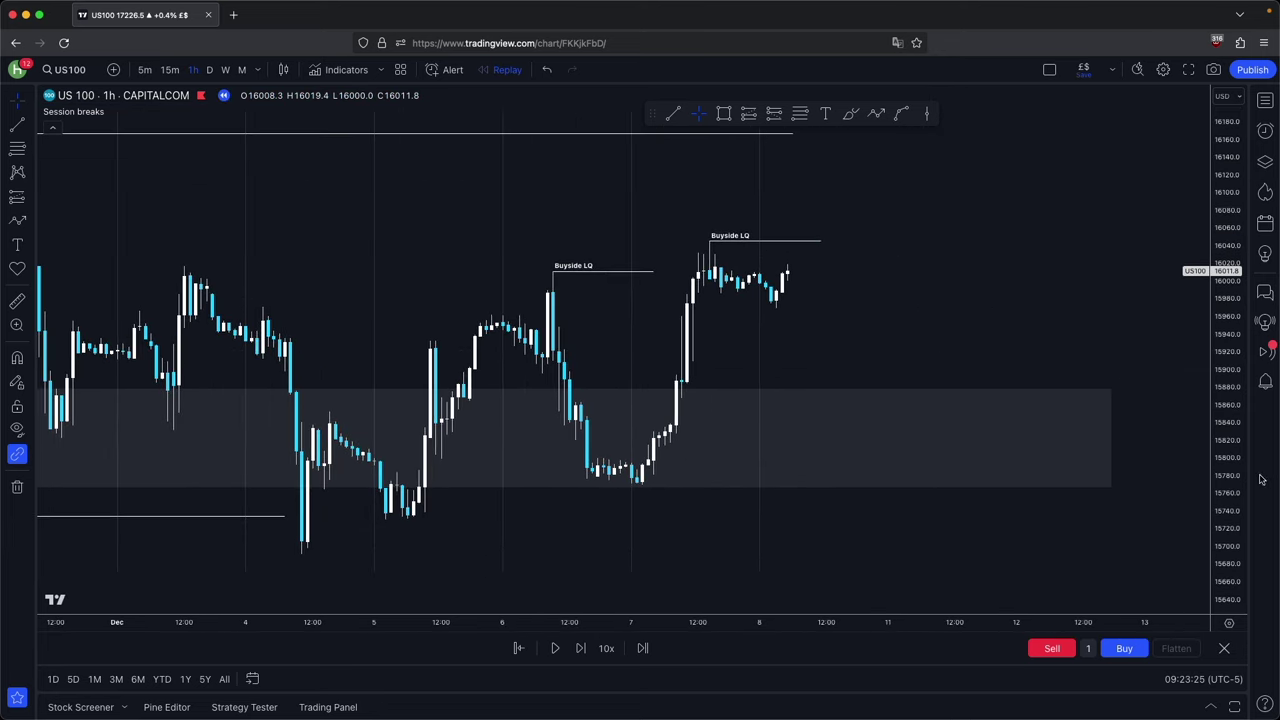
# Replay a few candles forward on the 1-hour chart and restart the replay from December 8 09:00
pyautogui.click(580, 648)
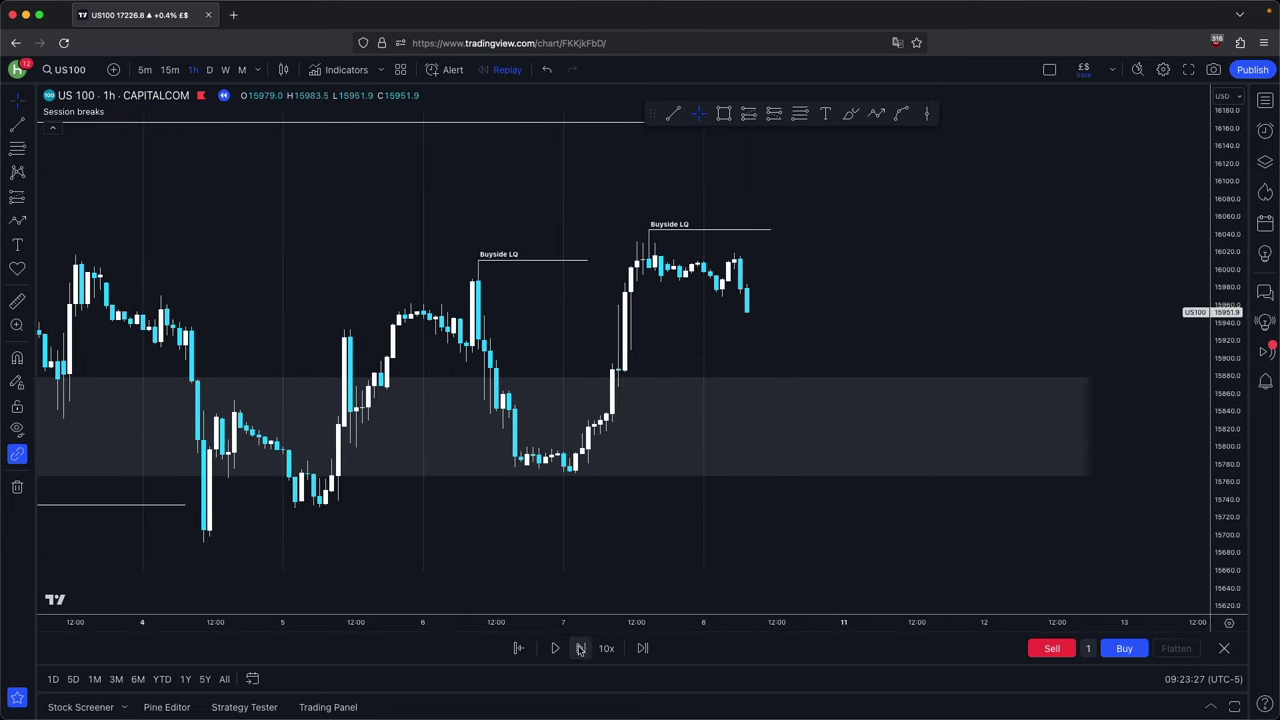
pyautogui.click(580, 648)
pyautogui.scroll(2, 780, 335)
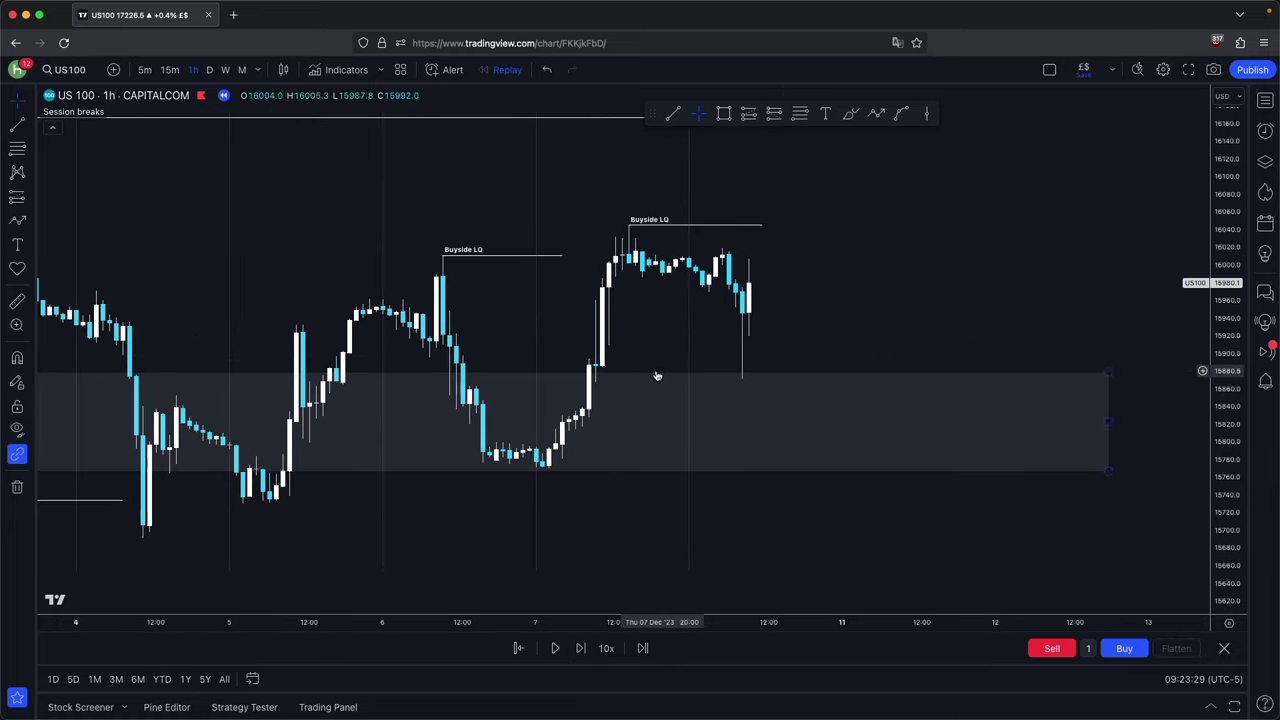
pyautogui.click(519, 648)
pyautogui.click(748, 375)
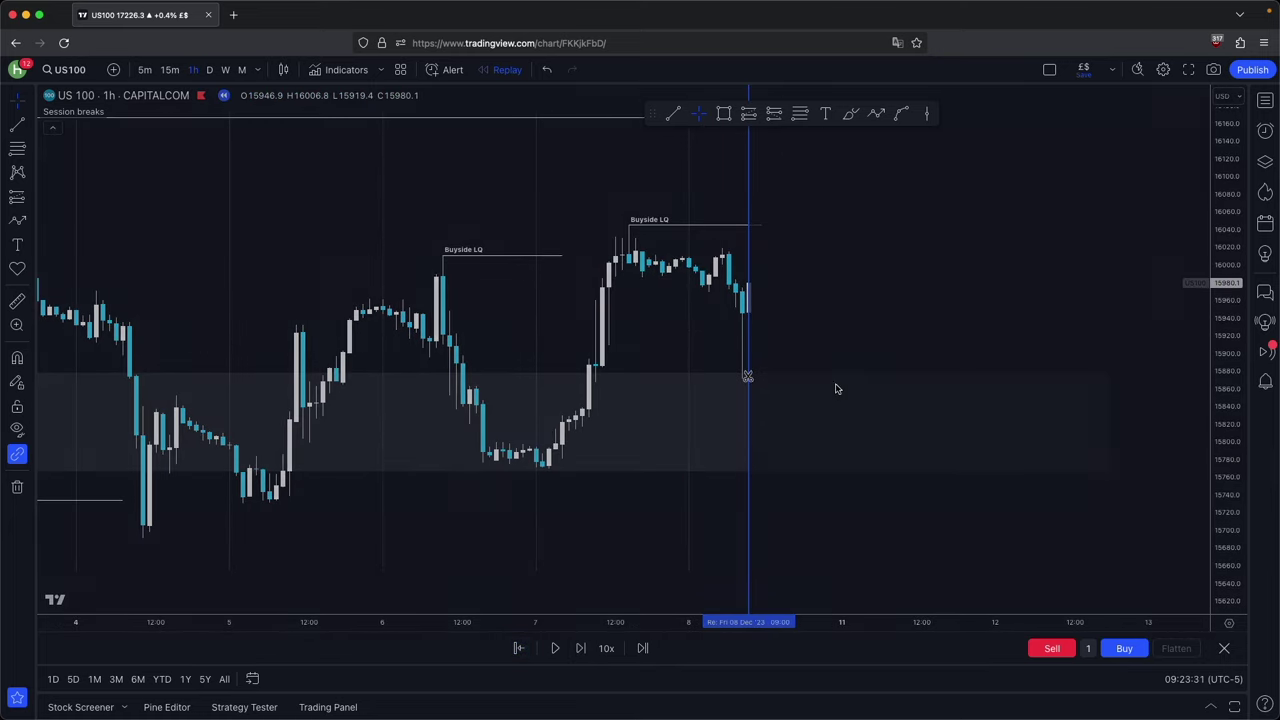
pyautogui.moveTo(395, 370); pyautogui.dragTo(1110, 389)
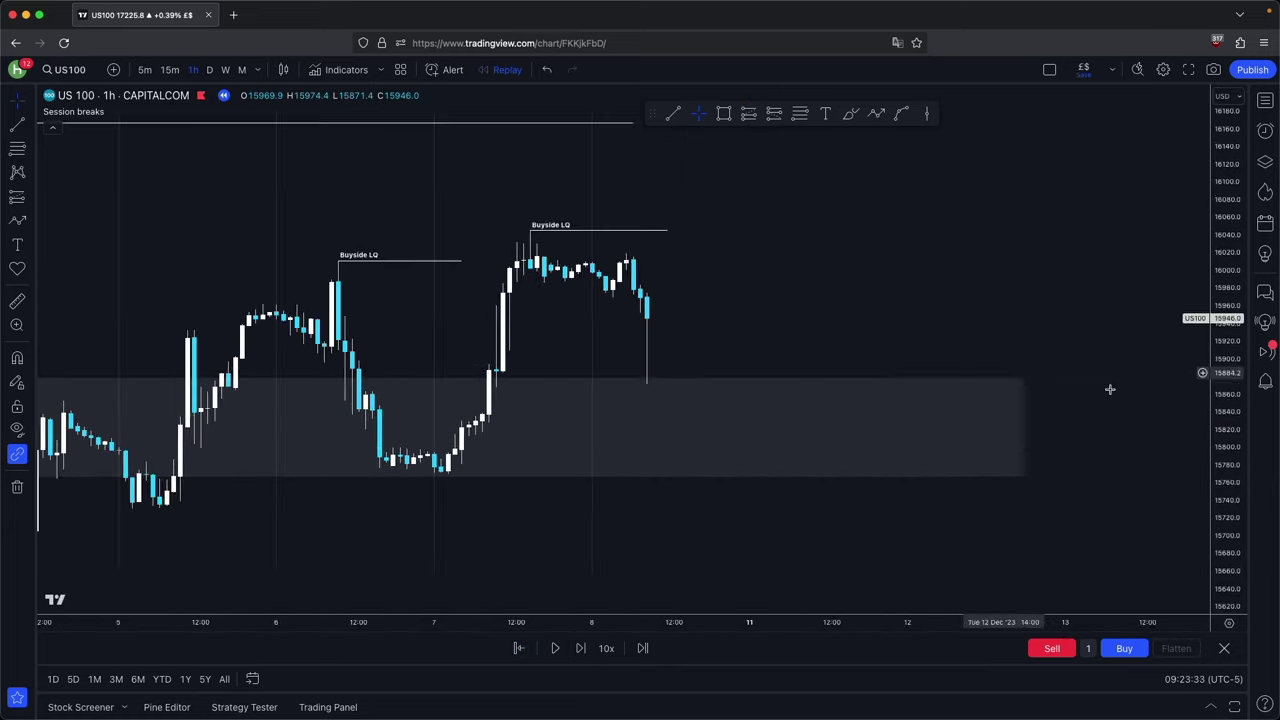
# Draw a rectangle between about 15887 and 15868 from the December 7 09:00 candle past the latest candle, and delete the larger older rectangle
pyautogui.click(722, 115)
pyautogui.click(497, 378)
pyautogui.click(714, 400)
pyautogui.click(693, 361)
pyautogui.click(740, 397)
pyautogui.press('Delete')
pyautogui.moveTo(694, 355)
pyautogui.mouseDown()
pyautogui.moveTo(823, 374)
pyautogui.moveTo(805, 364)
pyautogui.mouseUp()
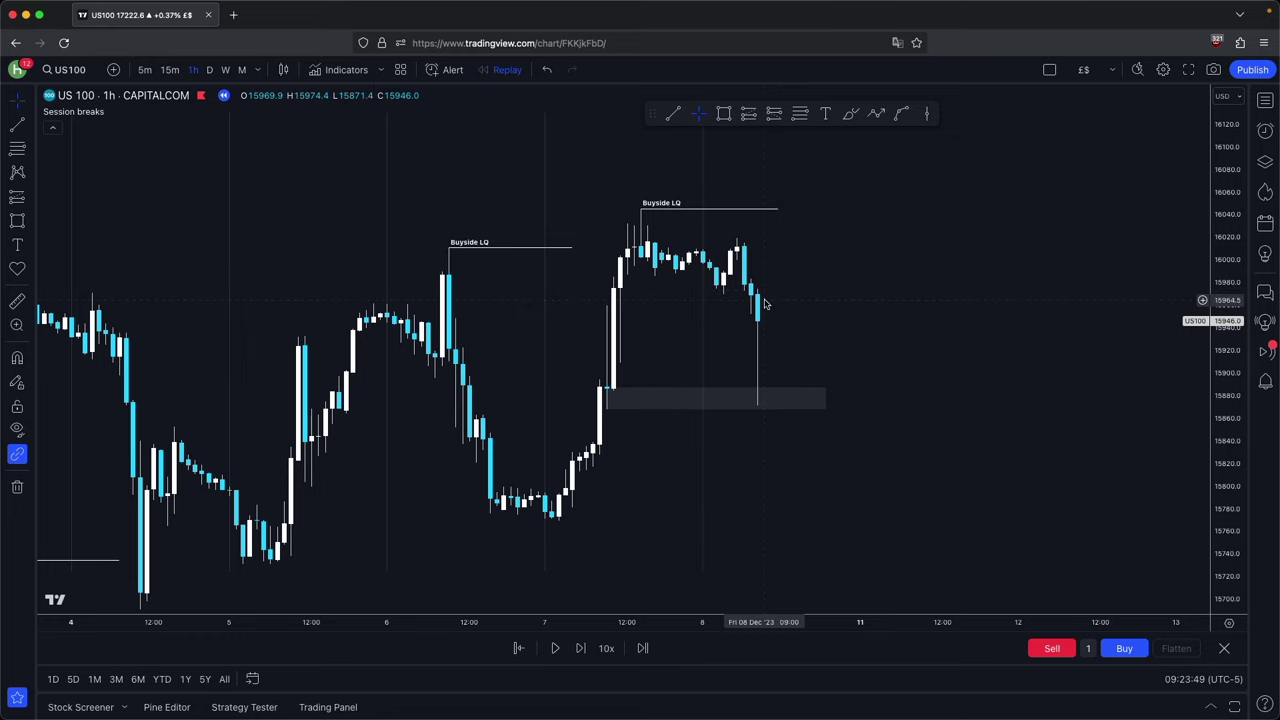
# Examine the December 8 drop into the rectangle on the 5-minute timeframe
pyautogui.click(147, 70)
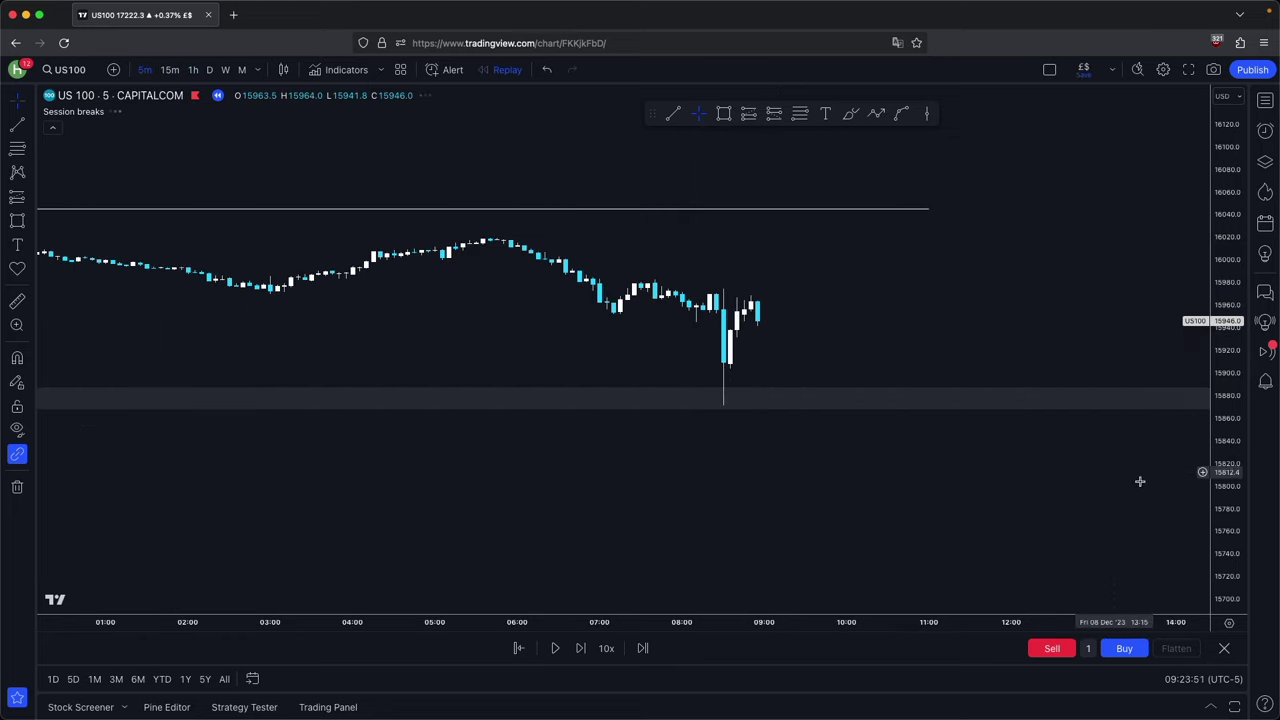
pyautogui.scroll(2, 738, 414)
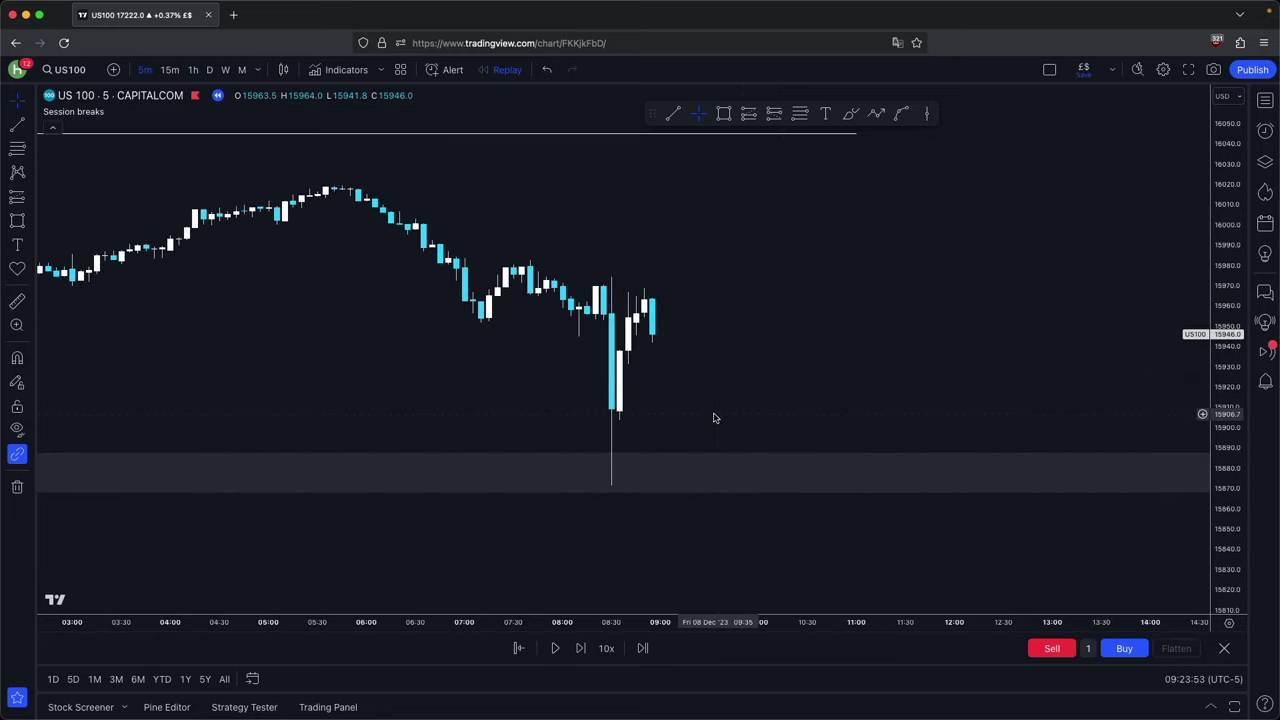
pyautogui.moveTo(722, 417); pyautogui.dragTo(788, 406)
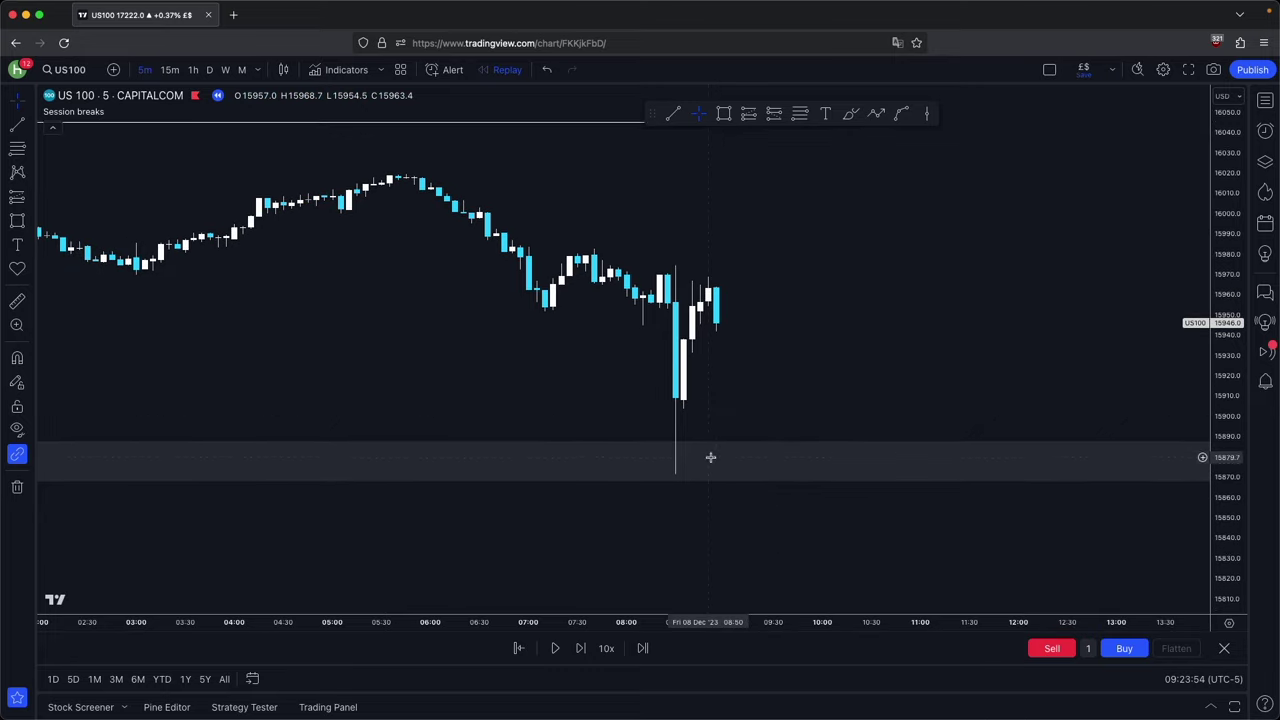
# Return to the 1-hour timeframe and shorten the rectangle to end at about December 8 14:00
pyautogui.click(194, 70)
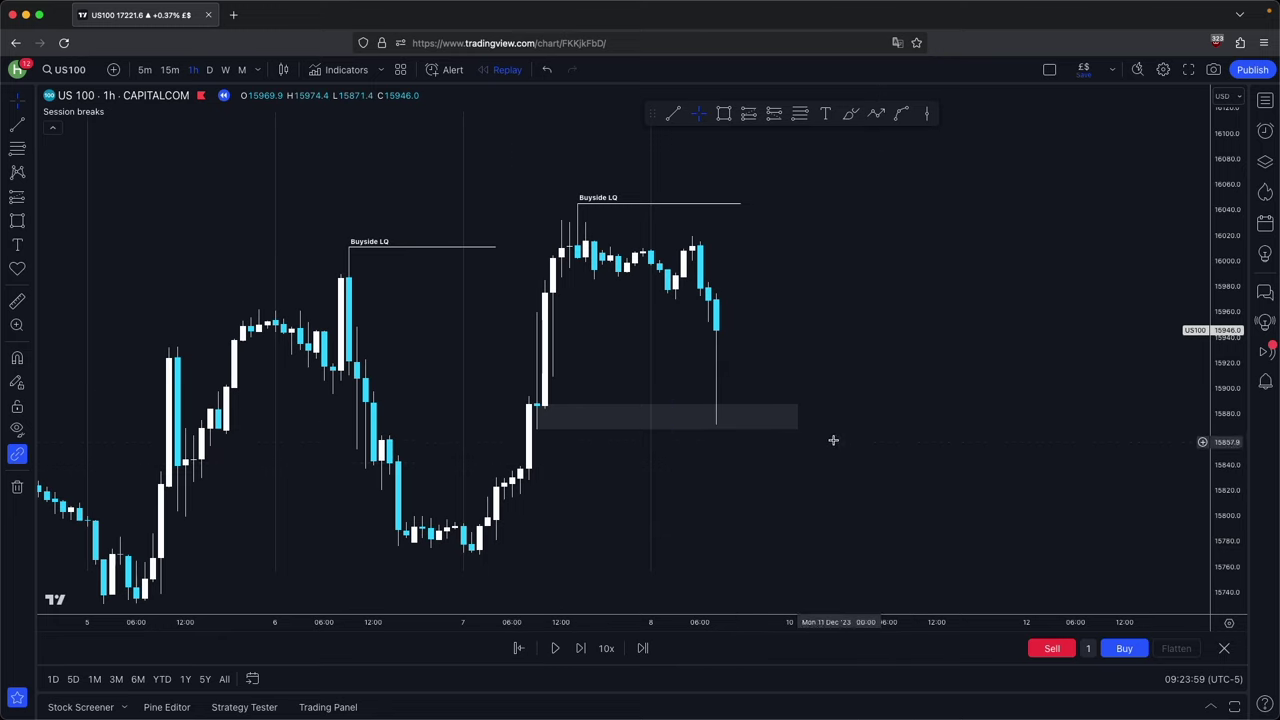
pyautogui.moveTo(799, 417)
pyautogui.mouseDown()
pyautogui.moveTo(737, 412)
pyautogui.moveTo(774, 412)
pyautogui.mouseUp()
pyautogui.moveTo(757, 355); pyautogui.dragTo(760, 374)
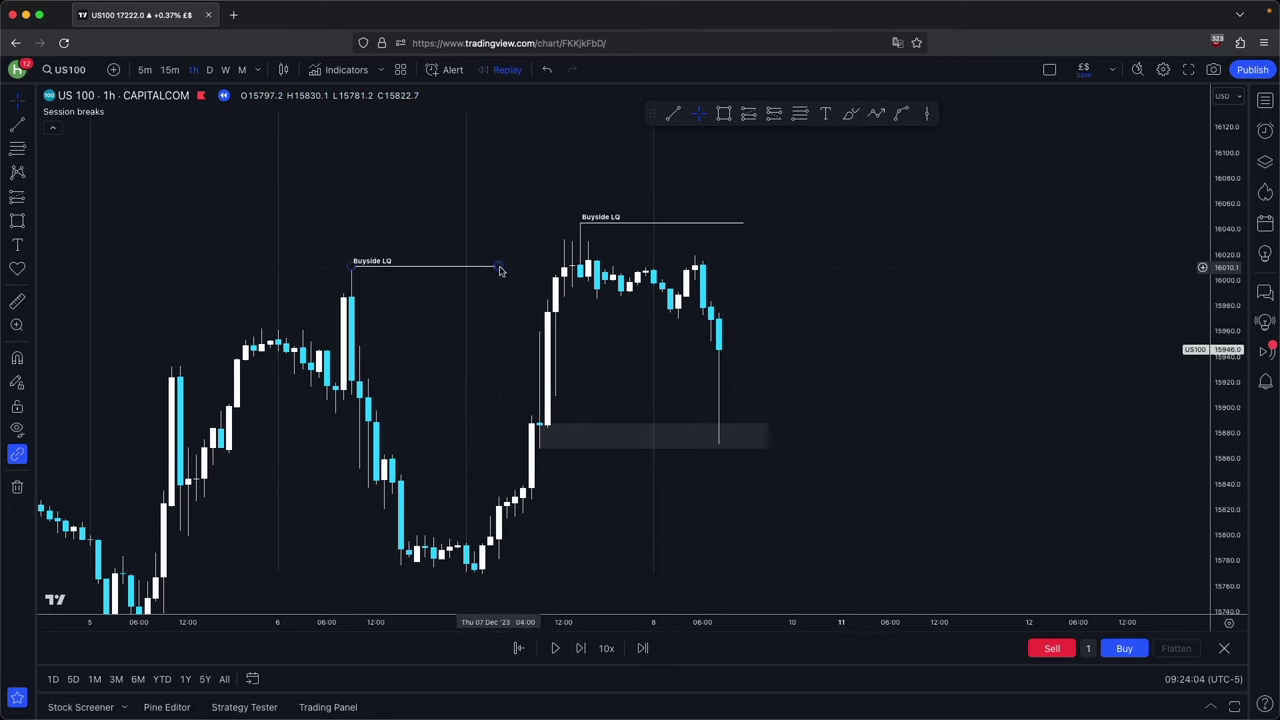
# Draw a trend line from the December 7 high at 16045.3 to the December 8 05:00 high at 16019.4 and apply the LQ template
pyautogui.hotkey('alt', 't')
pyautogui.click(580, 222)
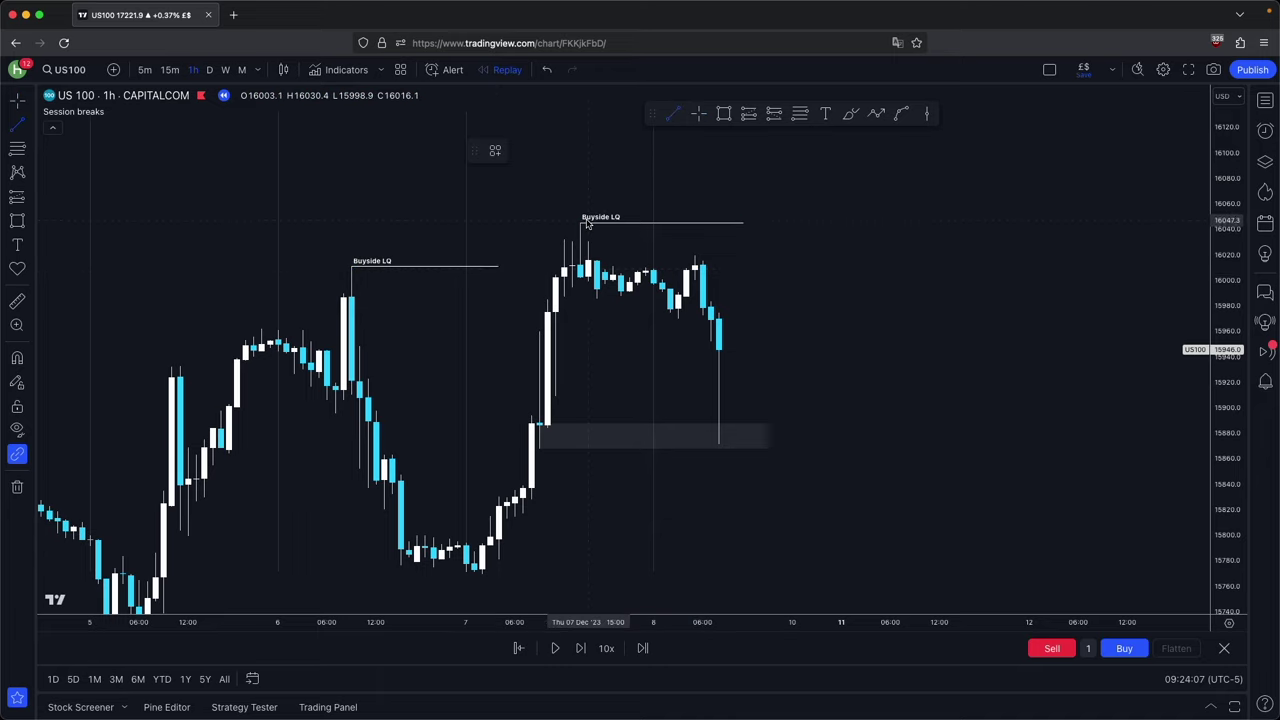
pyautogui.click(694, 257)
pyautogui.click(494, 150)
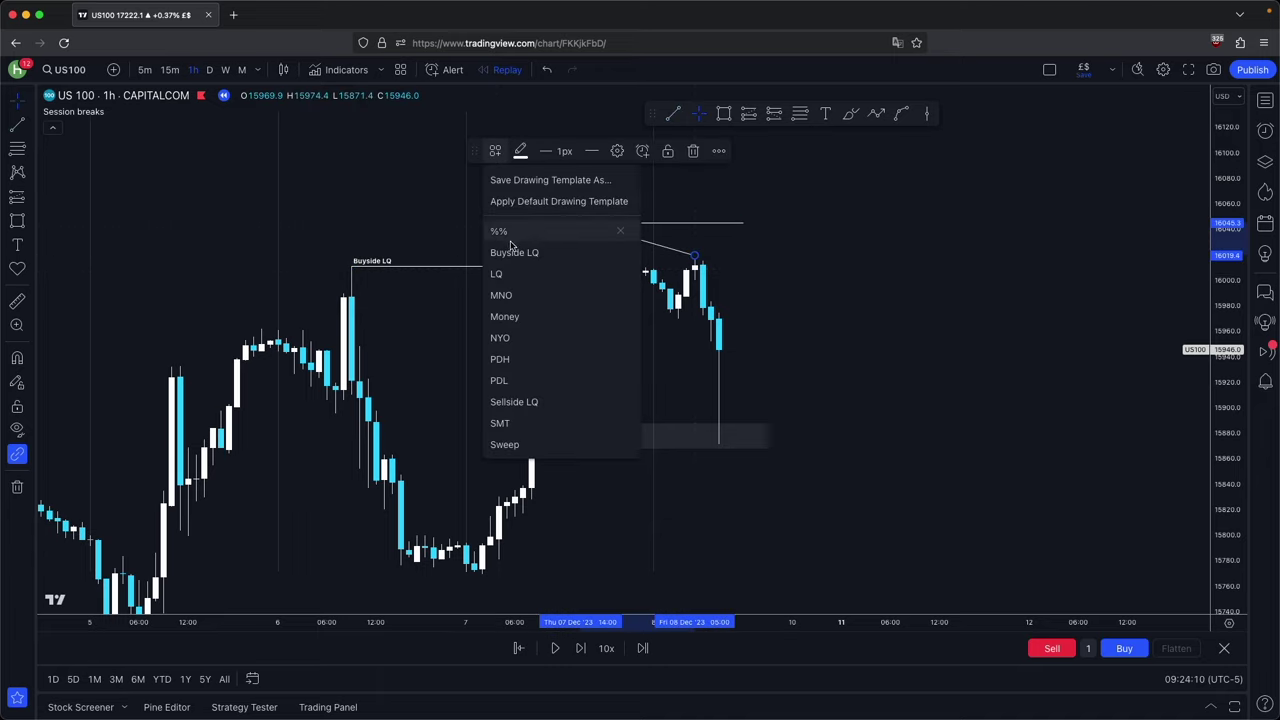
pyautogui.click(507, 276)
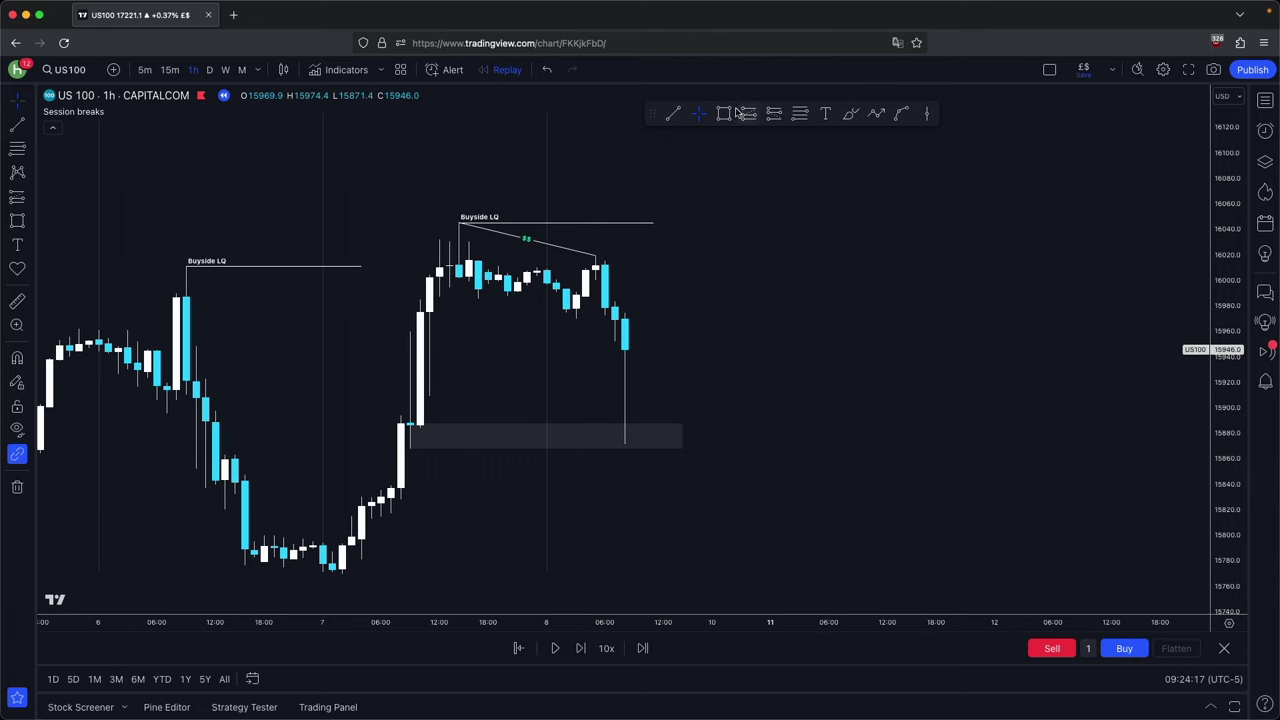
# Circle the area around the December 7 and 8 highs with the Brush and undo the stroke
pyautogui.click(850, 113)
pyautogui.moveTo(712, 190)
pyautogui.mouseDown()
pyautogui.moveTo(706, 277)
pyautogui.moveTo(527, 236)
pyautogui.mouseUp()
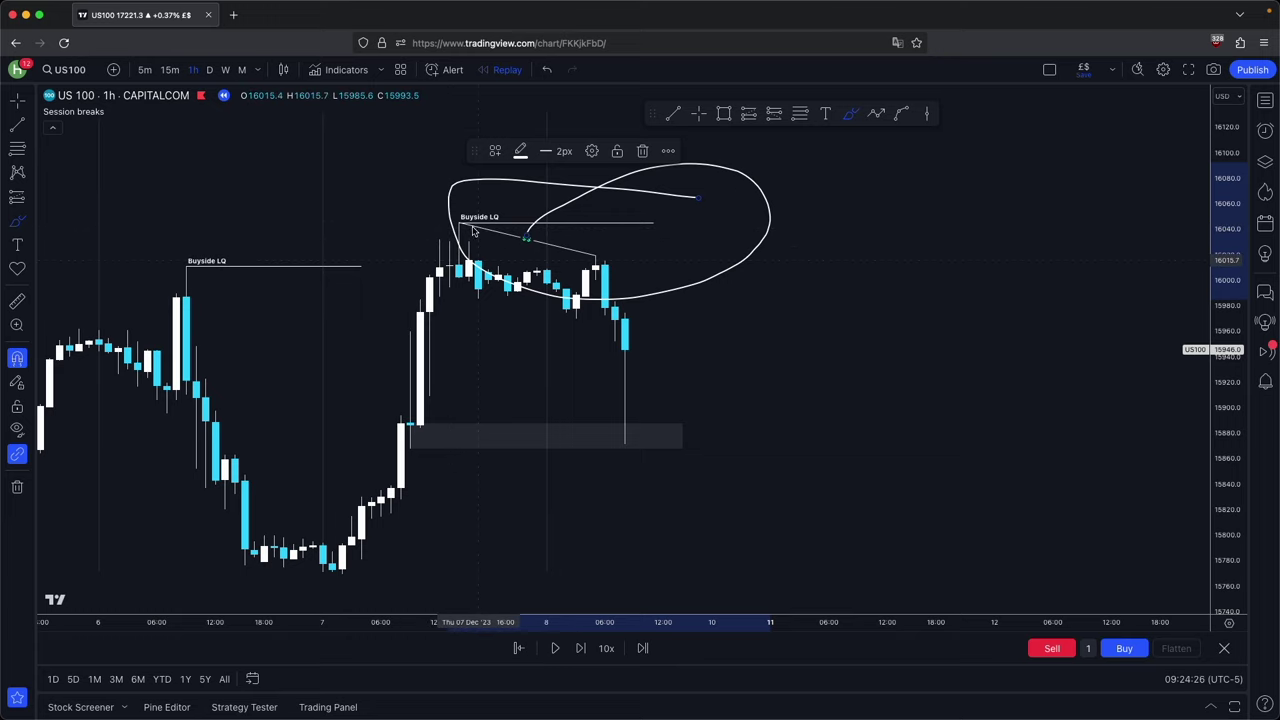
pyautogui.press('super+z')
# On the 5-minute timeframe, draw a rectangle from 15953.0 to 15938.3 over the gap at the December 8 08:30 candle
pyautogui.click(147, 70)
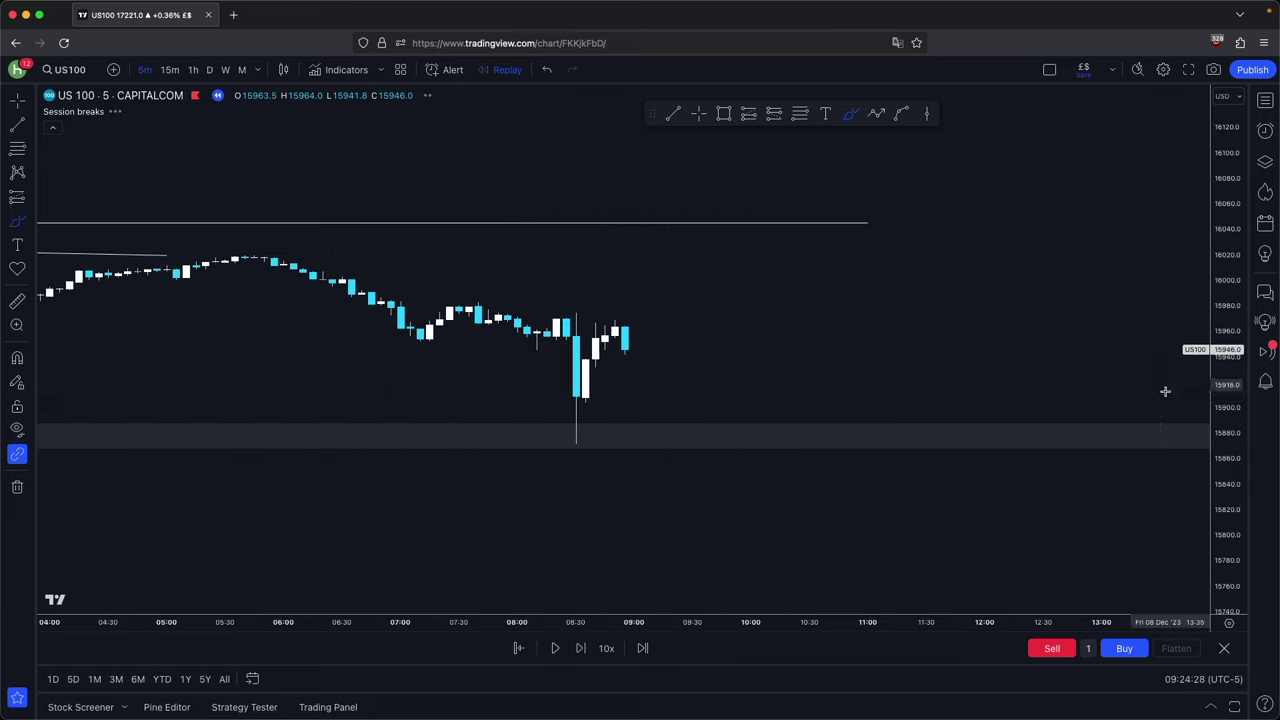
pyautogui.click(698, 113)
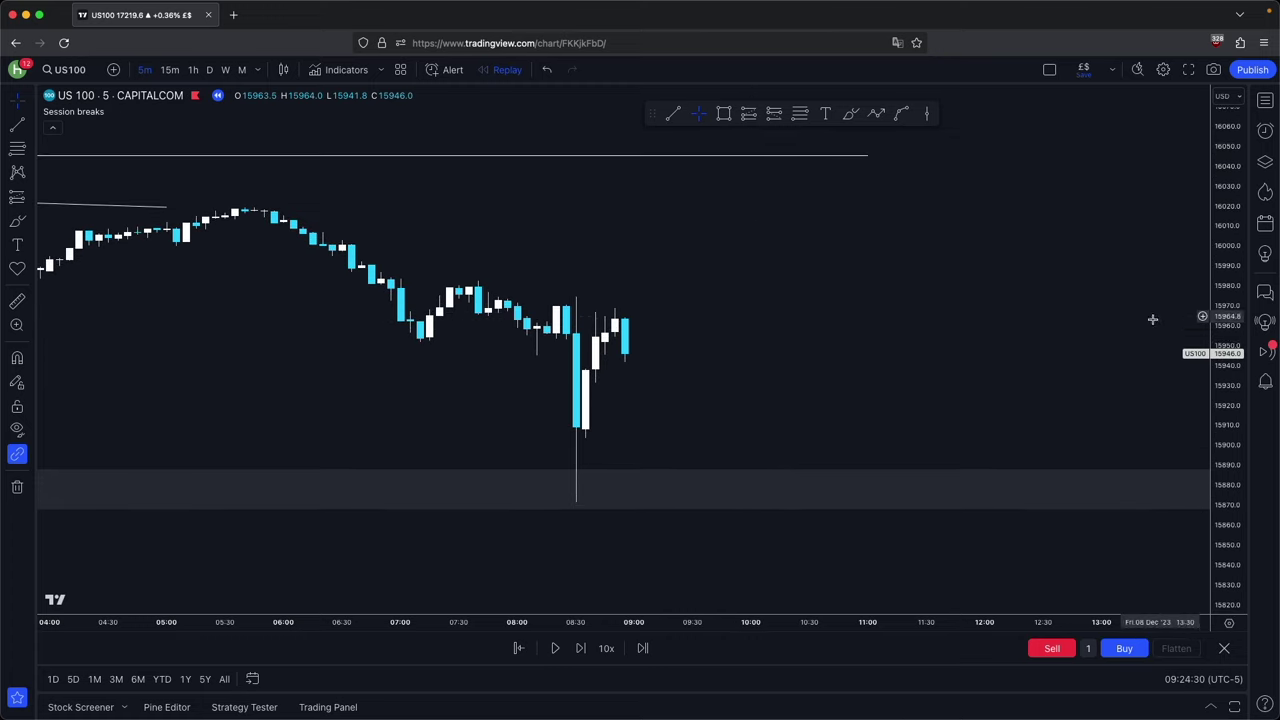
pyautogui.click(586, 648)
pyautogui.moveTo(703, 407); pyautogui.dragTo(749, 423)
pyautogui.click(724, 114)
pyautogui.click(602, 355)
pyautogui.click(622, 384)
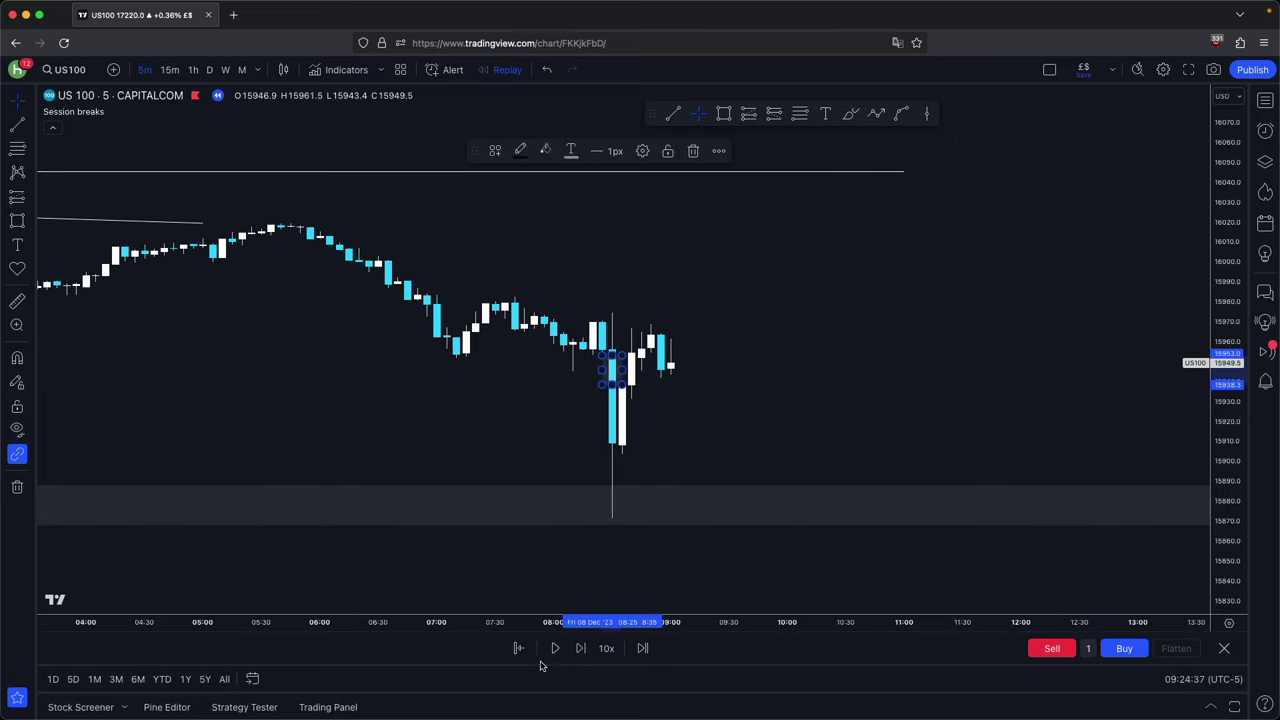
# Rewind the replay to the December 8 08:35 candle and step it forward to about 09:00
pyautogui.click(519, 648)
pyautogui.click(629, 523)
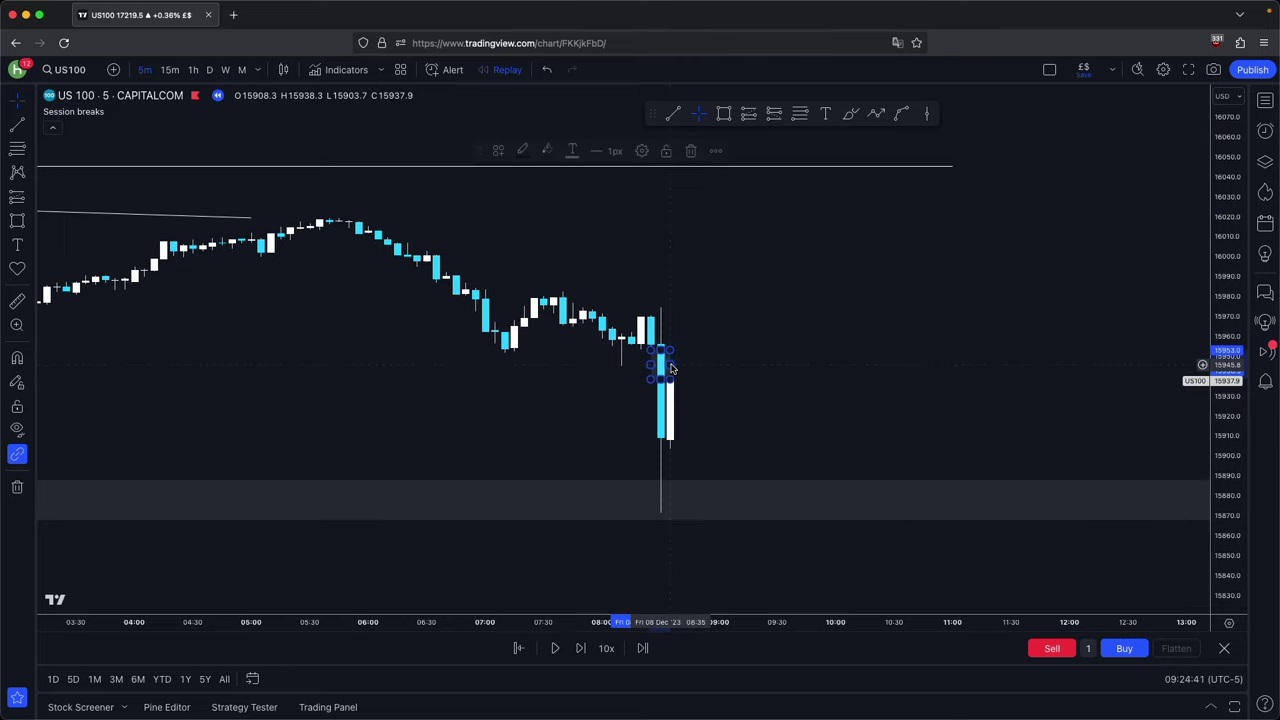
pyautogui.click(578, 648)
pyautogui.click(578, 648)
pyautogui.click(578, 648)
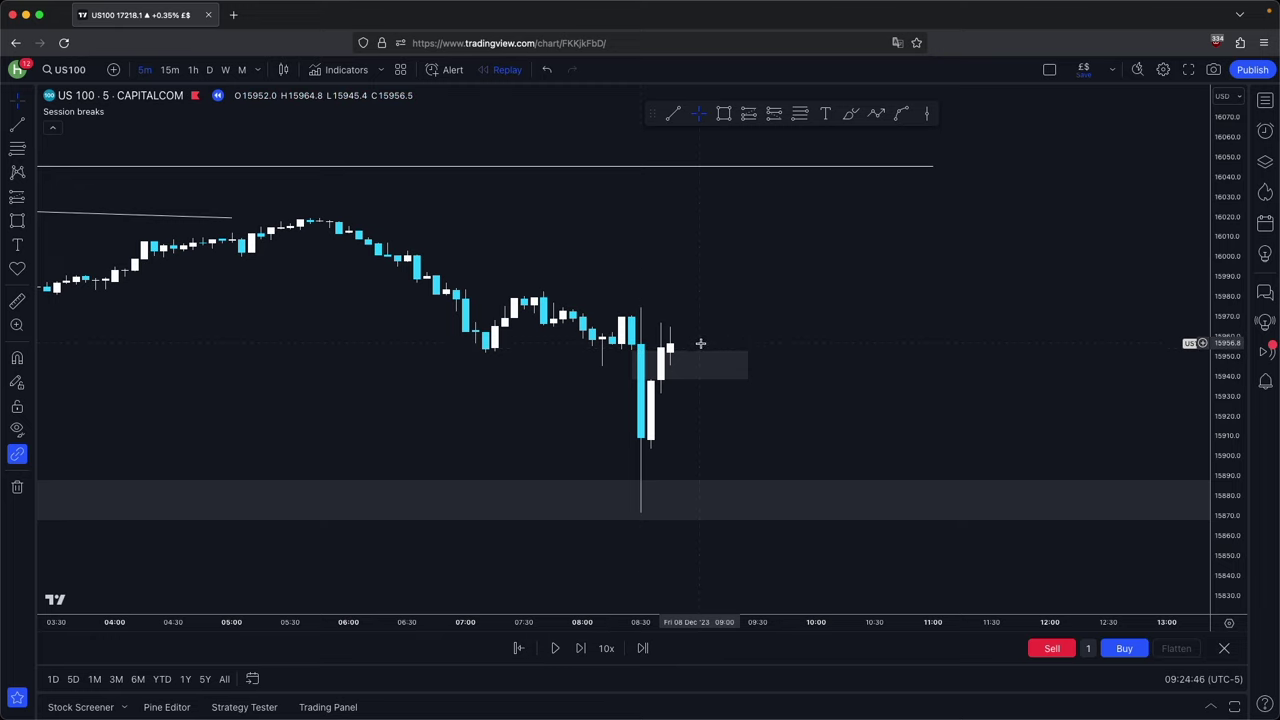
pyautogui.moveTo(756, 322); pyautogui.dragTo(717, 315)
pyautogui.click(580, 648)
pyautogui.click(580, 648)
pyautogui.click(580, 648)
# Move the rectangle to 15932.9–15918.2, spanning 09:30 to 10:30, and step the replay forward to about 09:40
pyautogui.moveTo(592, 368); pyautogui.dragTo(712, 407)
pyautogui.hotkey('shift', 'Right')
pyautogui.hotkey('shift', 'Right')
pyautogui.hotkey('shift', 'Right')
pyautogui.hotkey('shift', 'Right')
pyautogui.hotkey('shift', 'Right')
pyautogui.hotkey('shift', 'Right')
pyautogui.hotkey('shift', 'Right')
pyautogui.hotkey('shift', 'Right')
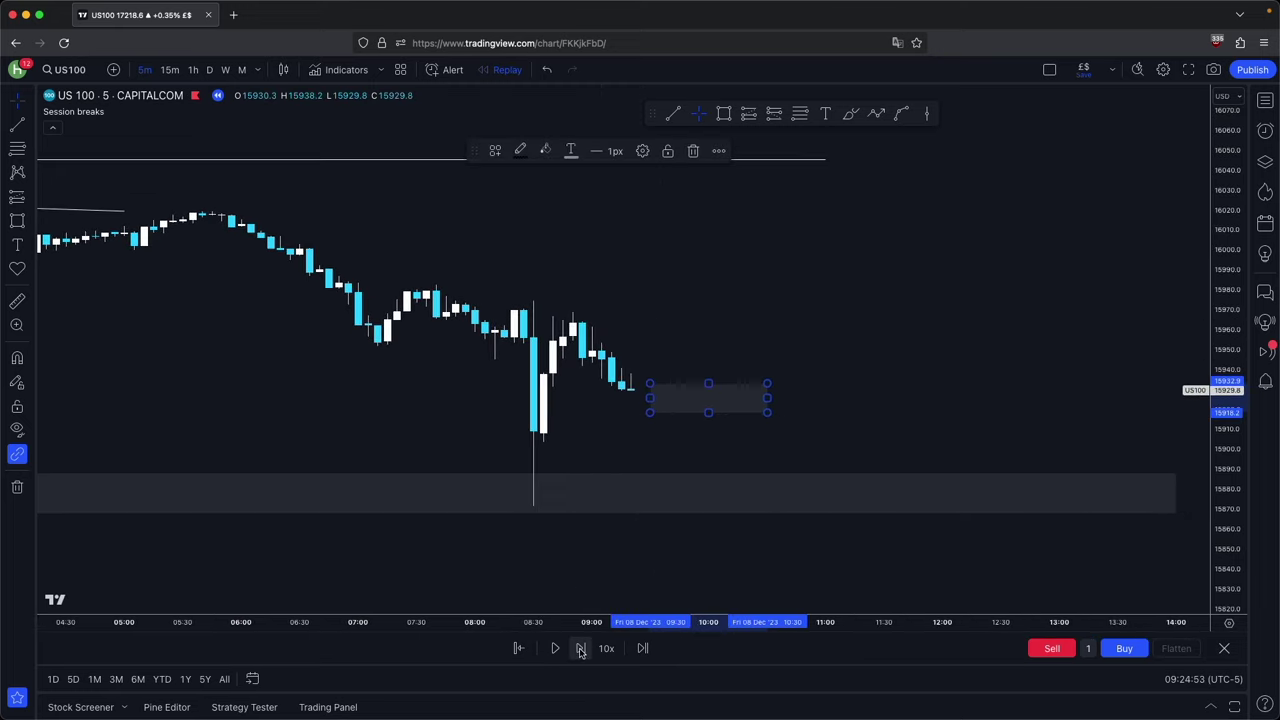
# Delete the small rectangle below the rising candles
pyautogui.click(697, 370)
pyautogui.click(663, 400)
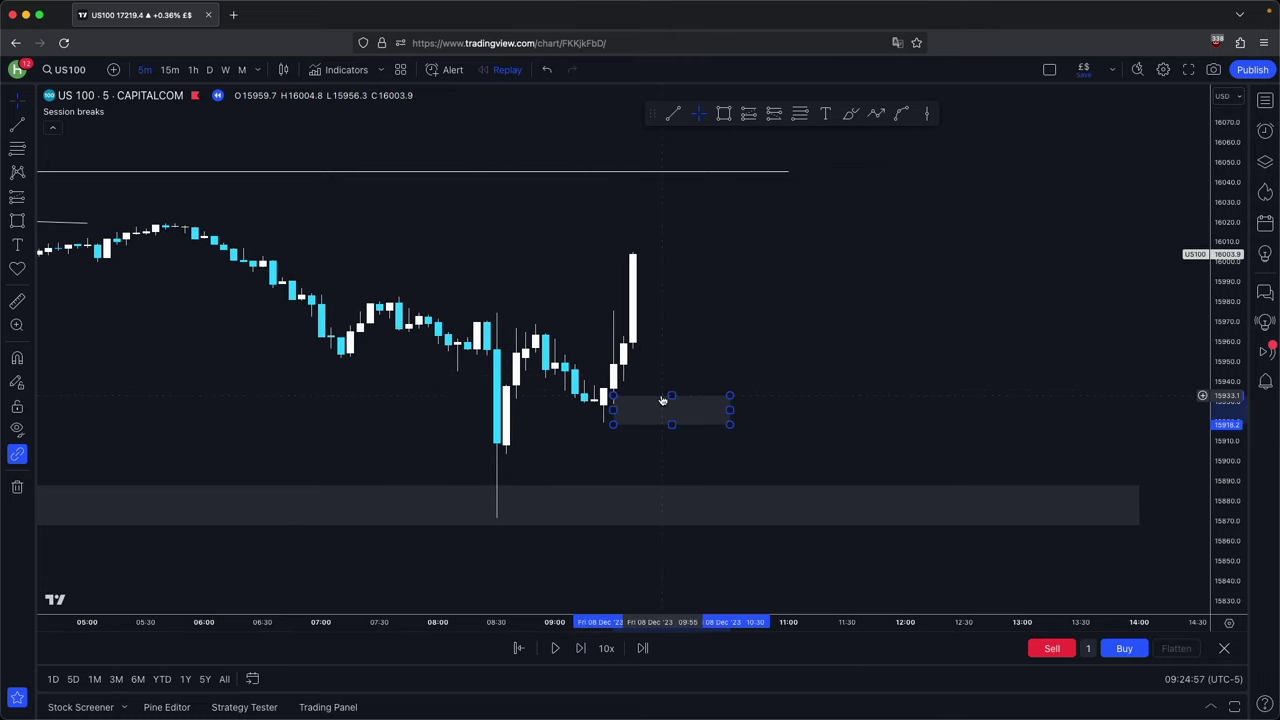
pyautogui.press('Delete')
# Draw a short horizontal line at 15968.7 from the December 8 08:50 high to 09:20
pyautogui.click(535, 324)
pyautogui.click(592, 324)
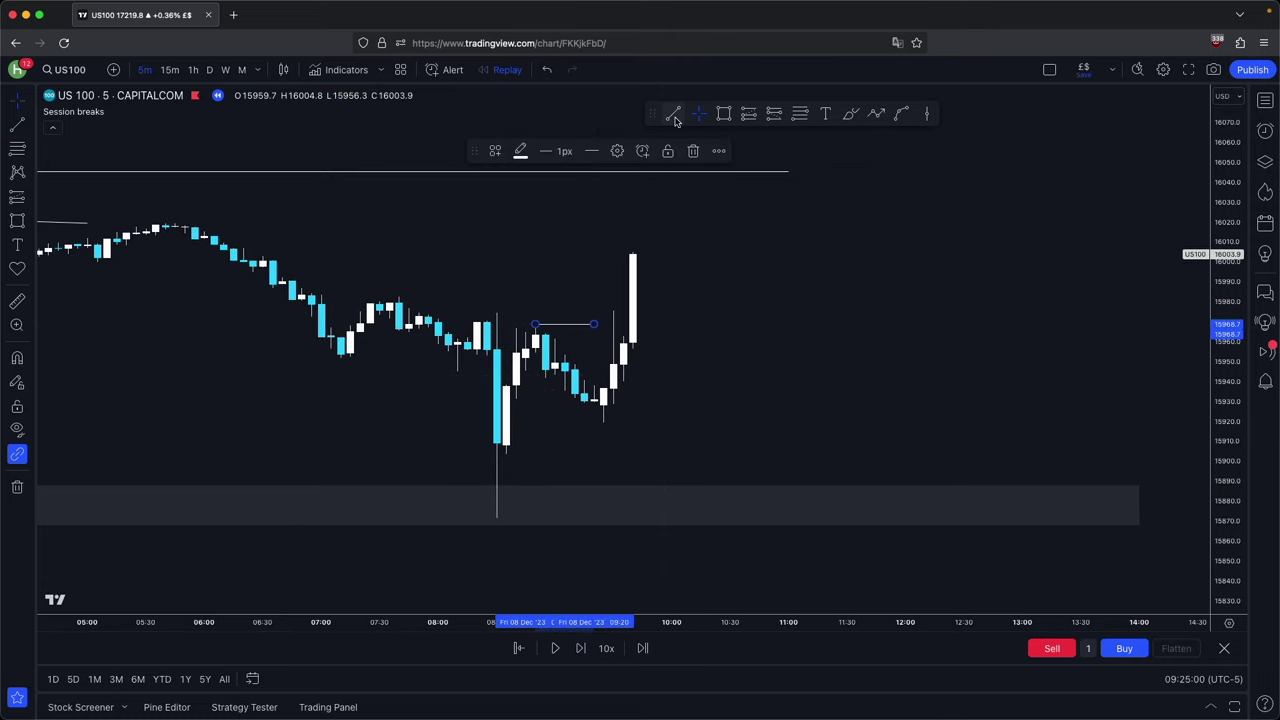
# Try a second short horizontal line from the 08:30 candle's high and remove it, keeping the line at the 08:50 high
pyautogui.click(675, 119)
pyautogui.click(497, 313)
pyautogui.click(565, 313)
pyautogui.click(566, 325)
pyautogui.press('Delete')
pyautogui.press('super+z')
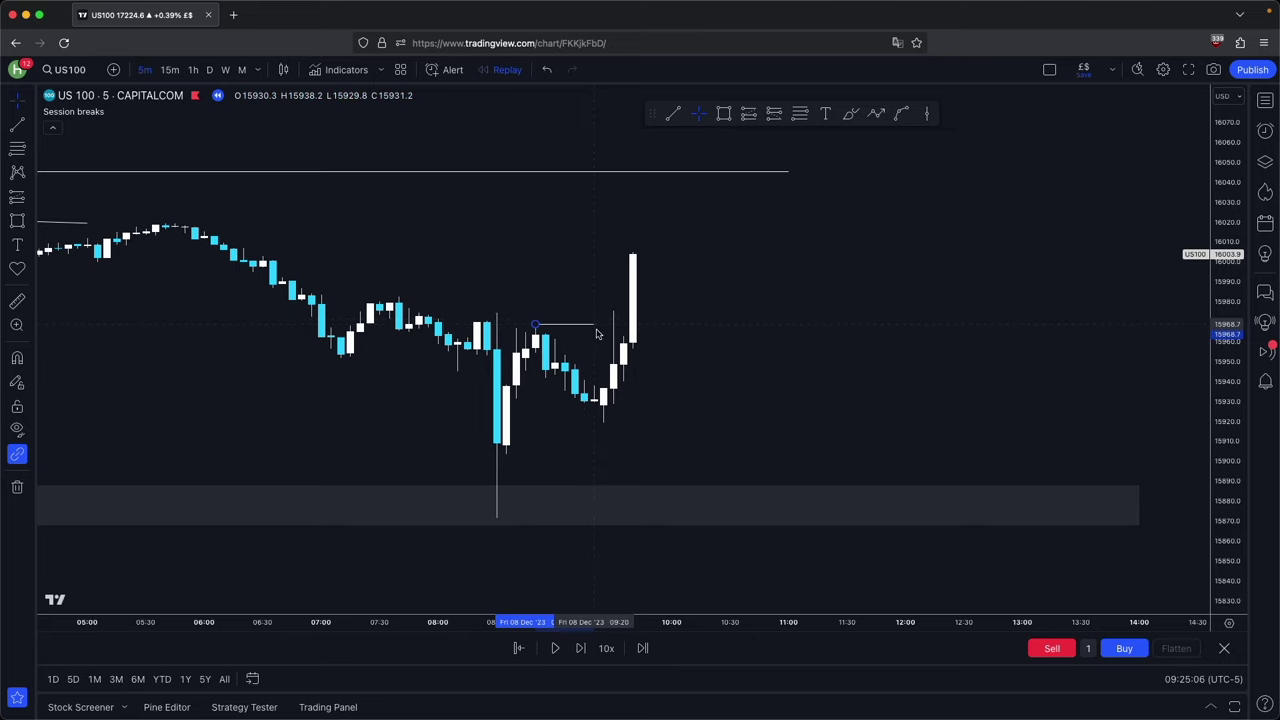
# Colour the short horizontal line at the 08:50 high red
pyautogui.click(519, 151)
pyautogui.click(523, 196)
pyautogui.click(556, 283)
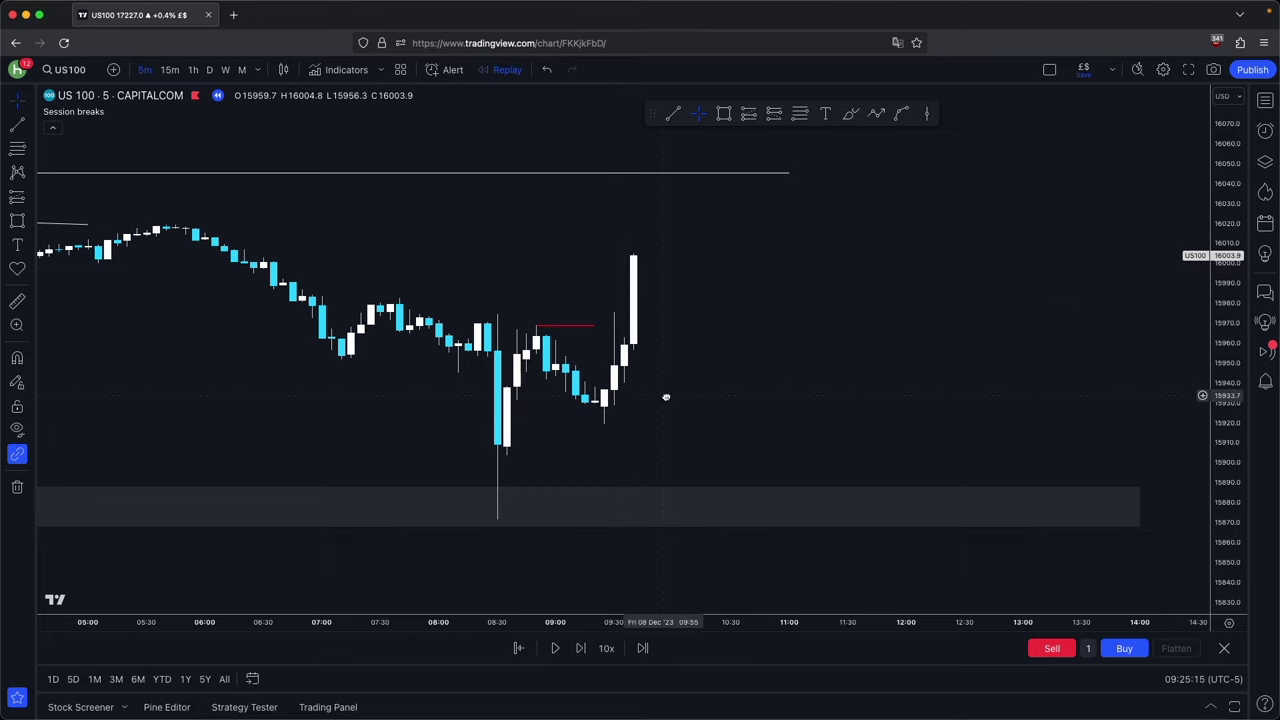
pyautogui.moveTo(665, 397); pyautogui.dragTo(667, 398)
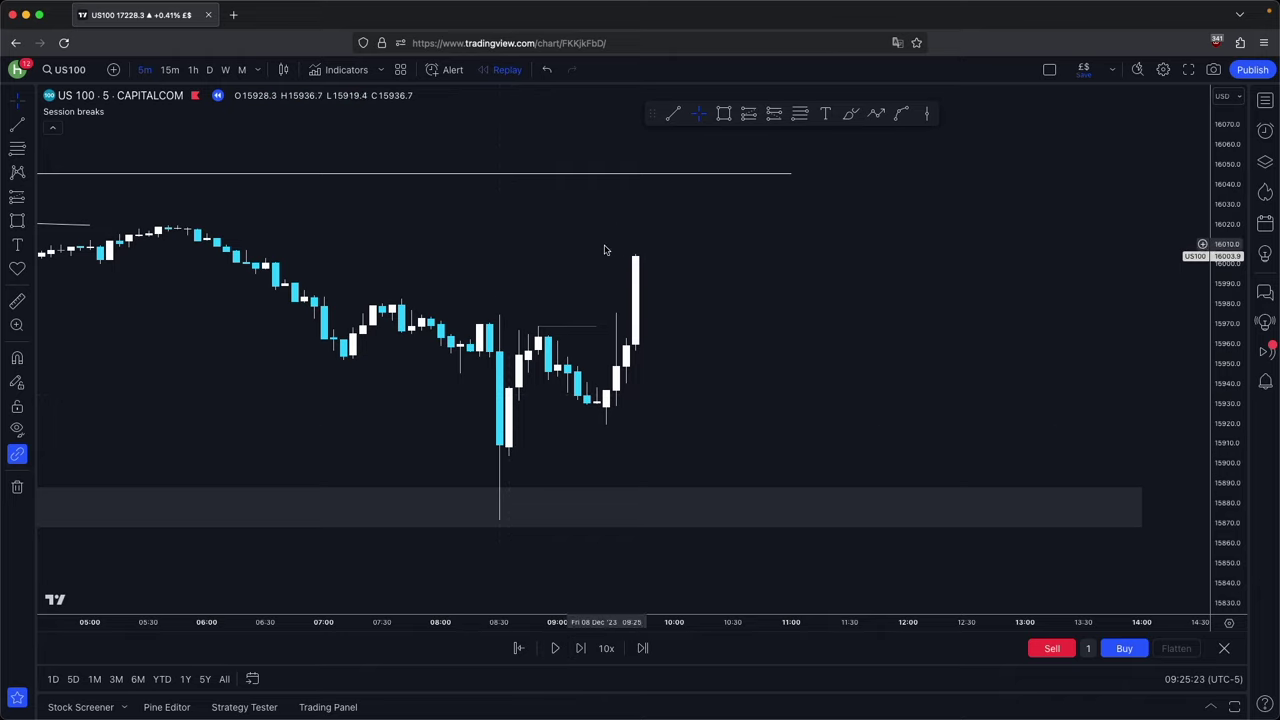
# Step the replay forward to about 09:45 and place a long position with its entry at 15970.1, clear of the candles
pyautogui.click(580, 648)
pyautogui.click(580, 648)
pyautogui.click(748, 113)
pyautogui.click(635, 326)
pyautogui.moveTo(646, 331)
pyautogui.mouseDown()
pyautogui.moveTo(669, 320)
pyautogui.moveTo(766, 380)
pyautogui.moveTo(740, 332)
pyautogui.mouseUp()
# Draw a rectangle over the gap at the 09:40 candle and extend it to about 10:30
pyautogui.click(724, 113)
pyautogui.keyDown('super'); pyautogui.click(615, 337); pyautogui.keyUp('super')
pyautogui.keyDown('super'); pyautogui.click(636, 310); pyautogui.keyUp('super')
pyautogui.moveTo(636, 322); pyautogui.dragTo(724, 323)
# Set the long position's stop to 15917.0 and its target to the Buyside LQ level at 16044.8
pyautogui.moveTo(764, 373)
pyautogui.mouseDown()
pyautogui.moveTo(726, 369)
pyautogui.moveTo(672, 422)
pyautogui.mouseUp()
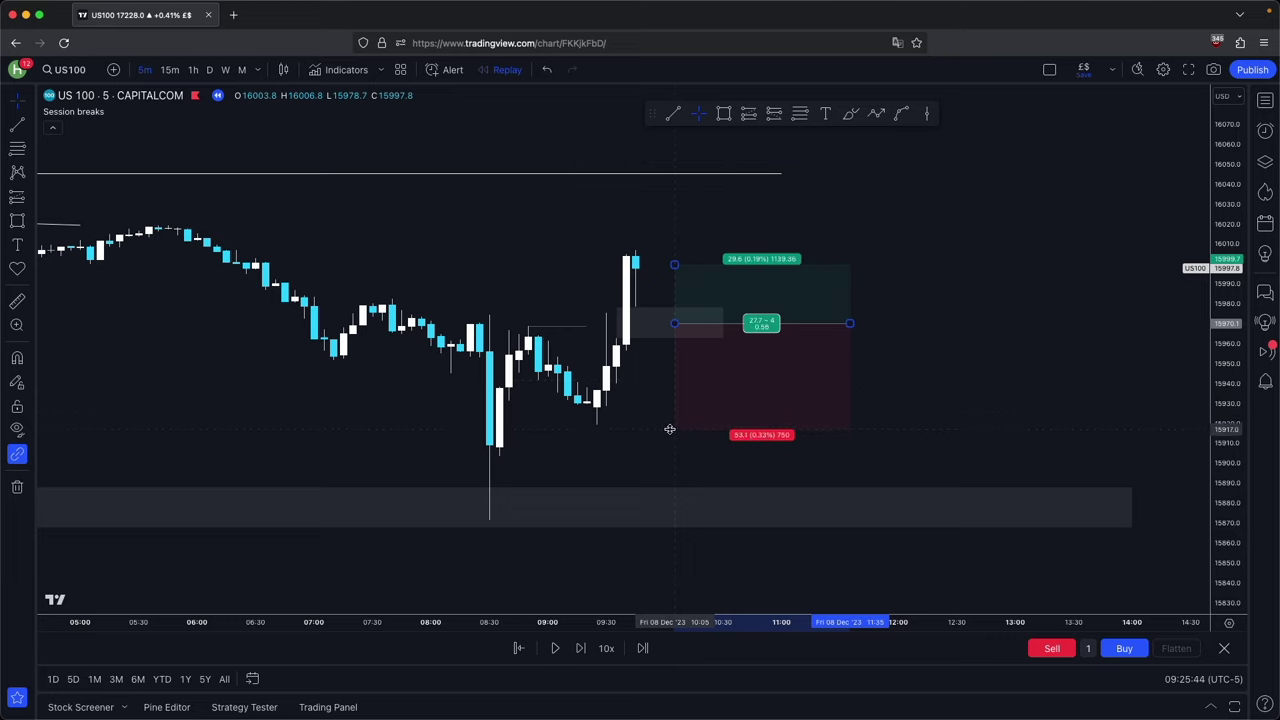
pyautogui.moveTo(674, 279); pyautogui.dragTo(680, 191)
pyautogui.click(651, 206)
# Step the replay forward to about 10:05 on December 8 and return to the 1-hour timeframe
pyautogui.scroll(-5, 717, 211)
pyautogui.click(581, 648)
pyautogui.click(583, 649)
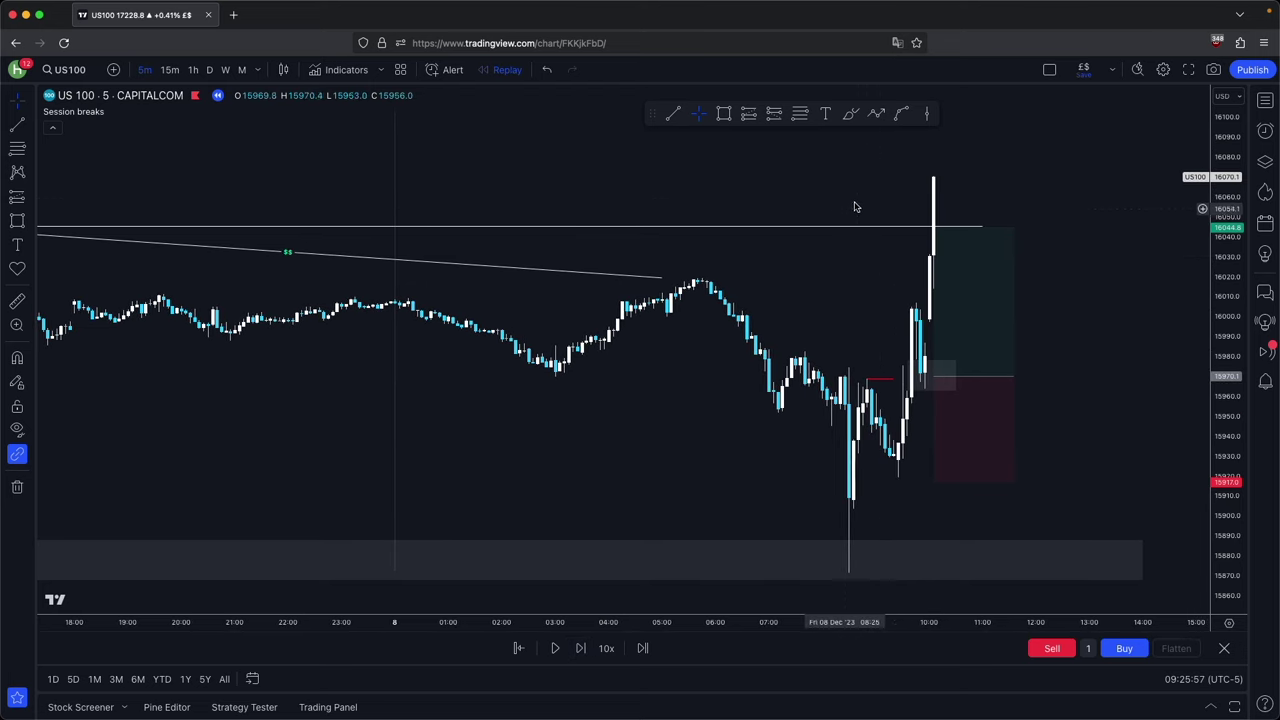
pyautogui.moveTo(863, 289); pyautogui.dragTo(851, 357)
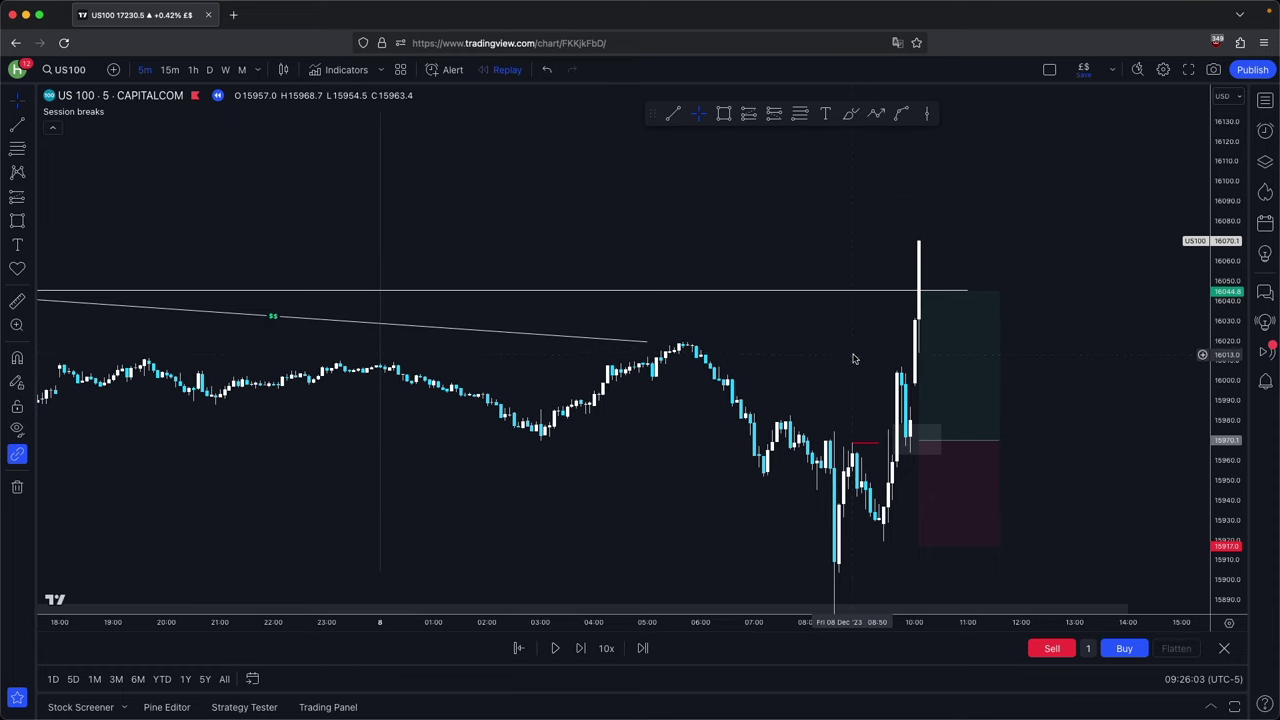
pyautogui.moveTo(1224, 304); pyautogui.dragTo(1224, 480)
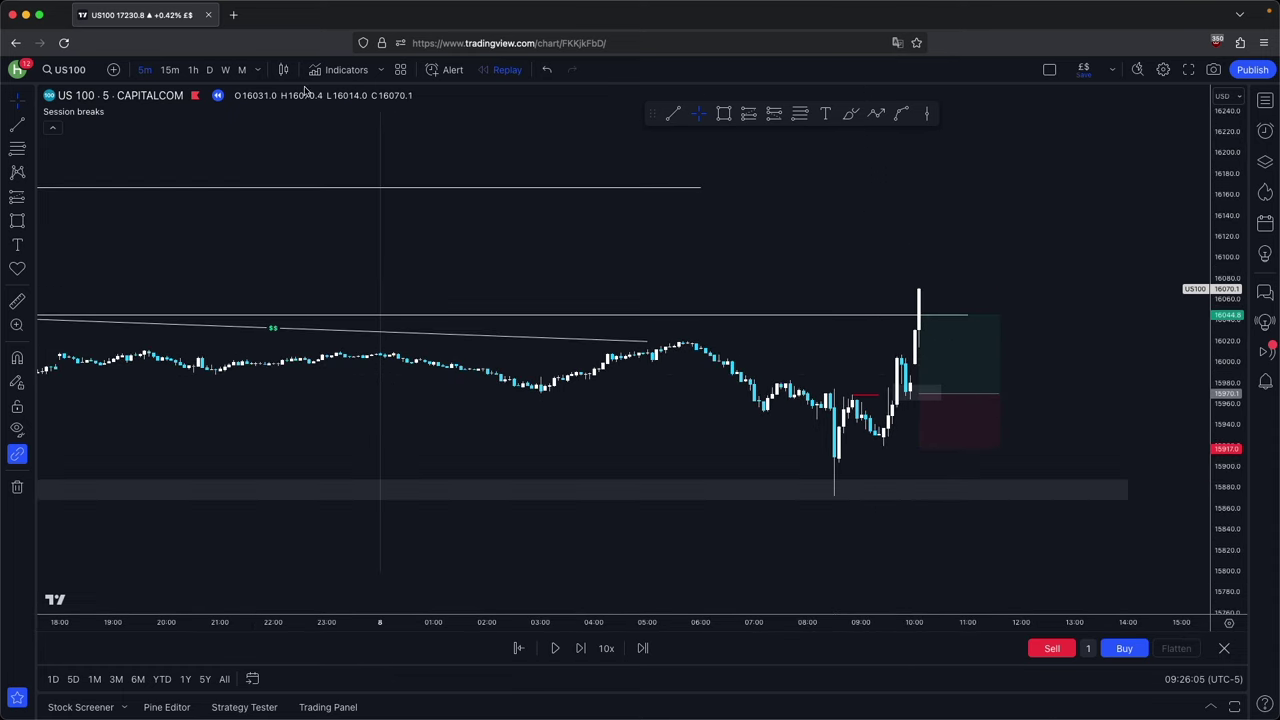
pyautogui.click(194, 70)
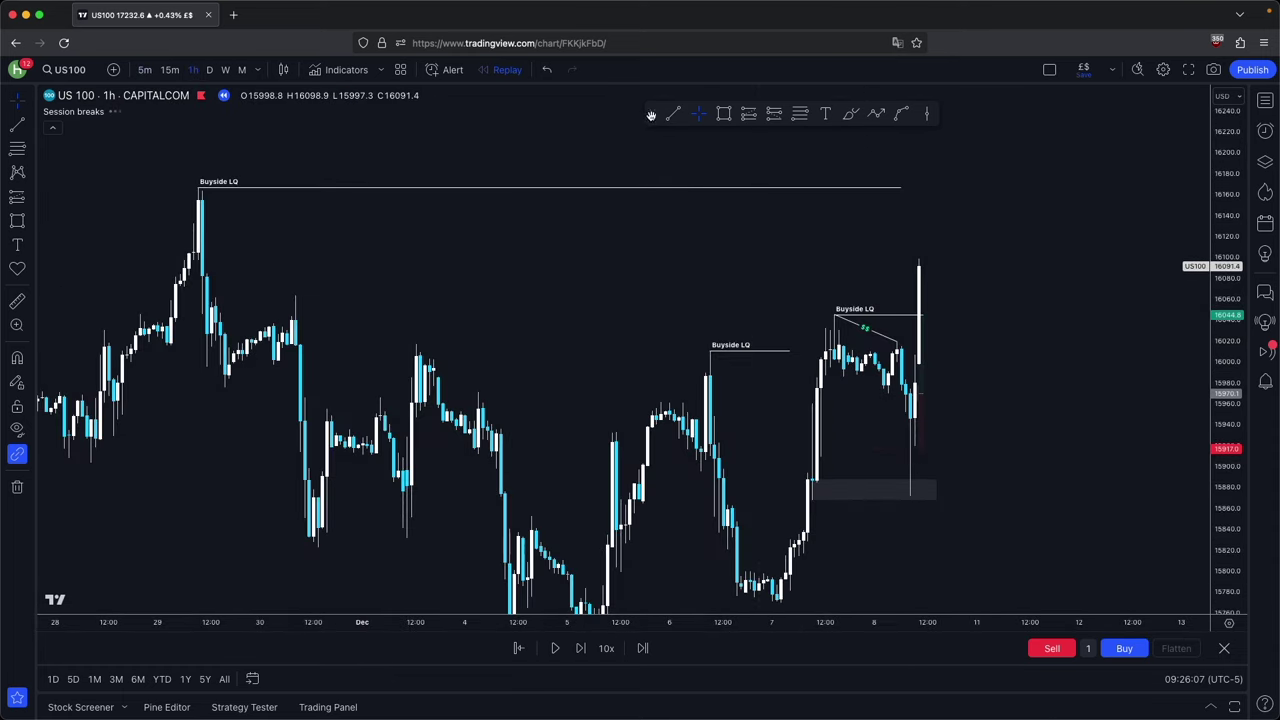
# Draw a horizontal line at 16063.8 from the November 30 08:00 high to December 8 and delete it
pyautogui.keyDown('super'); pyautogui.click(295, 288); pyautogui.keyUp('super')
pyautogui.keyDown('shift'); pyautogui.click(875, 318); pyautogui.keyUp('shift')
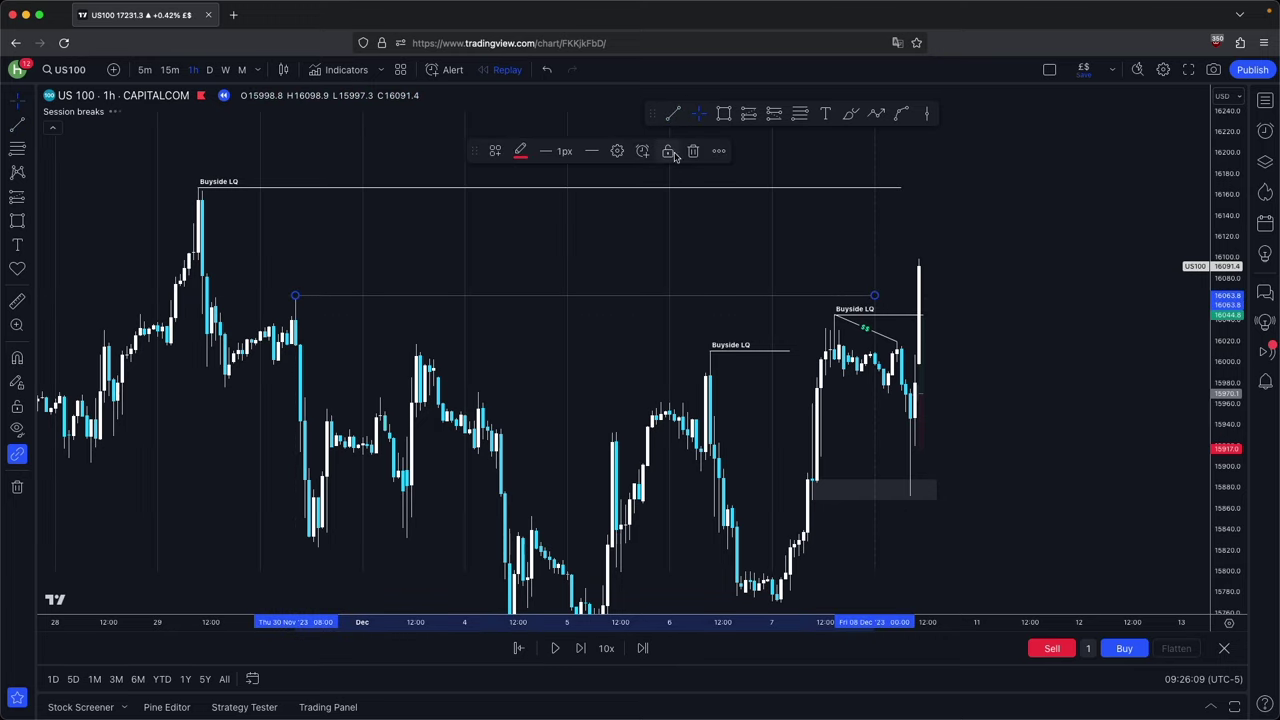
pyautogui.click(693, 151)
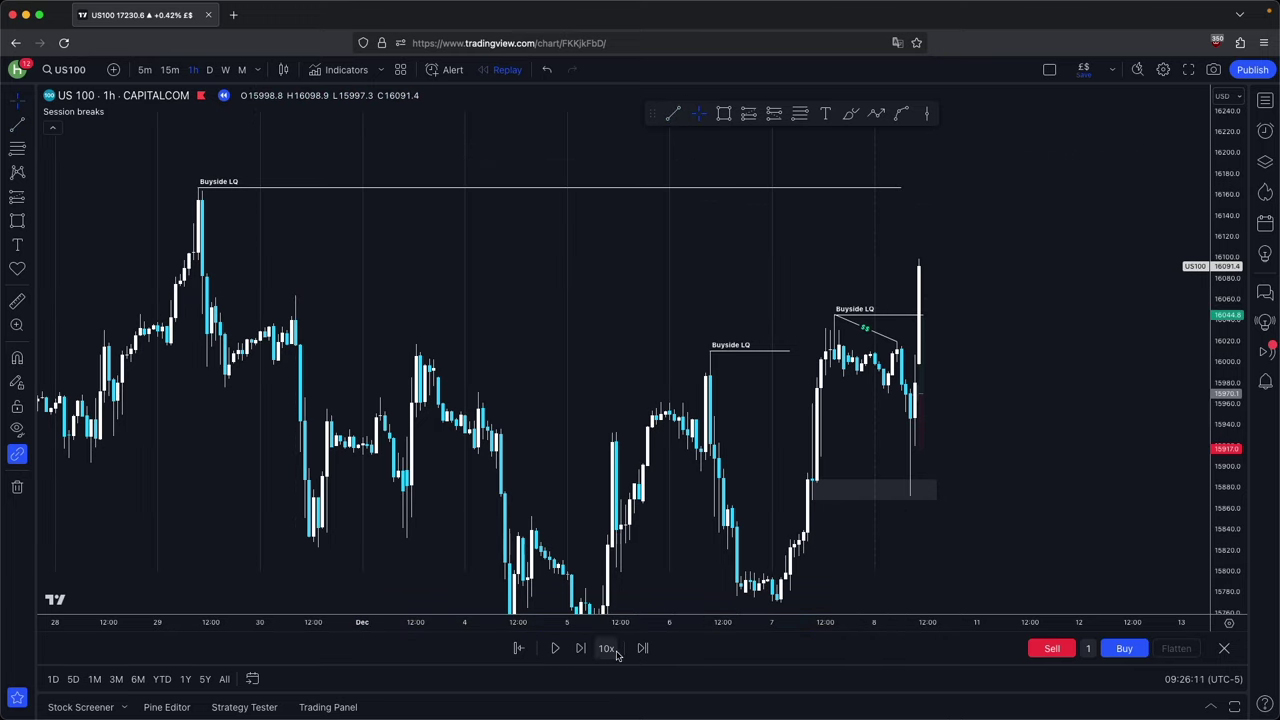
# Step the 1-hour replay forward candle by candle through December 8 to about midday on December 11
pyautogui.click(581, 648)
pyautogui.click(585, 652)
pyautogui.click(585, 652)
pyautogui.click(585, 652)
pyautogui.click(585, 652)
pyautogui.click(585, 652)
pyautogui.click(585, 652)
pyautogui.click(585, 652)
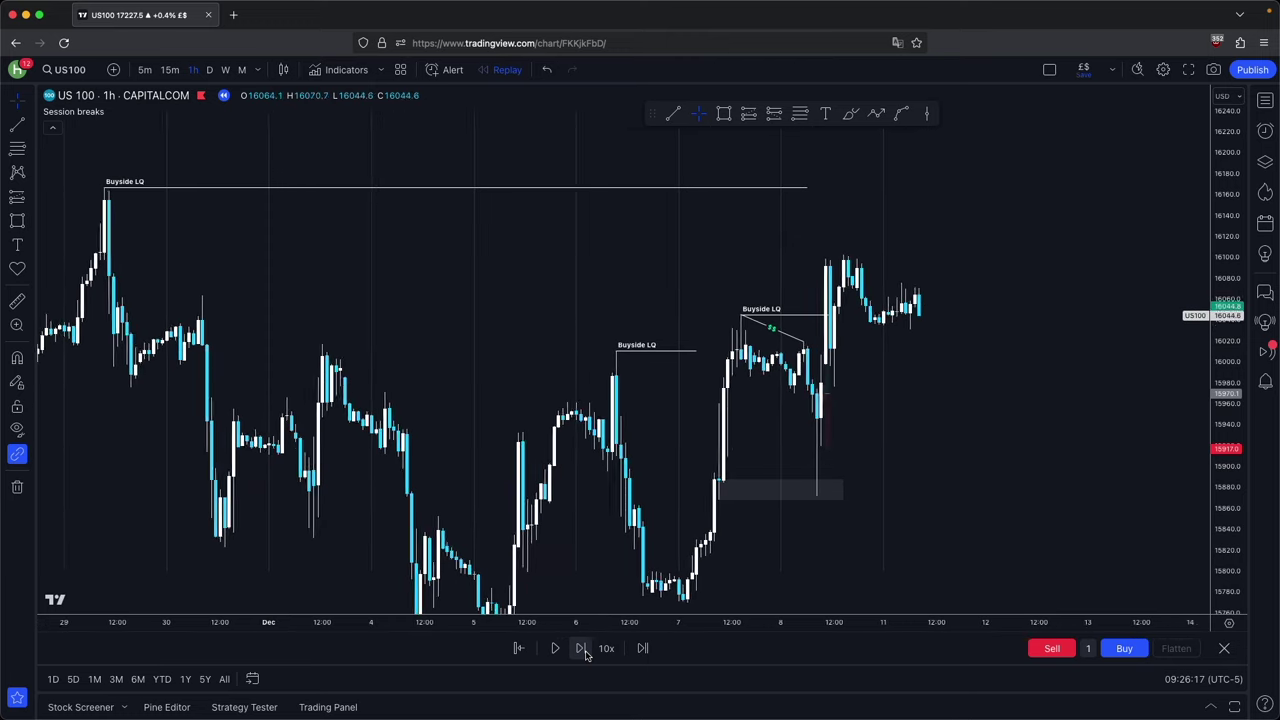
pyautogui.click(585, 651)
# Delete the long position and the $$ trend line around December 8, and extend the November 29 Buyside LQ line to about December 10
pyautogui.moveTo(843, 447); pyautogui.dragTo(757, 328)
pyautogui.click(695, 152)
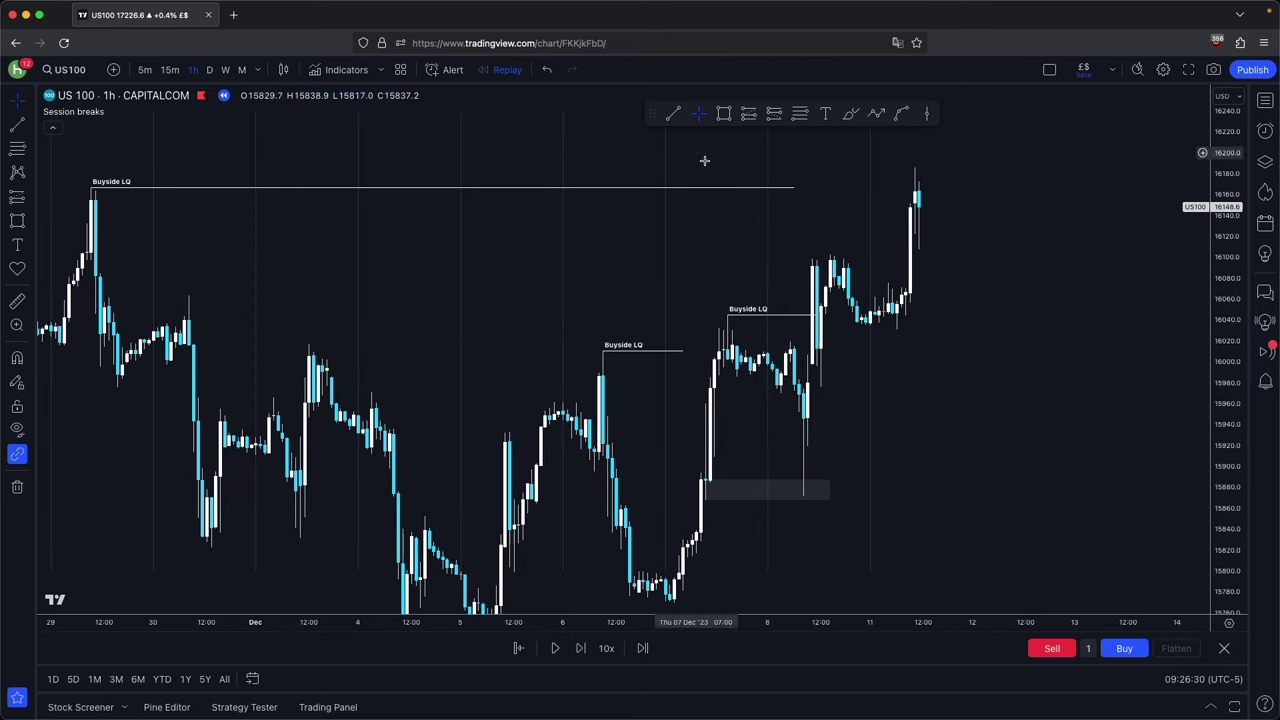
pyautogui.moveTo(954, 375); pyautogui.dragTo(873, 351)
pyautogui.scroll(-3, 873, 351)
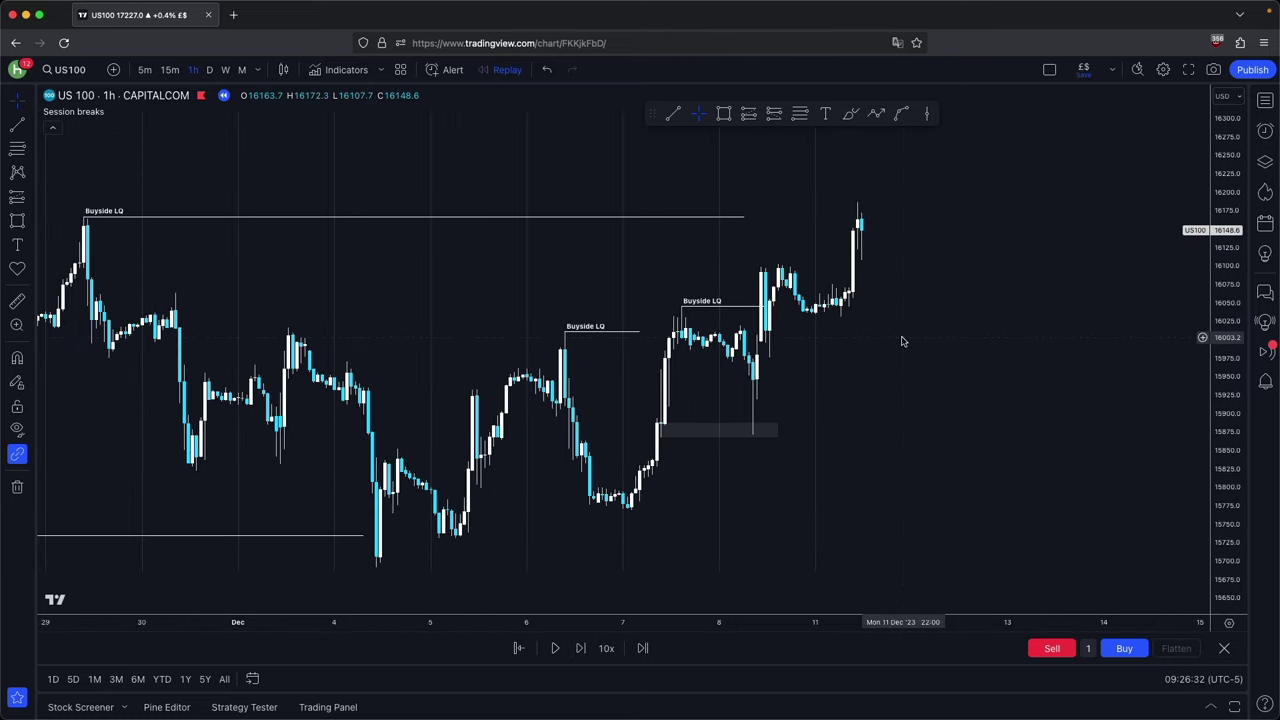
pyautogui.scroll(-2, 876, 345)
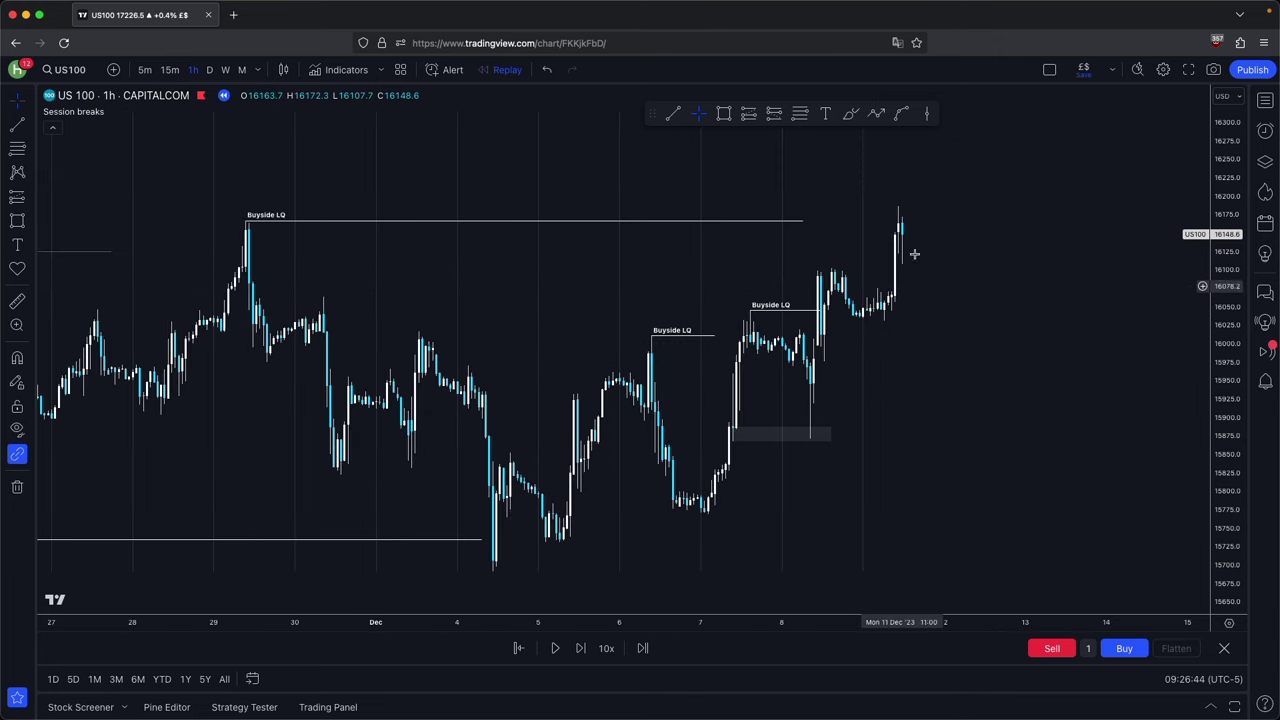
pyautogui.moveTo(802, 220); pyautogui.dragTo(845, 223)
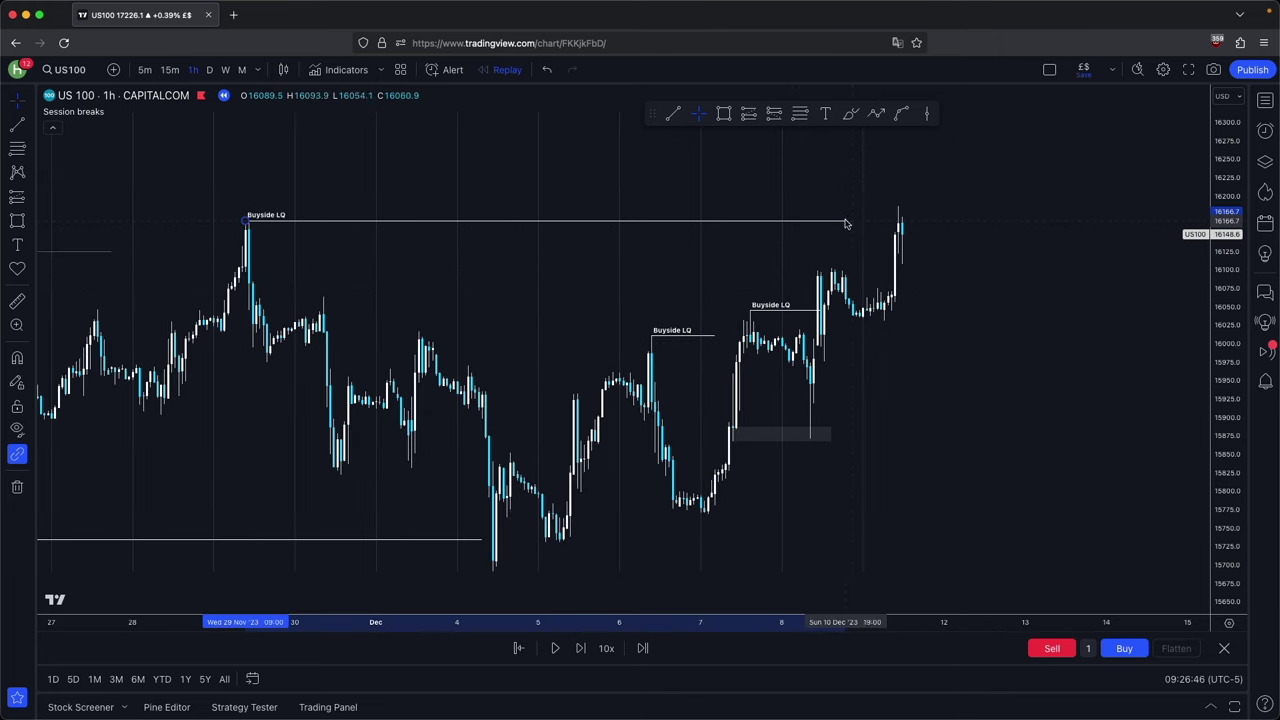
pyautogui.click(840, 262)
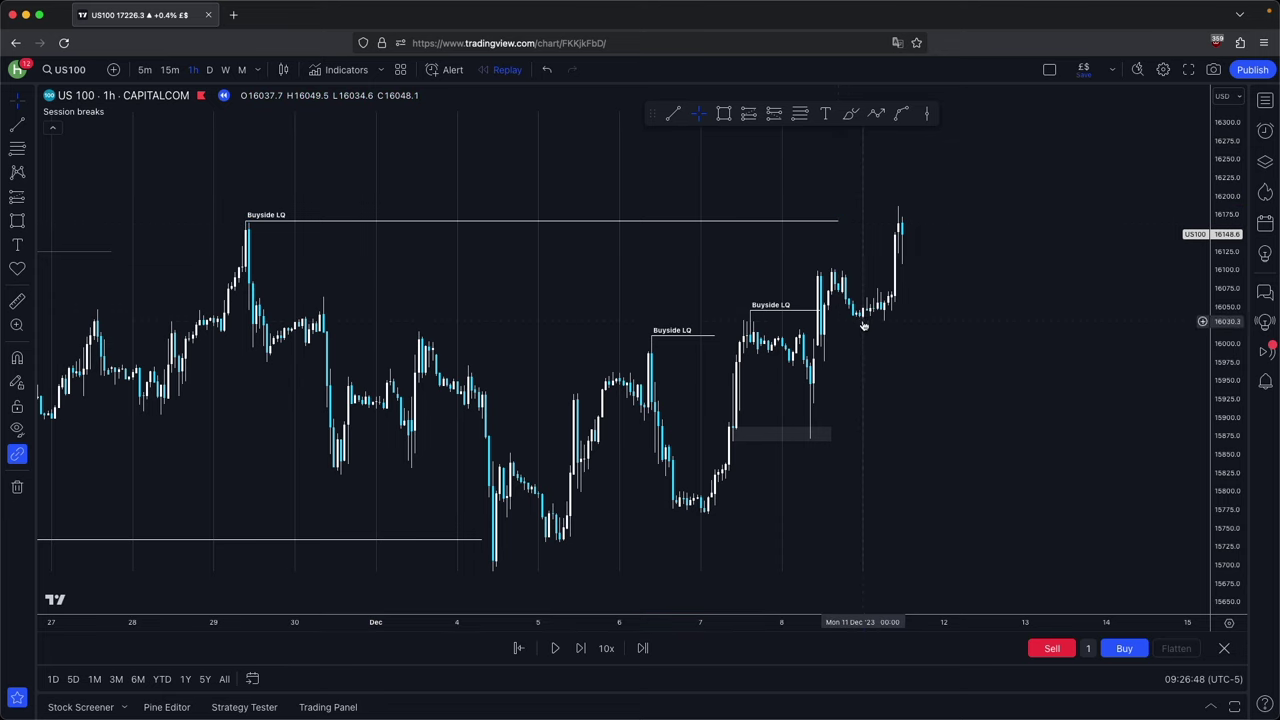
# Draw a rectangle over the small gap at the December 8 10:00 candle and extend it past the following candles
pyautogui.scroll(5, 860, 323)
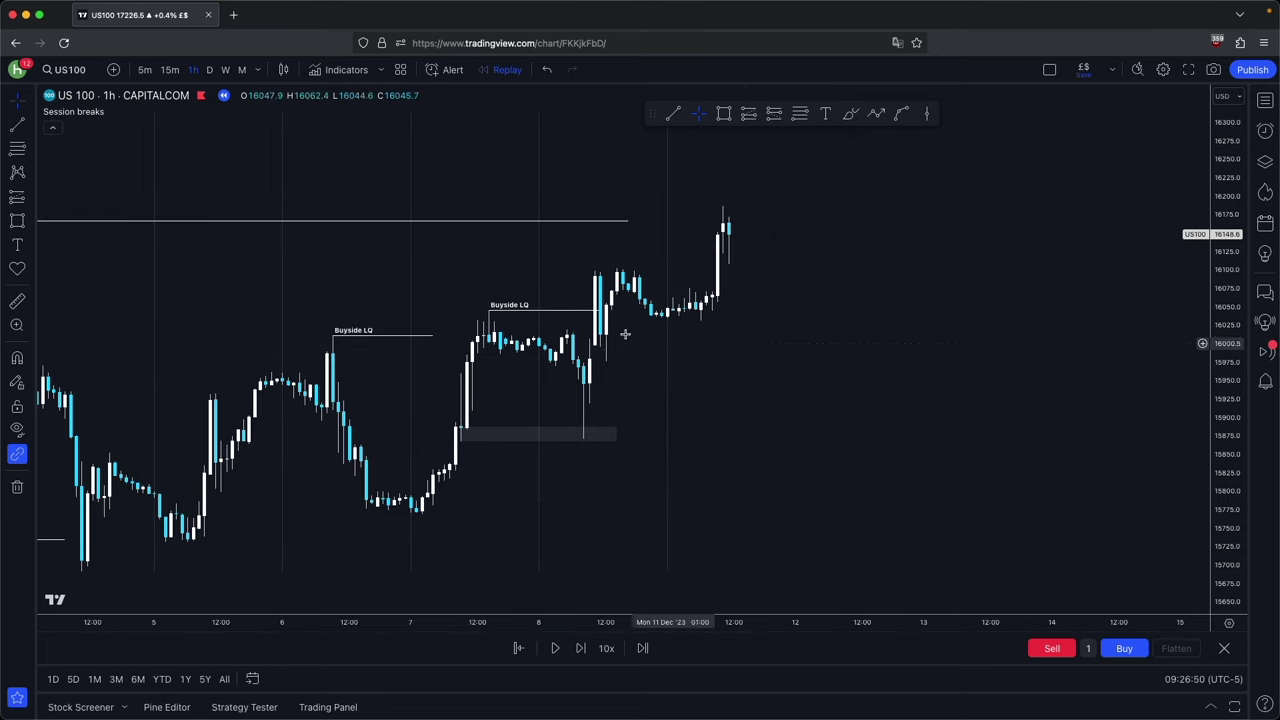
pyautogui.scroll(1, 760, 374)
pyautogui.click(723, 114)
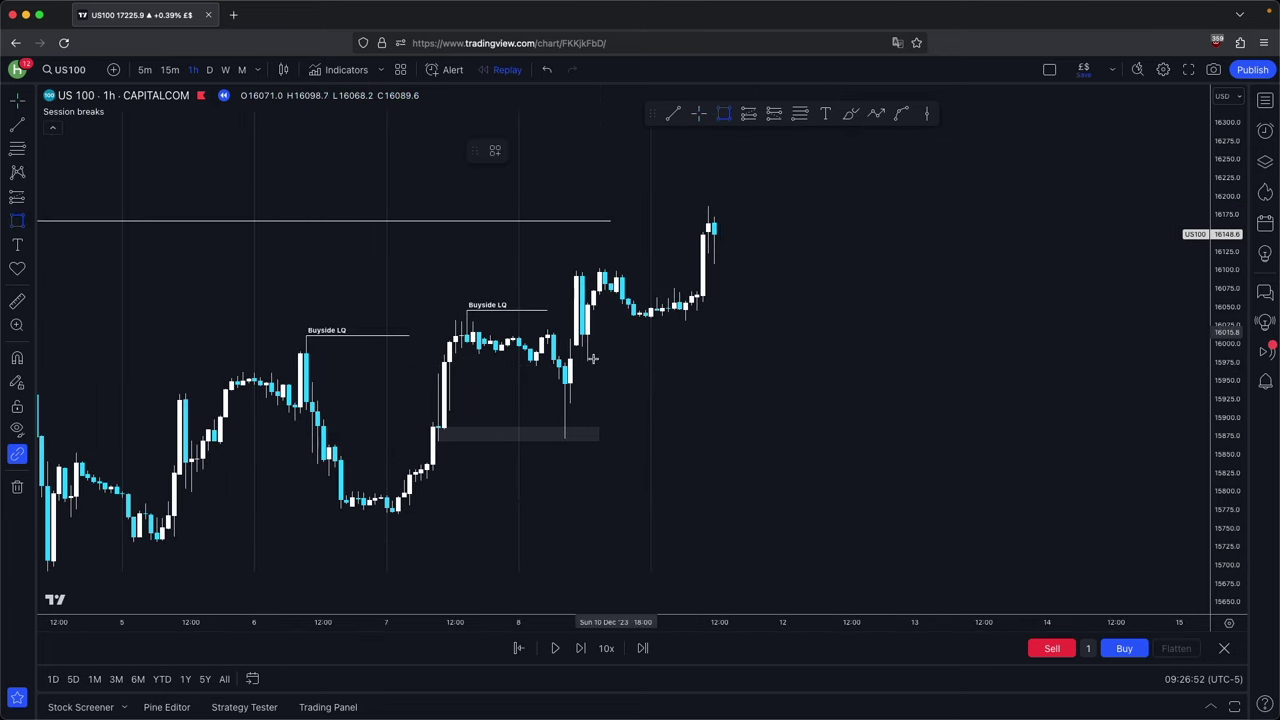
pyautogui.click(582, 348)
pyautogui.moveTo(582, 352); pyautogui.dragTo(628, 352)
pyautogui.click(682, 352)
# Mark the high of the December 8 10:00 candle with a short red horizontal line
pyautogui.moveTo(1218, 437); pyautogui.dragTo(1218, 276)
pyautogui.moveTo(800, 290); pyautogui.dragTo(822, 320)
pyautogui.click(673, 114)
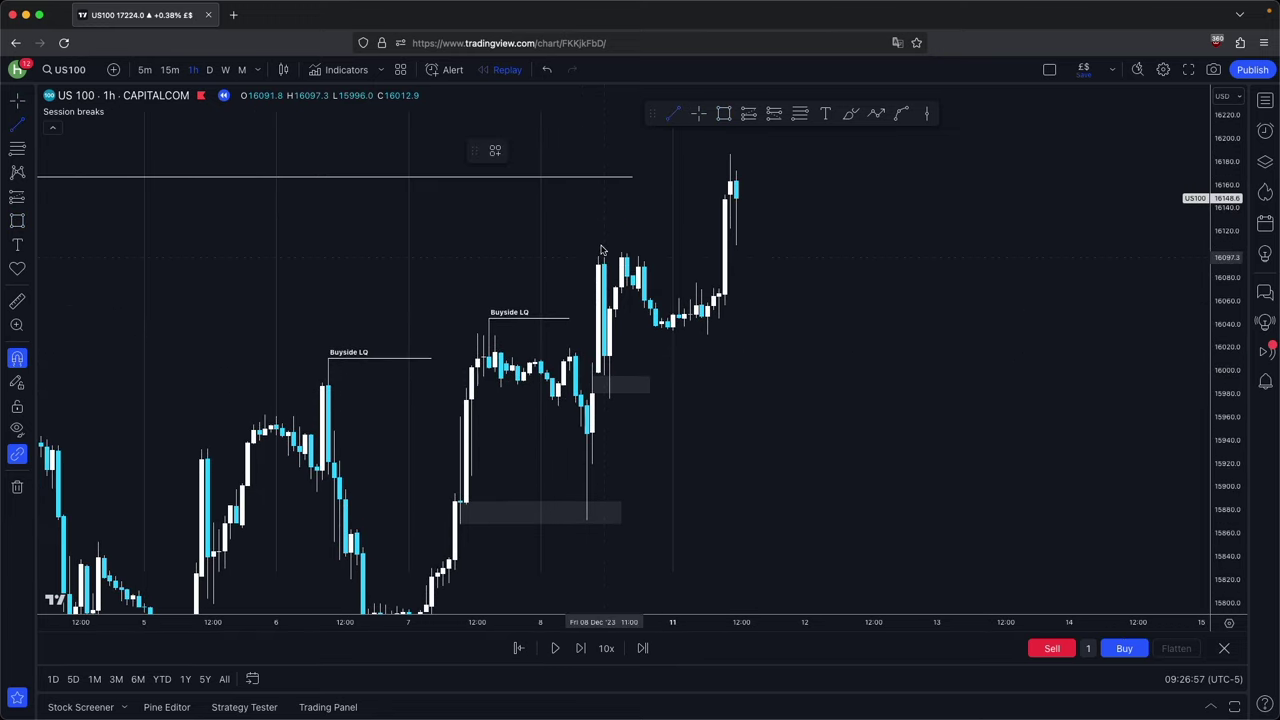
pyautogui.click(615, 258)
pyautogui.click(652, 230)
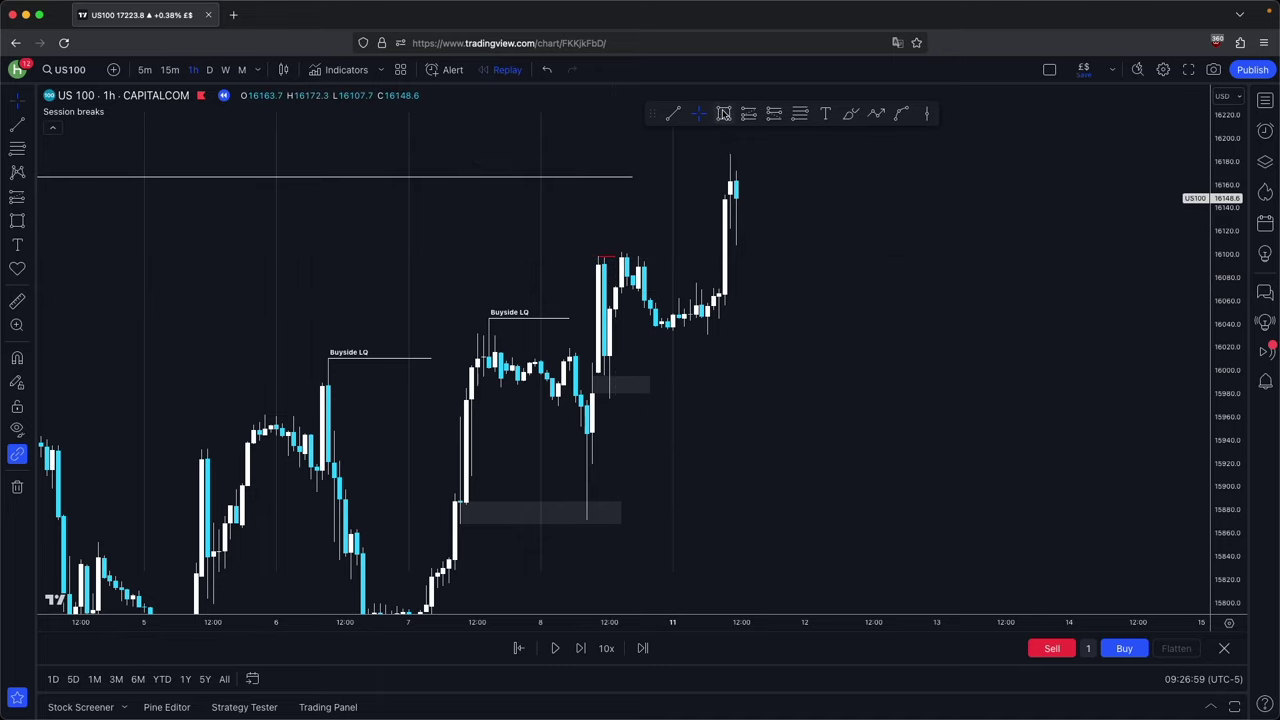
# Draw a rectangle over the body of the bearish December 8 11:00 candle and extend it to about December 12
pyautogui.click(724, 114)
pyautogui.click(604, 264)
pyautogui.click(605, 357)
pyautogui.moveTo(604, 311); pyautogui.dragTo(804, 354)
pyautogui.click(846, 384)
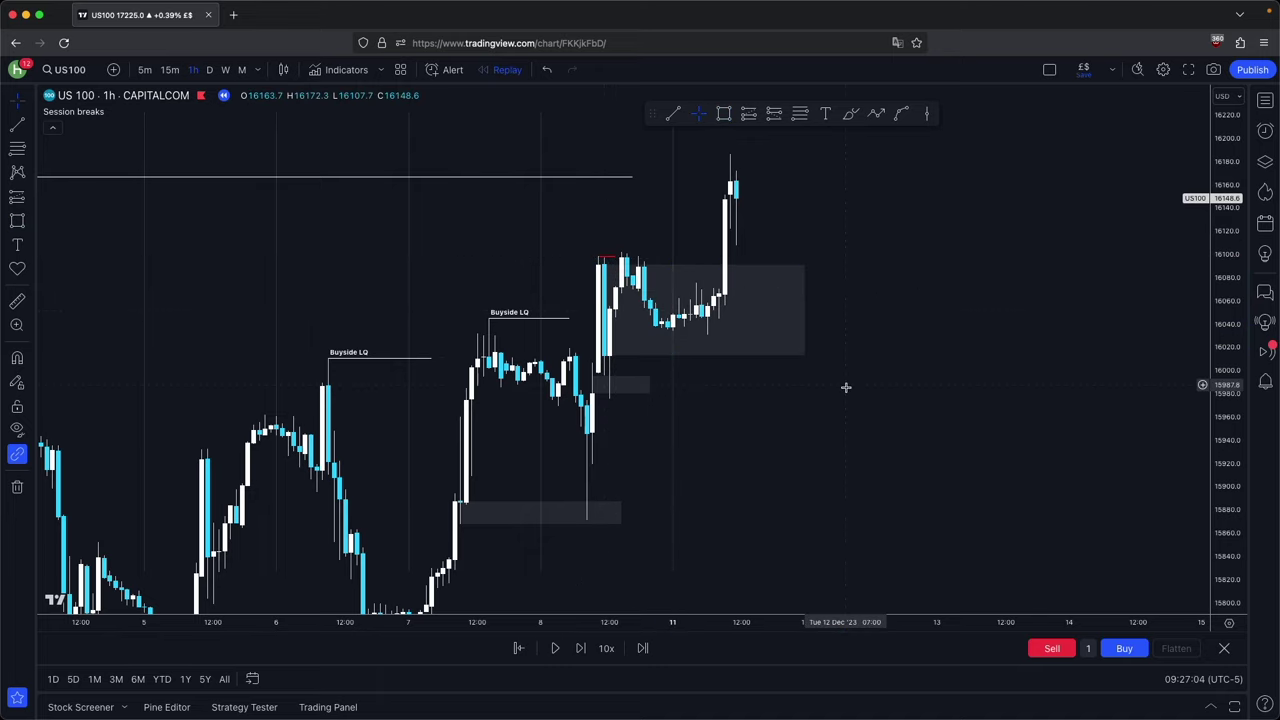
# Draw a nearly horizontal trend line above the December 8 afternoon highs, reaching early December 11
pyautogui.moveTo(769, 236); pyautogui.dragTo(752, 298)
pyautogui.click(673, 114)
pyautogui.moveTo(612, 305); pyautogui.dragTo(690, 315)
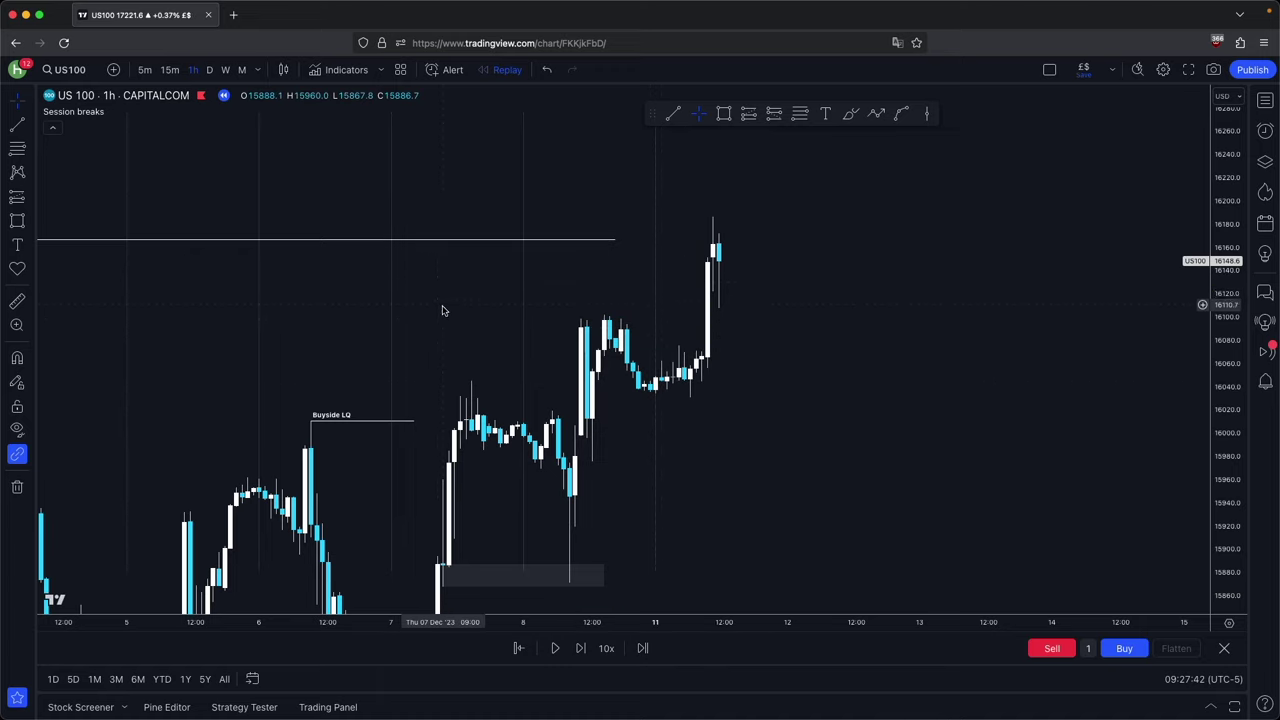
# Select the December 6 Buyside LQ line and the December 7–8 rectangle together and delete them
pyautogui.moveTo(443, 309); pyautogui.dragTo(443, 234)
pyautogui.moveTo(317, 281); pyautogui.dragTo(660, 591)
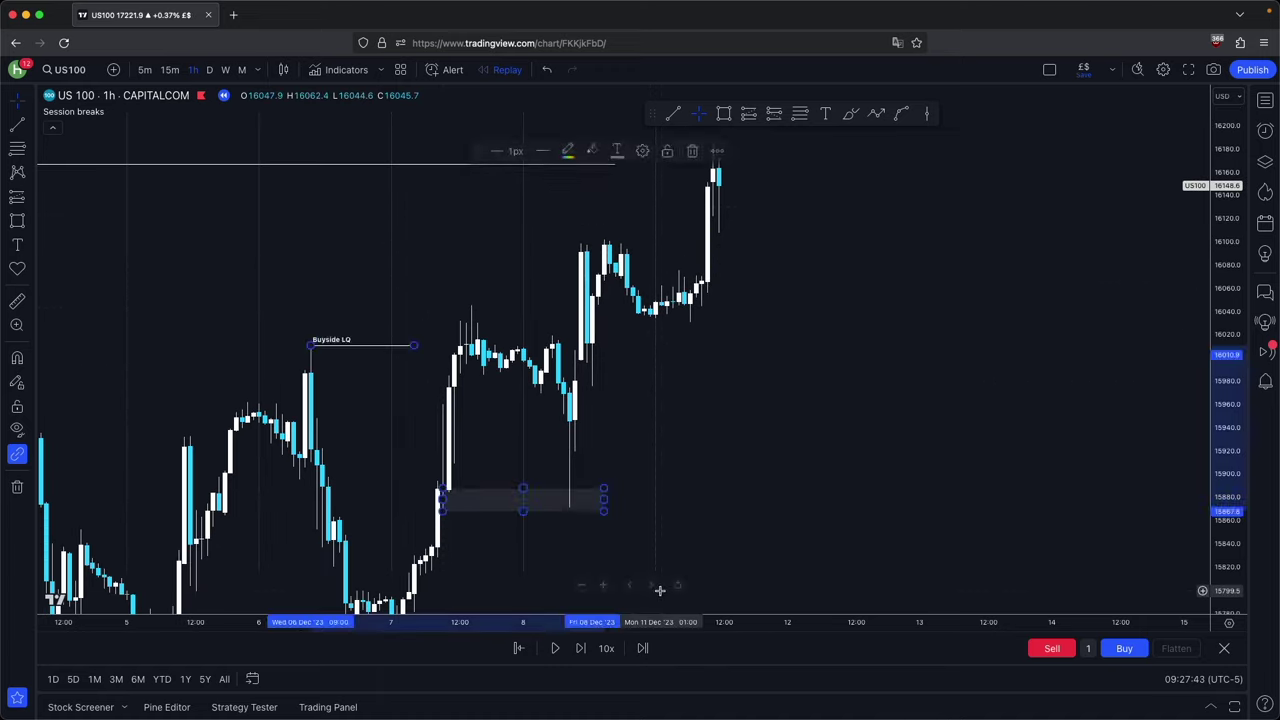
pyautogui.press('Delete')
# Adjust the premium and discount array list, and move the PREMIUM label beside its upper half and the DISCOUNT label beside its lower half
pyautogui.moveTo(876, 451); pyautogui.dragTo(341, 424)
pyautogui.moveTo(606, 391); pyautogui.dragTo(207, 350)
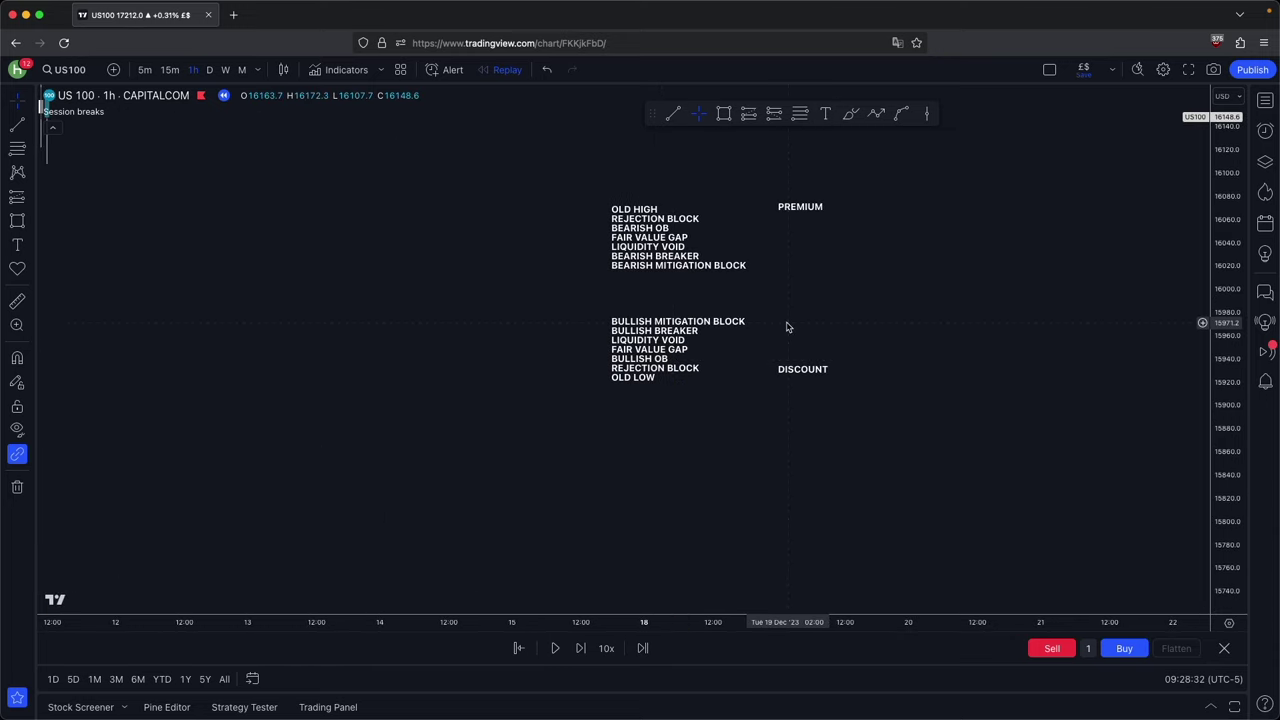
pyautogui.scroll(2, 788, 326)
pyautogui.moveTo(738, 250); pyautogui.dragTo(742, 273)
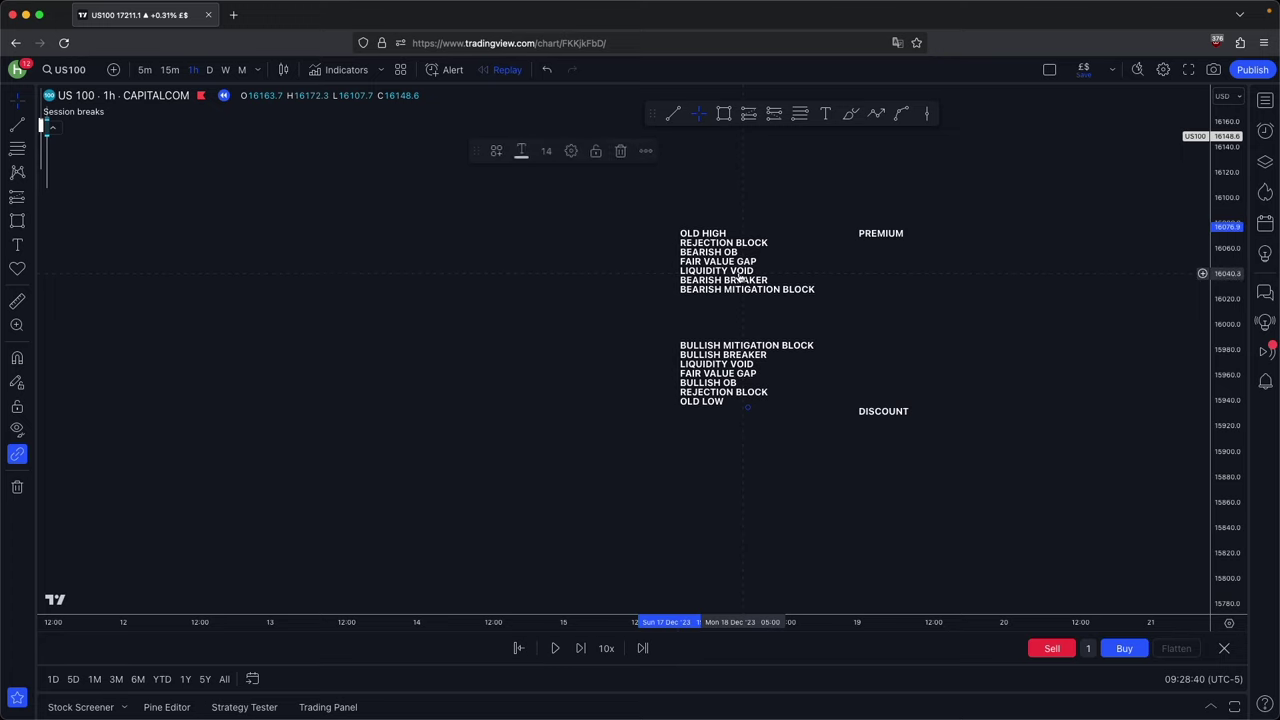
pyautogui.click(846, 303)
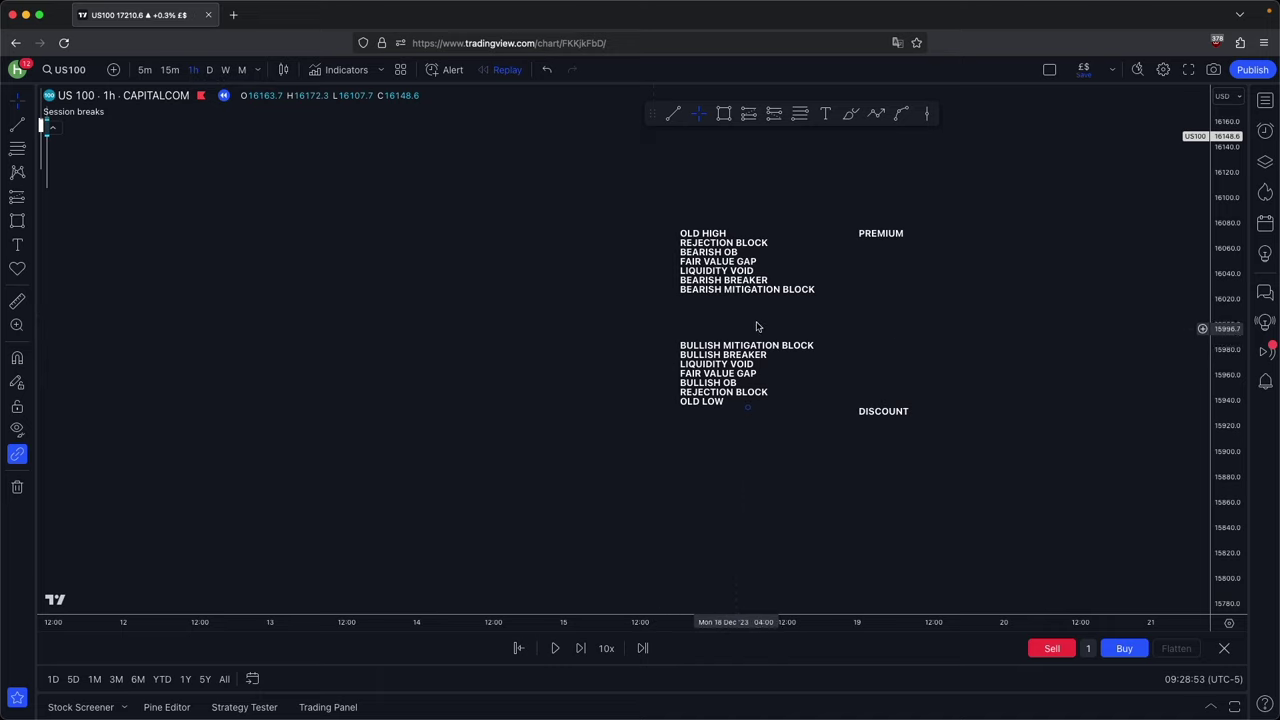
pyautogui.moveTo(895, 240); pyautogui.dragTo(915, 262)
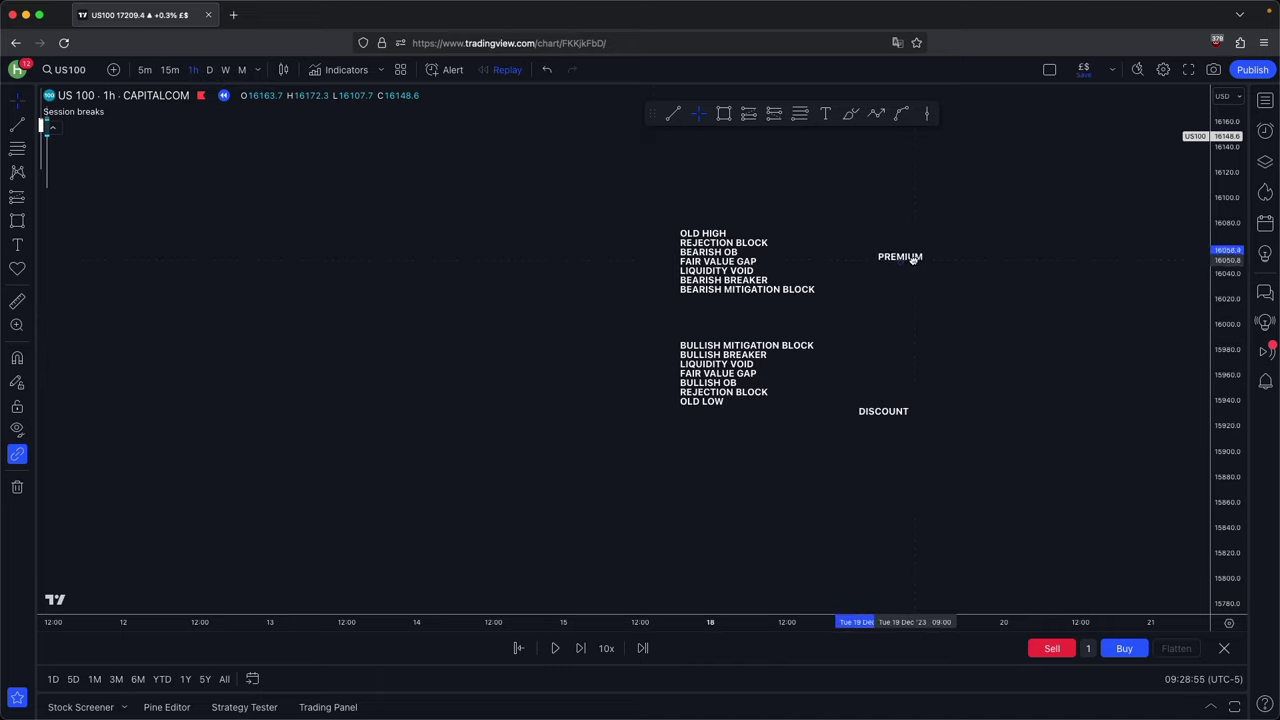
pyautogui.moveTo(880, 412); pyautogui.dragTo(928, 370)
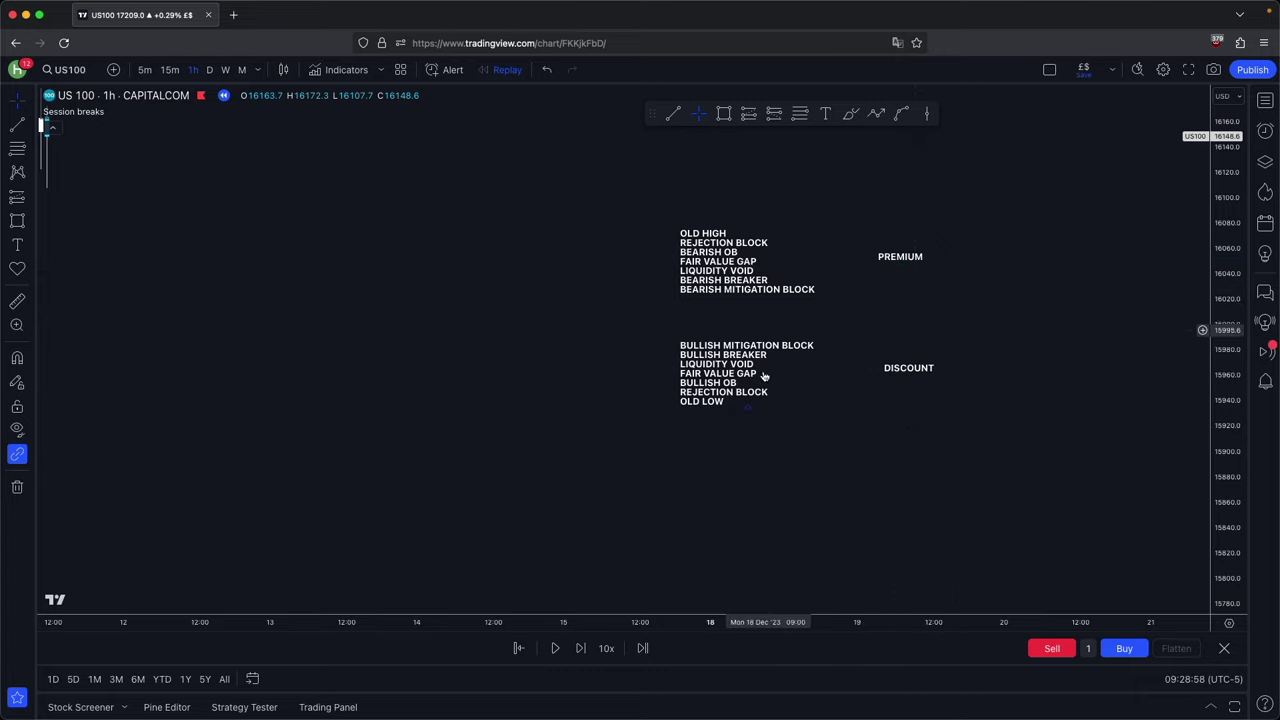